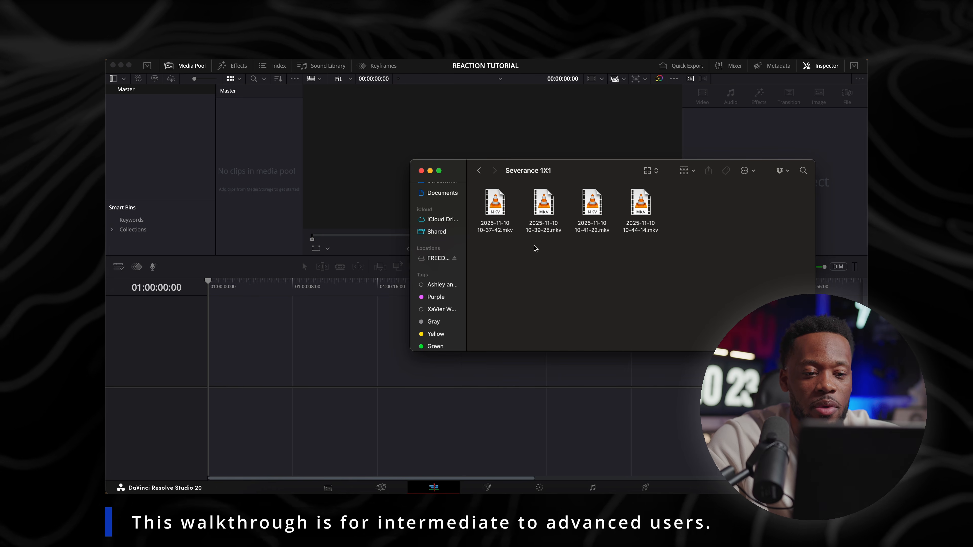
Import the Severance 1X1 folder into the media pool as a bin without changing the project frame rate
{"action": "left_click", "coordinate": [479, 171]}
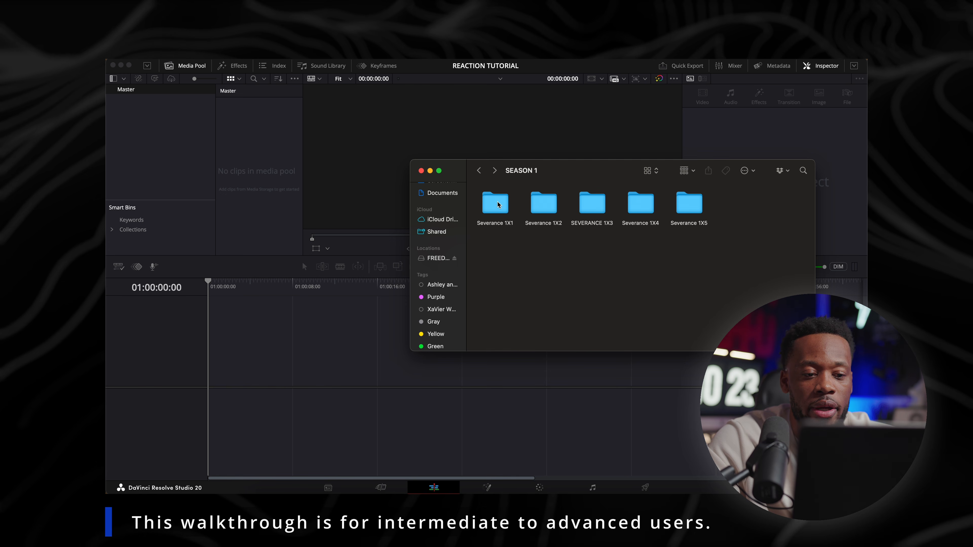
{"action": "left_click_drag", "start_coordinate": [498, 204], "coordinate": [178, 134]}
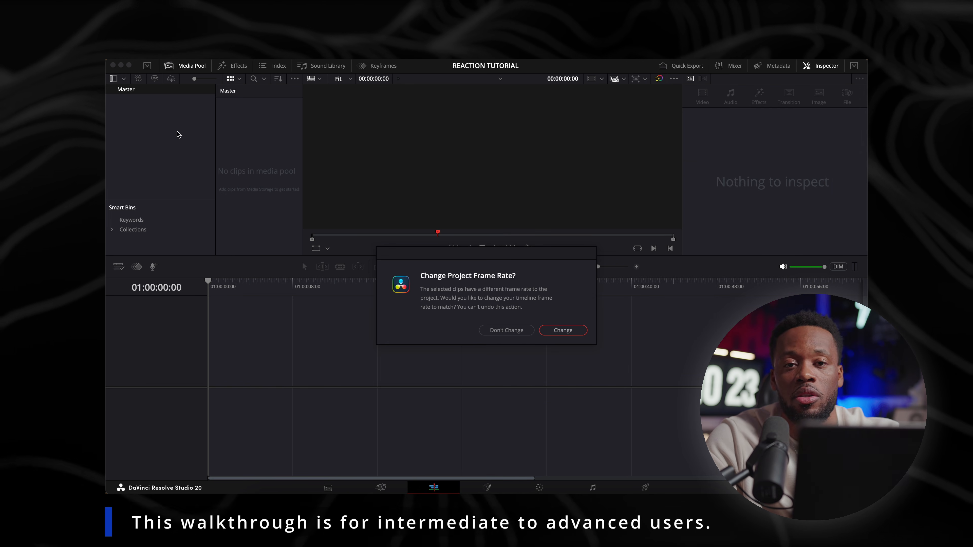
{"action": "left_click", "coordinate": [503, 332]}
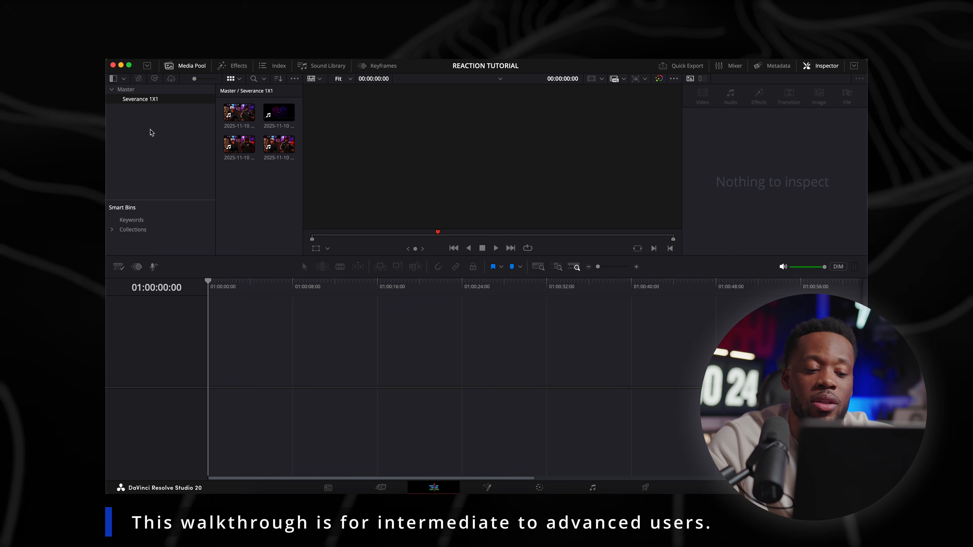
Check the recordings in the Severance 1X1 source folder and remove the unneeded 10-37-42 and 10-41-22 clips from its bin
{"action": "left_click", "coordinate": [269, 498]}
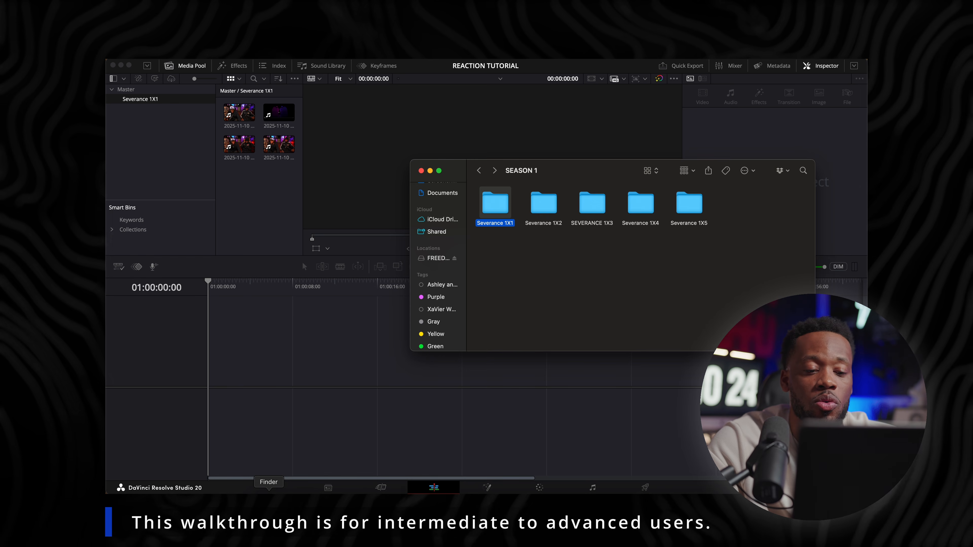
{"action": "double_click", "coordinate": [496, 207]}
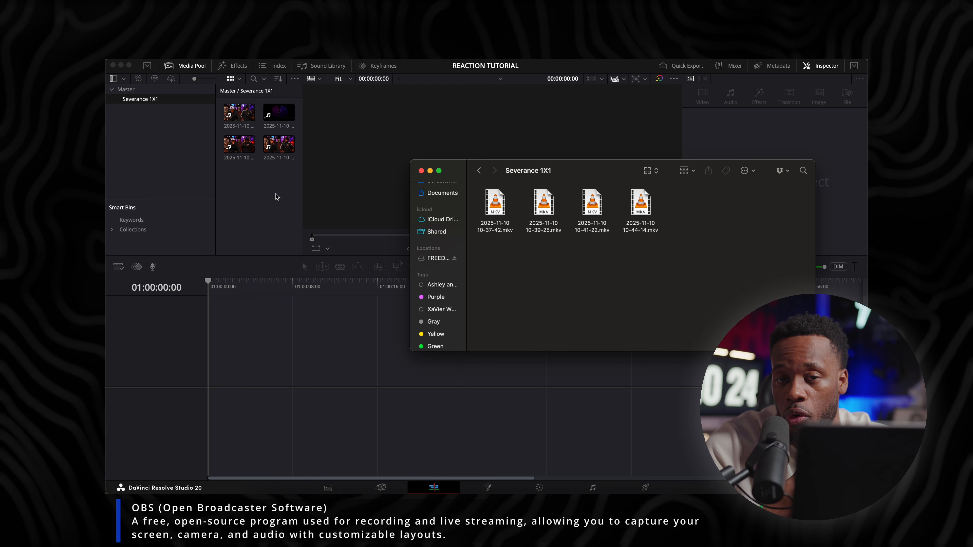
{"action": "left_click", "coordinate": [277, 196]}
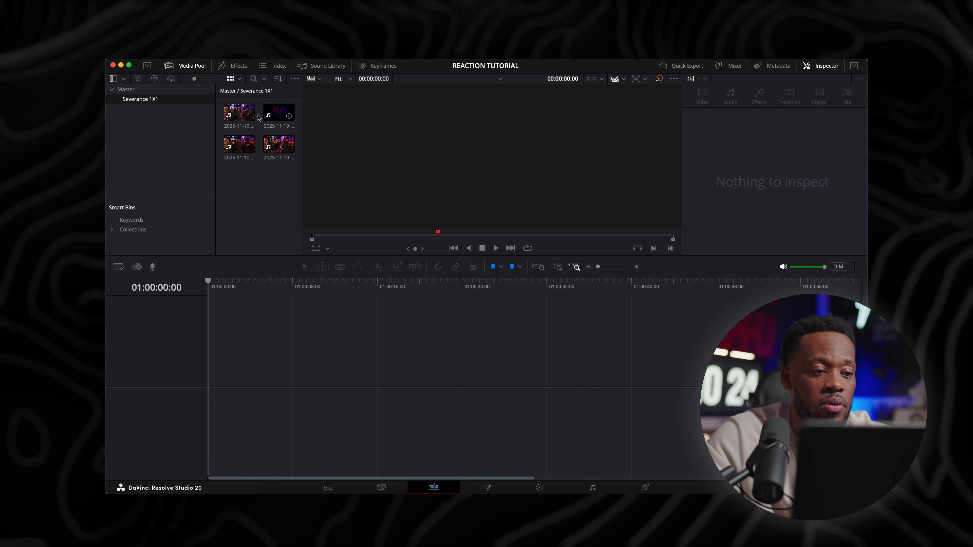
{"action": "left_click", "coordinate": [241, 112]}
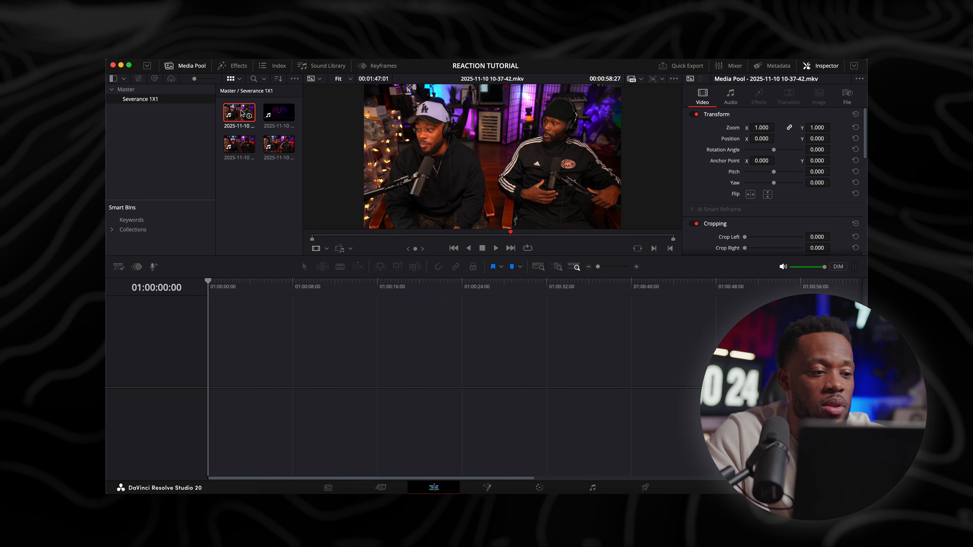
{"action": "key", "text": "BackSpace"}
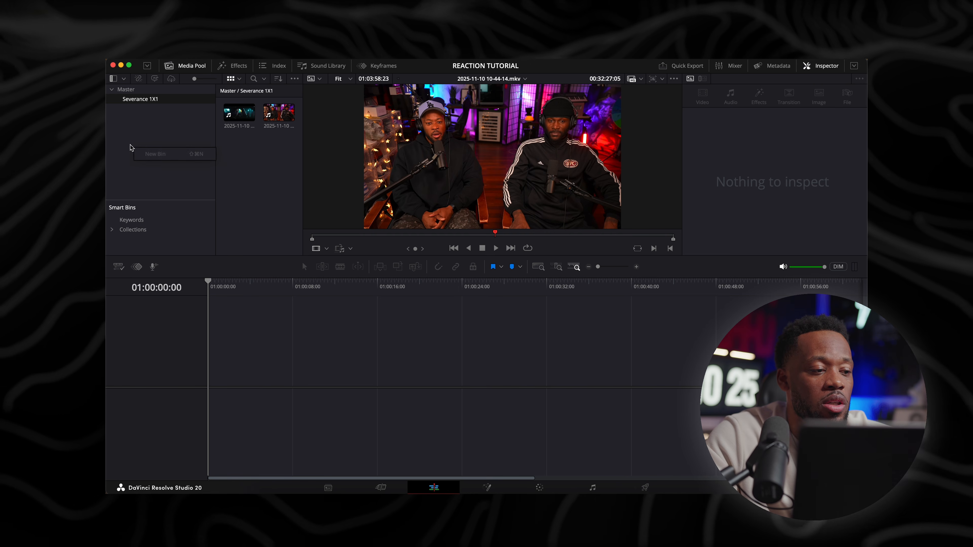
Create a new bin named SEQ in the Master bin
{"action": "left_click", "coordinate": [127, 89]}
{"action": "right_click", "coordinate": [229, 169]}
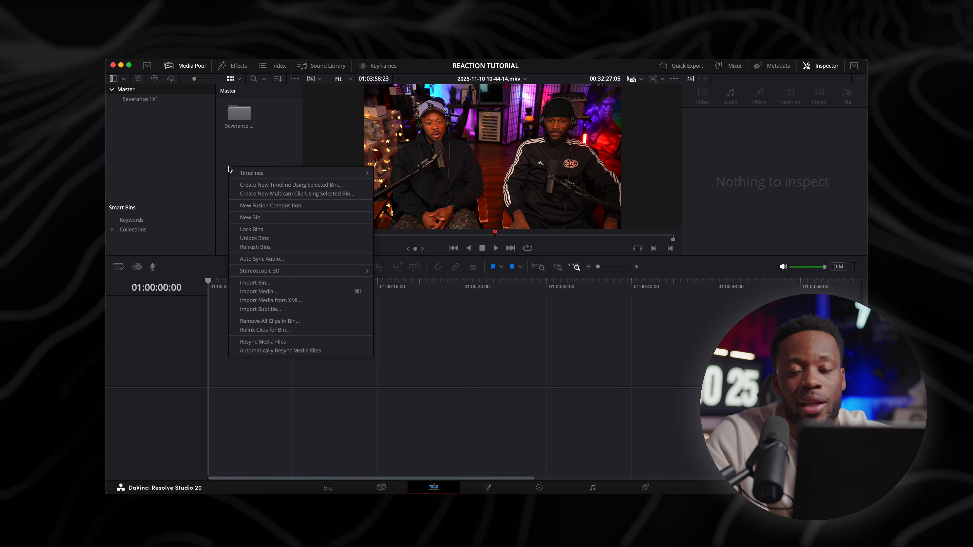
{"action": "left_click", "coordinate": [262, 219]}
{"action": "type", "text": "SEQ"}
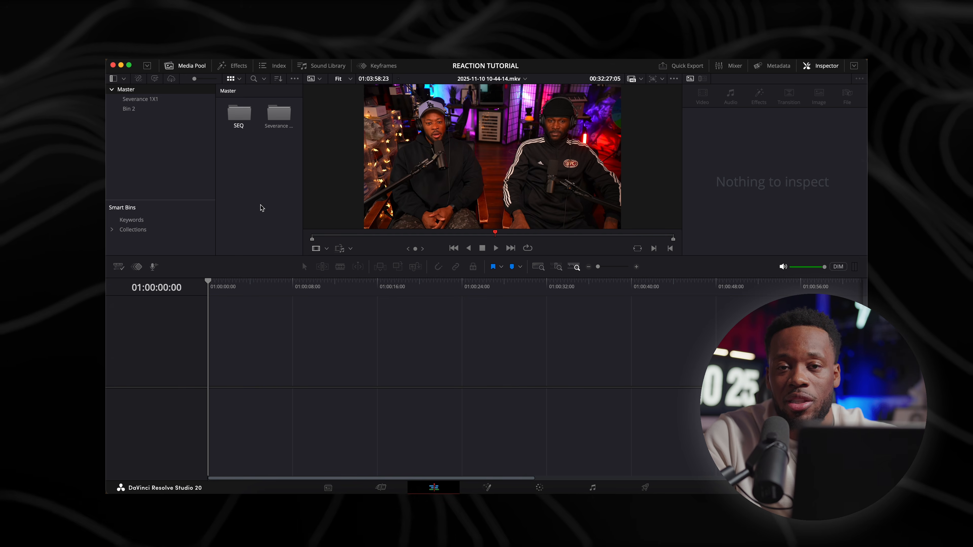
{"action": "key", "text": "Return"}
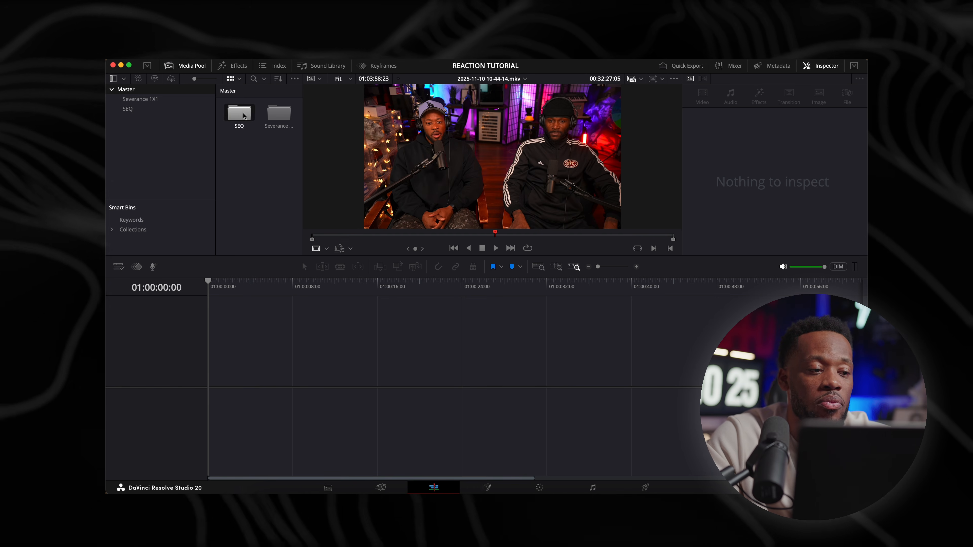
Begin a new timeline named REACTION inside the SEQ bin with 6 video tracks and 6 audio tracks
{"action": "double_click", "coordinate": [244, 115]}
{"action": "right_click", "coordinate": [246, 152]}
{"action": "mouse_move", "coordinate": [283, 156]}
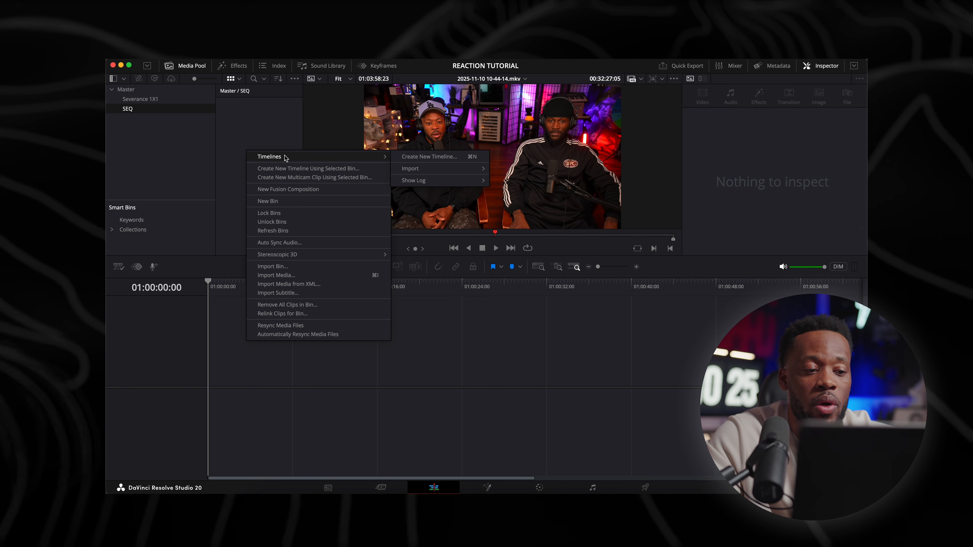
{"action": "left_click", "coordinate": [416, 158]}
{"action": "type", "text": "REACT"}
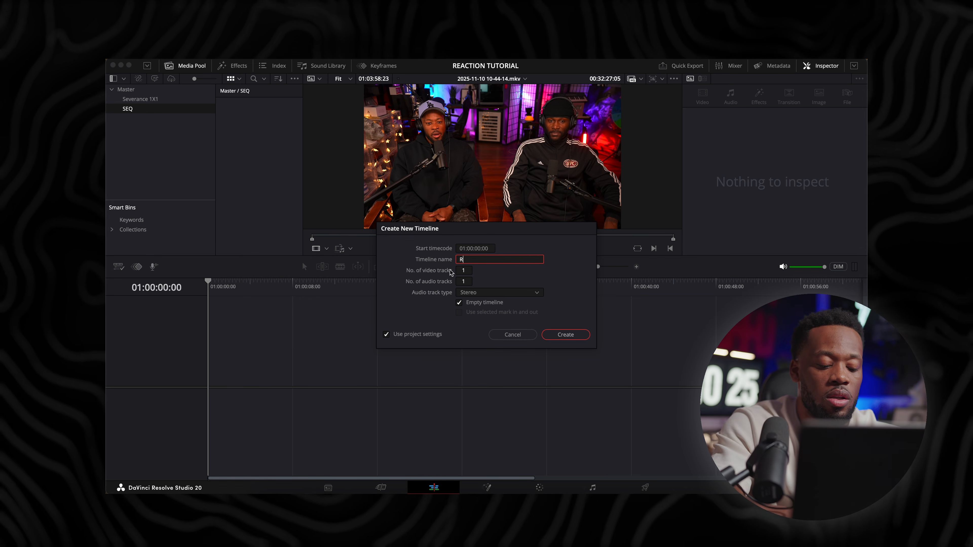
{"action": "type", "text": "ION"}
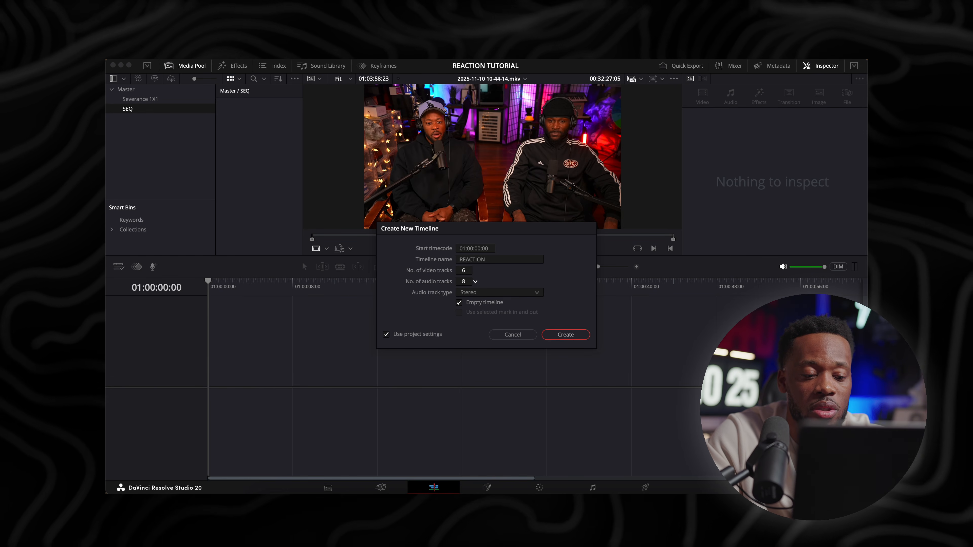
Override the project settings with 3840 x 2160 Ultra HD resolution and 30 frames per second, and create the timeline
{"action": "left_click", "coordinate": [386, 334]}
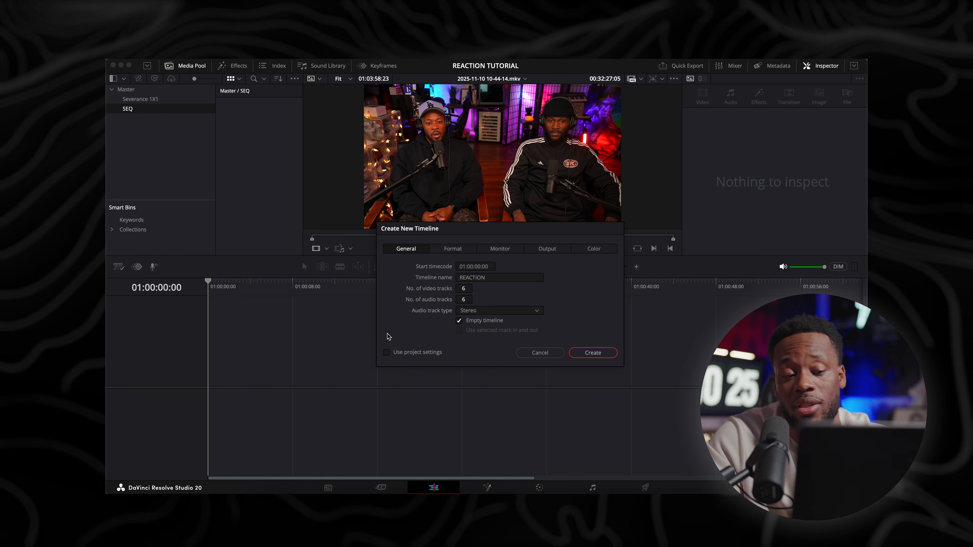
{"action": "left_click", "coordinate": [453, 249]}
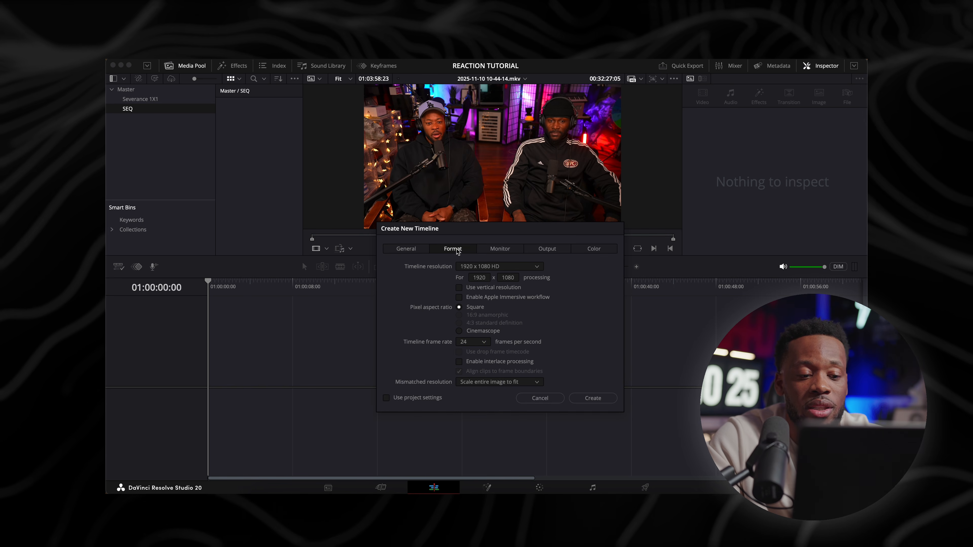
{"action": "left_click", "coordinate": [495, 267]}
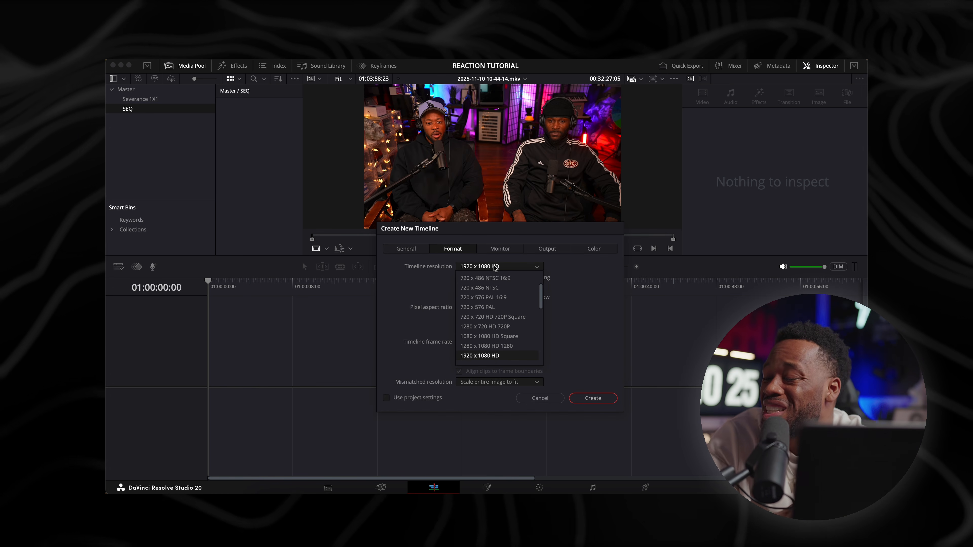
{"action": "scroll", "coordinate": [489, 318], "scroll_direction": "down", "scroll_amount": 3}
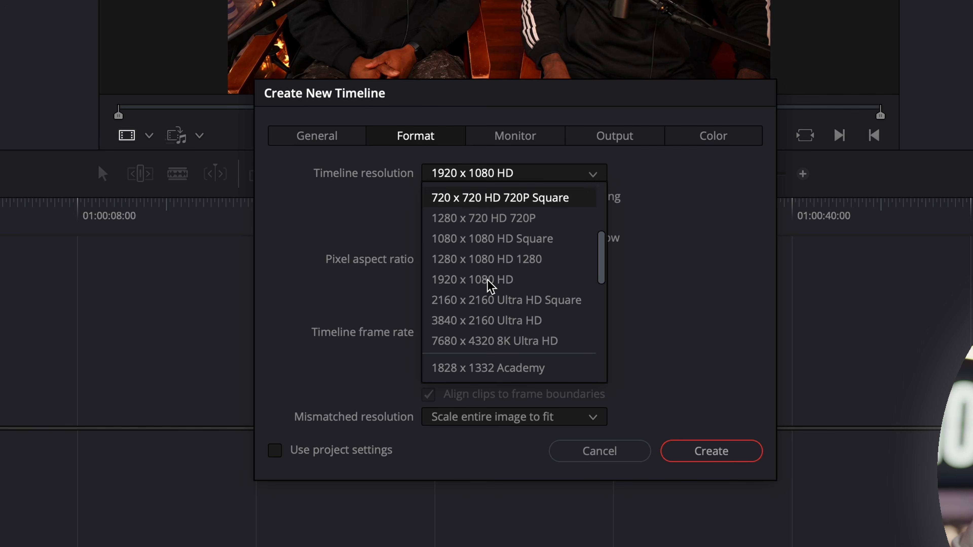
{"action": "left_click", "coordinate": [480, 321]}
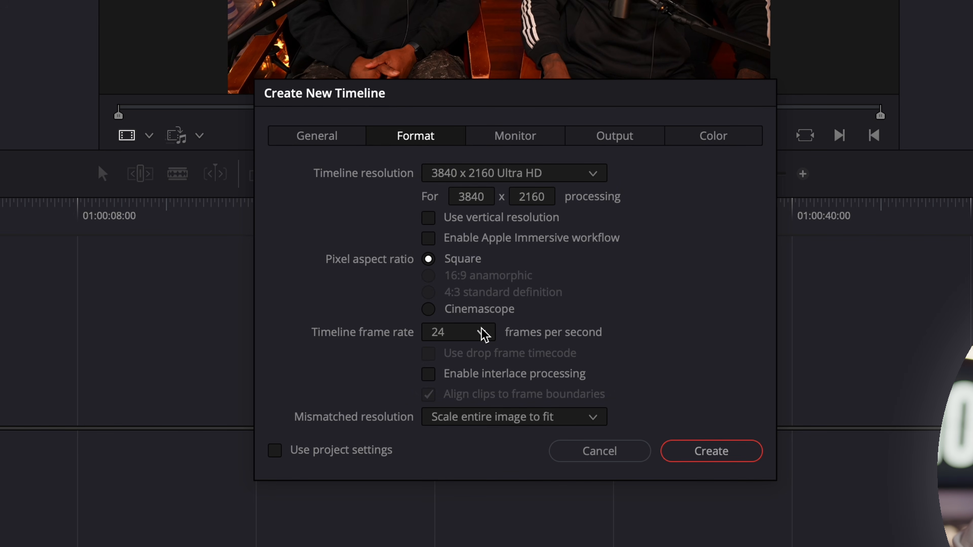
{"action": "left_click", "coordinate": [483, 334]}
{"action": "left_click", "coordinate": [441, 479]}
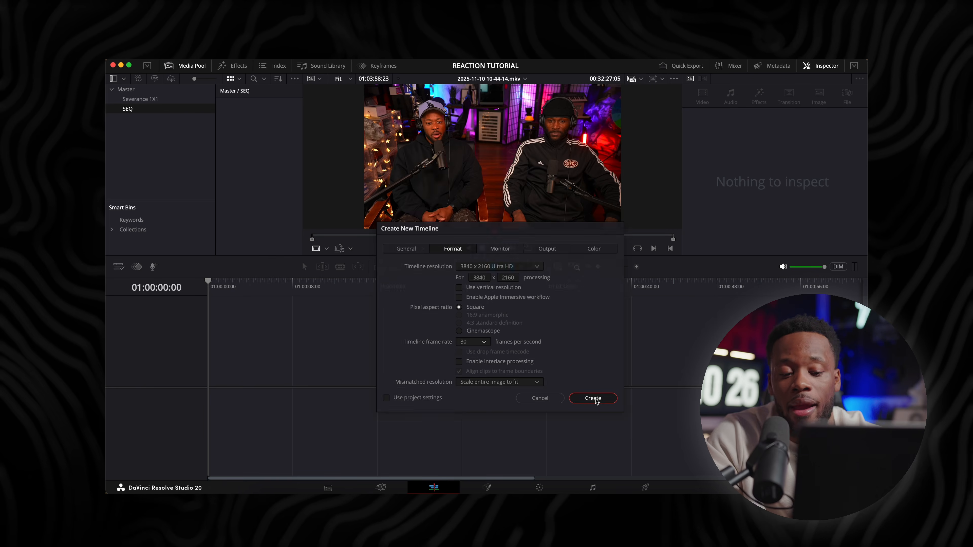
{"action": "left_click", "coordinate": [716, 454]}
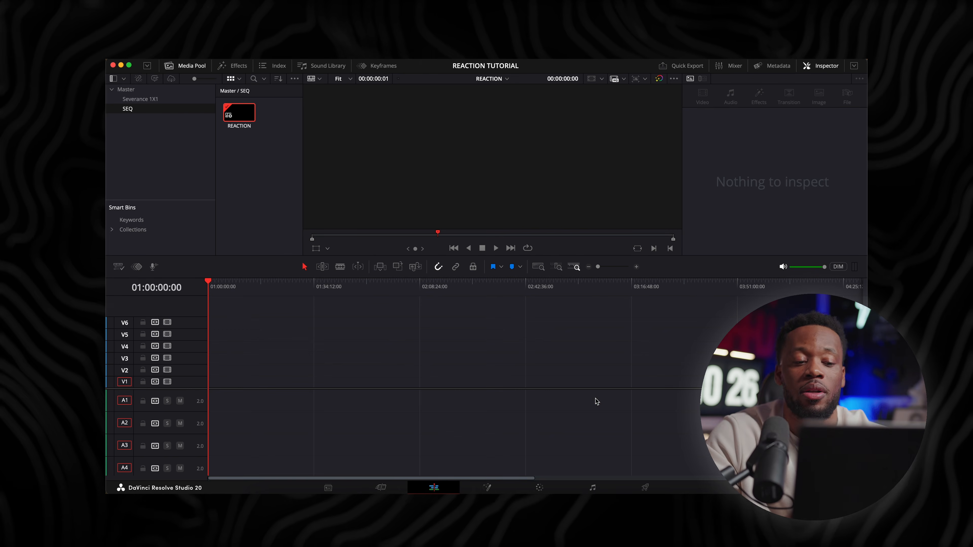
Place the 10-39-25 and 10-44-14 recordings from the Severance 1X1 bin on track V1 with a gap between them
{"action": "left_click", "coordinate": [140, 99]}
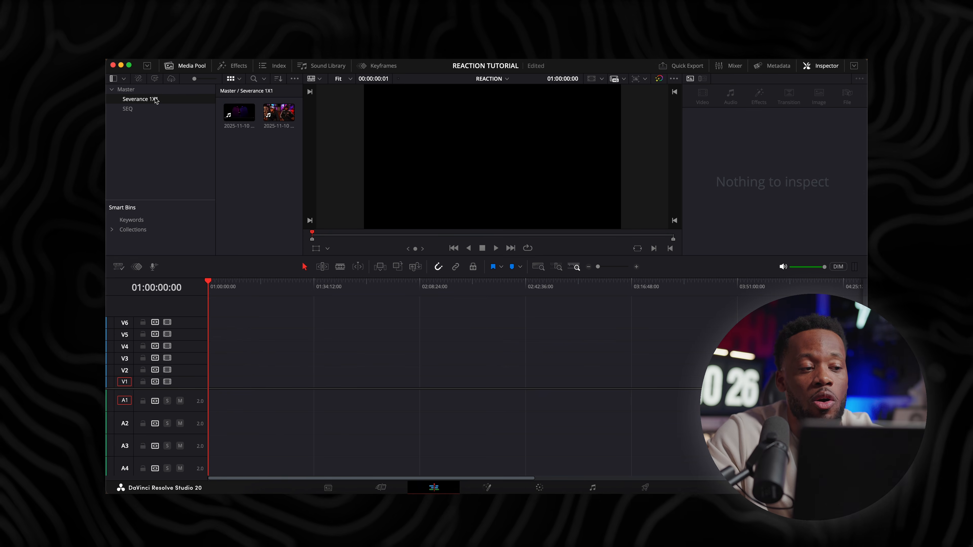
{"action": "left_click", "coordinate": [240, 113]}
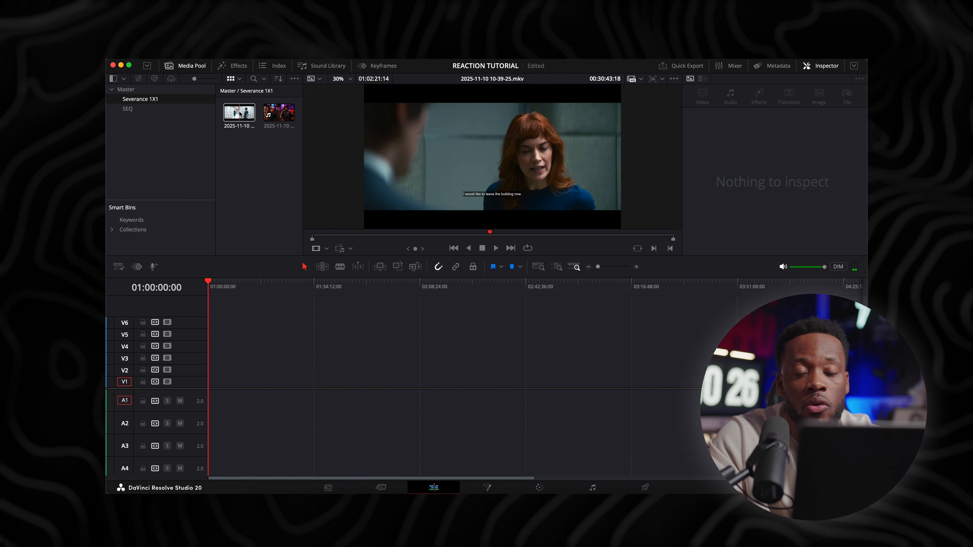
{"action": "left_click_drag", "start_coordinate": [240, 114], "coordinate": [247, 381]}
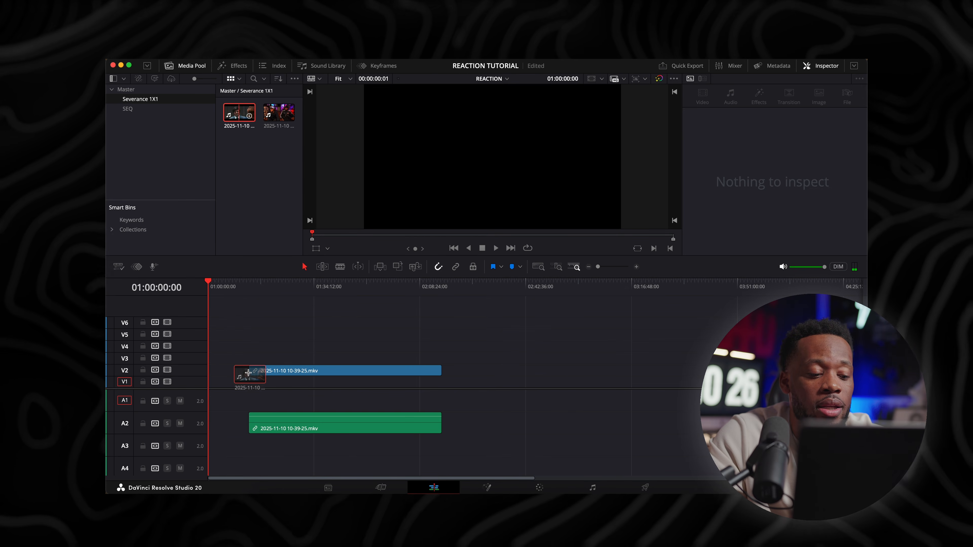
{"action": "left_click_drag", "start_coordinate": [254, 286], "coordinate": [267, 292]}
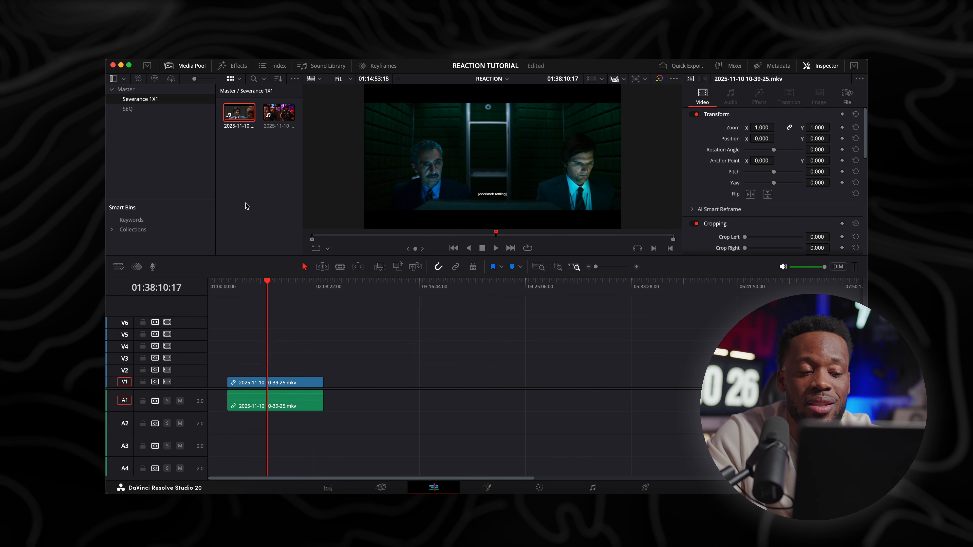
{"action": "left_click_drag", "start_coordinate": [279, 116], "coordinate": [379, 385]}
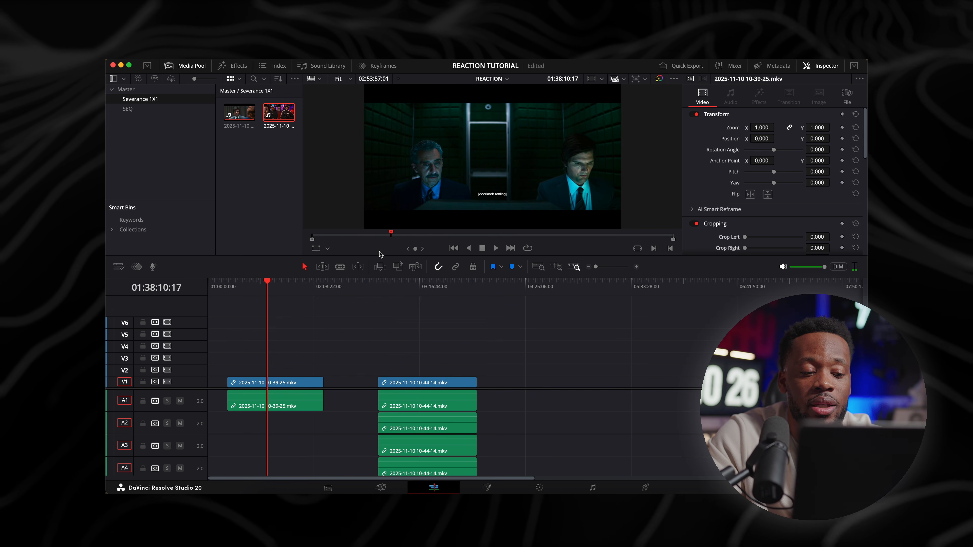
Preview the 10-44-14 recording at about 03:21:01 and enlarge the timeline area to show more of its audio tracks
{"action": "left_click_drag", "start_coordinate": [374, 257], "coordinate": [374, 252]}
{"action": "left_click", "coordinate": [426, 288]}
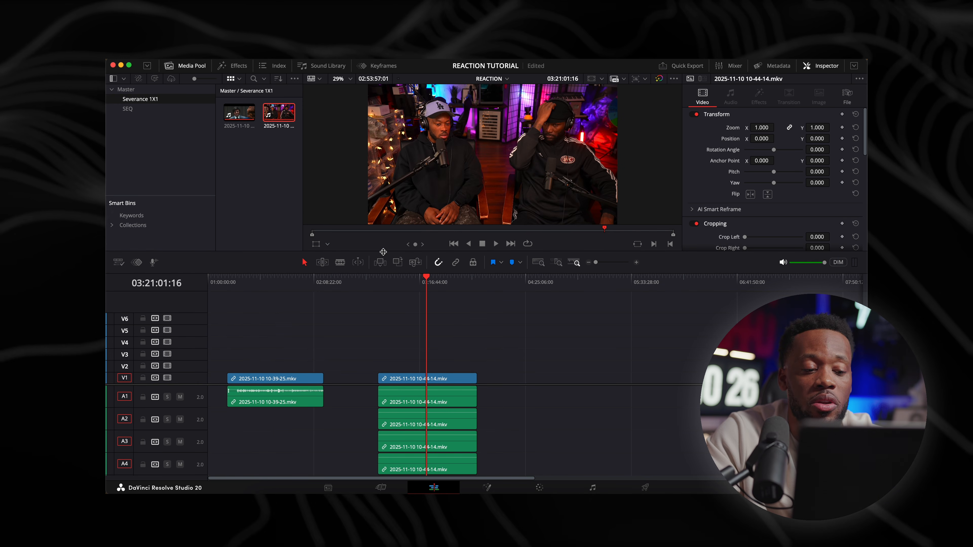
{"action": "left_click_drag", "start_coordinate": [383, 251], "coordinate": [383, 225]}
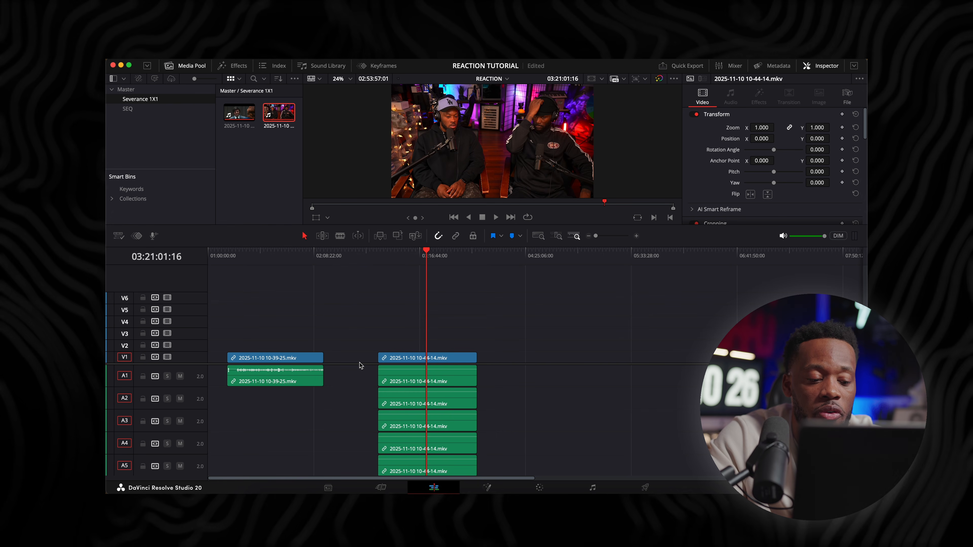
{"action": "left_click_drag", "start_coordinate": [359, 363], "coordinate": [359, 347]}
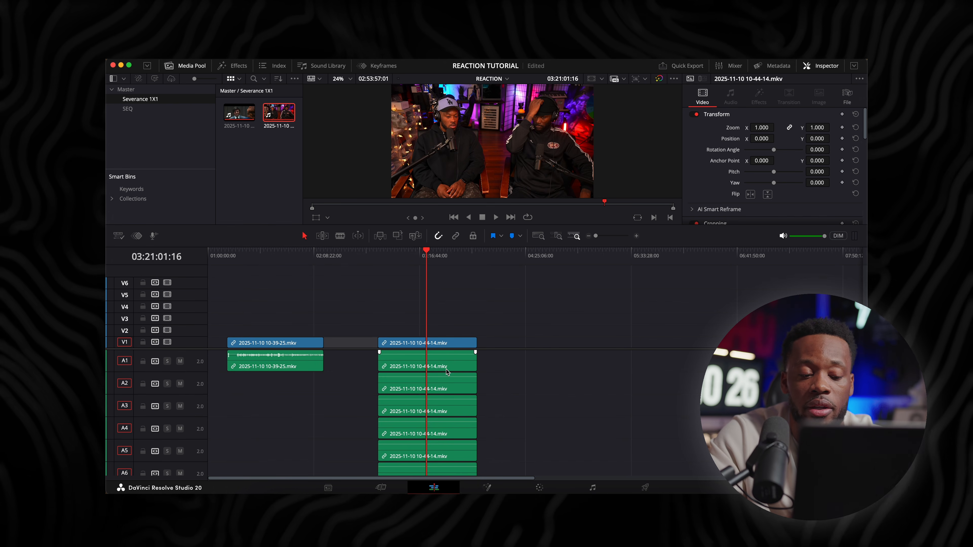
Examine the show recording and the reaction recording in the timeline, comparing their pictures and audio tracks
{"action": "left_click", "coordinate": [277, 254]}
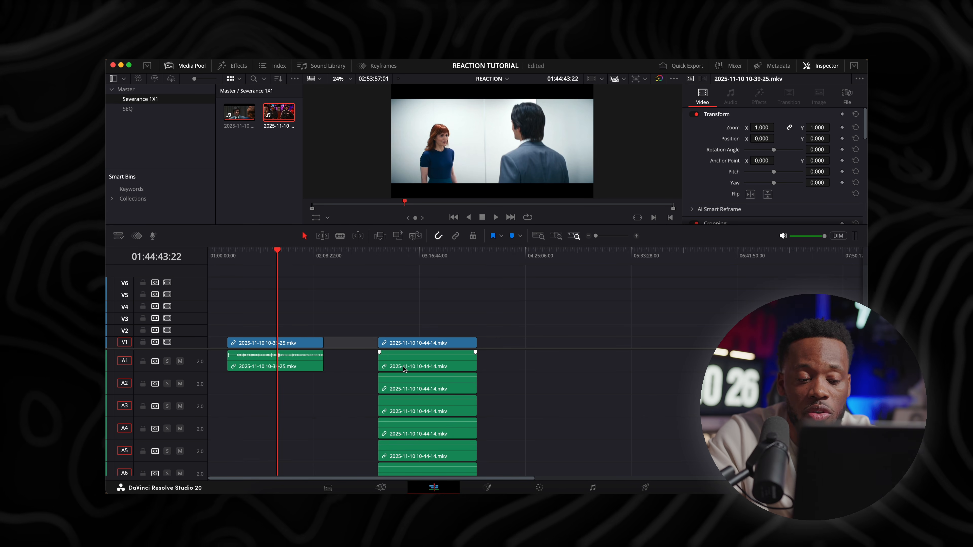
{"action": "left_click", "coordinate": [422, 254]}
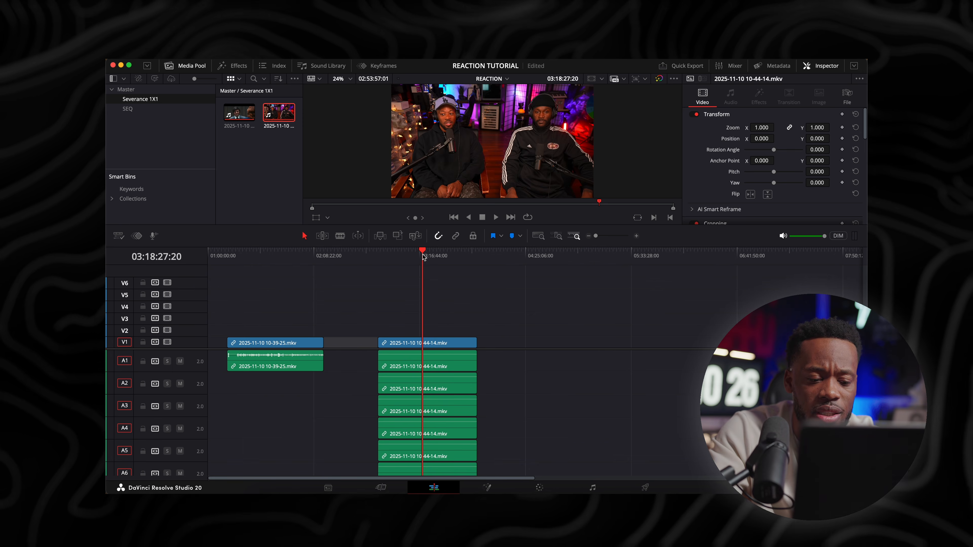
{"action": "key", "text": "super+equal"}
{"action": "key", "text": "super+equal"}
{"action": "key", "text": "super+equal"}
{"action": "key", "text": "super+minus"}
{"action": "key", "text": "super+minus"}
{"action": "key", "text": "super+minus"}
{"action": "key", "text": "super+equal"}
{"action": "key", "text": "super+equal"}
{"action": "key", "text": "super+minus"}
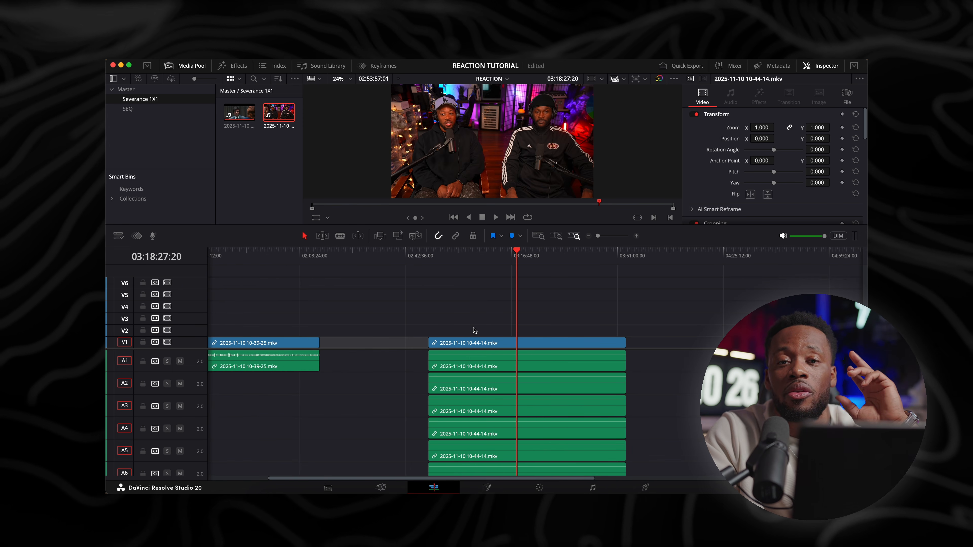
Delete the extra audio clips of the 10-44-14 recording, keeping only two on tracks A1 and A2
{"action": "scroll", "coordinate": [534, 373], "scroll_direction": "left", "scroll_amount": 3}
{"action": "left_click", "coordinate": [536, 370]}
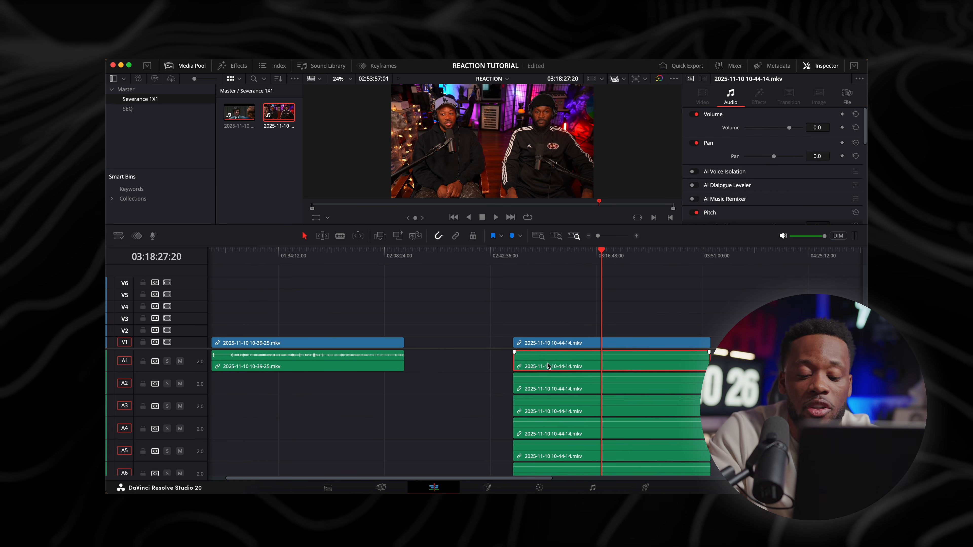
{"action": "key", "text": "Delete"}
{"action": "left_click_drag", "start_coordinate": [556, 394], "coordinate": [544, 380]}
{"action": "scroll", "coordinate": [544, 379], "scroll_direction": "right", "scroll_amount": 2}
{"action": "key", "text": "Delete"}
{"action": "left_click", "coordinate": [538, 466]}
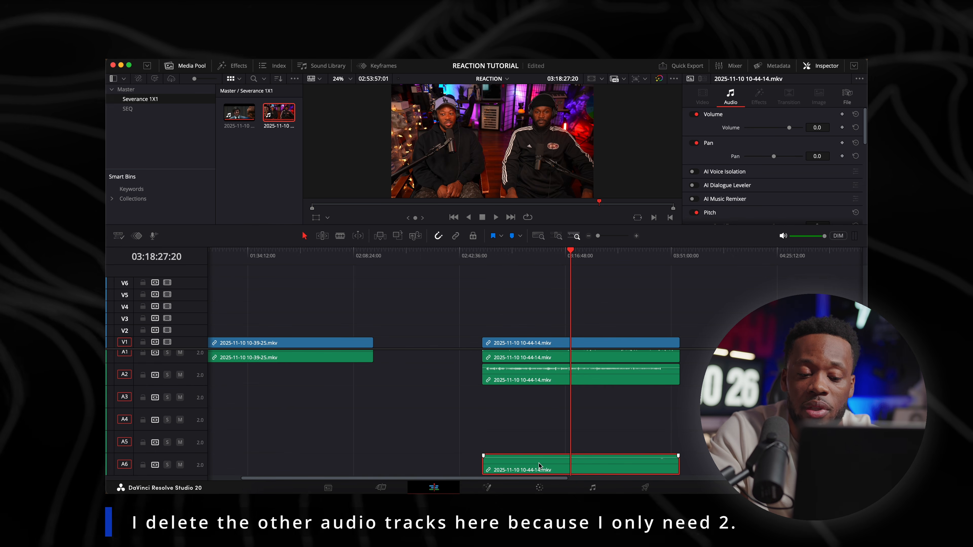
{"action": "key", "text": "Delete"}
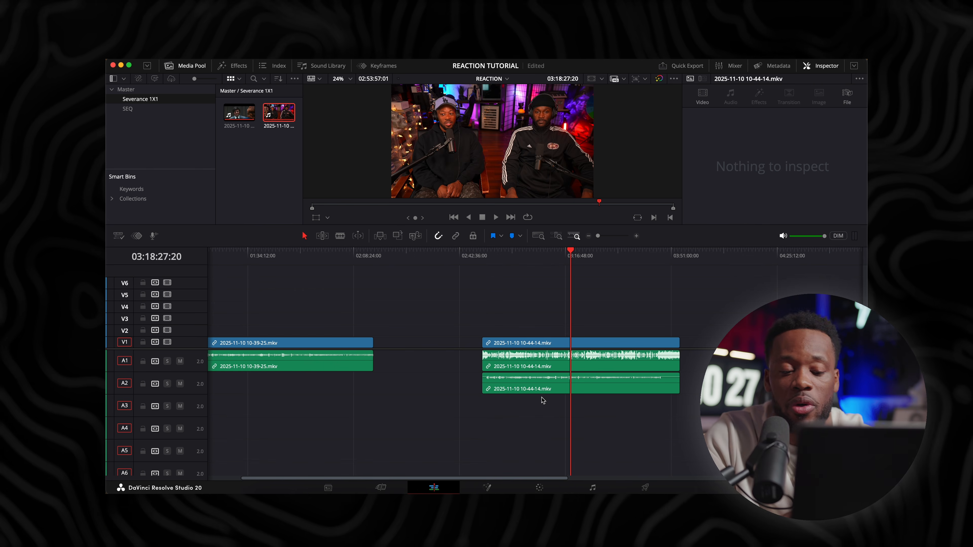
Solo track A1 and listen to the 10-44-14 recording from about 03:05:47
{"action": "key", "text": "super+equal"}
{"action": "key", "text": "super+equal"}
{"action": "key", "text": "super+minus"}
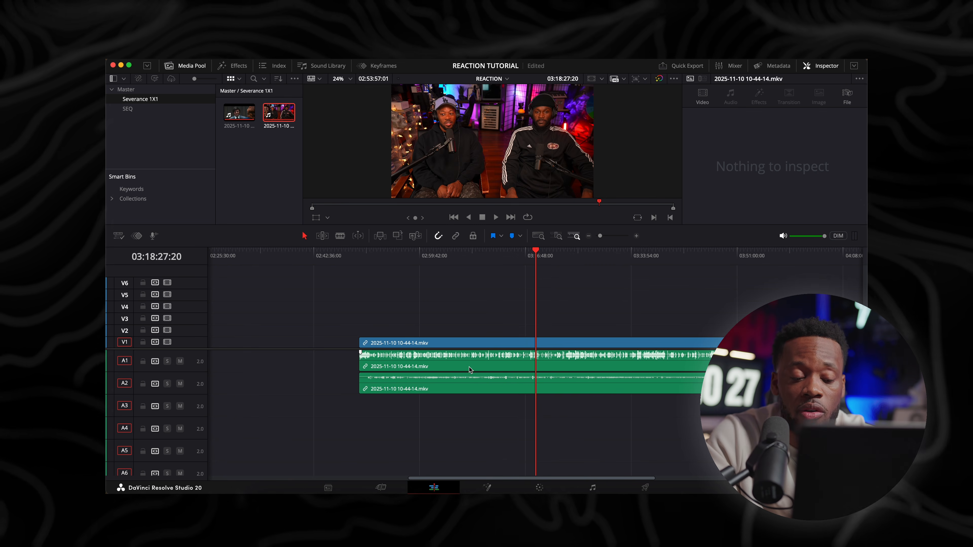
{"action": "scroll", "coordinate": [470, 369], "scroll_direction": "left", "scroll_amount": 3}
{"action": "left_click", "coordinate": [498, 256]}
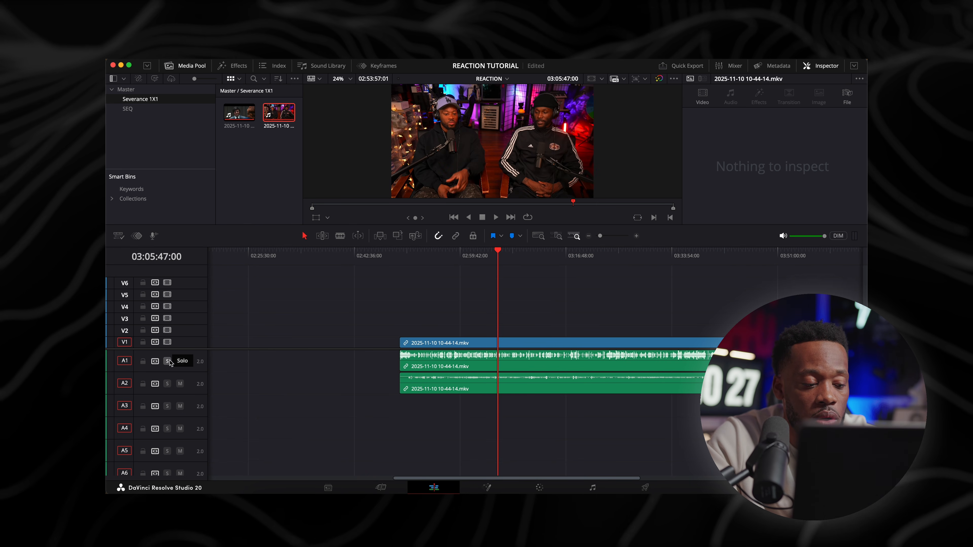
{"action": "key", "text": "super+equal"}
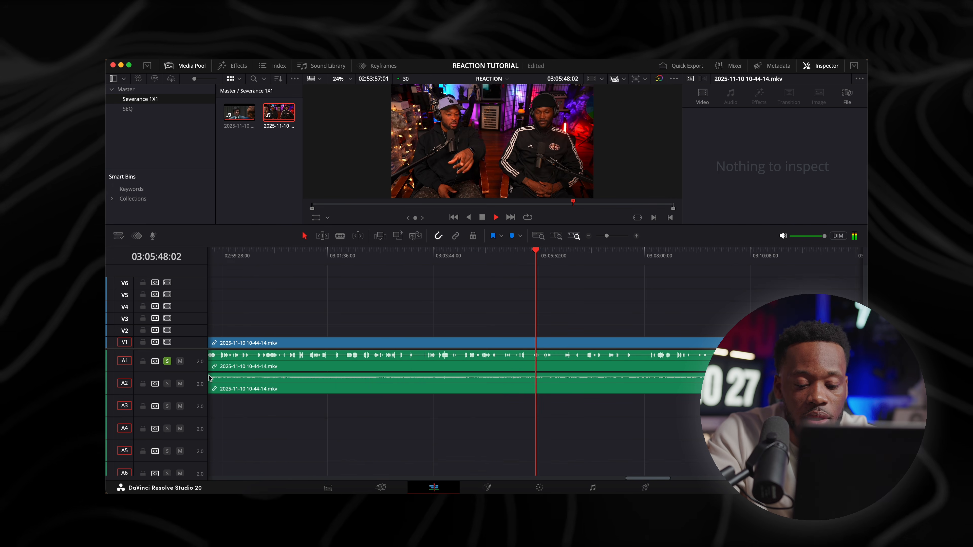
{"action": "key", "text": "XF86AudioRaiseVolume"}
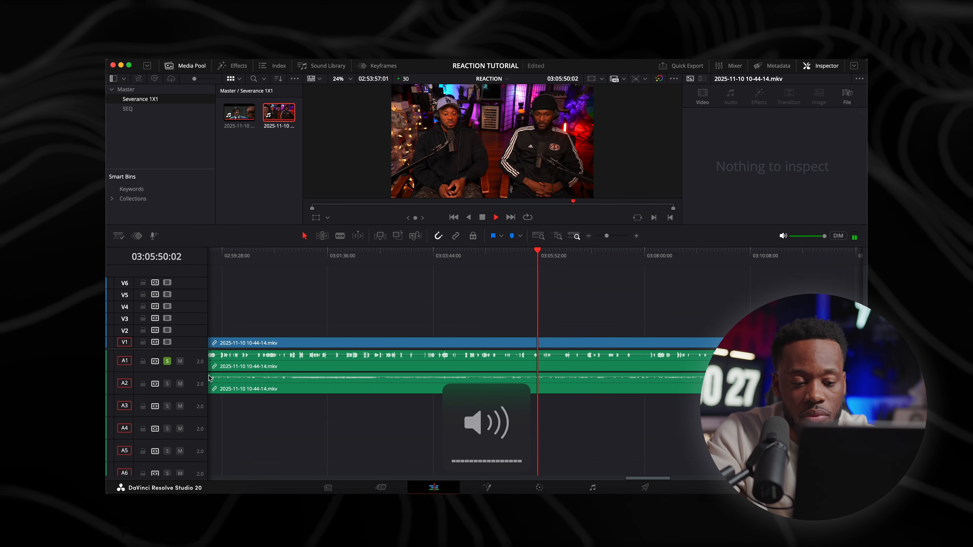
{"action": "key", "text": "space"}
Switch the solo from track A1 to A2 and listen to the 10-44-14 recording at about 03:05:50
{"action": "left_click", "coordinate": [167, 361]}
{"action": "left_click", "coordinate": [167, 383]}
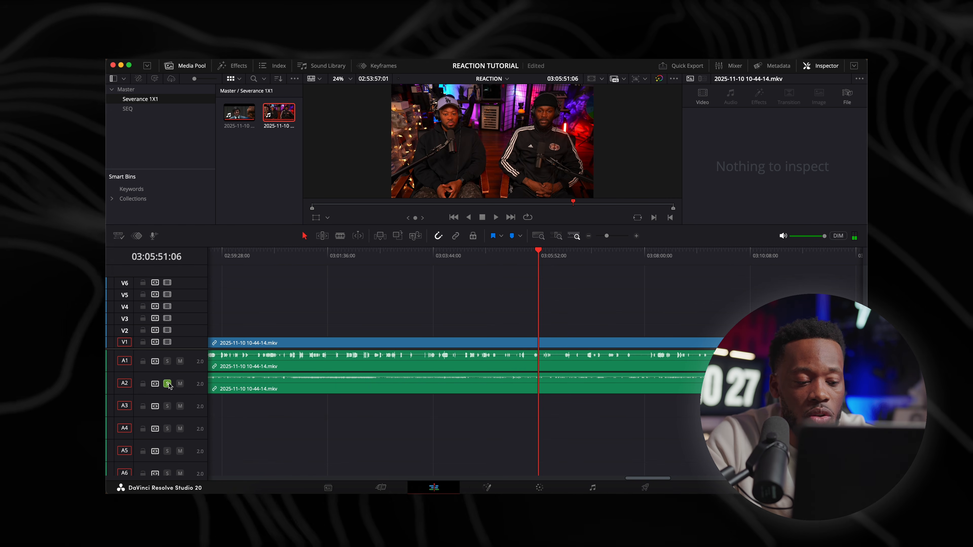
{"action": "key", "text": "super+equal"}
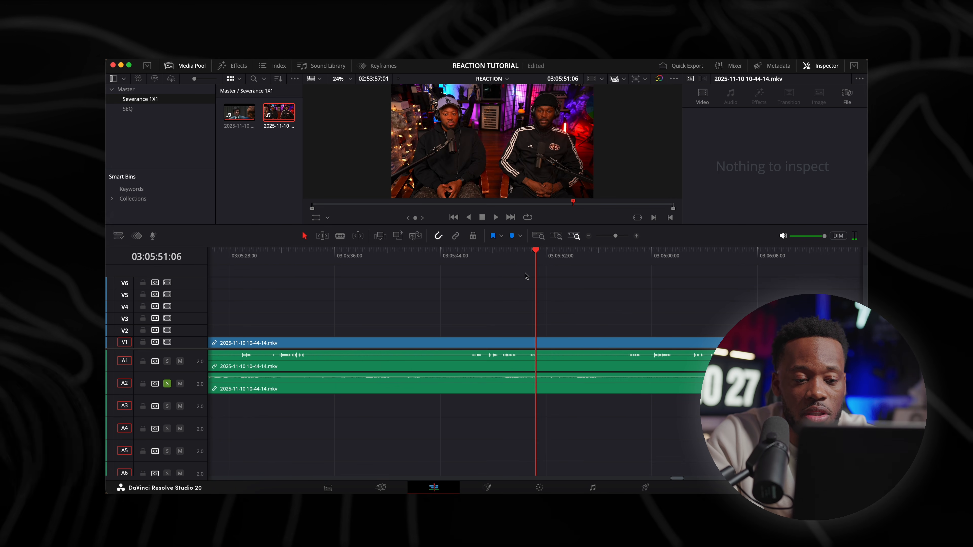
{"action": "left_click", "coordinate": [508, 261]}
{"action": "key", "text": "space"}
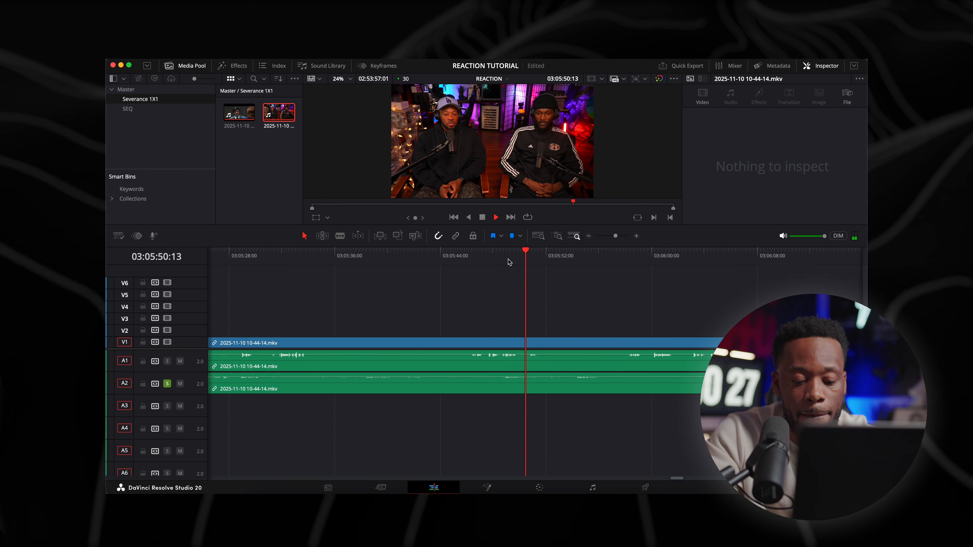
{"action": "key", "text": "space"}
{"action": "key", "text": "shift+z"}
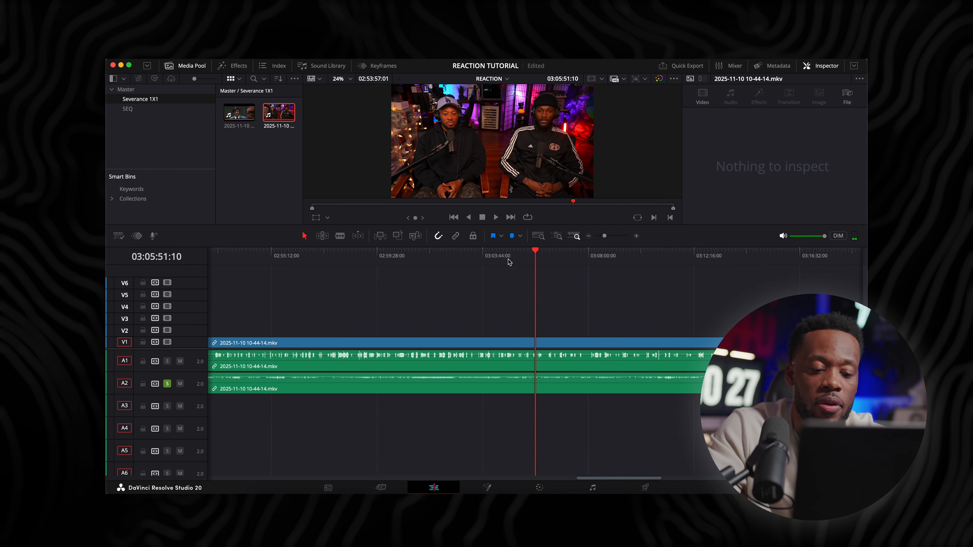
Move the 10-39-25 recording onto tracks V3 and A3 so it partly overlaps the 10-44-14 recording, and select both recordings
{"action": "key", "text": "super+minus"}
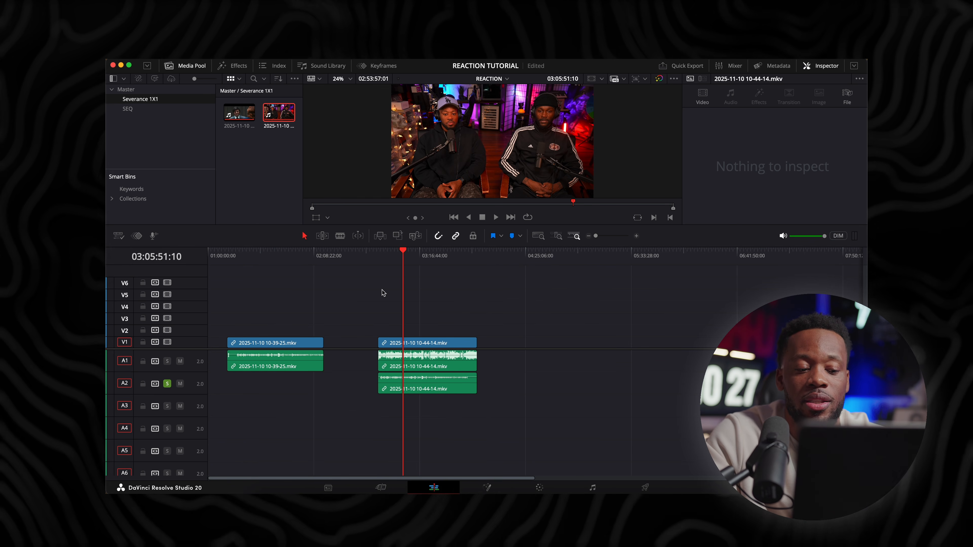
{"action": "left_click", "coordinate": [283, 252]}
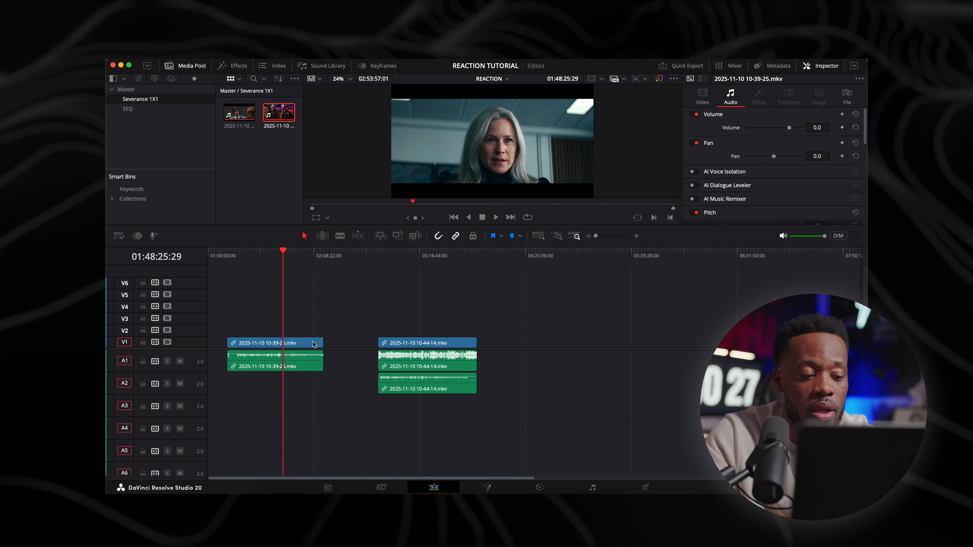
{"action": "left_click_drag", "start_coordinate": [313, 344], "coordinate": [415, 347]}
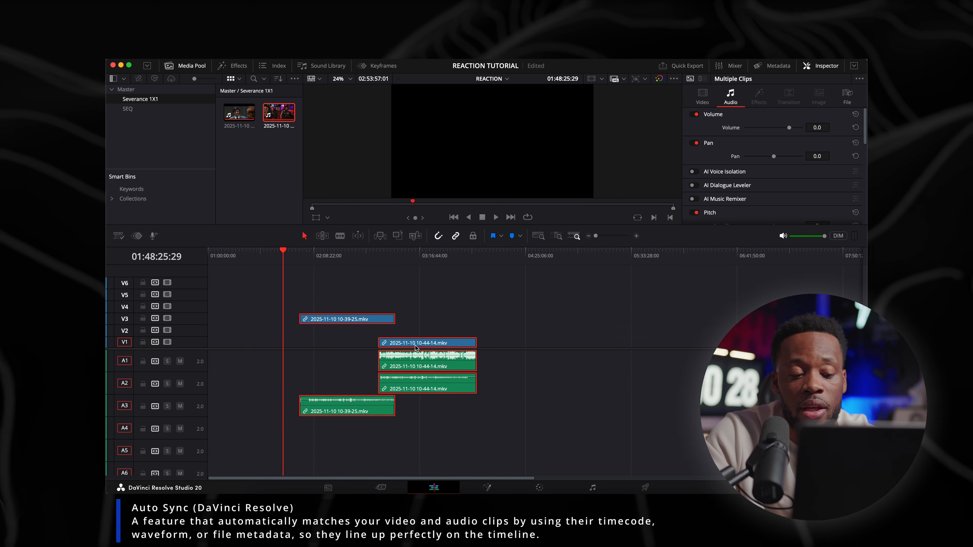
Auto-align the two selected recordings, synchronizing them by waveform
{"action": "right_click", "coordinate": [412, 345]}
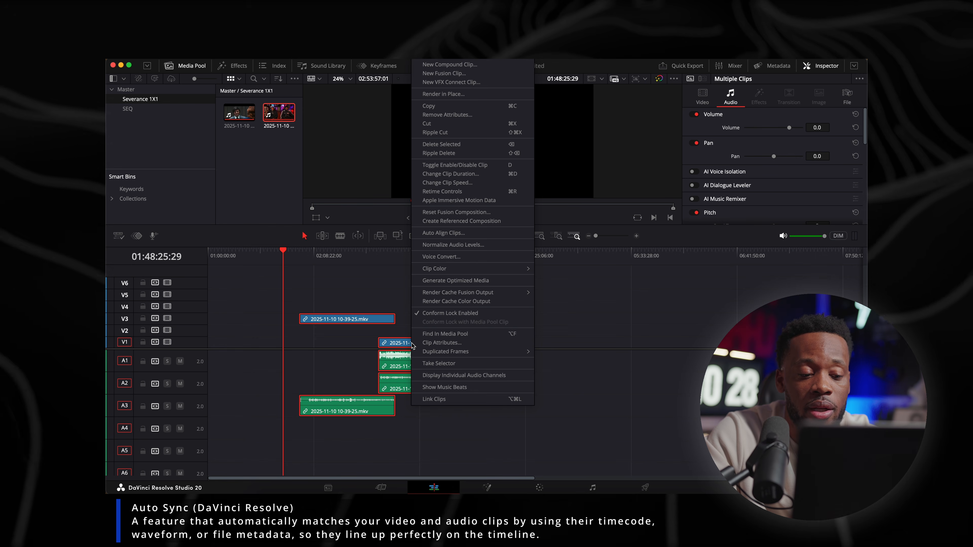
{"action": "left_click", "coordinate": [438, 234]}
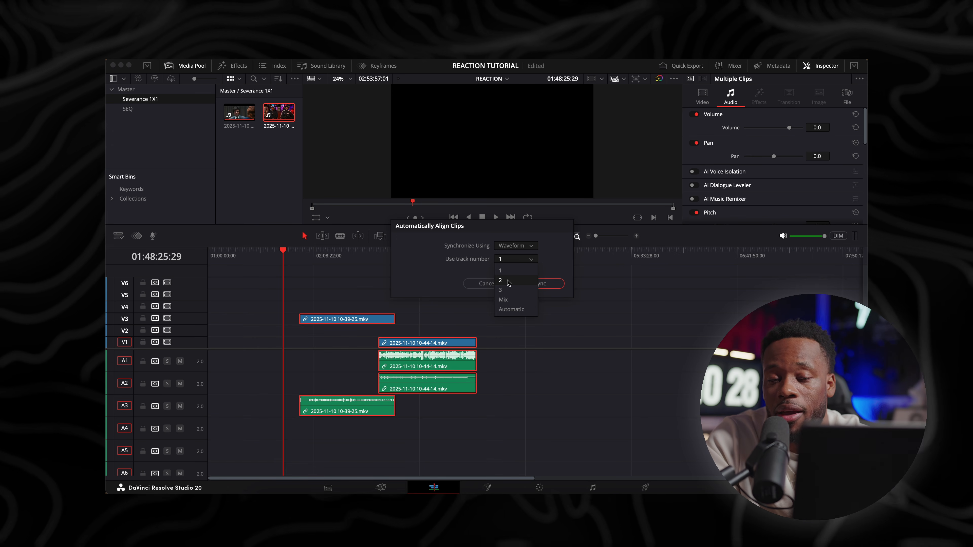
{"action": "left_click", "coordinate": [541, 285]}
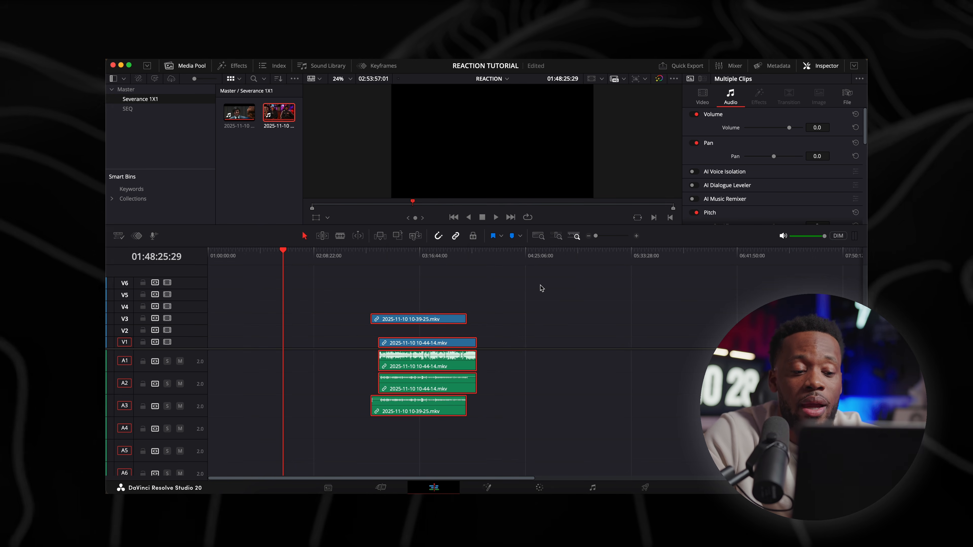
Examine the aligned recordings around 03:14:45, comparing the waveforms on tracks A1, A2 and A3
{"action": "left_click", "coordinate": [426, 283]}
{"action": "left_click", "coordinate": [417, 256]}
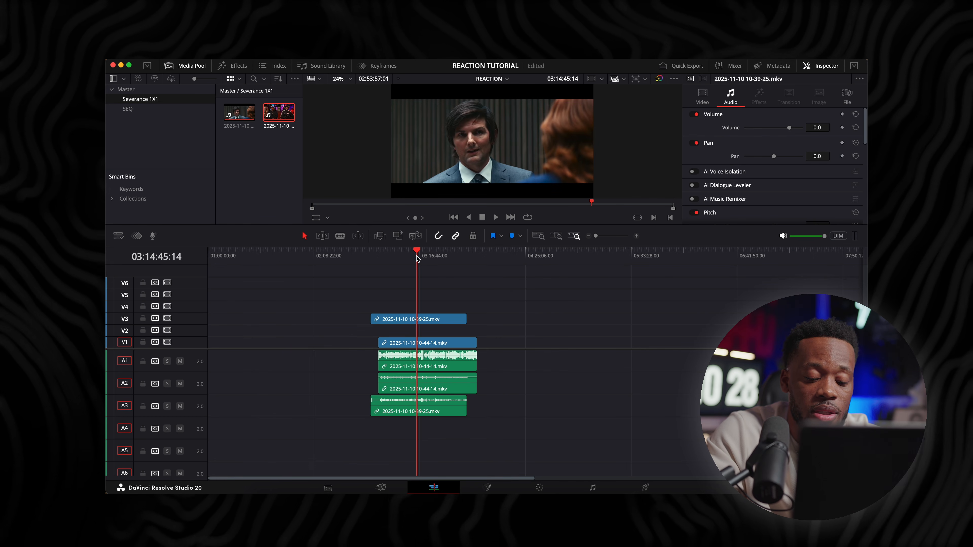
{"action": "key", "text": "super+equal"}
{"action": "key", "text": "super+equal"}
{"action": "key", "text": "super+equal"}
{"action": "key", "text": "super+equal"}
{"action": "key", "text": "super+equal"}
{"action": "key", "text": "super+equal"}
{"action": "key", "text": "super+equal"}
{"action": "key", "text": "super+equal"}
{"action": "key", "text": "super+equal"}
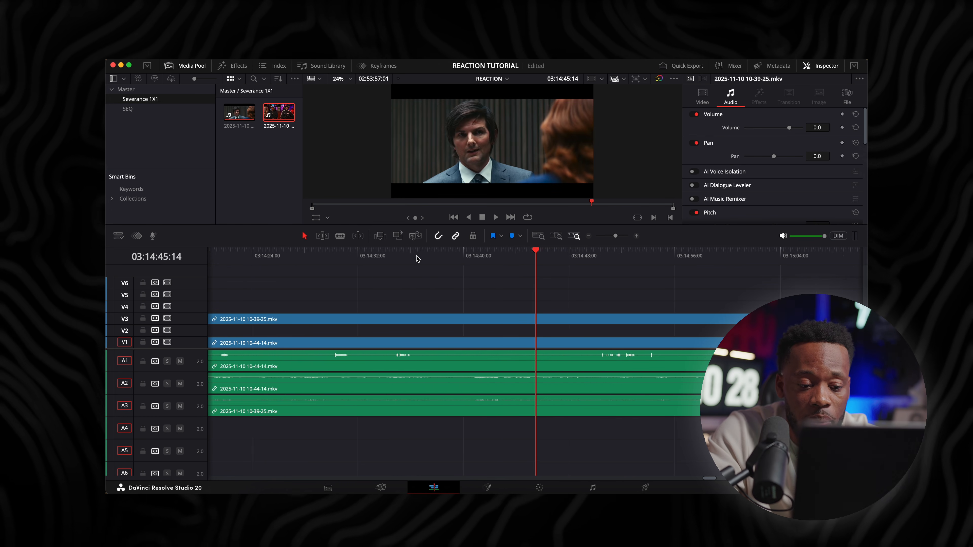
{"action": "key", "text": "super+minus"}
{"action": "key", "text": "super+minus"}
{"action": "key", "text": "super+minus"}
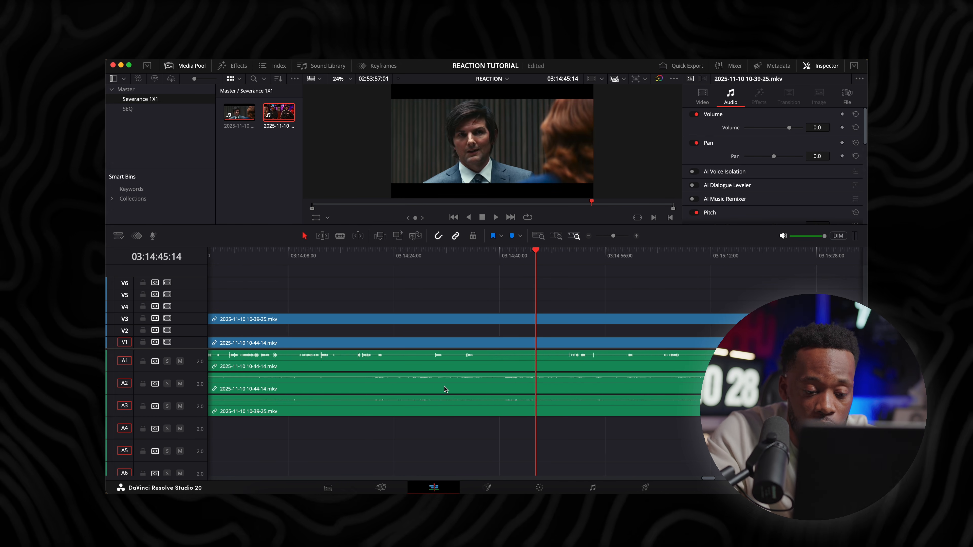
{"action": "scroll", "coordinate": [522, 389], "scroll_direction": "left", "scroll_amount": 2}
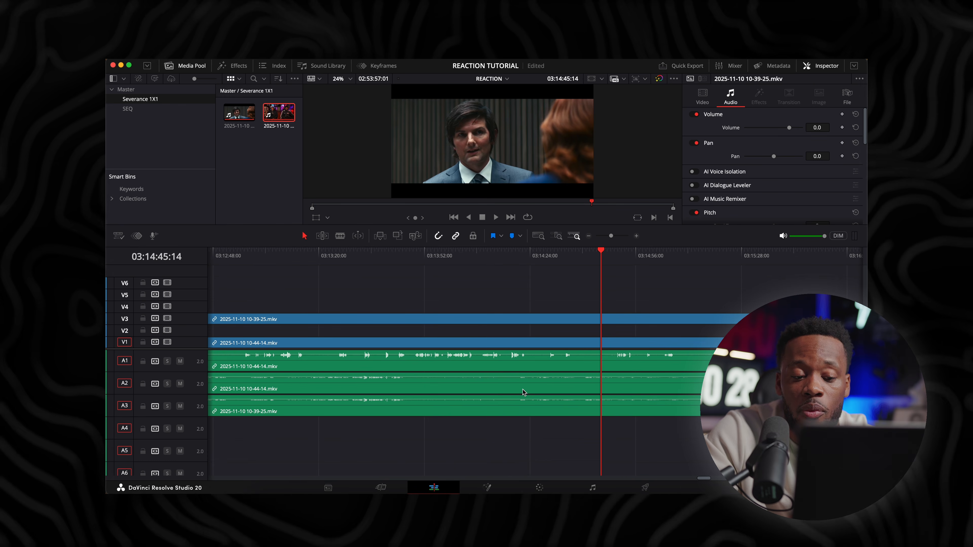
{"action": "scroll", "coordinate": [603, 391], "scroll_direction": "right", "scroll_amount": 3}
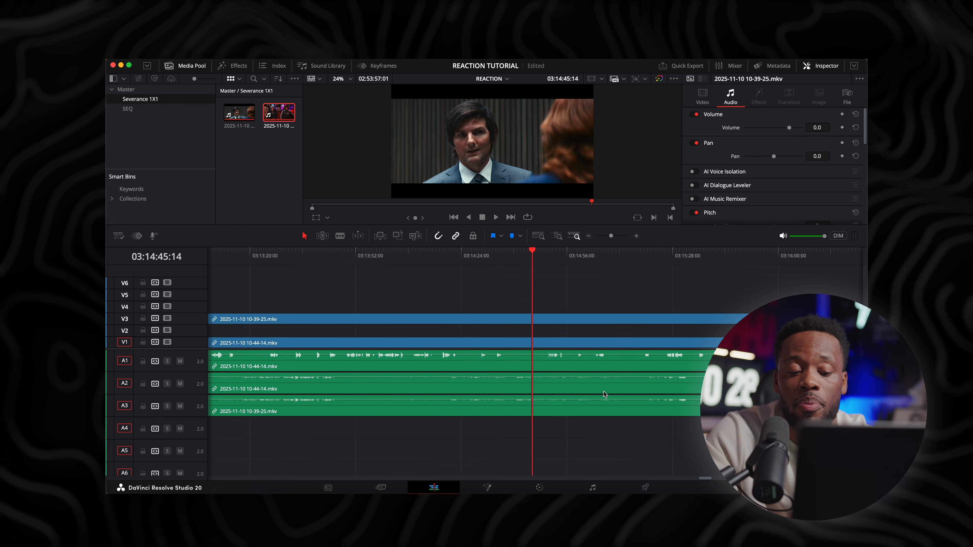
{"action": "scroll", "coordinate": [603, 394], "scroll_direction": "left", "scroll_amount": 3}
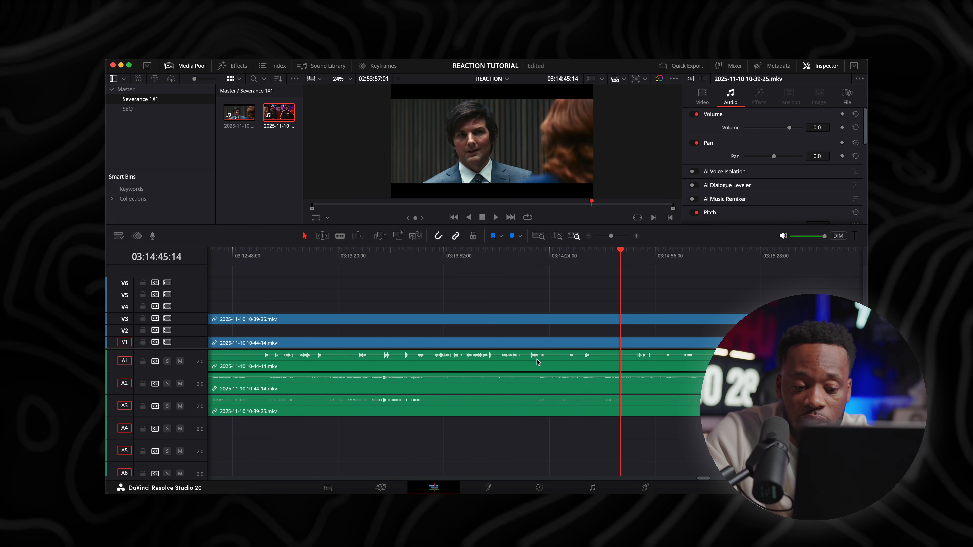
{"action": "key", "text": "super+minus"}
{"action": "key", "text": "super+minus"}
{"action": "key", "text": "super+minus"}
{"action": "key", "text": "super+minus"}
{"action": "key", "text": "super+minus"}
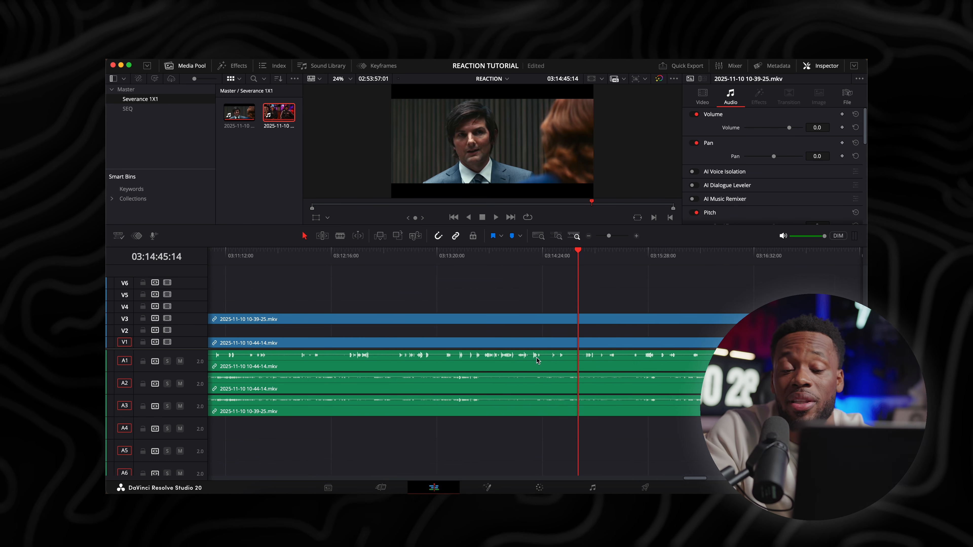
{"action": "key", "text": "super+minus"}
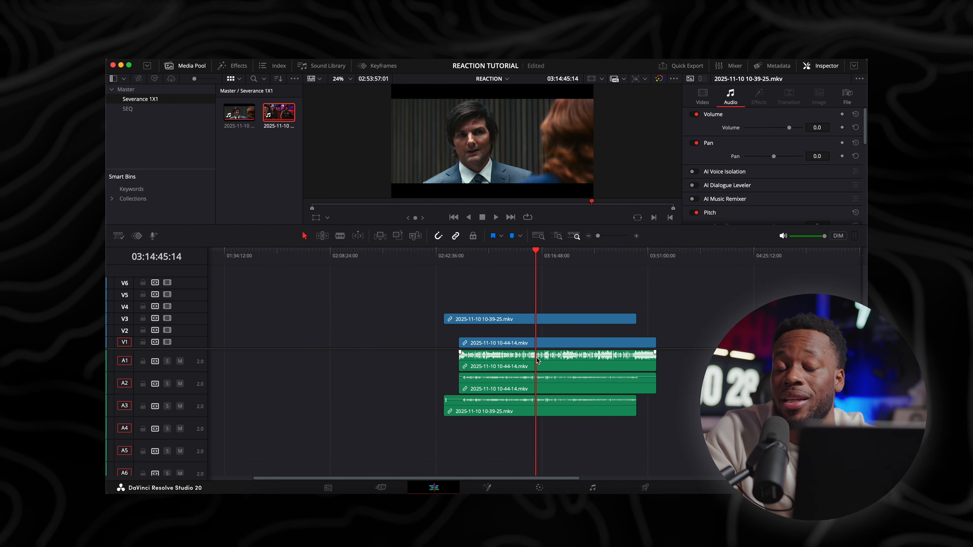
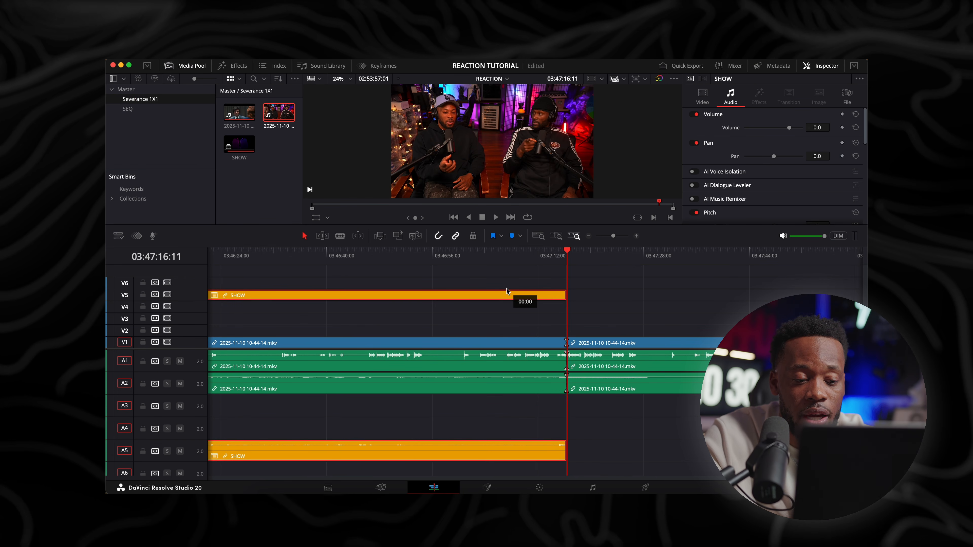
Undo the SHOW clip's move to V5, and keep only its video: remove the duplicate audio on A3 and place the video on V2
{"action": "key", "text": "super+z"}
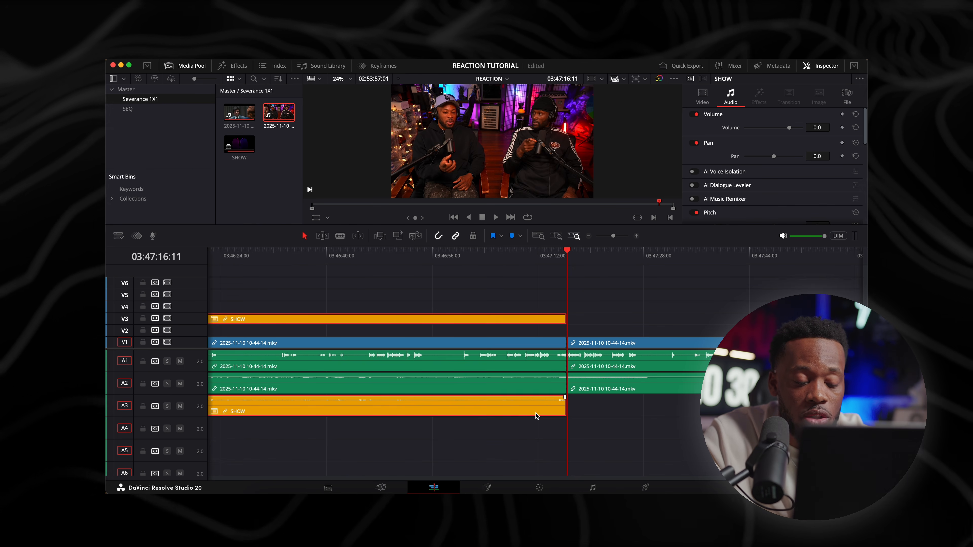
{"action": "left_click", "coordinate": [536, 444]}
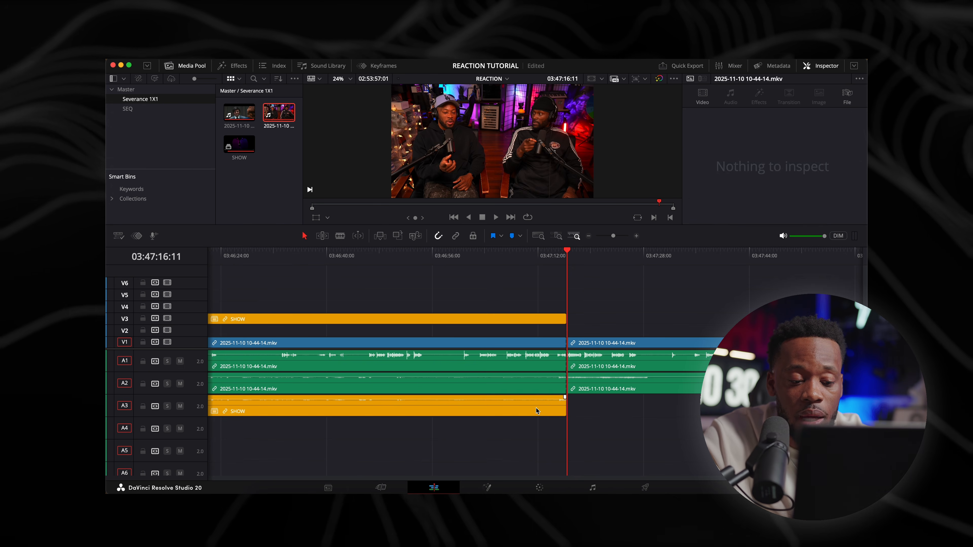
{"action": "left_click", "coordinate": [535, 409], "text": "alt"}
{"action": "scroll", "coordinate": [537, 410], "scroll_direction": "left", "scroll_amount": 2}
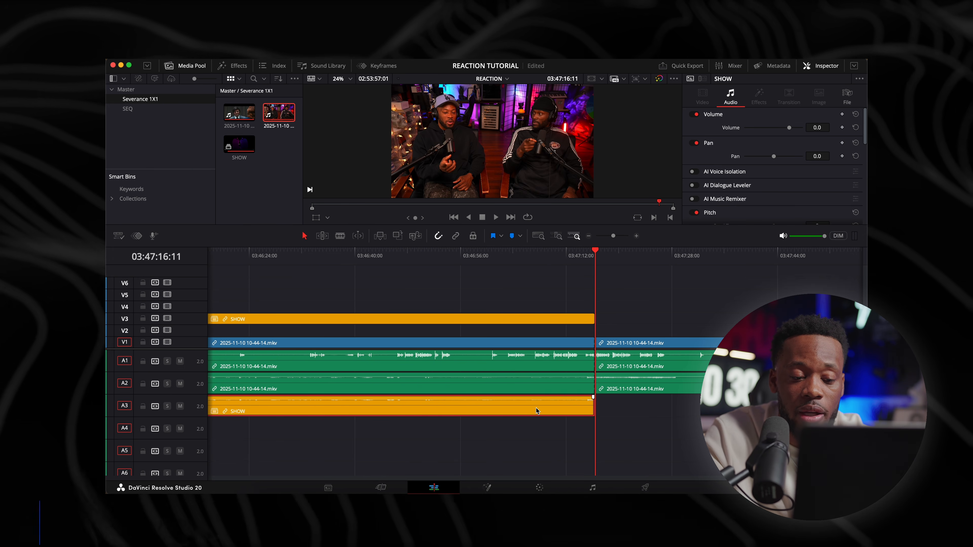
{"action": "key", "text": "Delete"}
{"action": "left_click_drag", "start_coordinate": [582, 319], "coordinate": [582, 326]}
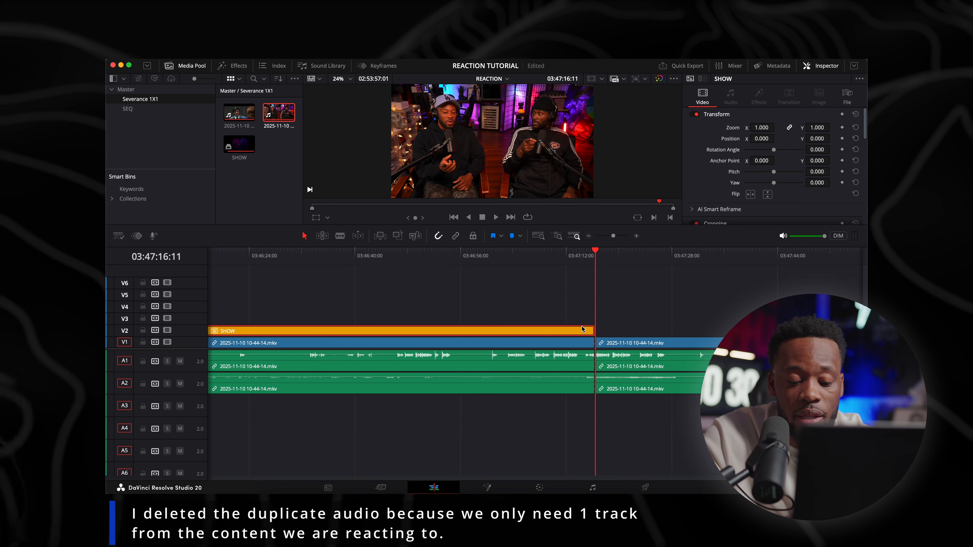
Compare the SHOW video with the reaction footage beneath it around 02:51:38 by temporarily disabling track V2
{"action": "key", "text": "Up"}
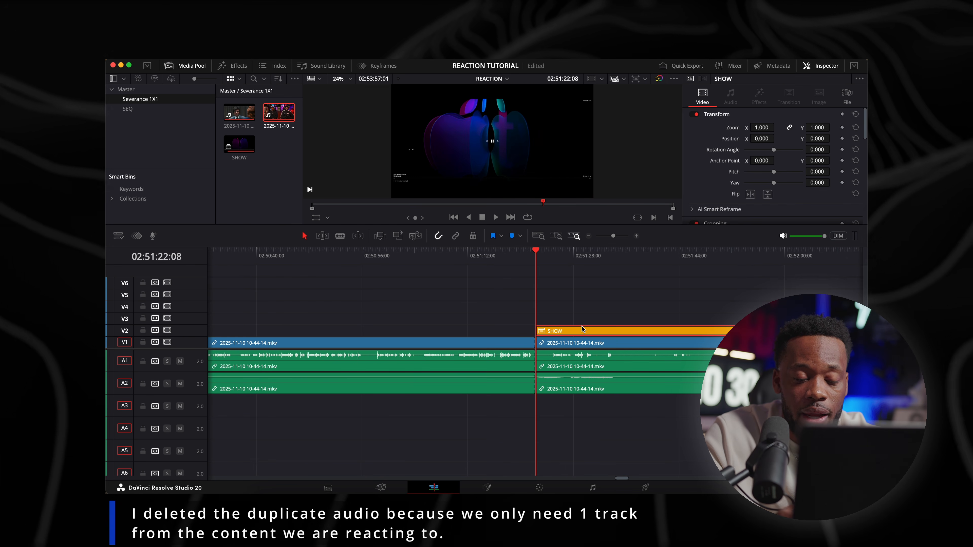
{"action": "left_click_drag", "start_coordinate": [622, 260], "coordinate": [642, 270]}
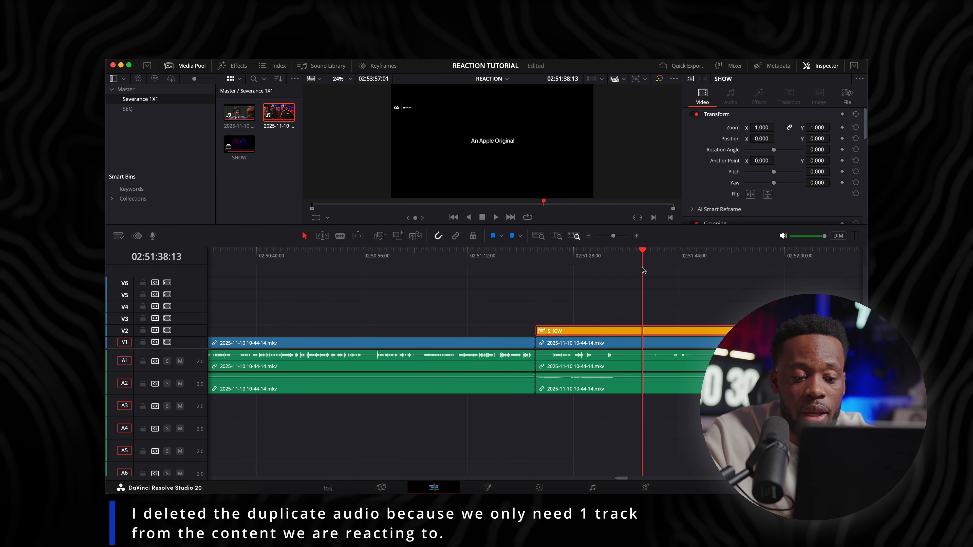
{"action": "left_click", "coordinate": [167, 330]}
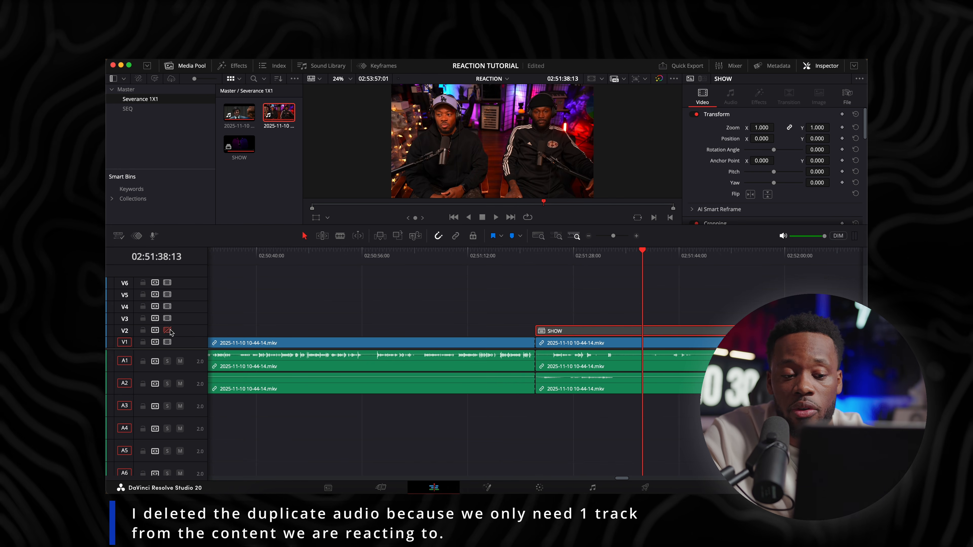
{"action": "left_click", "coordinate": [167, 330]}
Cut the opening 10-44-14 recording at 01:00:04:28 and remove the part before the cut, closing the gap
{"action": "key", "text": "super+minus"}
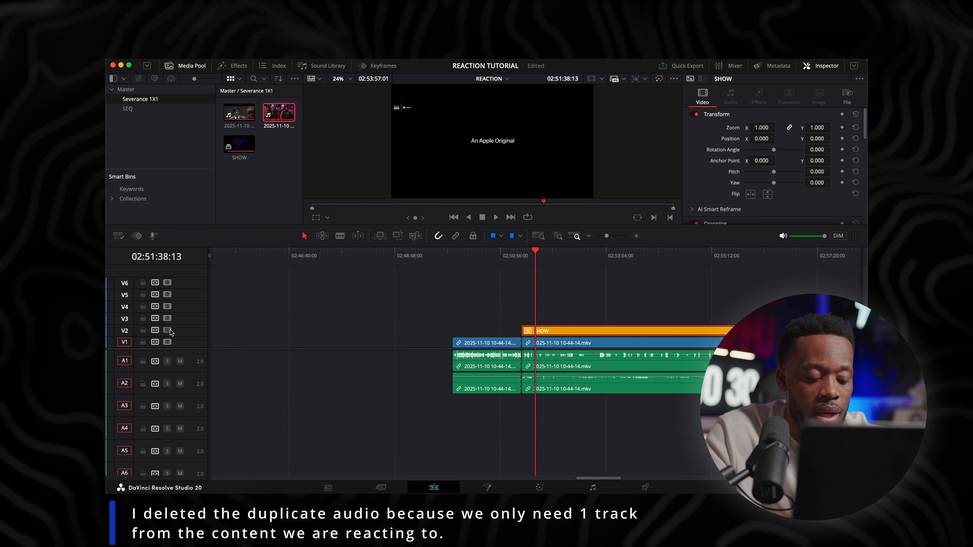
{"action": "key", "text": "super+minus"}
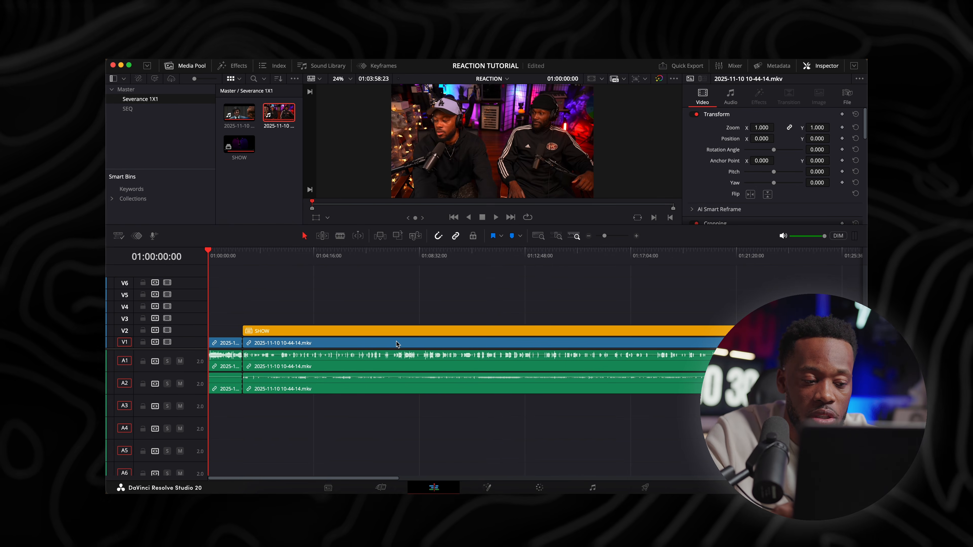
{"action": "key", "text": "super+equal"}
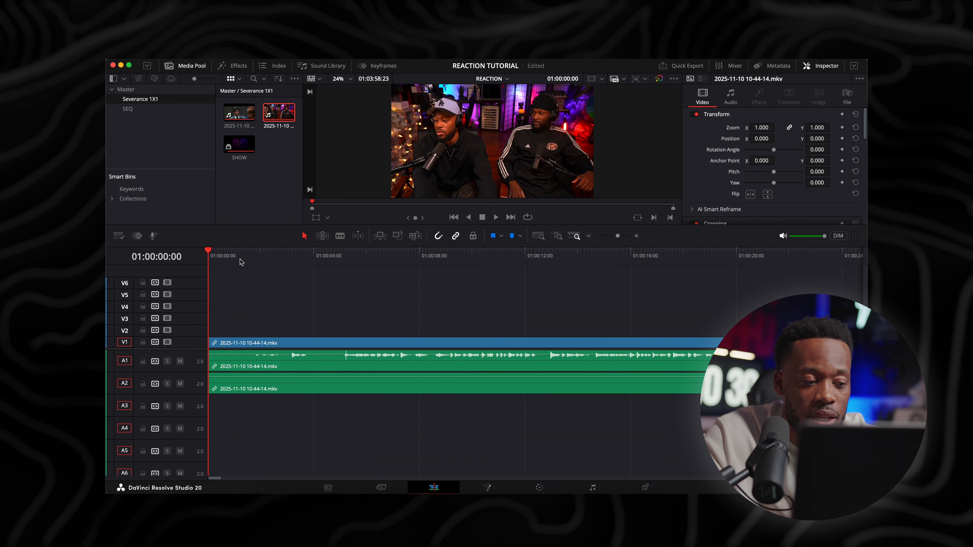
{"action": "left_click_drag", "start_coordinate": [241, 262], "coordinate": [340, 269]}
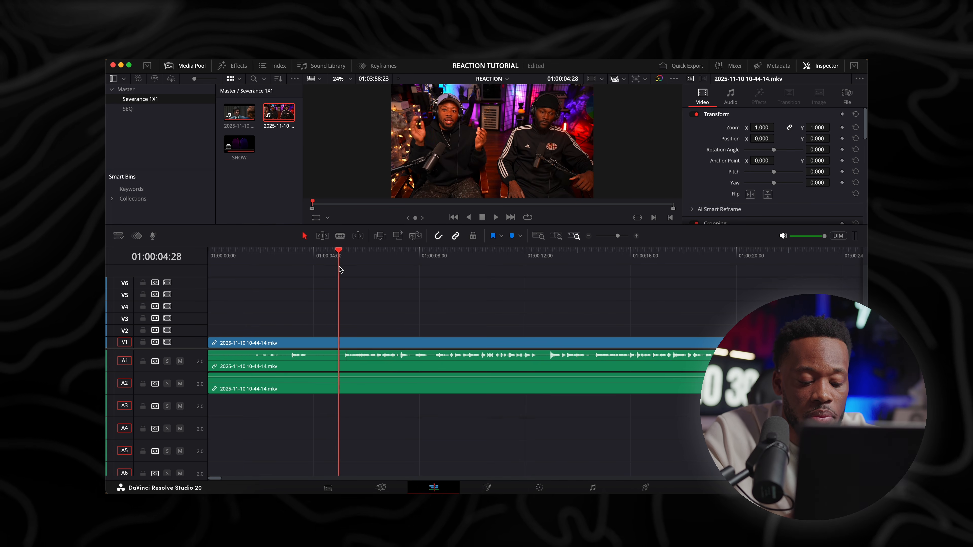
{"action": "key", "text": "super+b"}
{"action": "left_click", "coordinate": [318, 345]}
{"action": "key", "text": "Delete"}
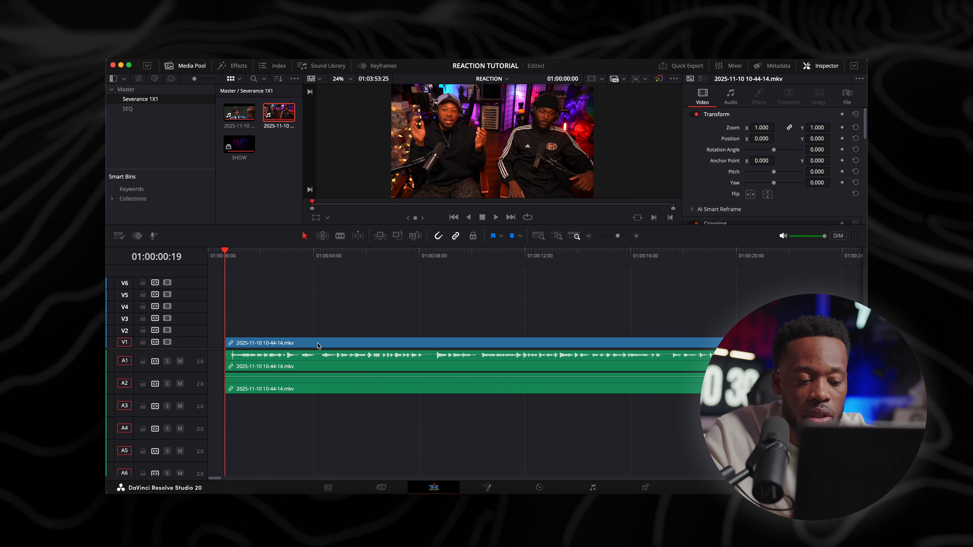
Play back the trimmed opening of the timeline, go to the start of the SHOW clip, and save the project
{"action": "key", "text": "XF86AudioRaiseVolume"}
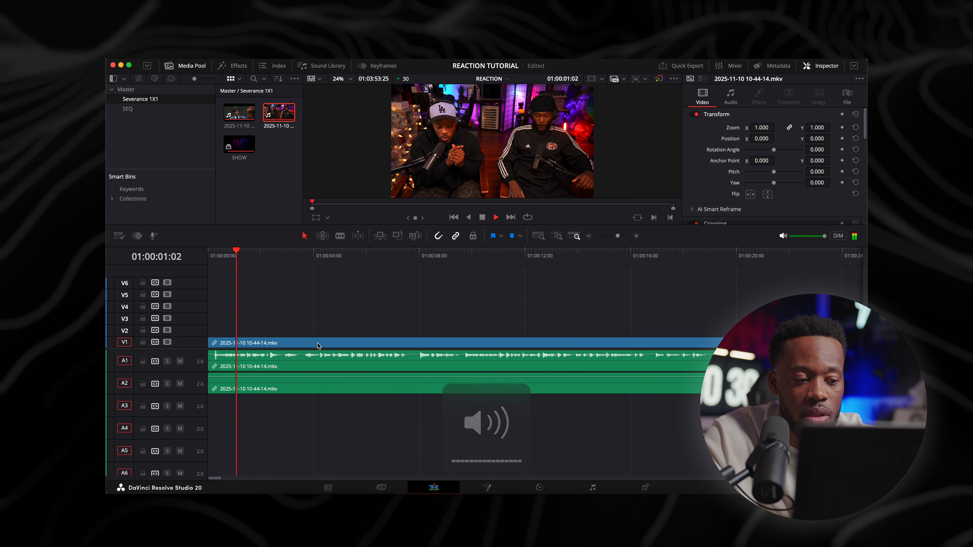
{"action": "key", "text": "space"}
{"action": "key", "text": "Up"}
{"action": "key", "text": "shift+z"}
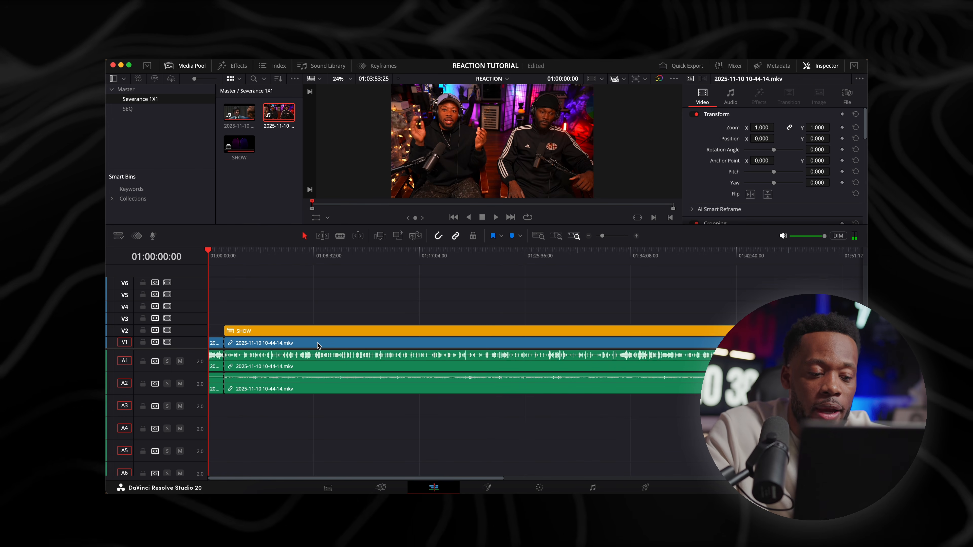
{"action": "key", "text": "Down"}
{"action": "key", "text": "super+s"}
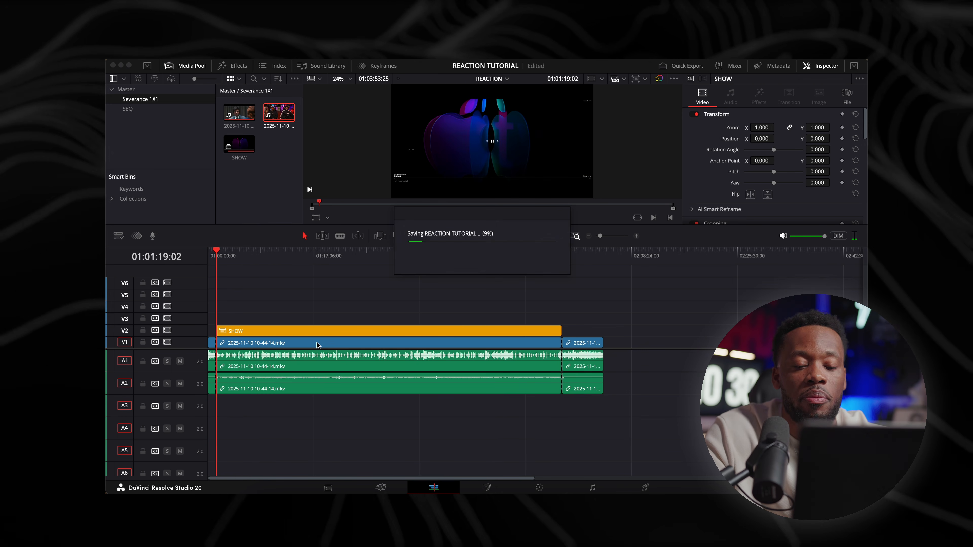
Open the SHOW compound clip in its own timeline and scrub through it to a hallway shot at 00:32:24:13
{"action": "key", "text": "super+equal"}
{"action": "key", "text": "super+equal"}
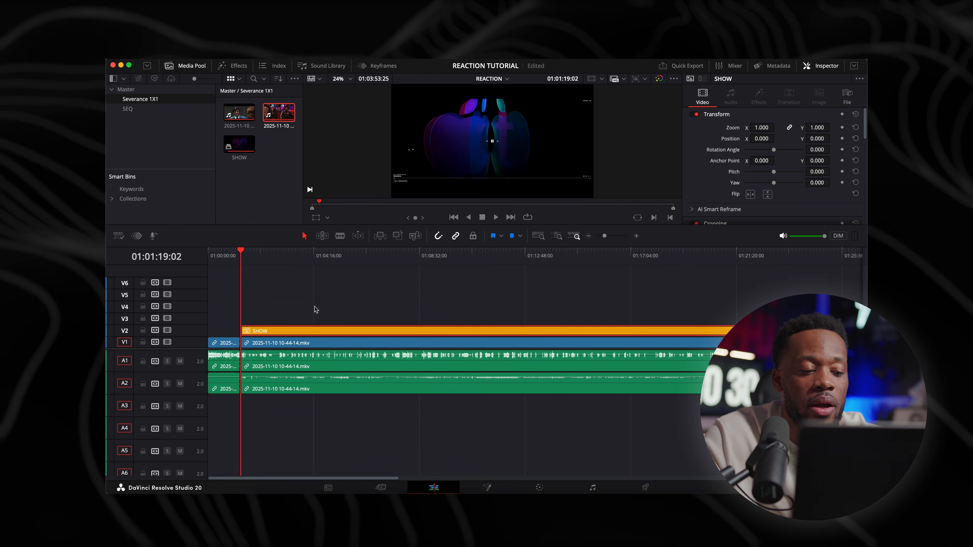
{"action": "left_click", "coordinate": [322, 257]}
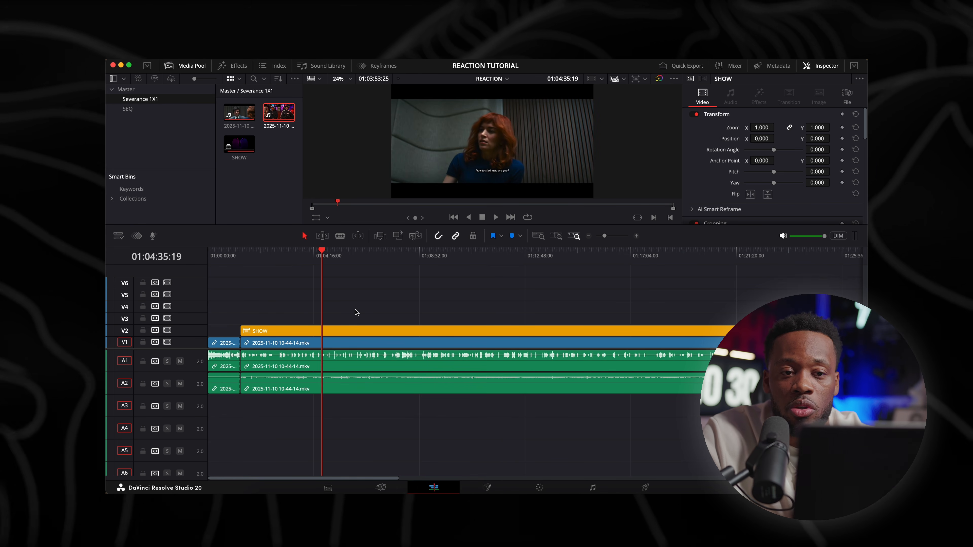
{"action": "right_click", "coordinate": [342, 329]}
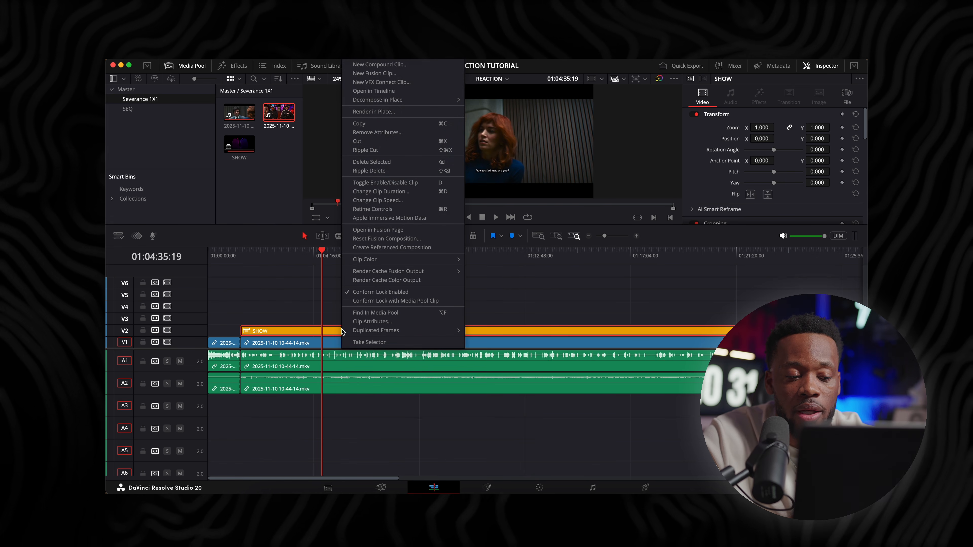
{"action": "left_click", "coordinate": [378, 90]}
{"action": "left_click_drag", "start_coordinate": [323, 261], "coordinate": [513, 257]}
{"action": "scroll", "coordinate": [514, 264], "scroll_direction": "down", "scroll_amount": 3}
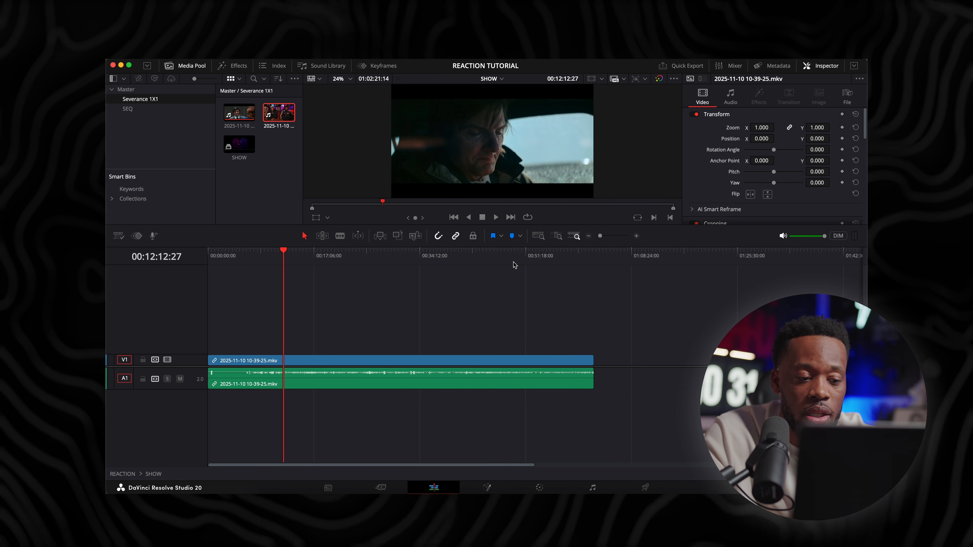
{"action": "left_click_drag", "start_coordinate": [360, 258], "coordinate": [409, 265]}
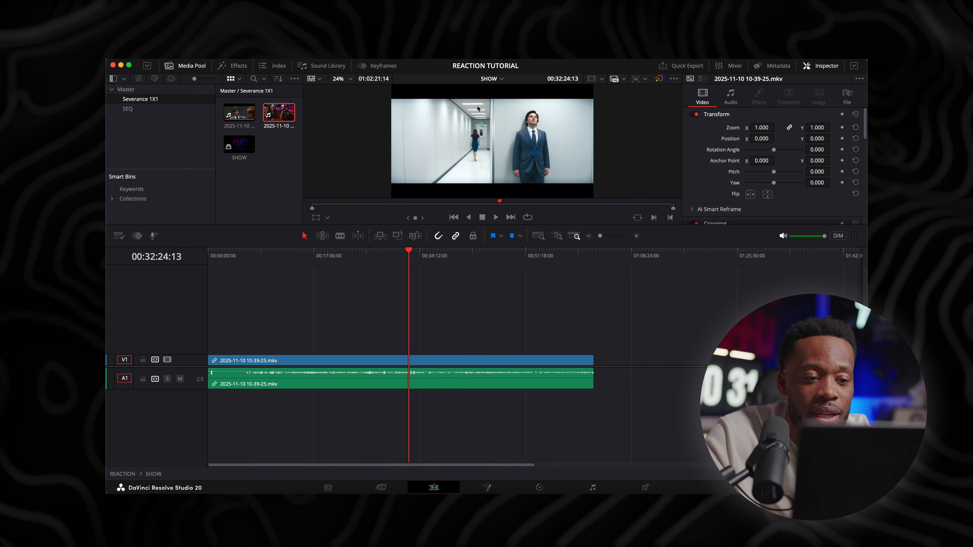
Add an Adjustment Clip effect on track V2 above the 10-39-25 recording
{"action": "left_click", "coordinate": [236, 66]}
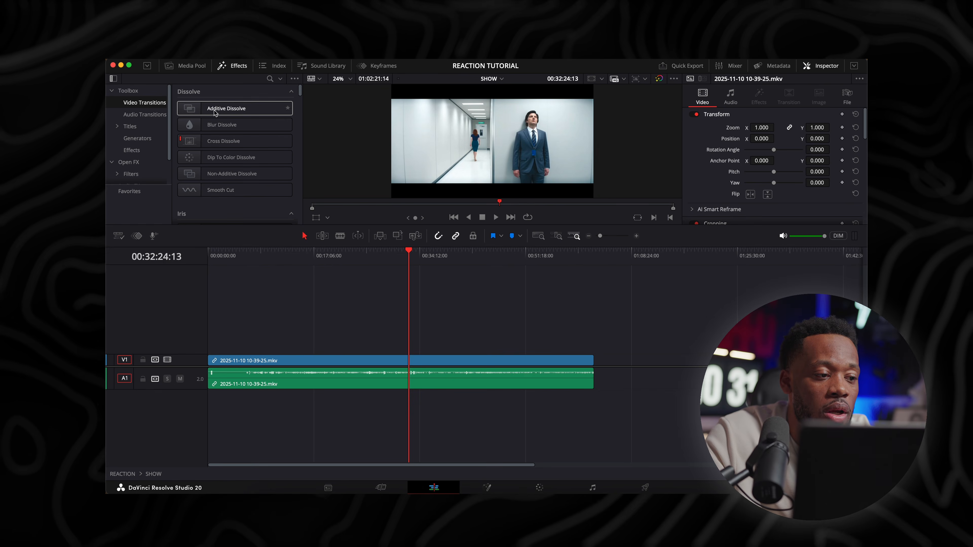
{"action": "left_click", "coordinate": [132, 150]}
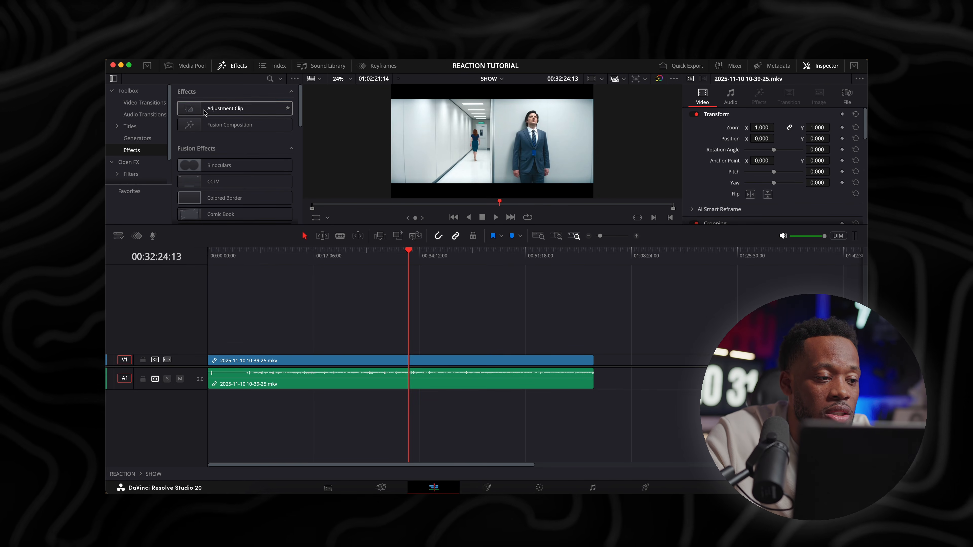
{"action": "left_click_drag", "start_coordinate": [204, 111], "coordinate": [249, 349]}
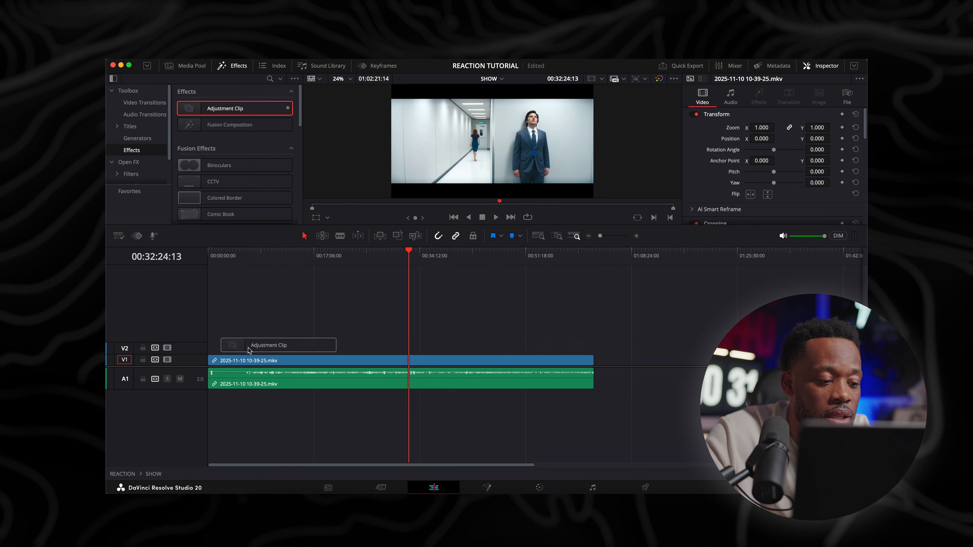
Extend both ends of the Adjustment Clip so it covers the whole 10-39-25 recording
{"action": "left_click", "coordinate": [244, 260]}
{"action": "key", "text": "super+equal"}
{"action": "key", "text": "super+equal"}
{"action": "key", "text": "super+equal"}
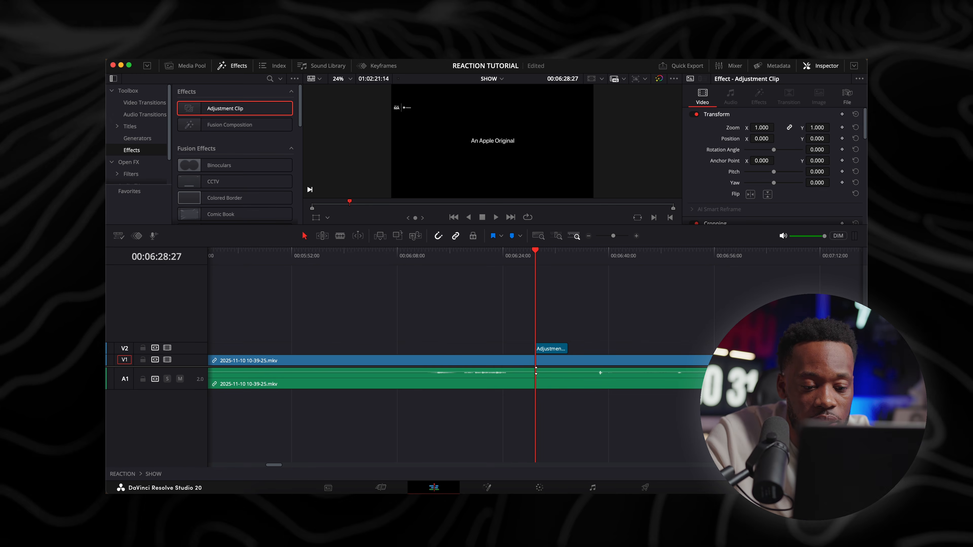
{"action": "left_click_drag", "start_coordinate": [535, 348], "coordinate": [186, 346]}
{"action": "key", "text": "super+minus"}
{"action": "key", "text": "super+minus"}
{"action": "key", "text": "super+minus"}
{"action": "key", "text": "super+minus"}
{"action": "key", "text": "super+minus"}
{"action": "key", "text": "super+minus"}
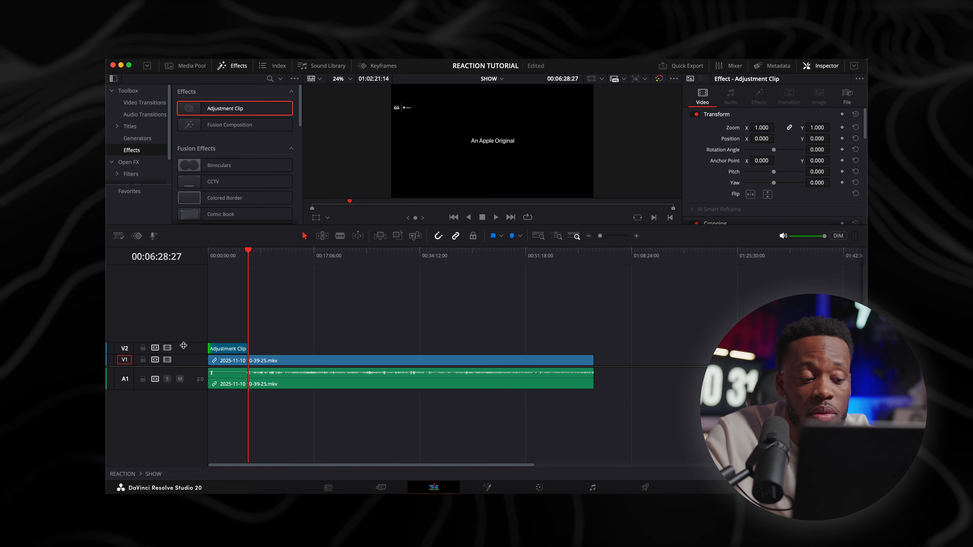
{"action": "left_click_drag", "start_coordinate": [245, 347], "coordinate": [593, 347]}
Set the Adjustment Clip's zoom to 1.340 to crop out the show's black bars, and return to the REACTION timeline
{"action": "left_click", "coordinate": [402, 254]}
{"action": "left_click", "coordinate": [425, 347]}
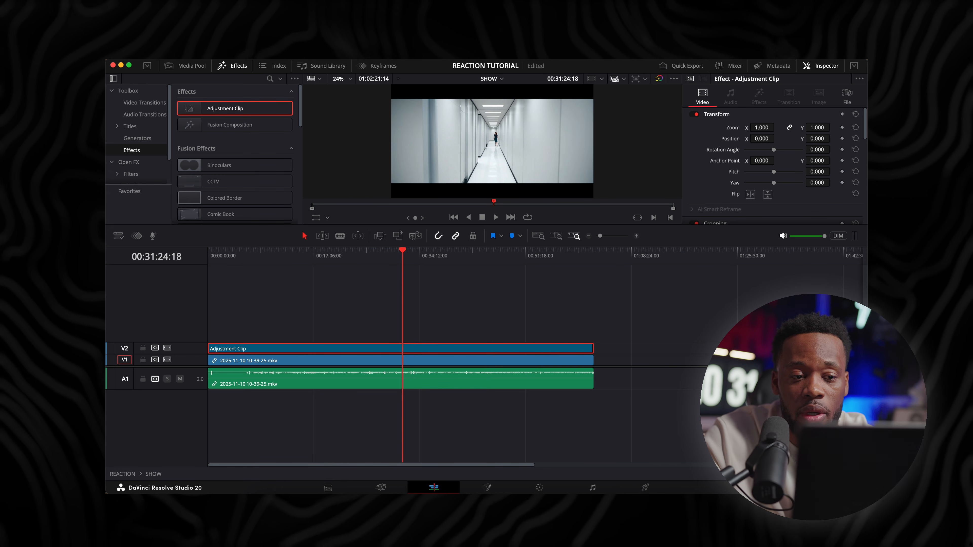
{"action": "left_click_drag", "start_coordinate": [762, 127], "coordinate": [776, 126]}
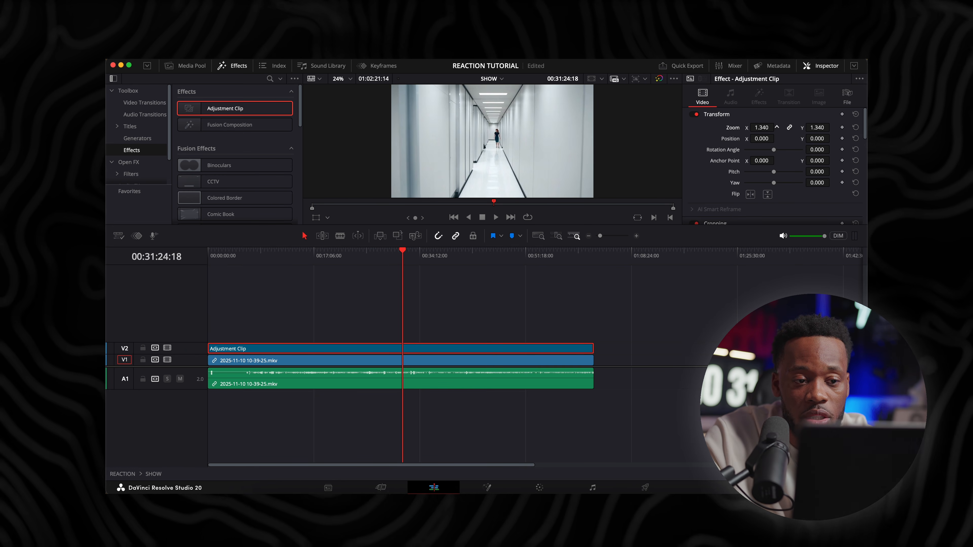
{"action": "left_click", "coordinate": [500, 79]}
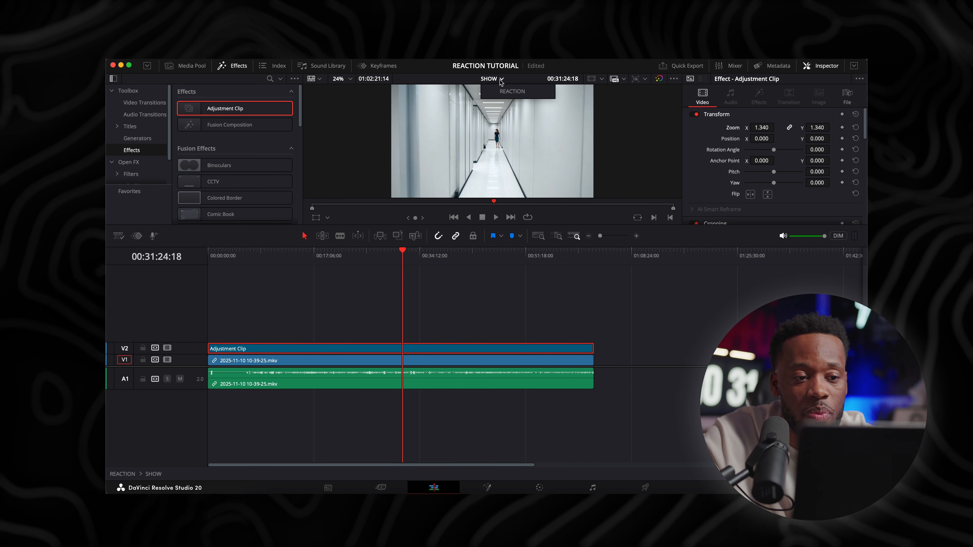
{"action": "left_click", "coordinate": [512, 92]}
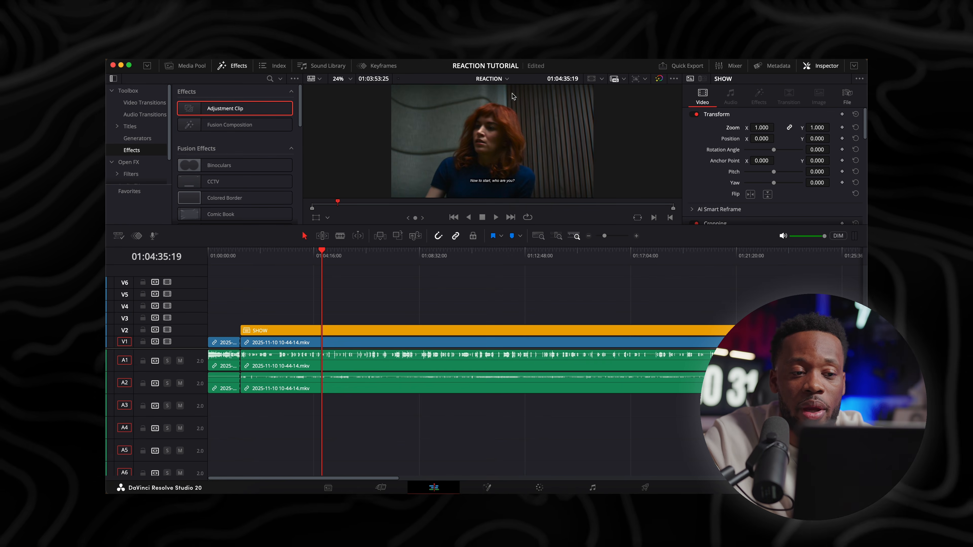
Check the enlarged show picture around 01:08:58 and view the reaction footage beneath it by temporarily disabling track V2
{"action": "left_click", "coordinate": [429, 260]}
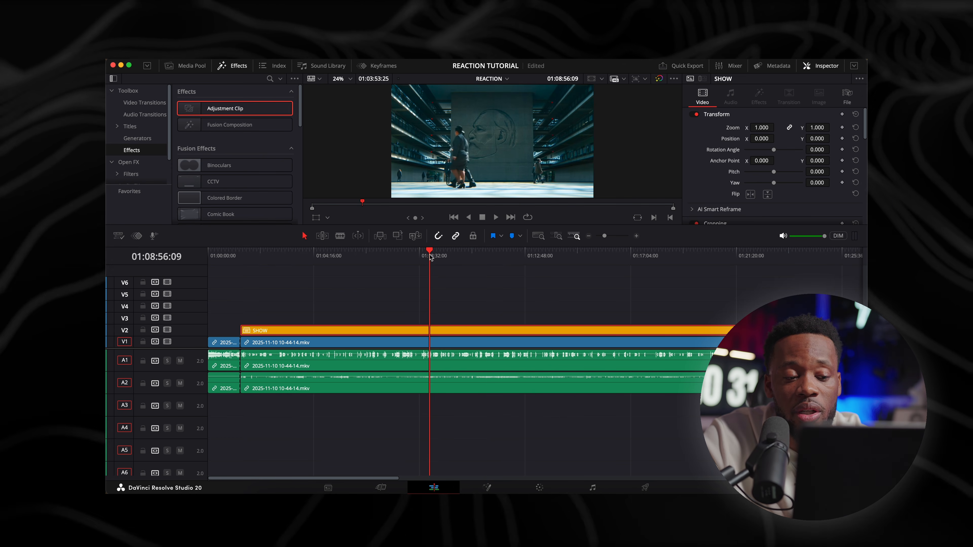
{"action": "left_click_drag", "start_coordinate": [432, 255], "coordinate": [430, 255]}
{"action": "left_click", "coordinate": [456, 313]}
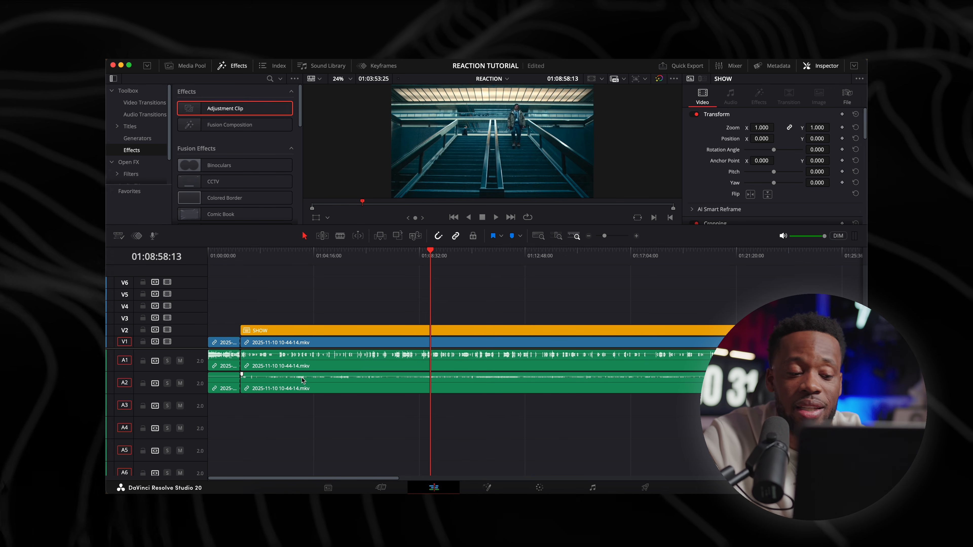
{"action": "left_click", "coordinate": [167, 330]}
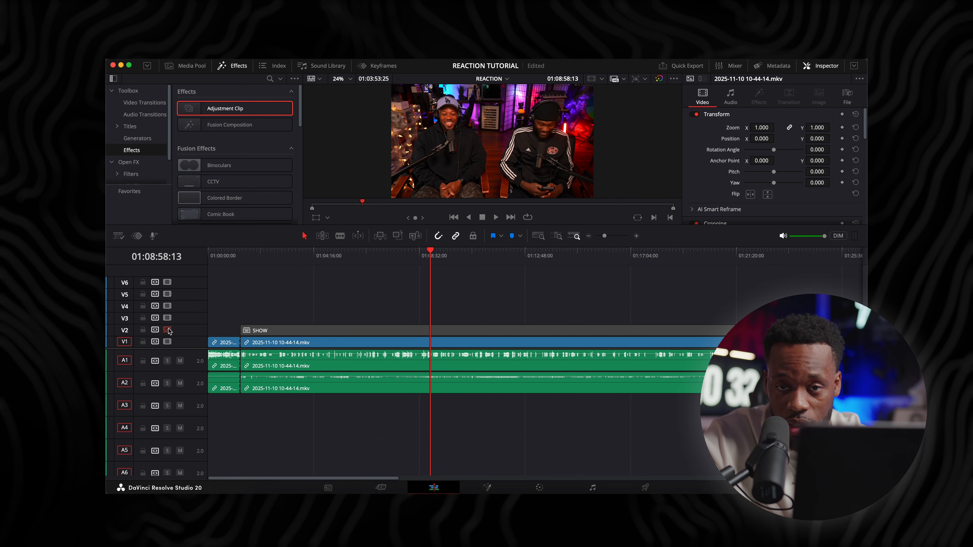
{"action": "left_click", "coordinate": [167, 330]}
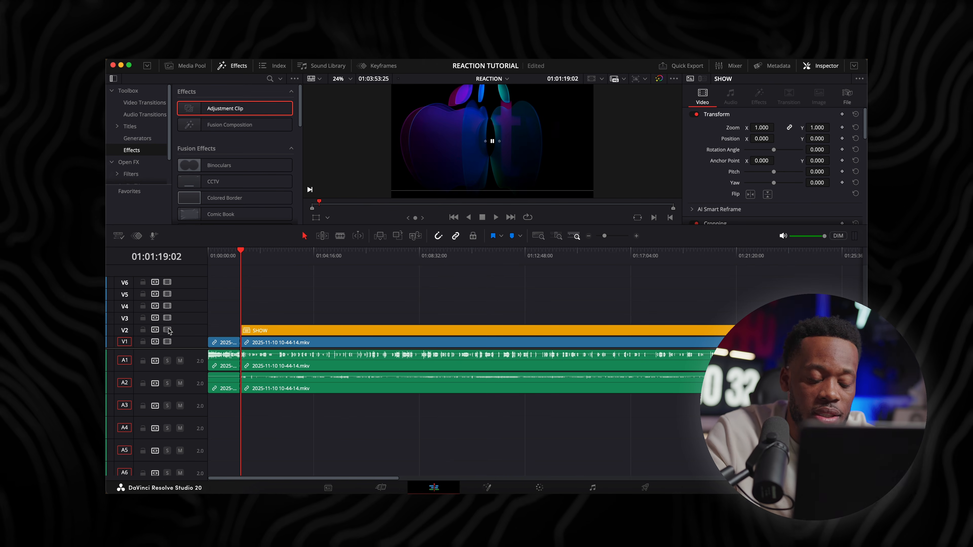
Duplicate the reaction video and the SHOW clip from 01:01:19:02 onto tracks V3 and V4
{"action": "key", "text": "super+equal"}
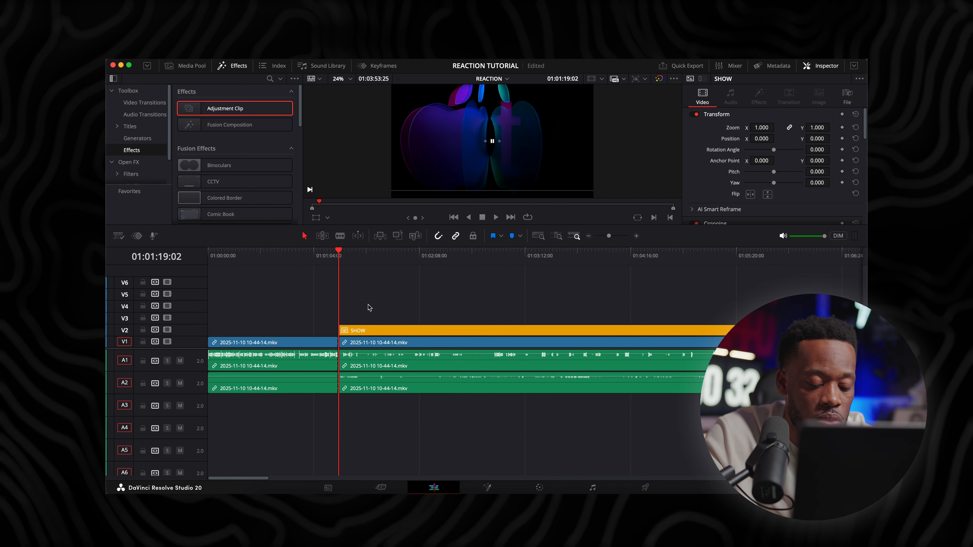
{"action": "mouse_move", "coordinate": [357, 310]}
{"action": "left_mouse_down"}
{"action": "mouse_move", "coordinate": [375, 343]}
{"action": "mouse_move", "coordinate": [372, 307]}
{"action": "left_mouse_up"}
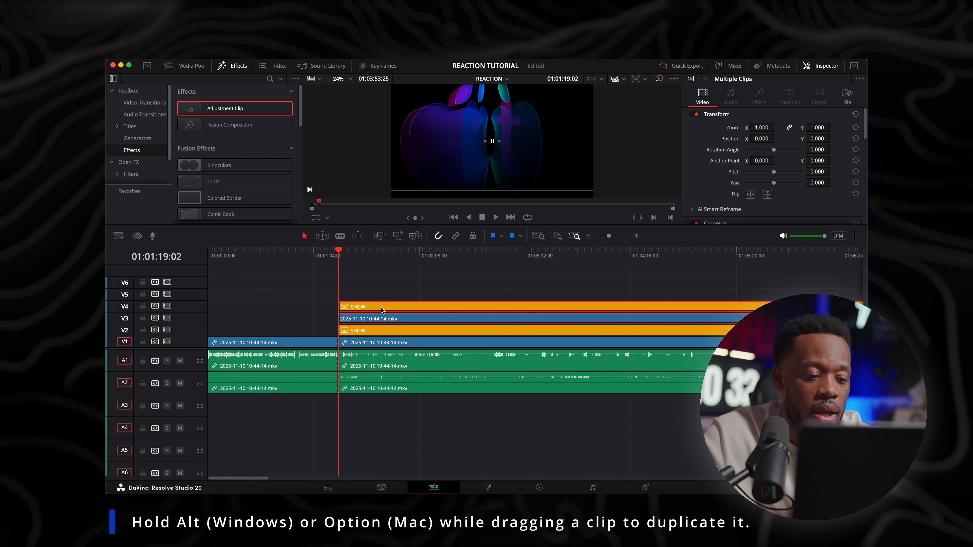
Duplicate the reaction and SHOW clip pair from V3 and V4 onto tracks V5–V6 and again onto V7–V8
{"action": "left_click_drag", "start_coordinate": [371, 307], "coordinate": [371, 282]}
{"action": "scroll", "coordinate": [371, 303], "scroll_direction": "up", "scroll_amount": 2}
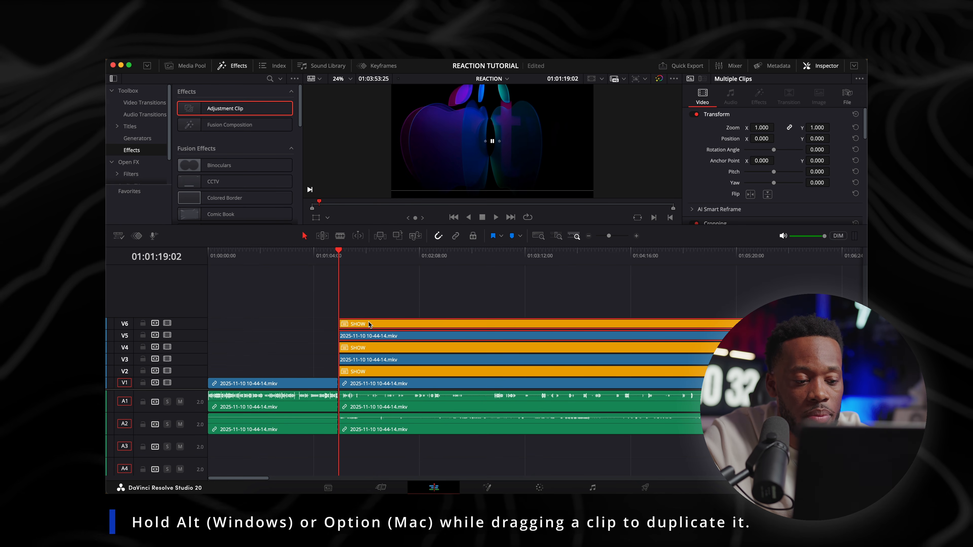
{"action": "left_click_drag", "start_coordinate": [368, 322], "coordinate": [368, 294]}
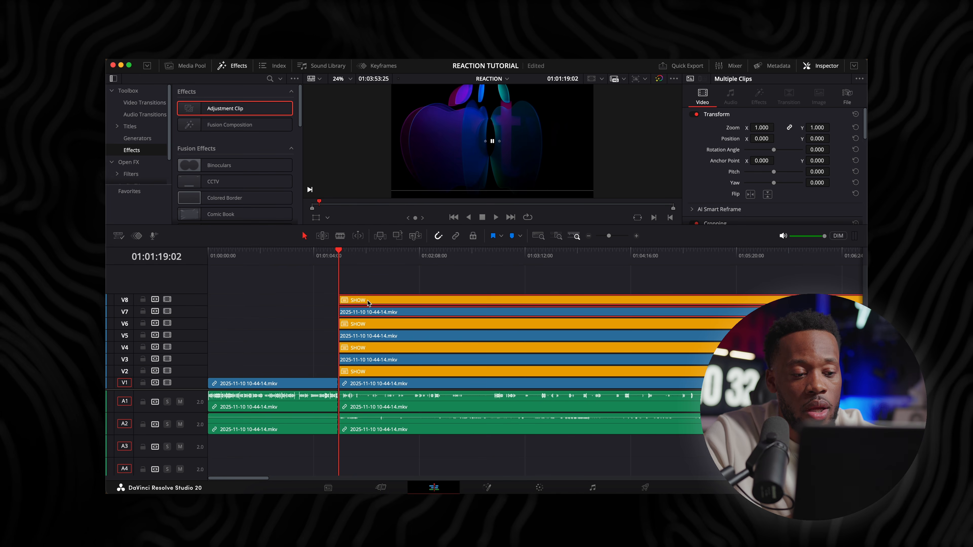
Combine the reaction and SHOW clips on V7 and V8 into a compound clip named OVAL VIEW
{"action": "right_click", "coordinate": [366, 300]}
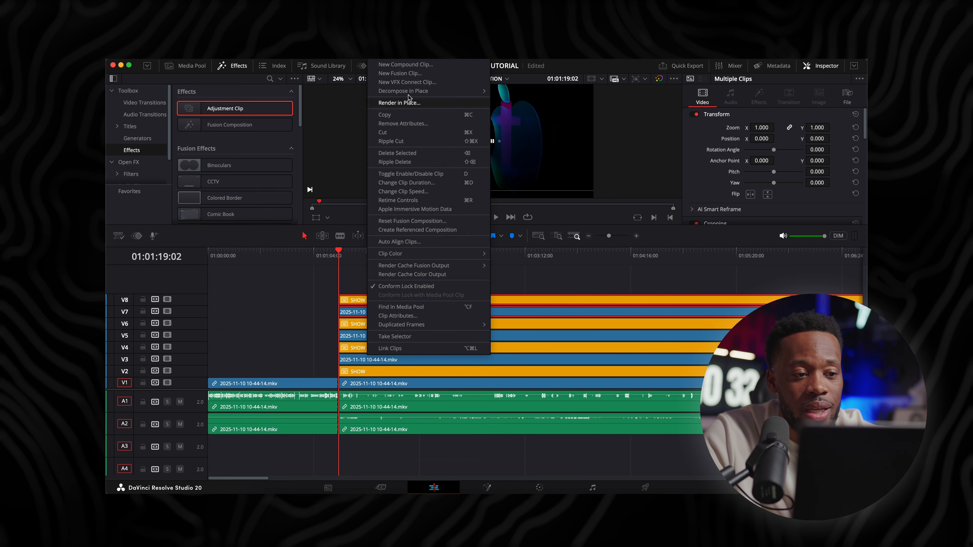
{"action": "left_click", "coordinate": [402, 64]}
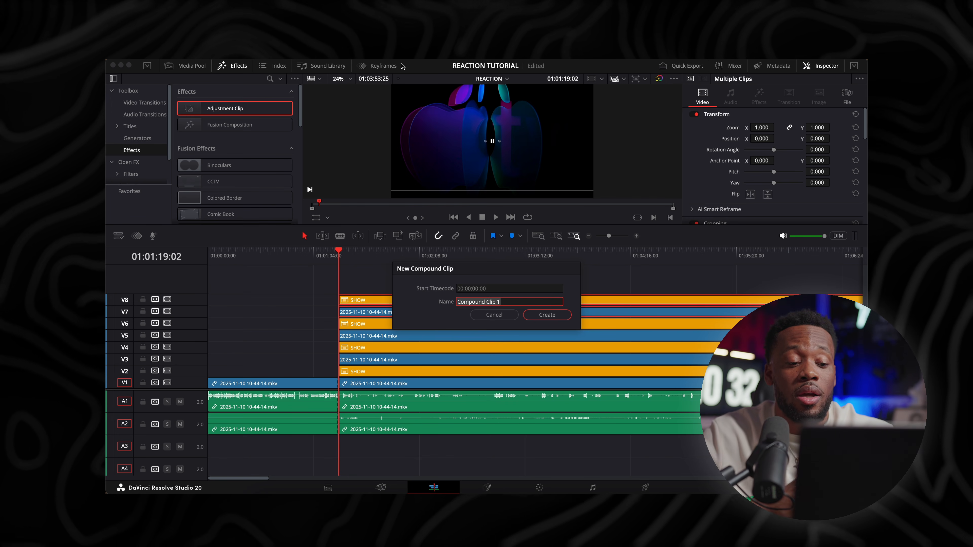
{"action": "type", "text": "OVAL VIEW"}
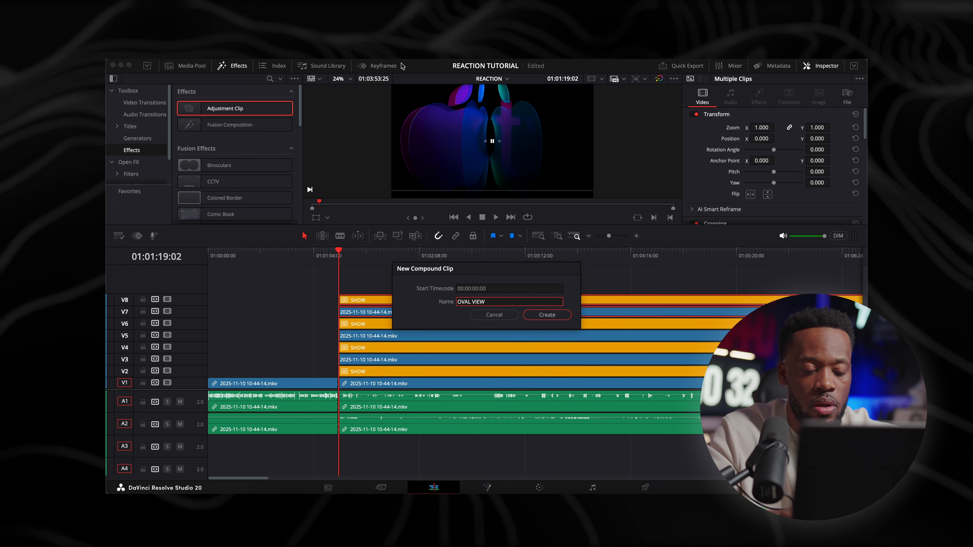
{"action": "key", "text": "Return"}
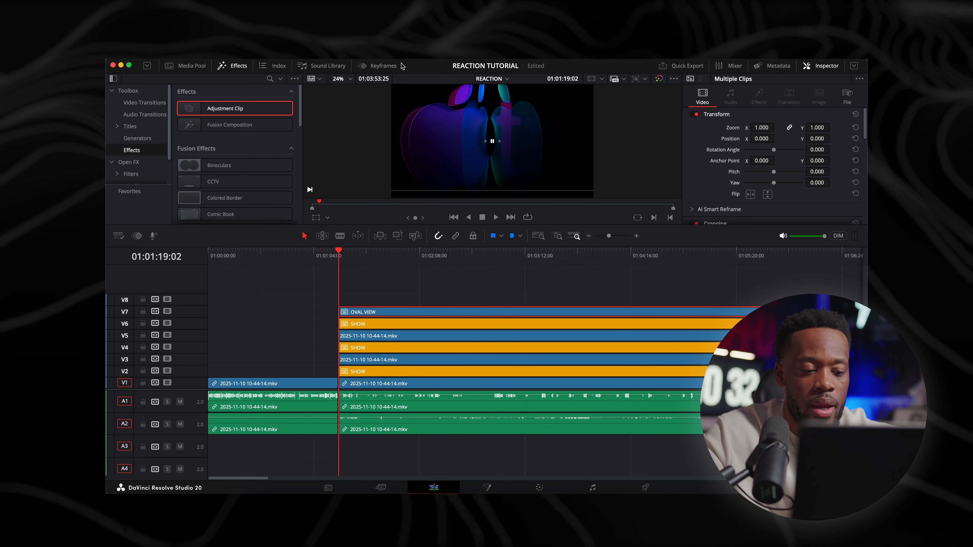
Combine the reaction and SHOW clips on V5 and V6 into a compound clip named CIRCLE VIEW
{"action": "left_click_drag", "start_coordinate": [340, 330], "coordinate": [356, 336]}
{"action": "right_click", "coordinate": [356, 335]}
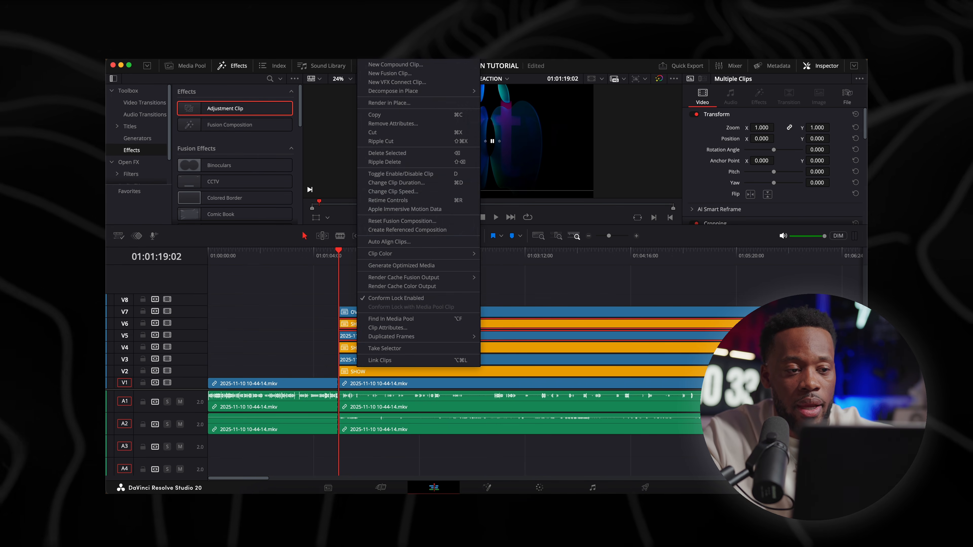
{"action": "left_click", "coordinate": [416, 64]}
{"action": "type", "text": "CIRCLE"}
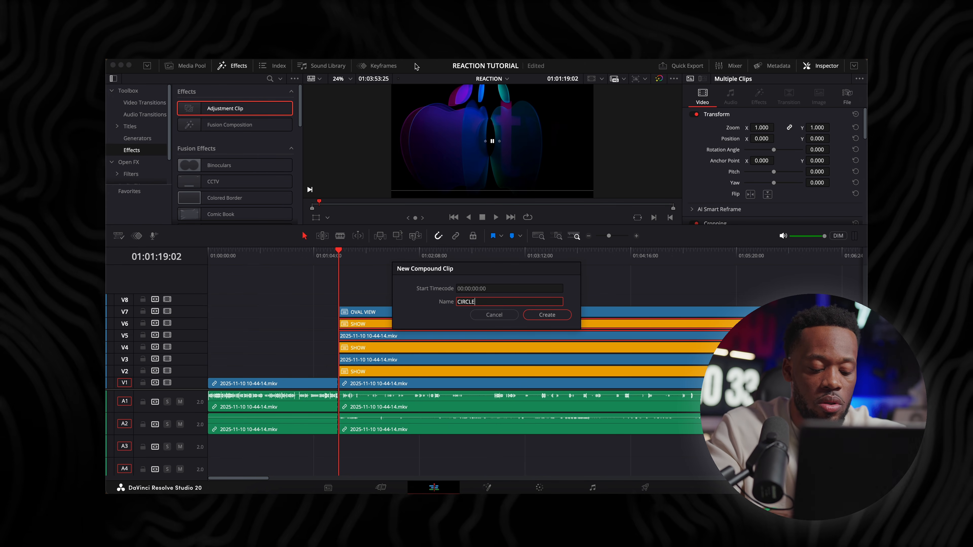
{"action": "type", "text": " VIEW"}
{"action": "key", "text": "Return"}
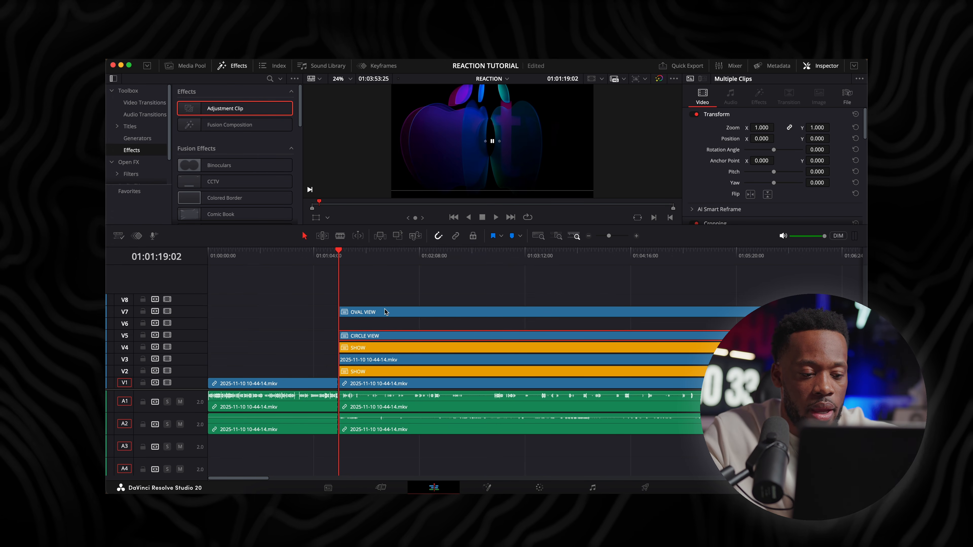
Combine the reaction and SHOW clips on V3 and V4 into a compound clip named SQR VIEW
{"action": "left_click_drag", "start_coordinate": [327, 346], "coordinate": [364, 358]}
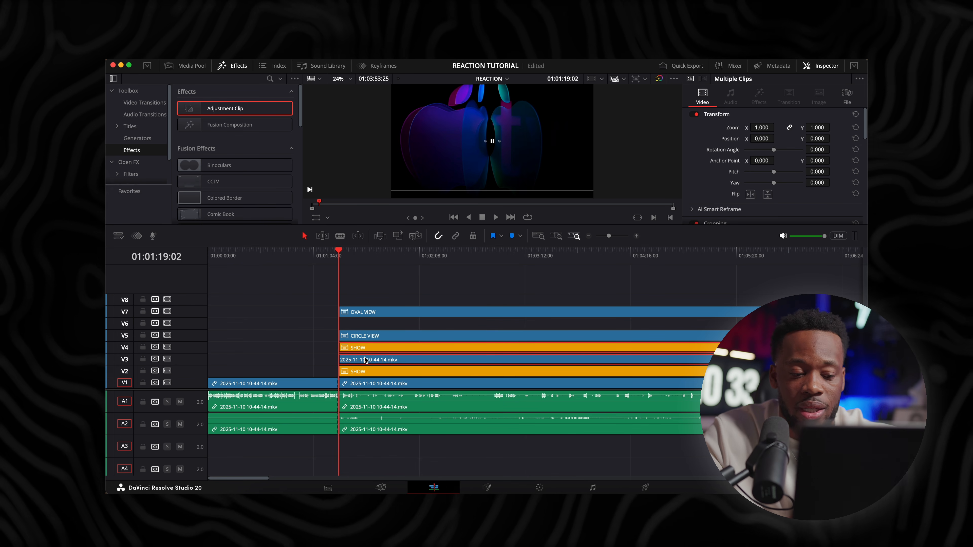
{"action": "right_click", "coordinate": [366, 359]}
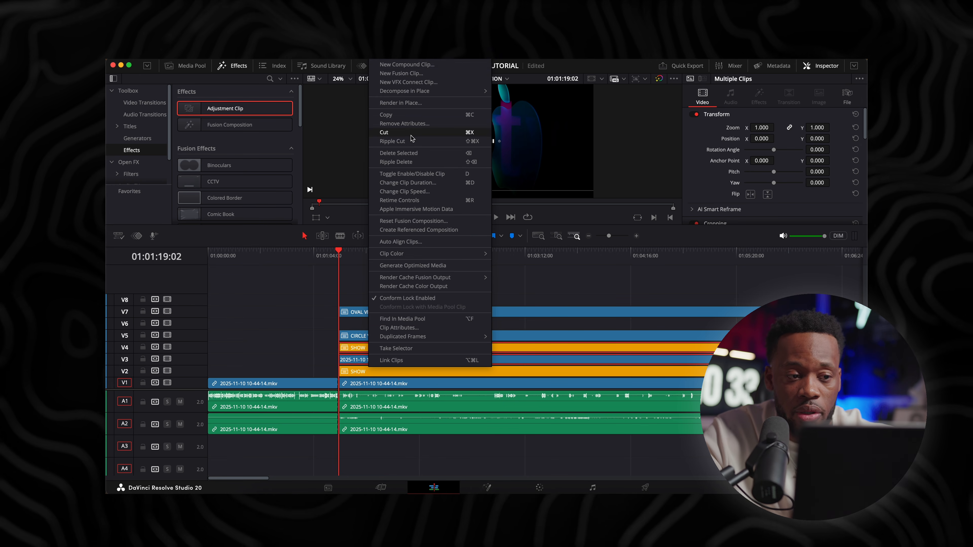
{"action": "left_click", "coordinate": [408, 68]}
{"action": "type", "text": "SQR VI"}
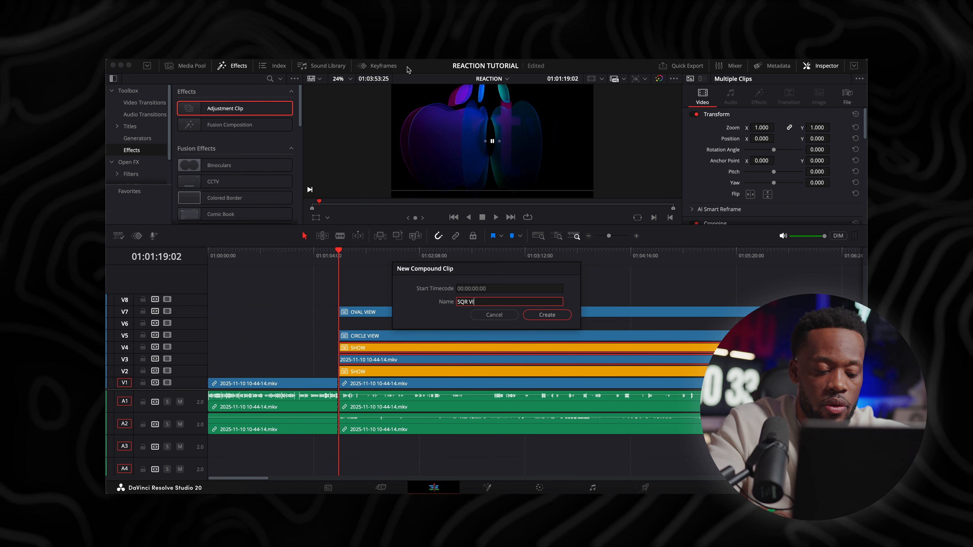
{"action": "type", "text": "EW"}
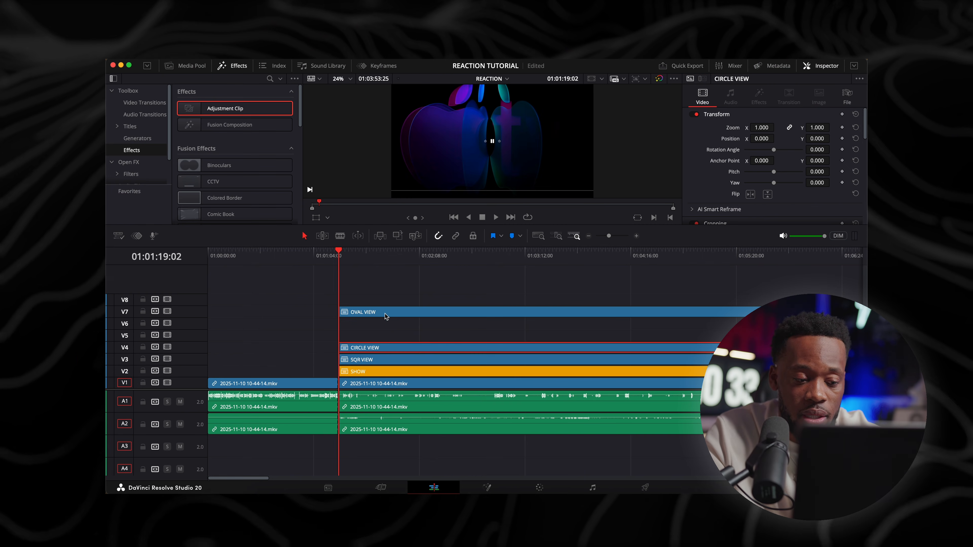
Close the track gaps by moving CIRCLE VIEW to V4 and OVAL VIEW to V5, and place the playhead at 01:02:04:05
{"action": "left_click_drag", "start_coordinate": [385, 315], "coordinate": [385, 336]}
{"action": "left_click", "coordinate": [413, 255]}
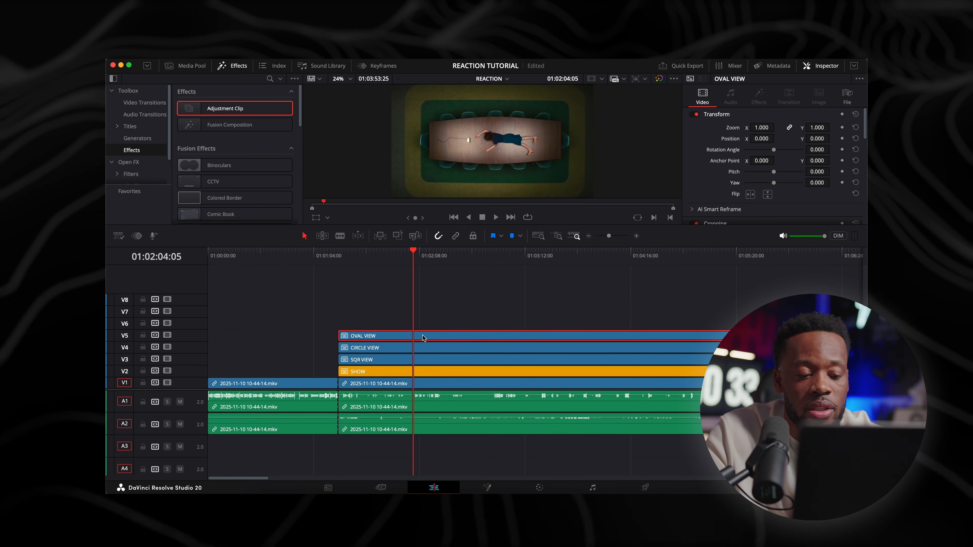
{"action": "scroll", "coordinate": [292, 359], "scroll_direction": "down", "scroll_amount": 5}
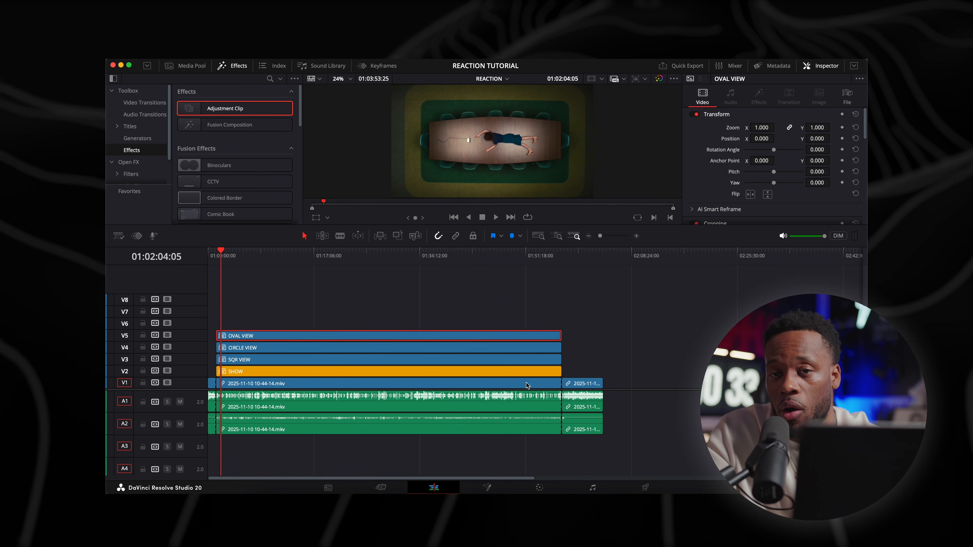
{"action": "key", "text": "super+equal"}
{"action": "key", "text": "super+equal"}
{"action": "key", "text": "super+equal"}
{"action": "key", "text": "super+equal"}
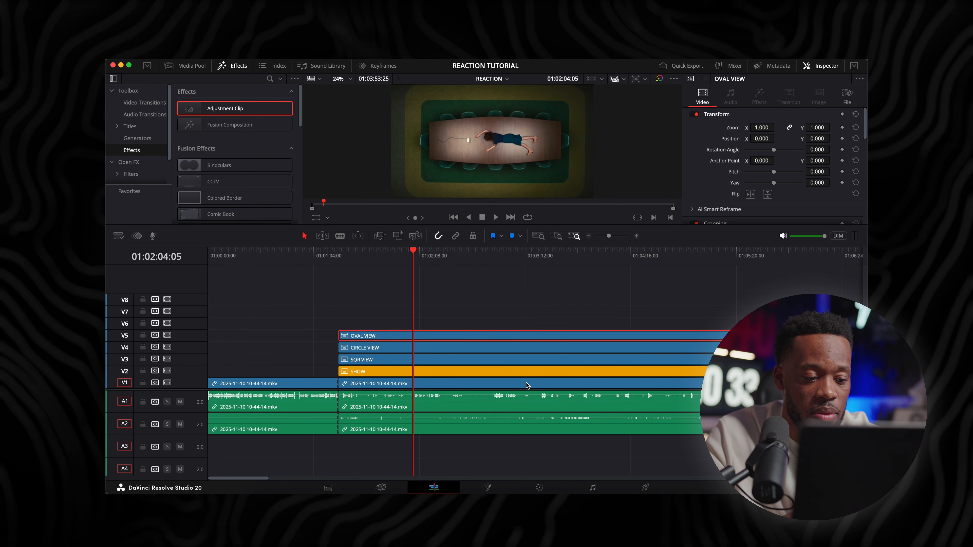
Open OVAL VIEW in its own timeline, inspect its reaction layer at 00:16:01:16 by temporarily disabling V2, and return to REACTION
{"action": "right_click", "coordinate": [432, 337]}
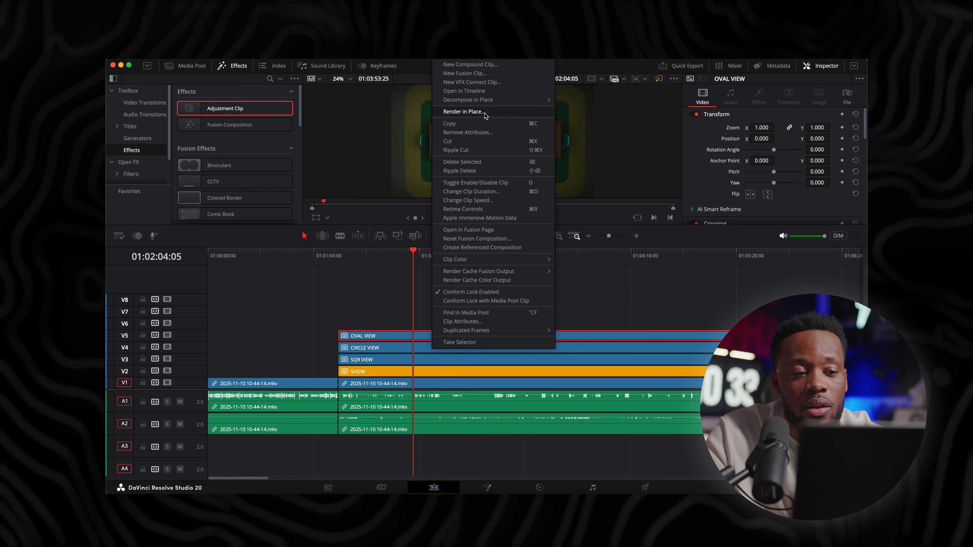
{"action": "left_click", "coordinate": [483, 92]}
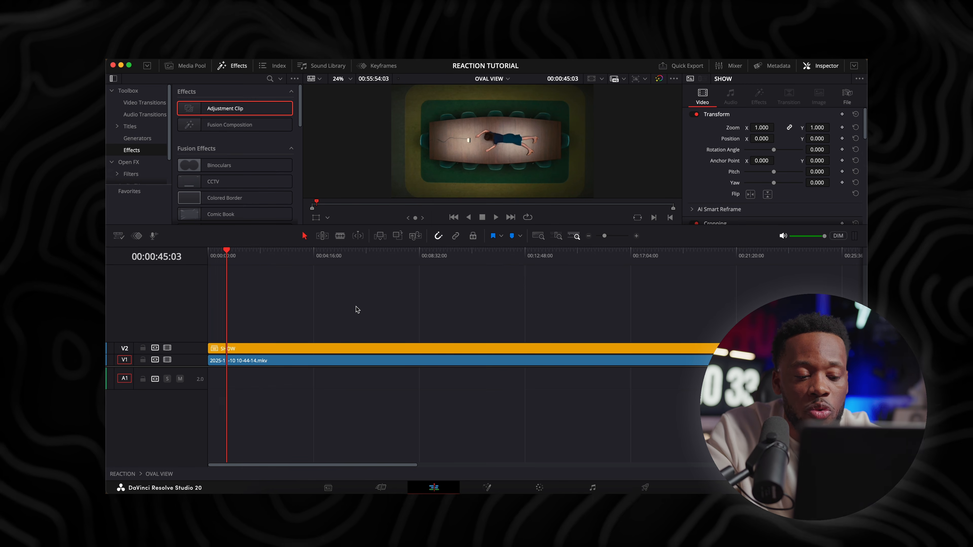
{"action": "key", "text": "super+minus"}
{"action": "key", "text": "super+minus"}
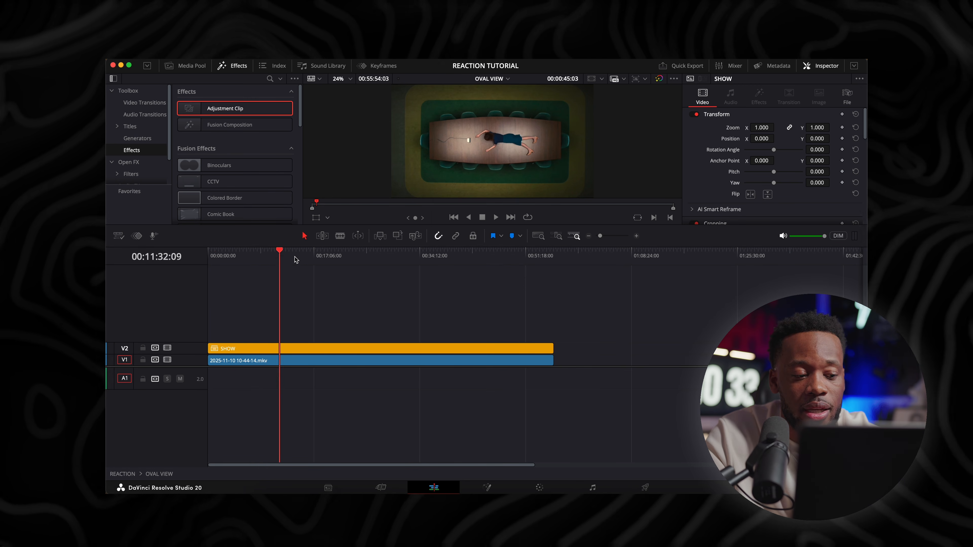
{"action": "left_click", "coordinate": [307, 256]}
{"action": "left_click", "coordinate": [296, 349]}
{"action": "left_click", "coordinate": [296, 360]}
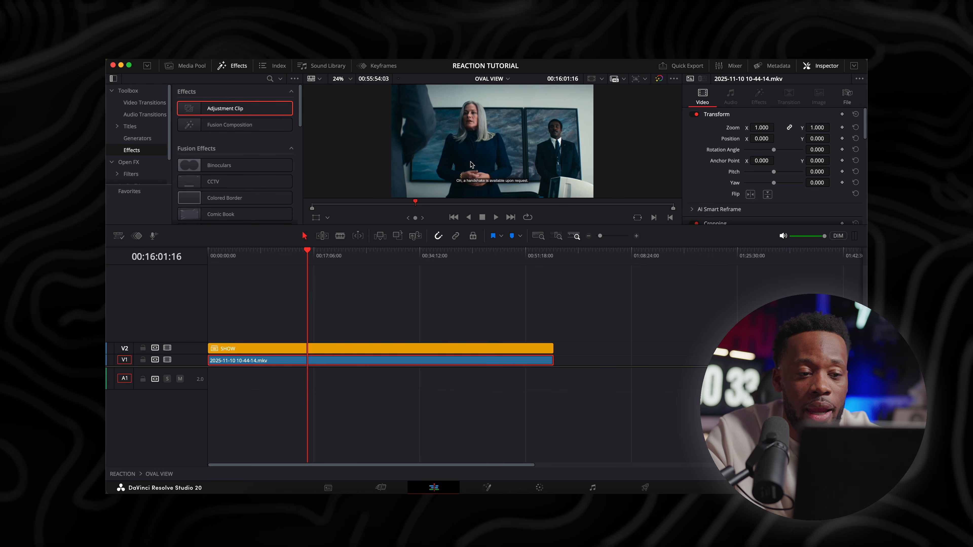
{"action": "left_click", "coordinate": [167, 348]}
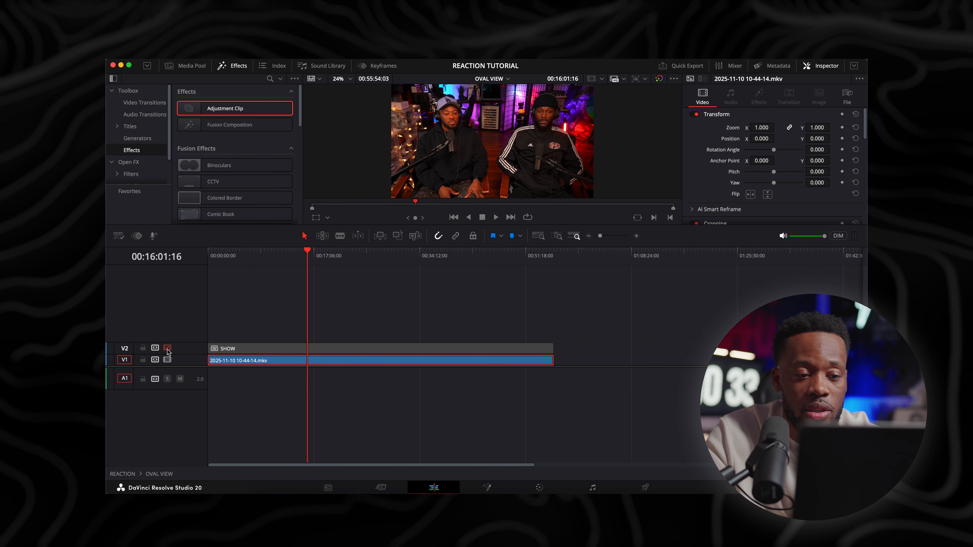
{"action": "left_click", "coordinate": [167, 348]}
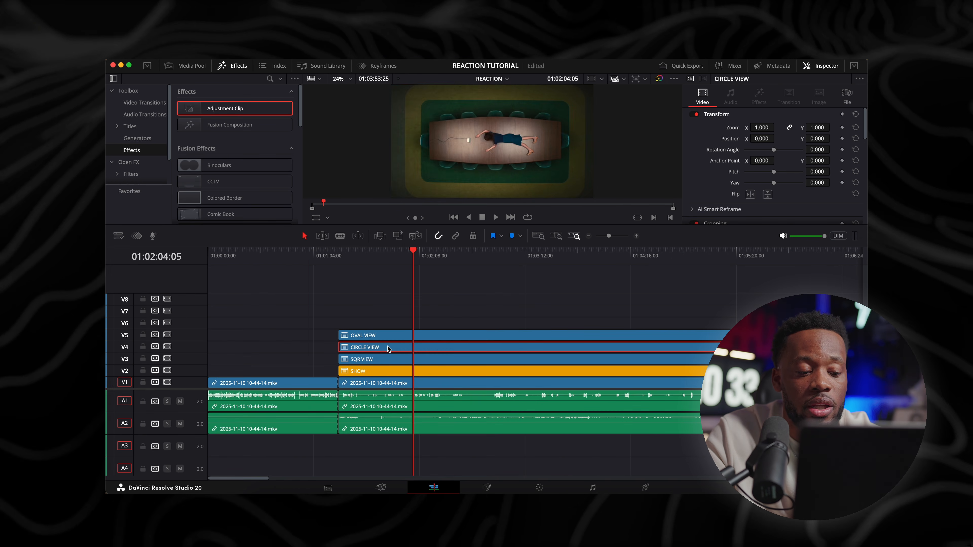
Open CIRCLE VIEW in its own timeline, briefly disable and re-enable V2 to check its layers, and return to REACTION
{"action": "right_click", "coordinate": [387, 347]}
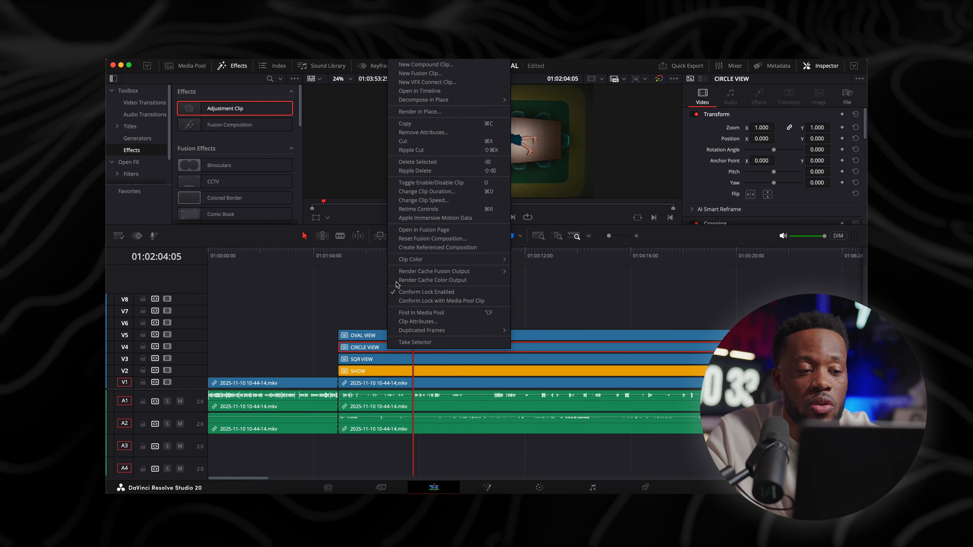
{"action": "left_click", "coordinate": [398, 307]}
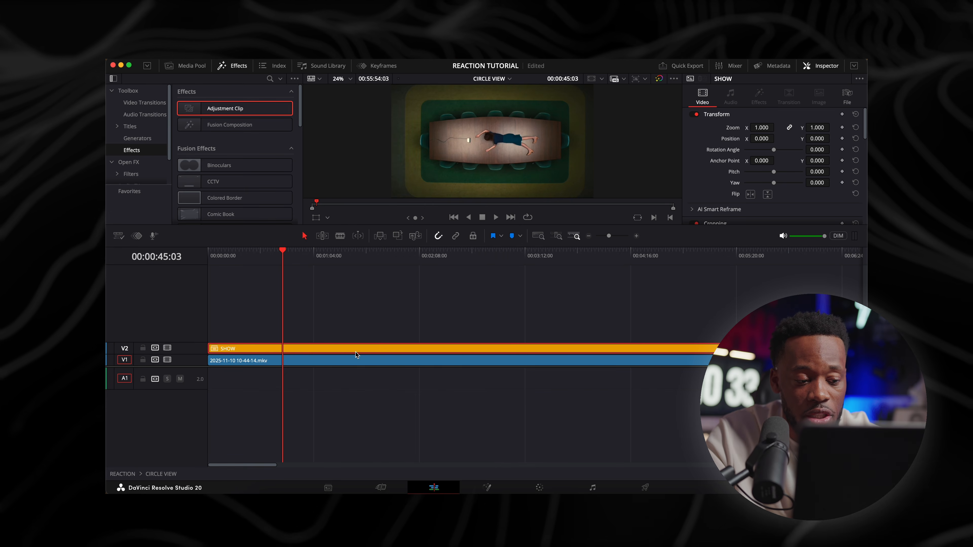
{"action": "left_click", "coordinate": [168, 349]}
{"action": "left_click", "coordinate": [167, 348]}
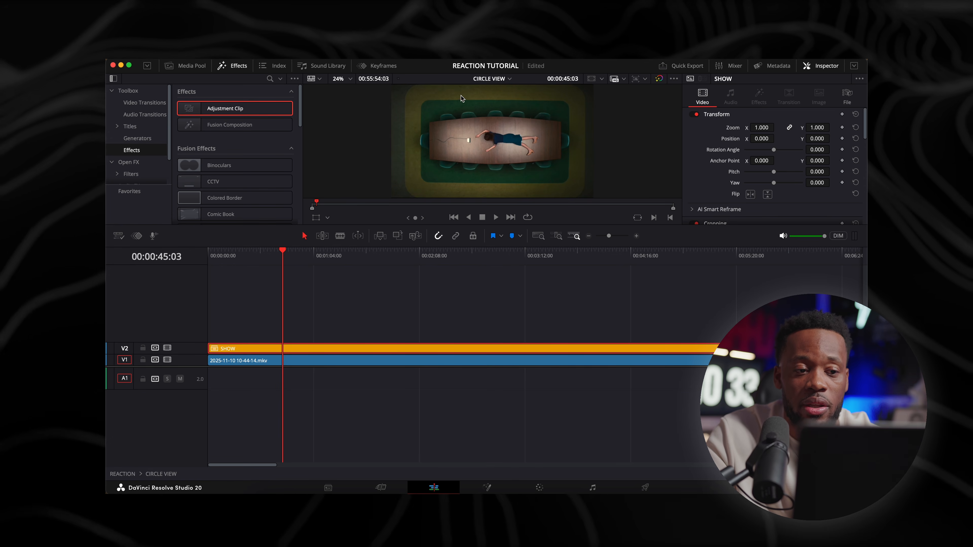
{"action": "left_click", "coordinate": [483, 79]}
{"action": "left_click", "coordinate": [495, 94]}
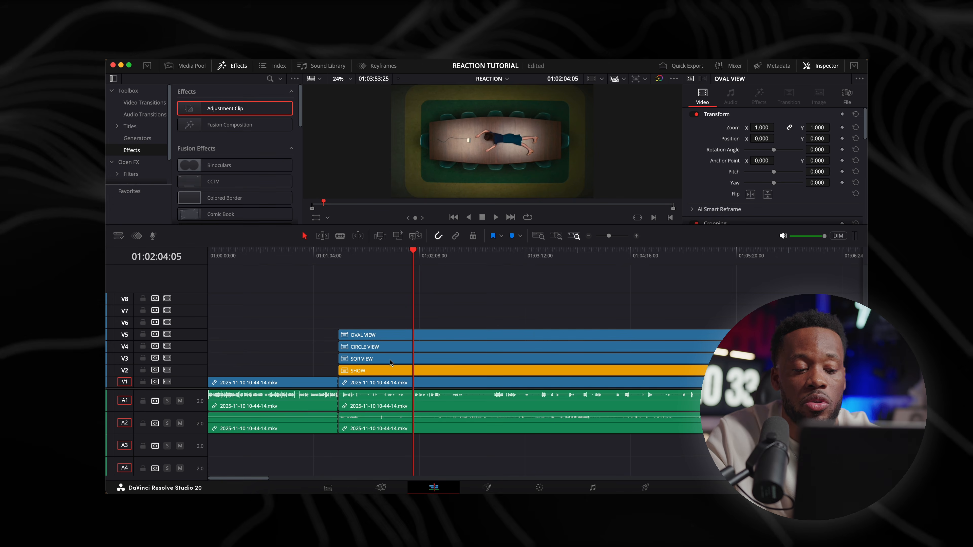
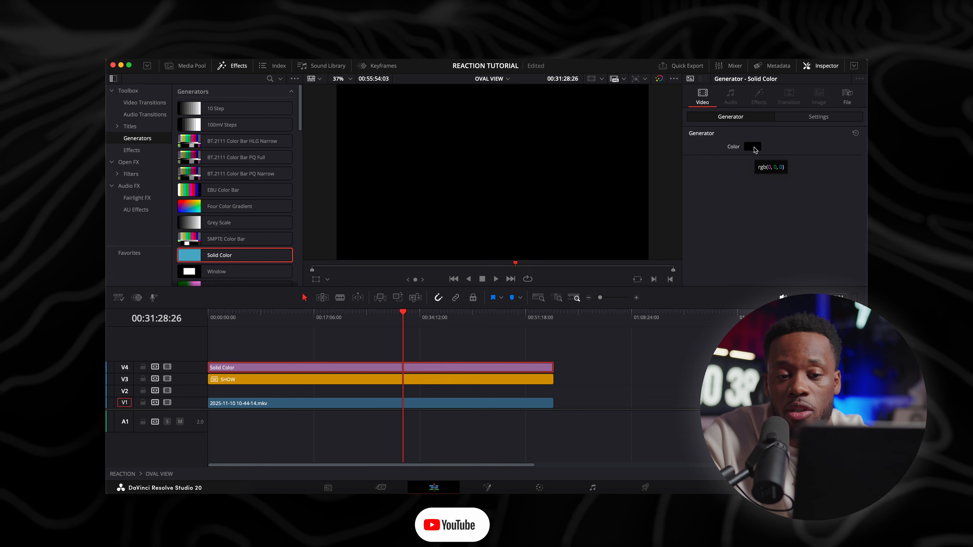
Set the color of the Solid Color generator on V4 to the white Snow swatch and close the color picker
{"action": "left_click_drag", "start_coordinate": [247, 320], "coordinate": [790, 188]}
{"action": "left_click", "coordinate": [803, 231]}
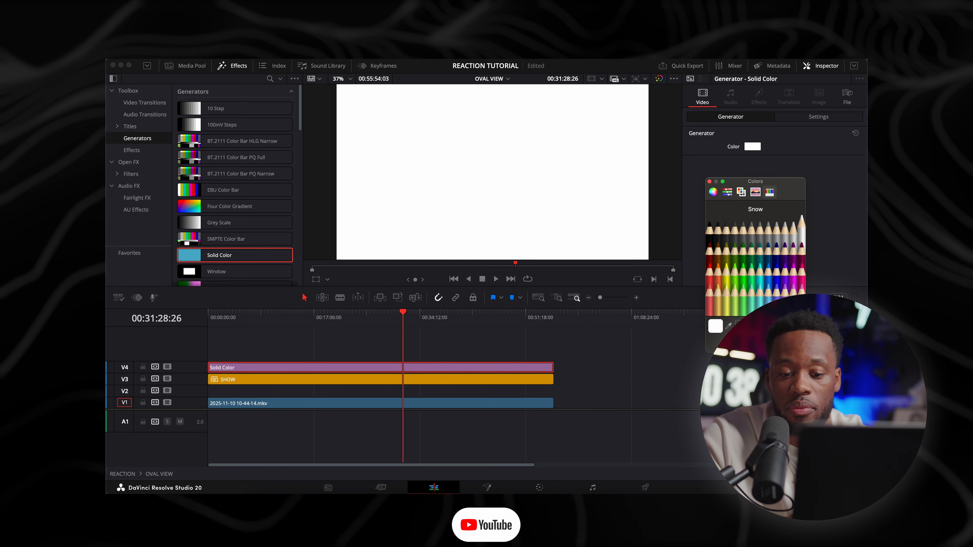
{"action": "left_click", "coordinate": [709, 182]}
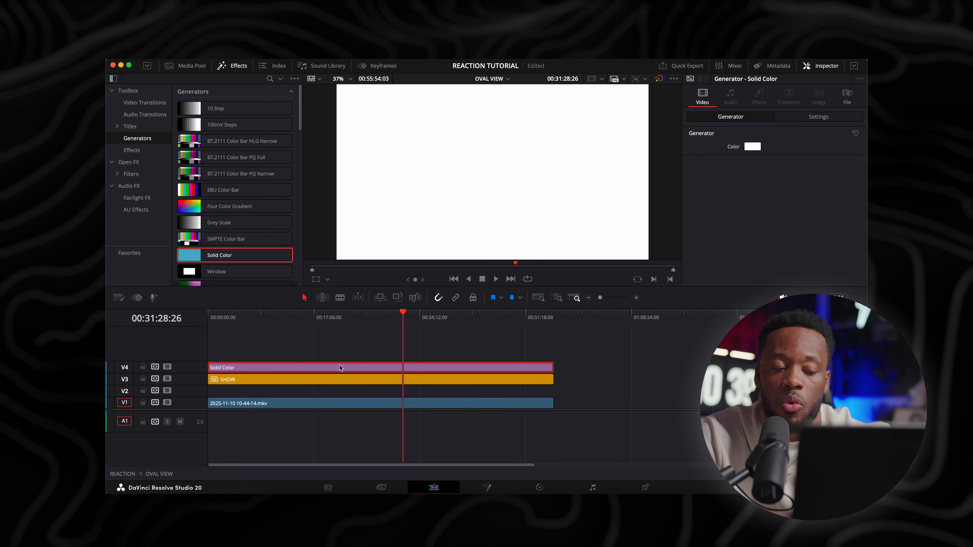
Extend the Solid Color clip on V4 to about 02:39:53:12 and convert it into a compound clip named WHITE BG
{"action": "key", "text": "super+minus"}
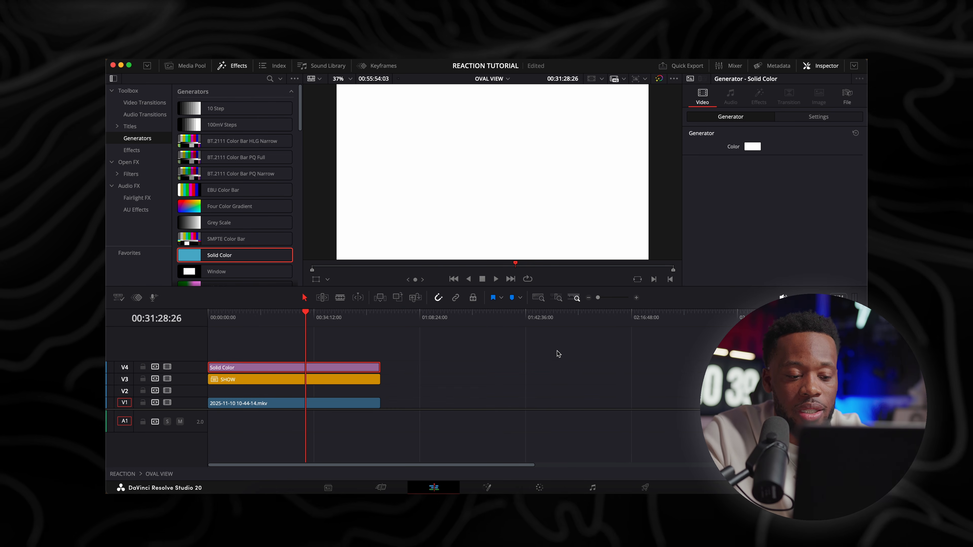
{"action": "left_click_drag", "start_coordinate": [380, 367], "coordinate": [699, 361]}
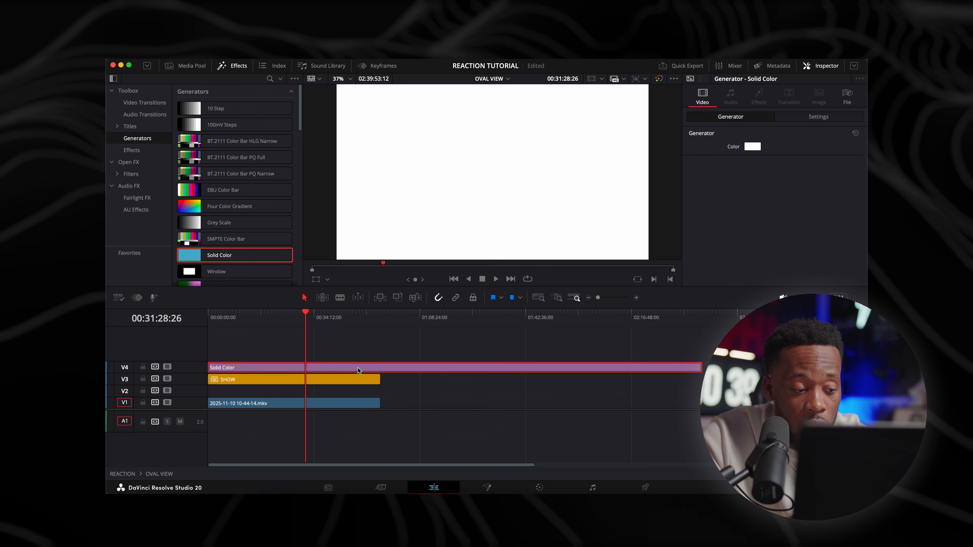
{"action": "right_click", "coordinate": [357, 367]}
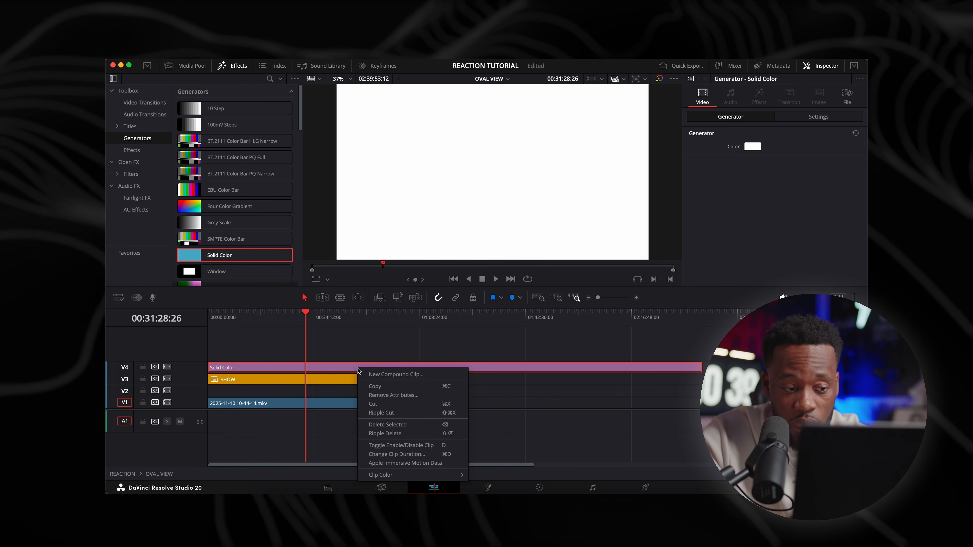
{"action": "left_click", "coordinate": [372, 373]}
{"action": "type", "text": "WH"}
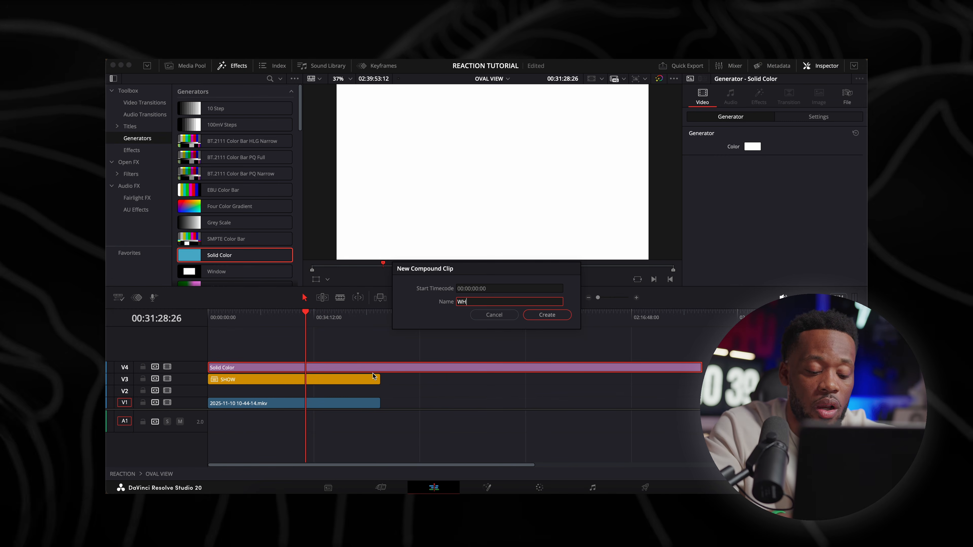
{"action": "type", "text": "ITE BG"}
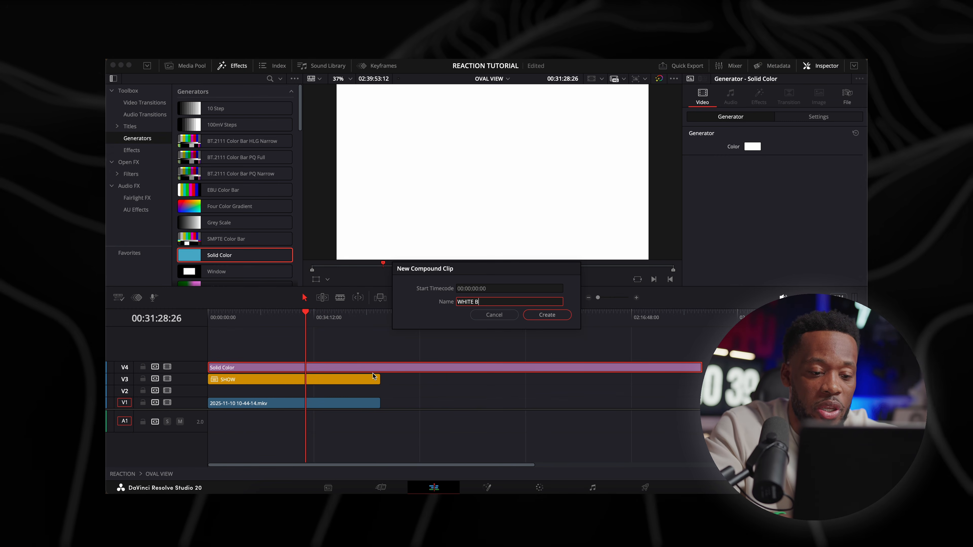
{"action": "key", "text": "Return"}
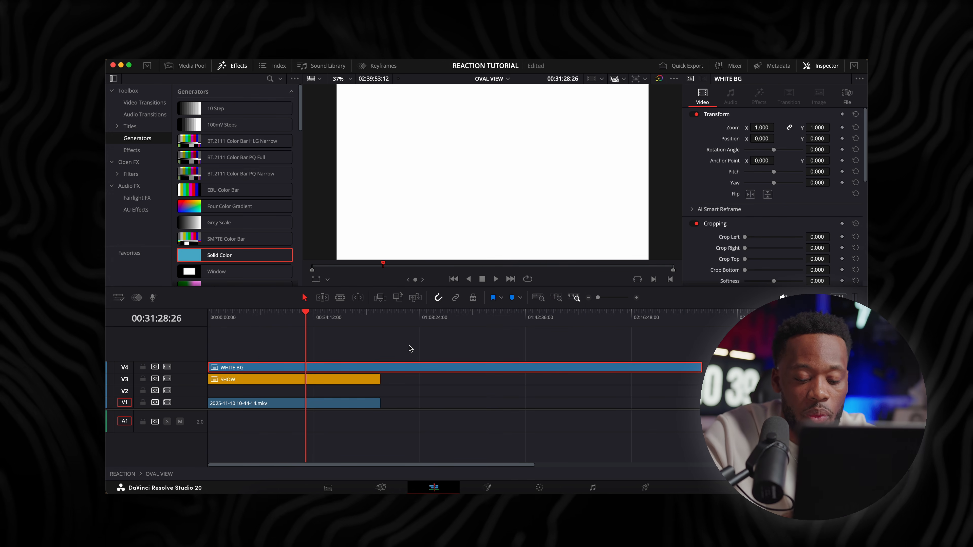
Split WHITE BG at the end of the SHOW clip, 00:55:54:03, and delete the excess portion
{"action": "key", "text": "Down"}
{"action": "key", "text": "super+b"}
{"action": "left_click", "coordinate": [415, 368]}
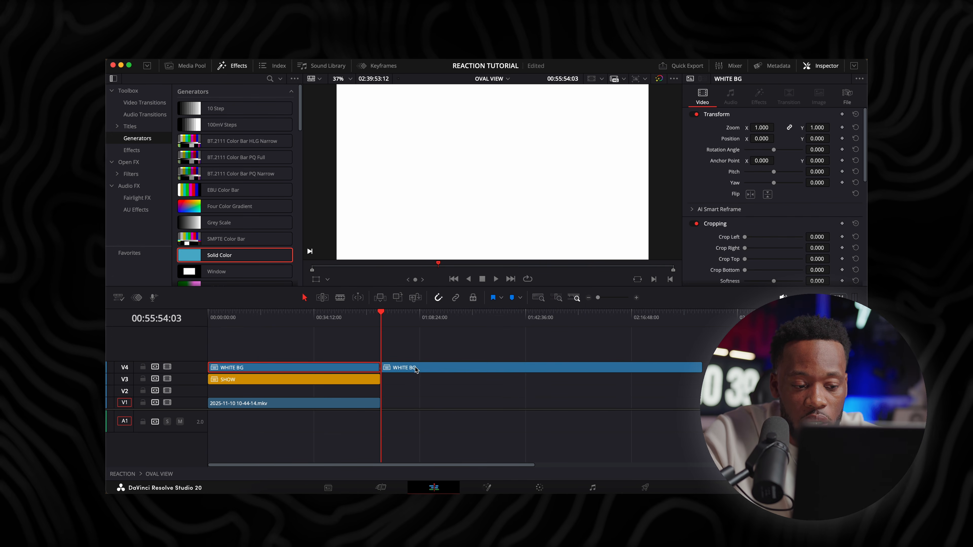
{"action": "key", "text": "Delete"}
Add a second serial node to WHITE BG in the Color page and connect its alpha to a new alpha output
{"action": "key", "text": "shift+6"}
{"action": "left_click", "coordinate": [220, 306]}
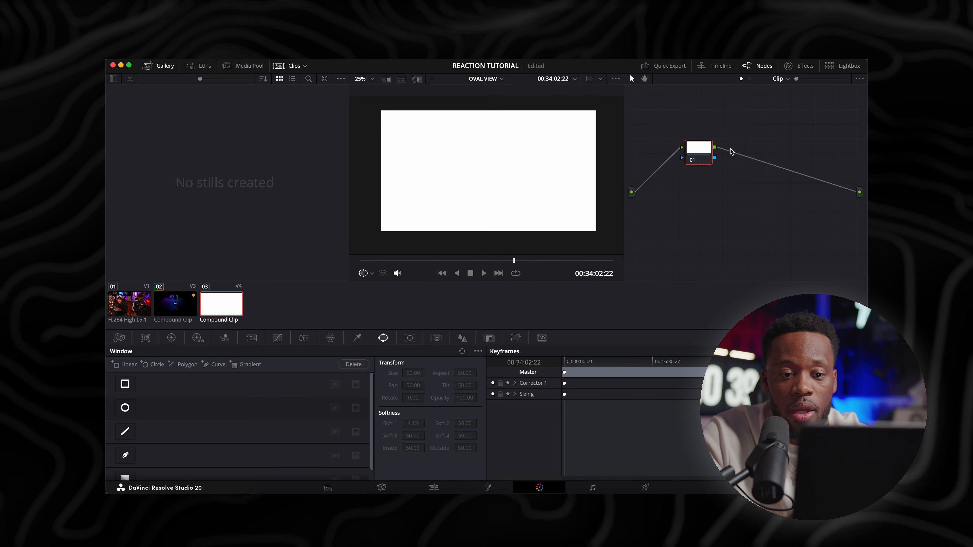
{"action": "left_click_drag", "start_coordinate": [698, 148], "coordinate": [688, 148]}
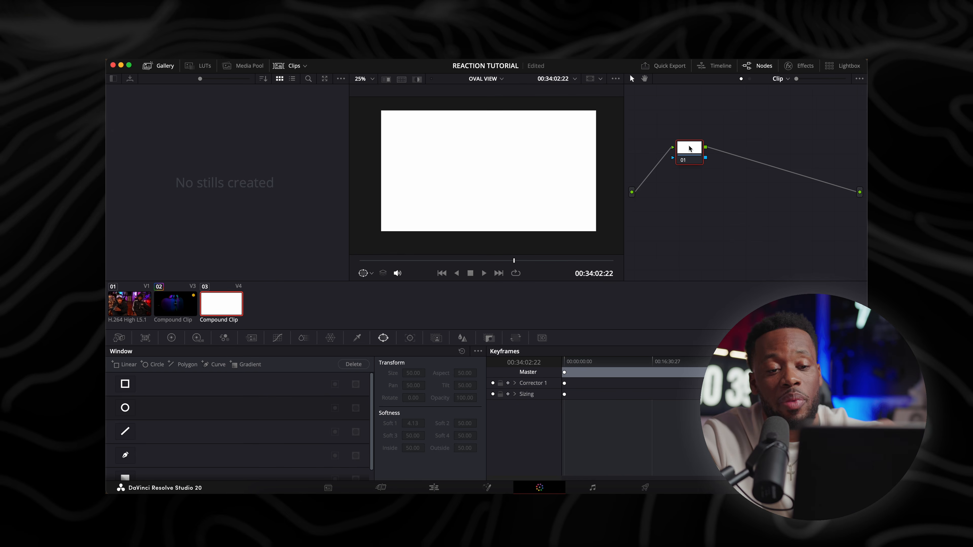
{"action": "key", "text": "alt+s"}
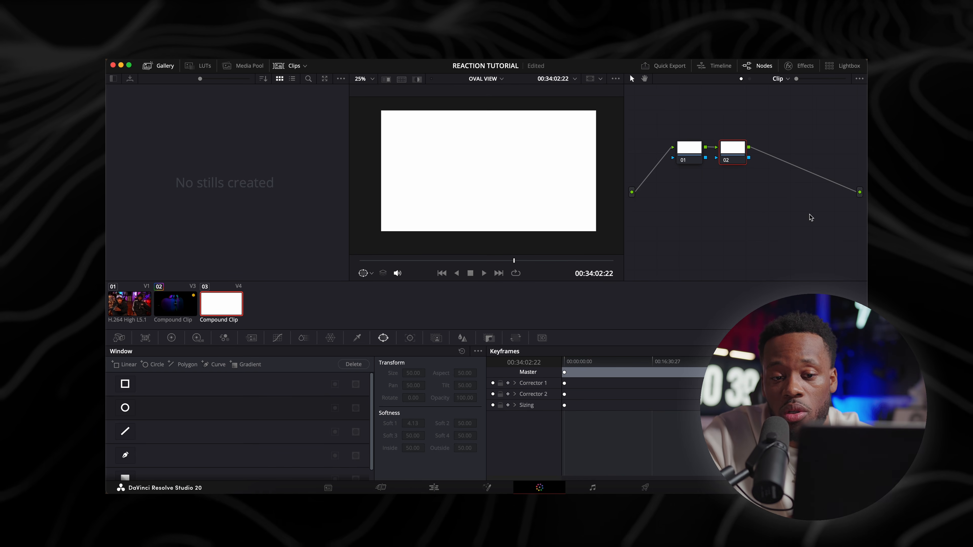
{"action": "right_click", "coordinate": [788, 185]}
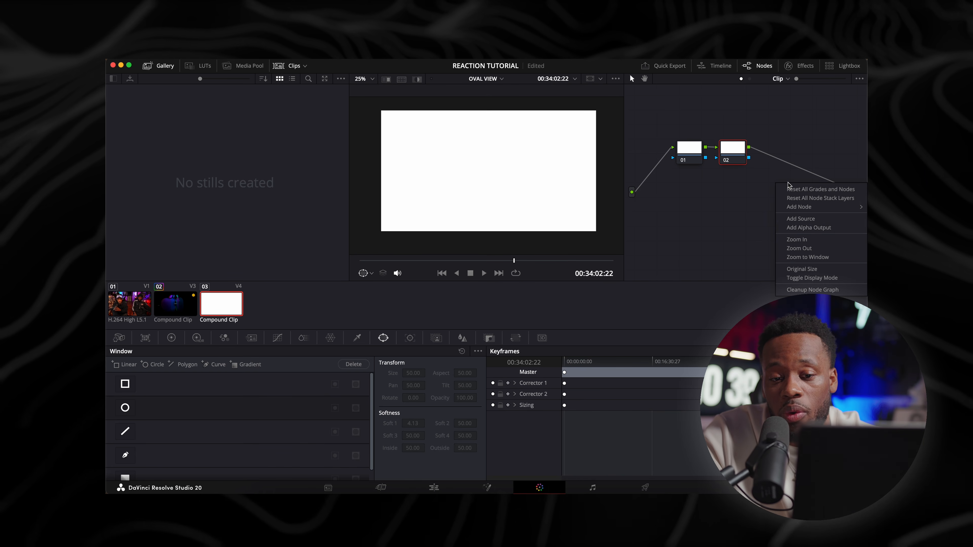
{"action": "left_click", "coordinate": [808, 228]}
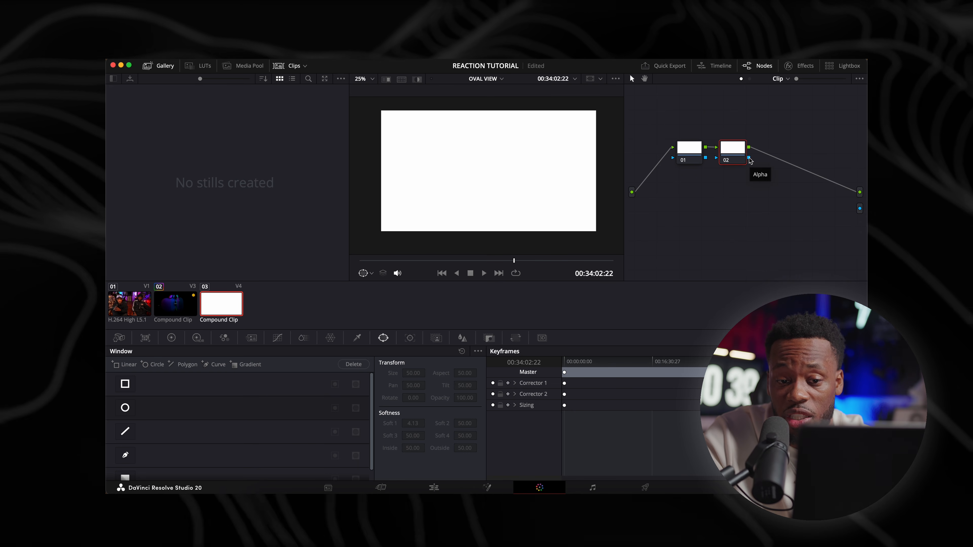
{"action": "left_click_drag", "start_coordinate": [750, 161], "coordinate": [806, 194]}
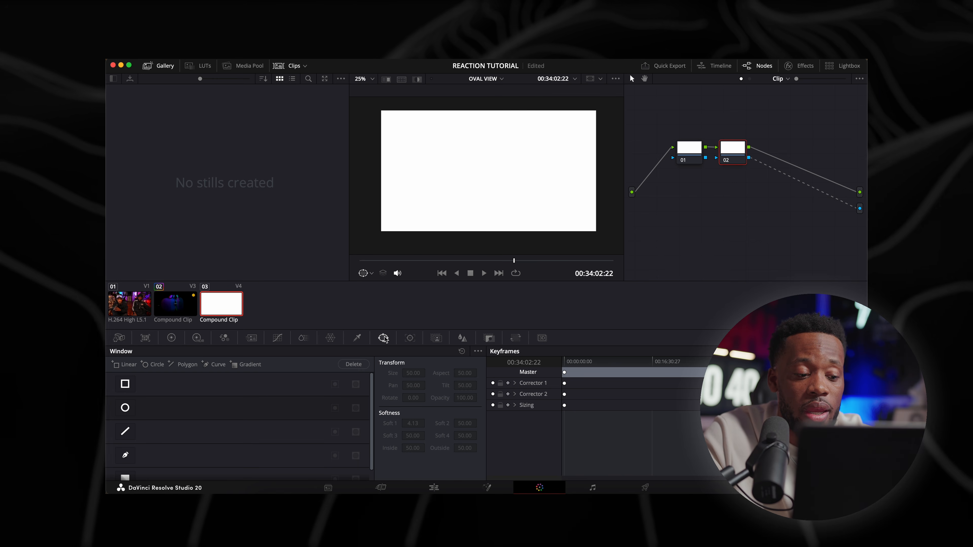
Mask WHITE BG with a circular window at pan 49.81, tilt 44.04 and softness 30.15, and move the clip to V2 beneath SHOW
{"action": "left_click", "coordinate": [125, 408]}
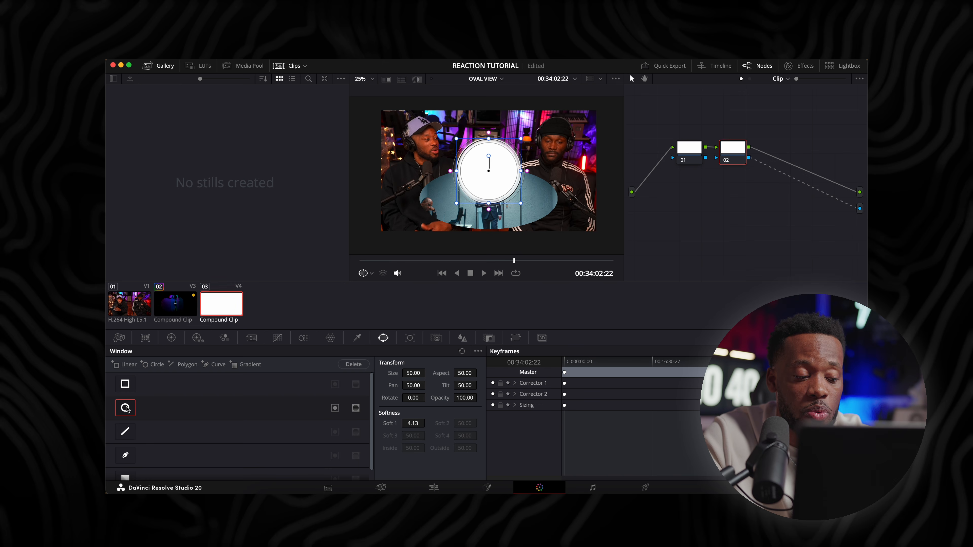
{"action": "left_click_drag", "start_coordinate": [497, 161], "coordinate": [547, 198]}
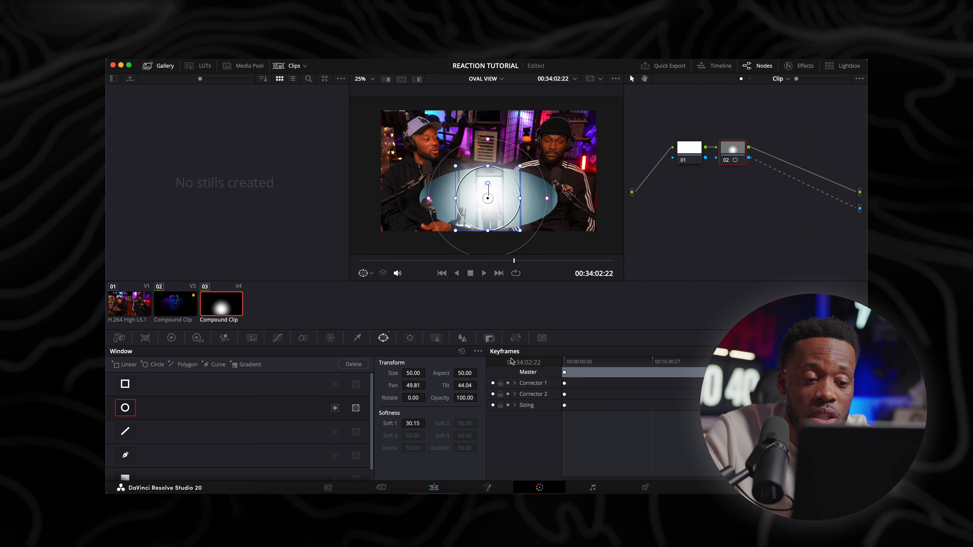
{"action": "left_click", "coordinate": [437, 487]}
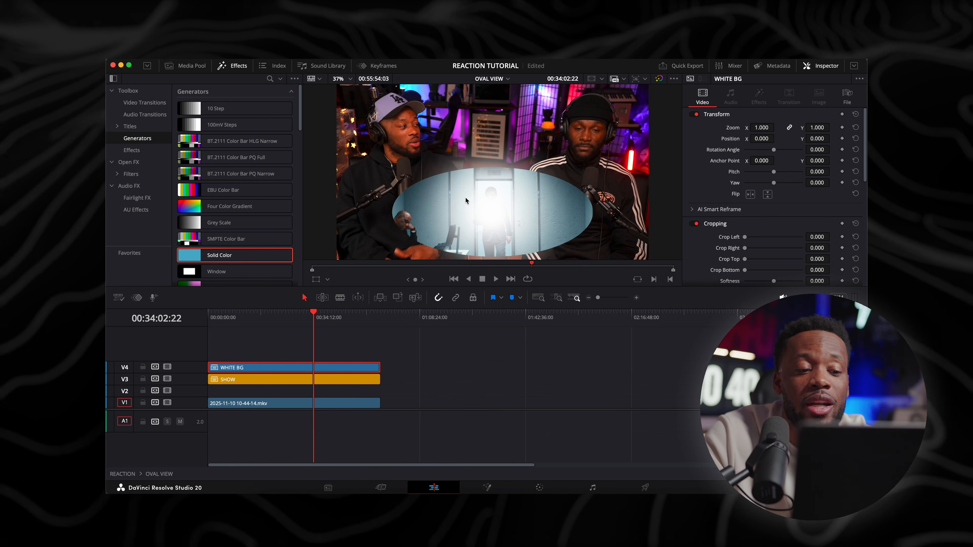
{"action": "left_click_drag", "start_coordinate": [300, 367], "coordinate": [300, 391]}
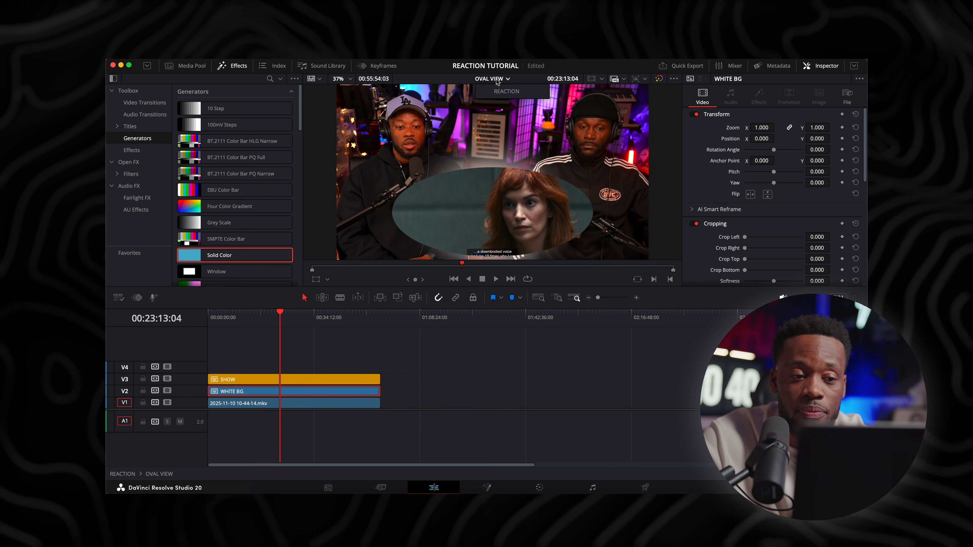
Return to the REACTION timeline and toggle V5 to compare OVAL VIEW on and off, leaving that track disabled
{"action": "left_click", "coordinate": [492, 78]}
{"action": "left_click", "coordinate": [503, 93]}
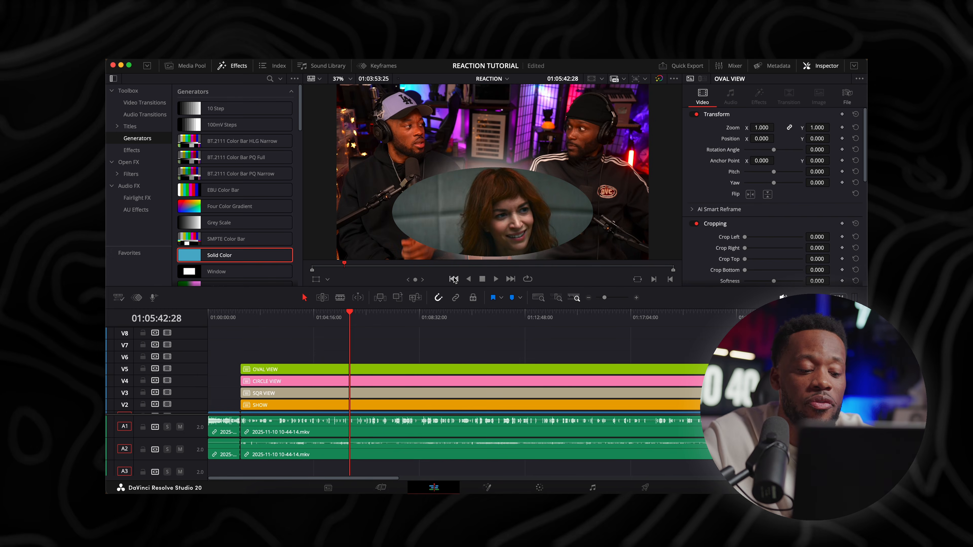
{"action": "key", "text": "super+minus"}
{"action": "key", "text": "super+minus"}
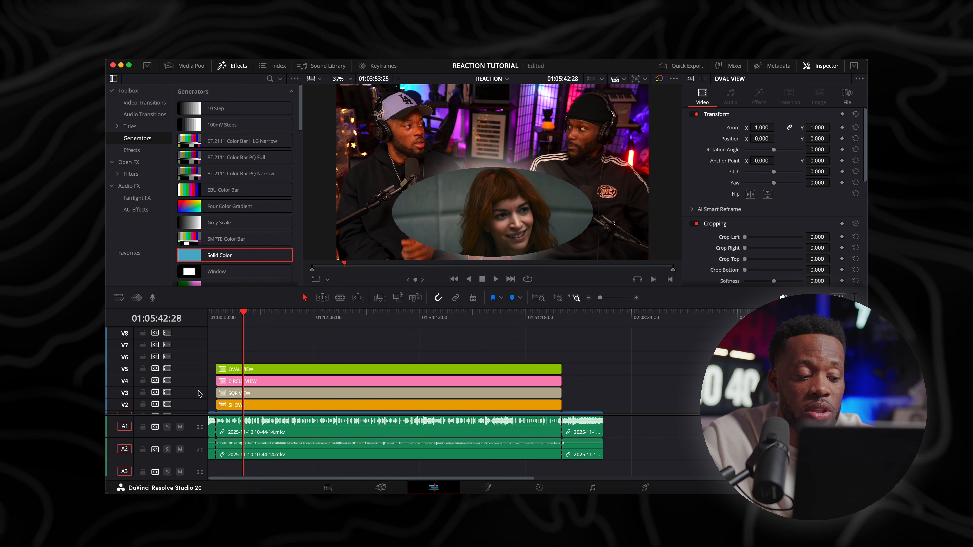
{"action": "left_click", "coordinate": [167, 369]}
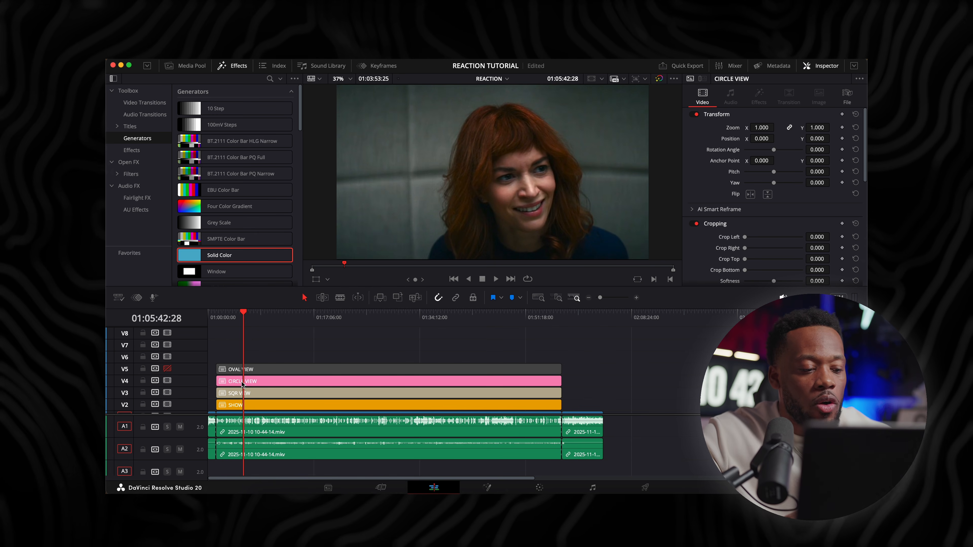
{"action": "left_click", "coordinate": [167, 369]}
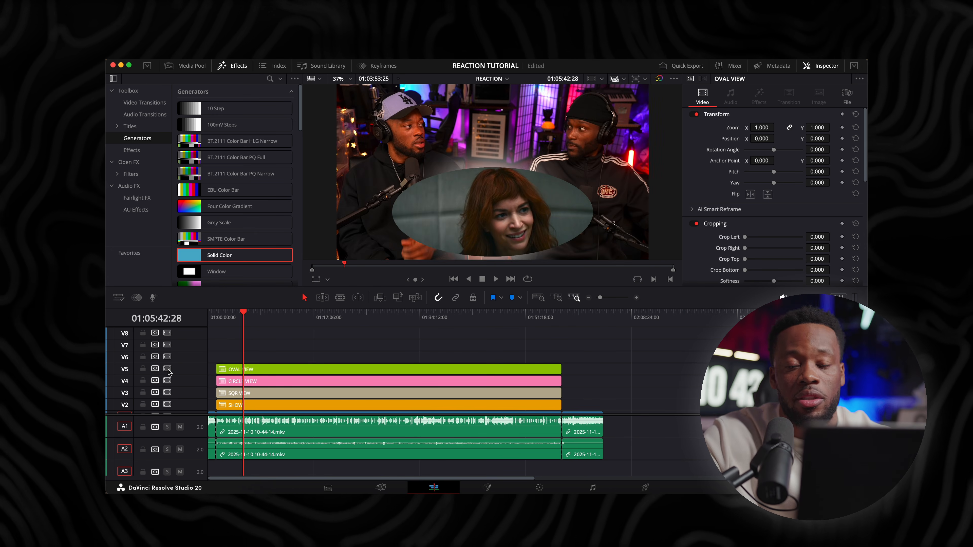
{"action": "left_click", "coordinate": [168, 369]}
{"action": "left_click", "coordinate": [167, 369]}
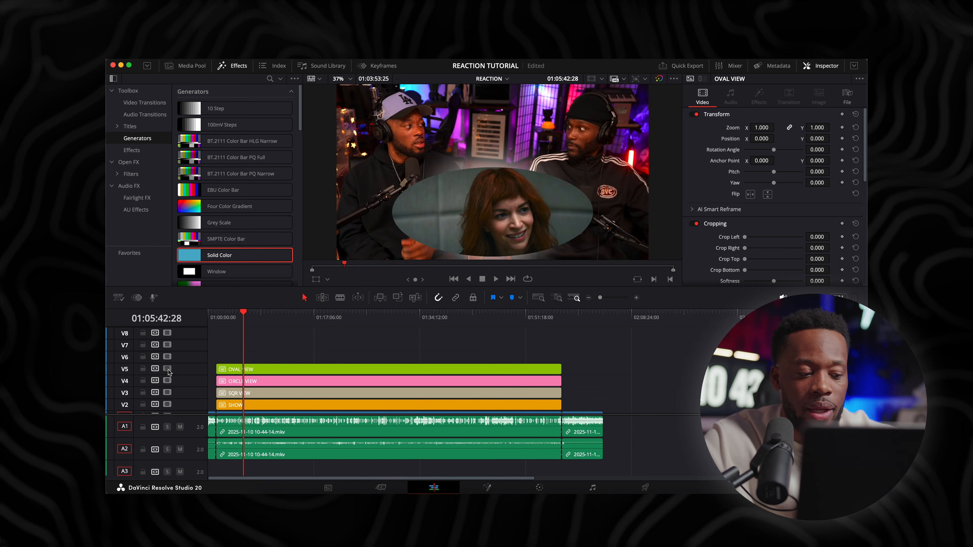
{"action": "left_click", "coordinate": [167, 369]}
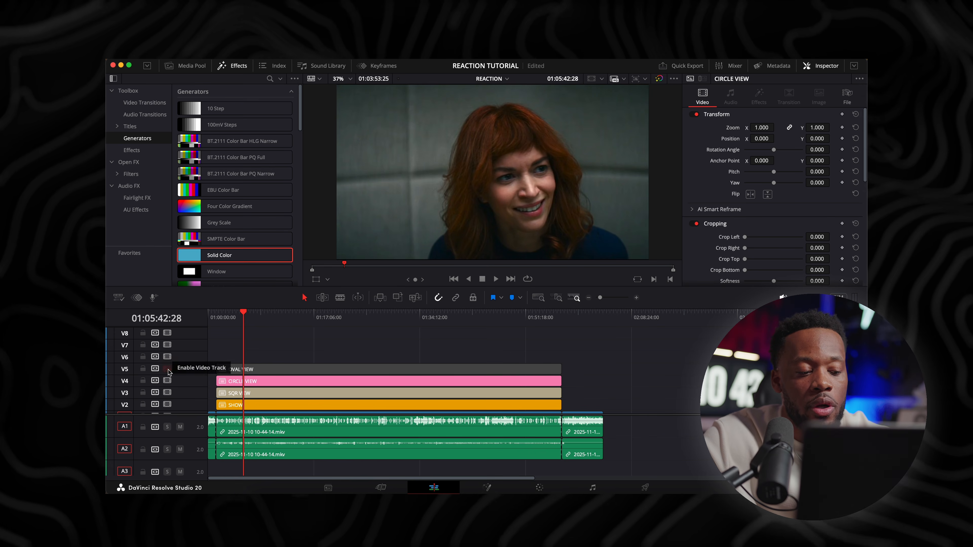
{"action": "left_click", "coordinate": [168, 369]}
{"action": "left_click", "coordinate": [167, 369]}
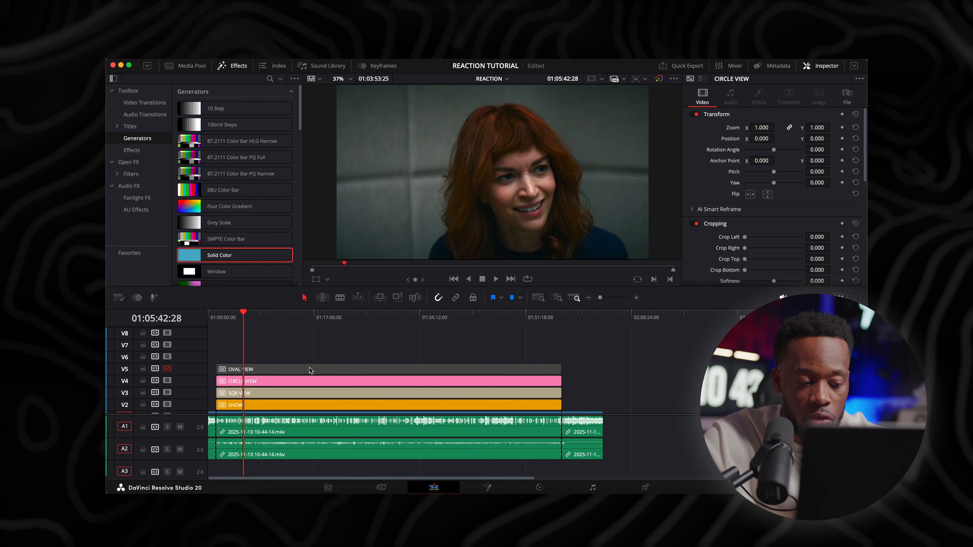
Open the CIRCLE VIEW compound clip in its own timeline and fit its full length in view
{"action": "left_click", "coordinate": [277, 379]}
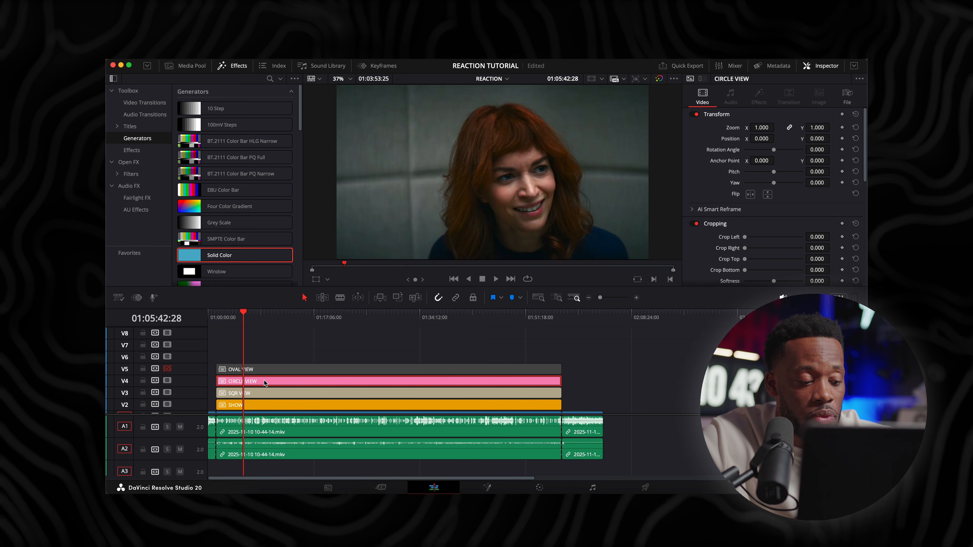
{"action": "right_click", "coordinate": [264, 380]}
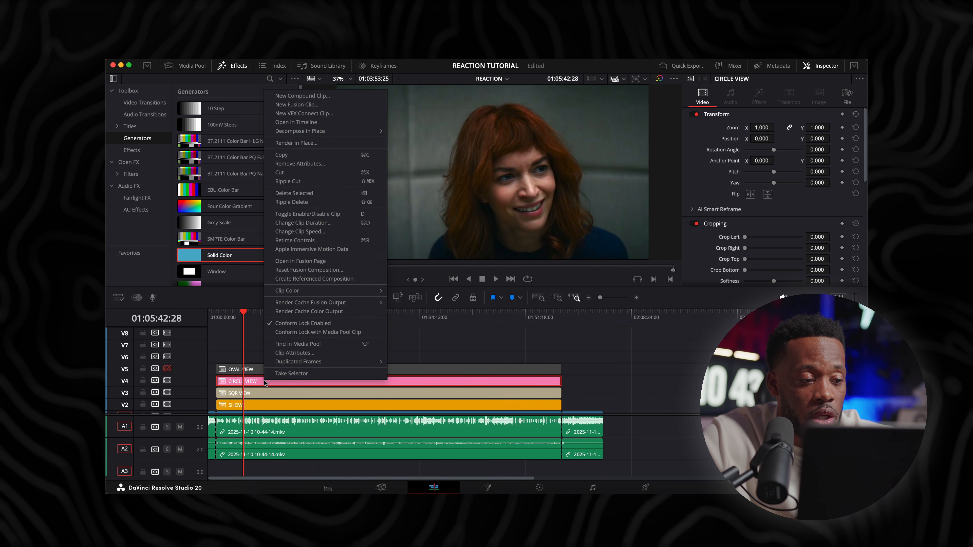
{"action": "left_click", "coordinate": [294, 122]}
{"action": "key", "text": "super+minus"}
{"action": "key", "text": "super+minus"}
{"action": "key", "text": "super+minus"}
{"action": "key", "text": "super+minus"}
{"action": "key", "text": "super+minus"}
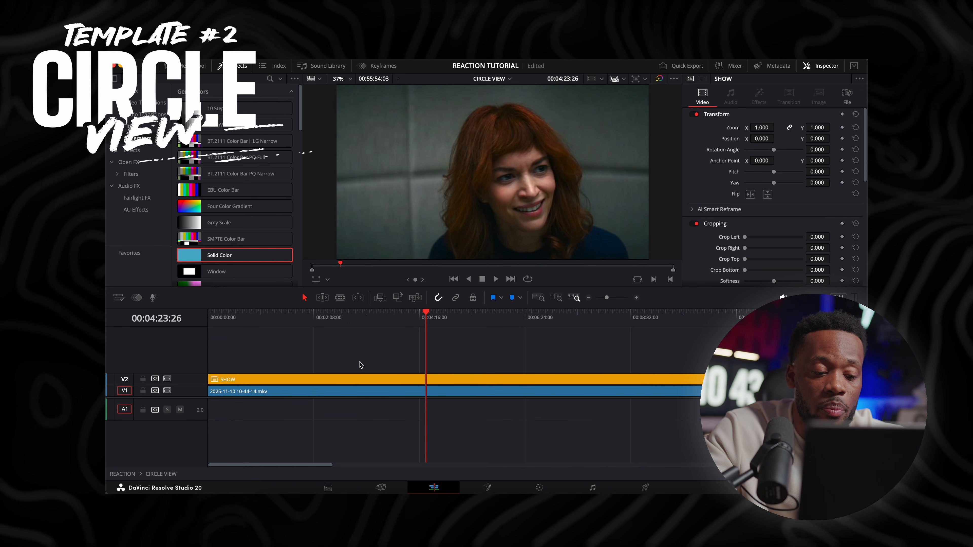
{"action": "key", "text": "super+equal"}
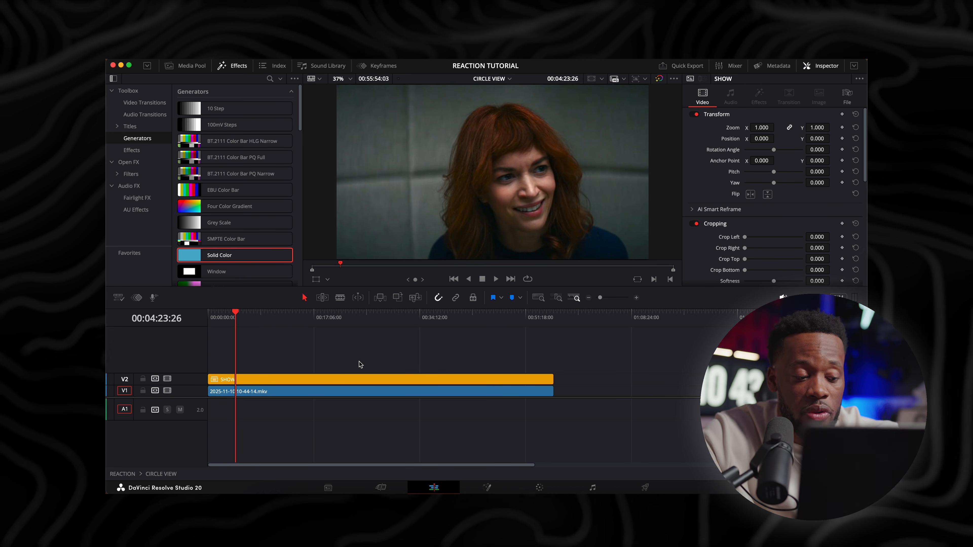
Place SHOW on V1 below the reaction clip on V2, and duplicate the reaction clip onto V3
{"action": "left_click_drag", "start_coordinate": [279, 387], "coordinate": [254, 401]}
{"action": "left_click", "coordinate": [271, 378]}
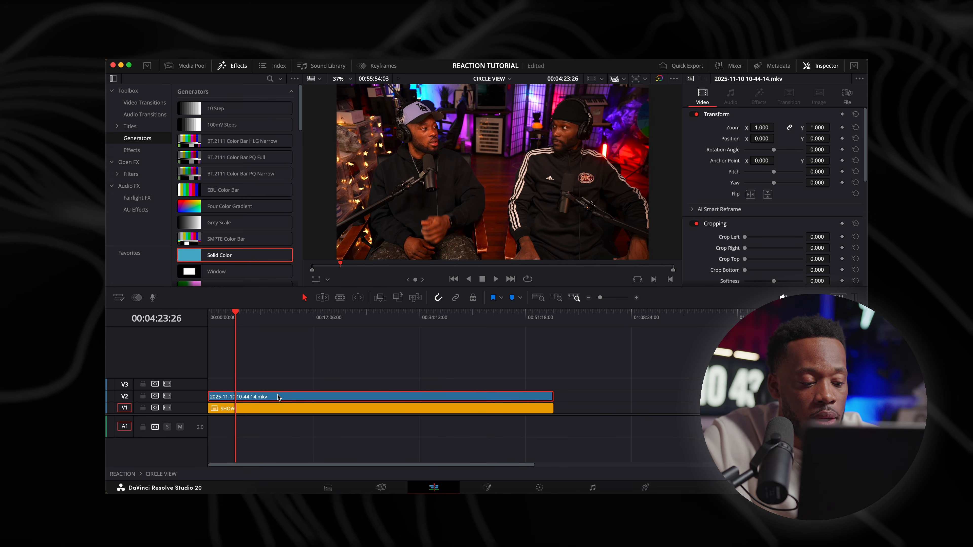
{"action": "left_click_drag", "start_coordinate": [278, 397], "coordinate": [279, 384]}
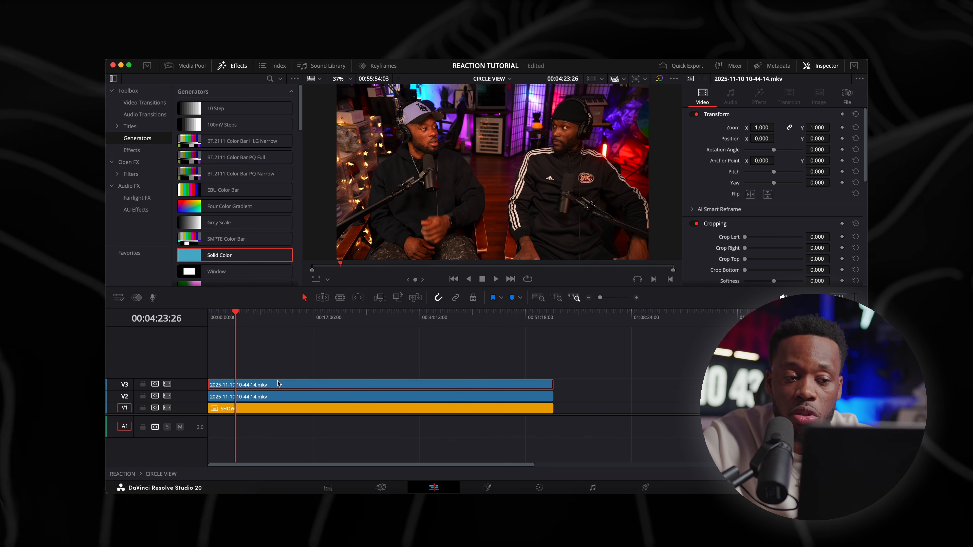
{"action": "left_click", "coordinate": [312, 324]}
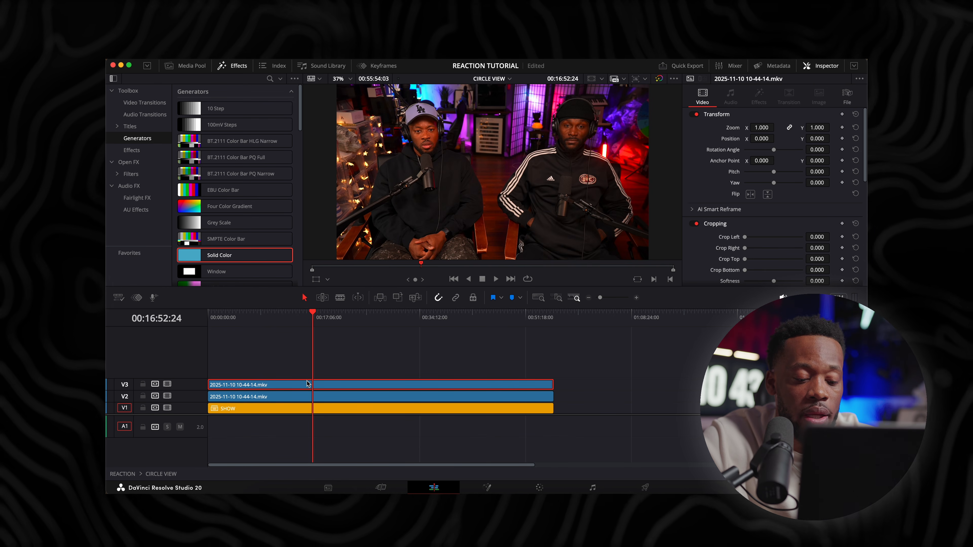
{"action": "left_click", "coordinate": [540, 487]}
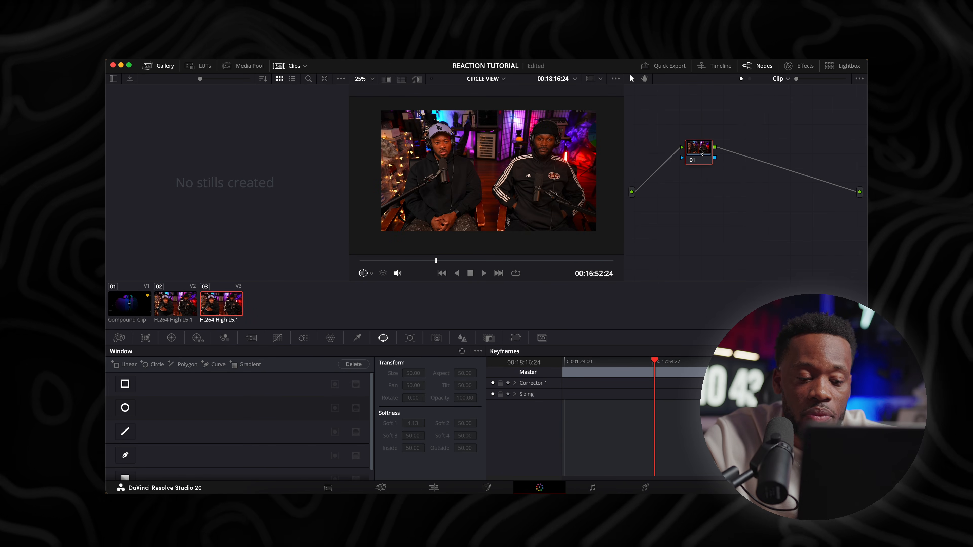
{"action": "left_click", "coordinate": [182, 301]}
{"action": "left_click", "coordinate": [201, 305]}
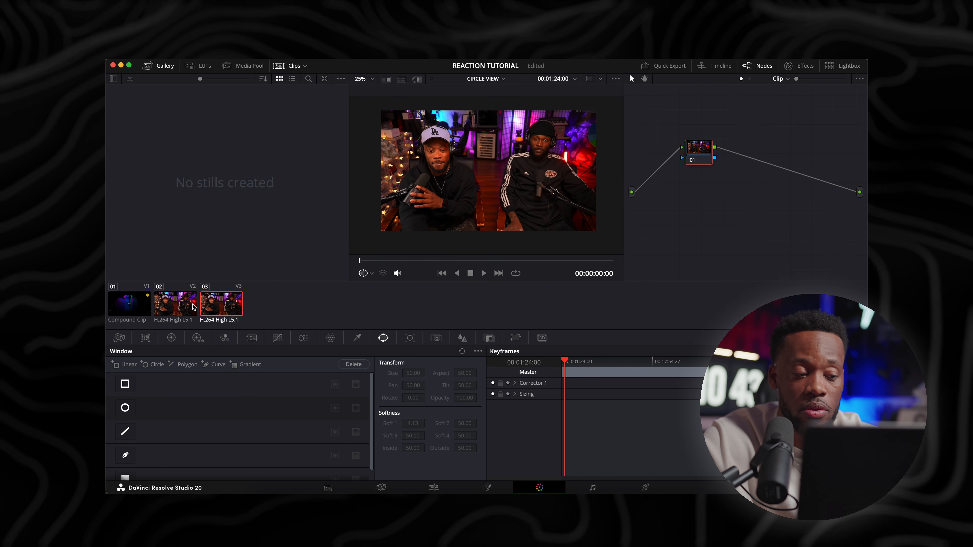
{"action": "left_click", "coordinate": [180, 302]}
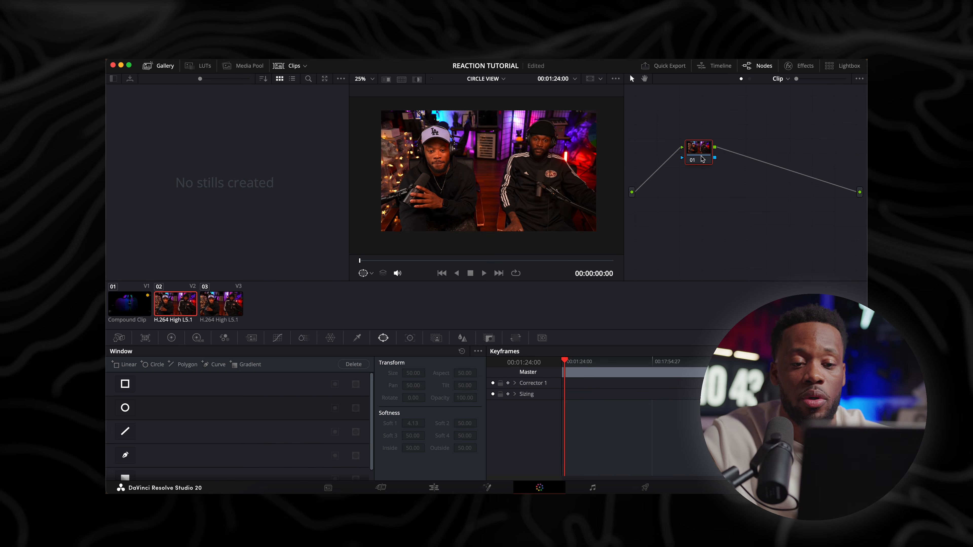
{"action": "left_click_drag", "start_coordinate": [702, 152], "coordinate": [701, 155]}
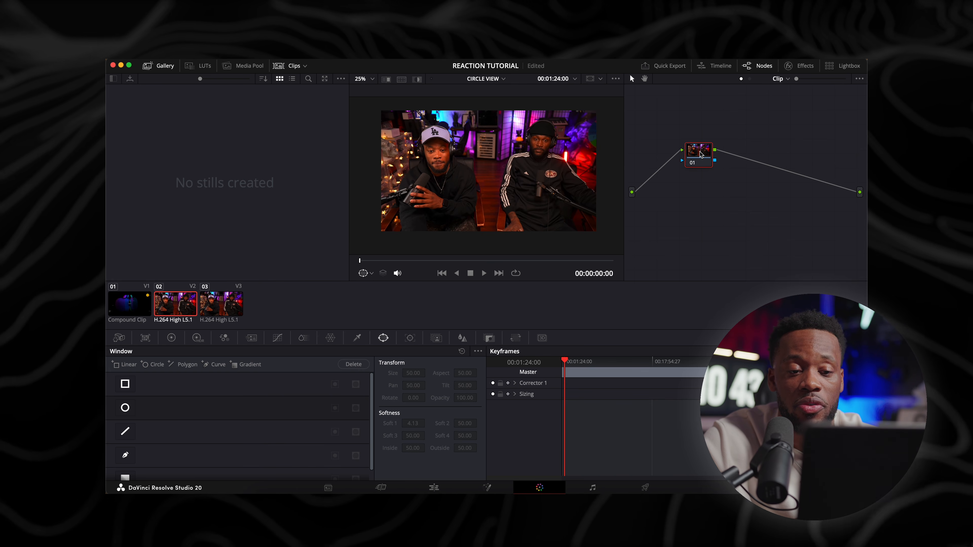
Return to editing the CIRCLE VIEW timeline, disable video tracks V2 and V1, and place the playhead at 00:21:04:28
{"action": "left_click", "coordinate": [434, 487]}
{"action": "left_click", "coordinate": [171, 397]}
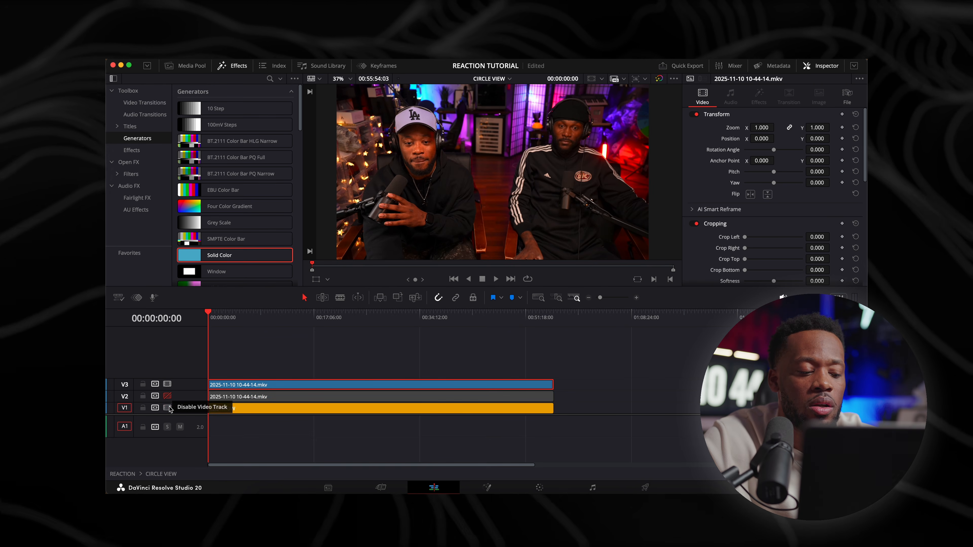
{"action": "left_click", "coordinate": [169, 408]}
{"action": "left_click", "coordinate": [339, 314]}
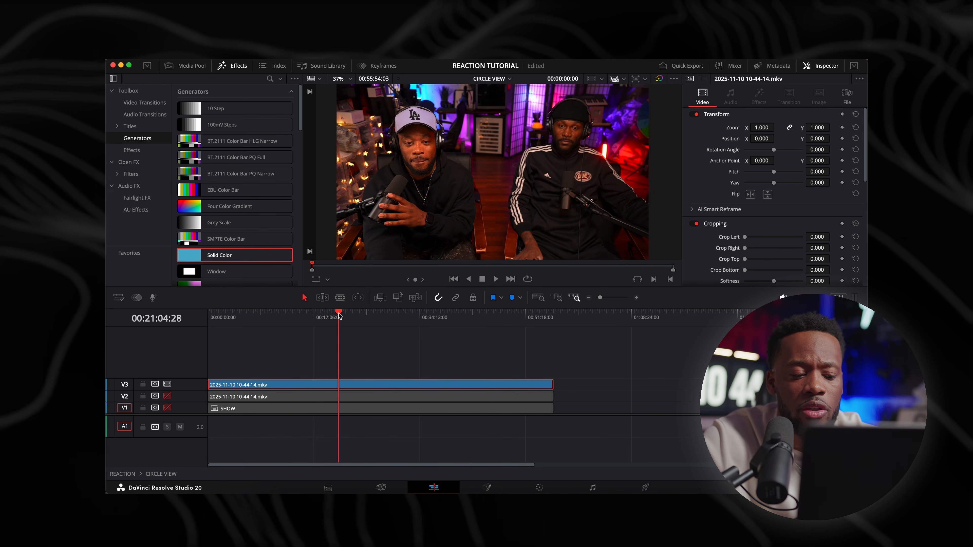
On the Color page, frame the man in the light cap with a circular window at pan 39.52, tilt 55.19 and softness 0
{"action": "left_click", "coordinate": [539, 487]}
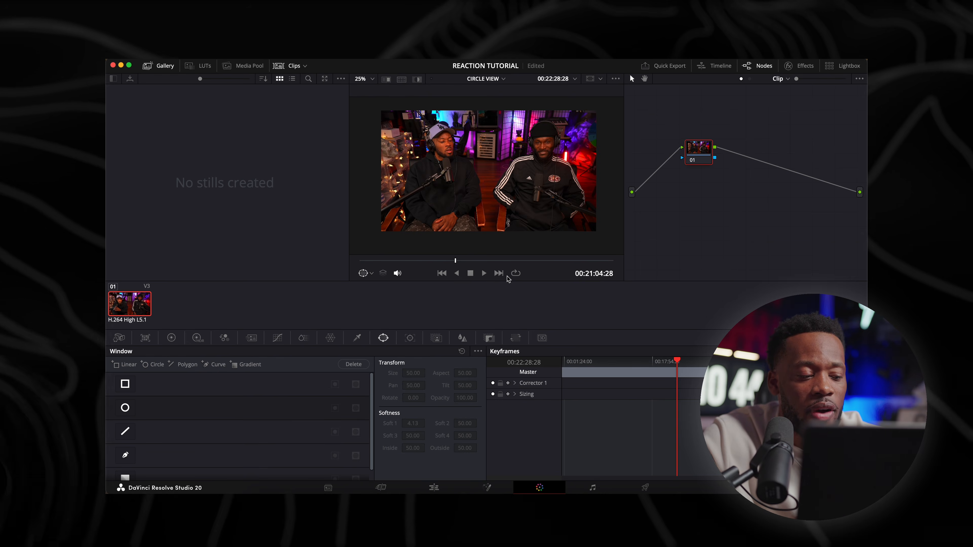
{"action": "left_click", "coordinate": [439, 488]}
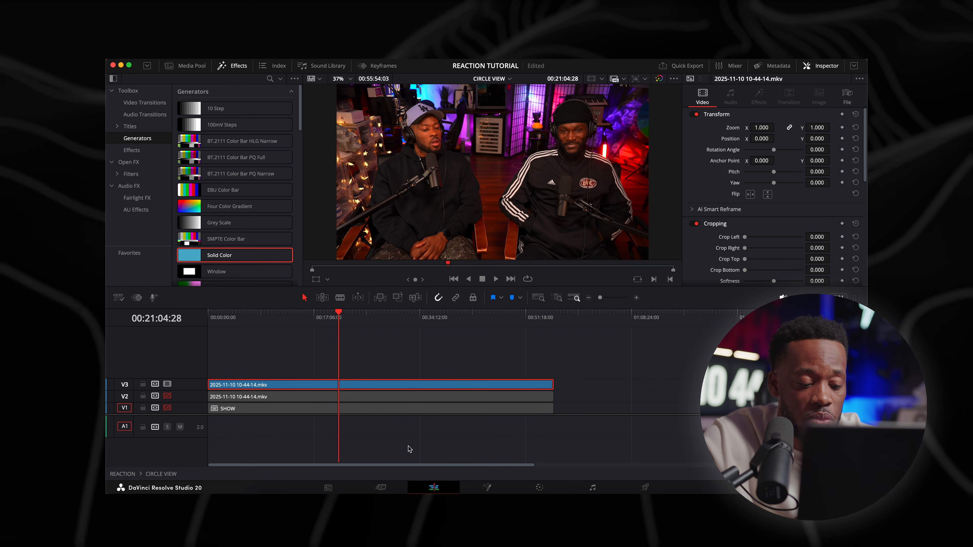
{"action": "left_click", "coordinate": [543, 488]}
{"action": "left_click_drag", "start_coordinate": [703, 148], "coordinate": [698, 149]}
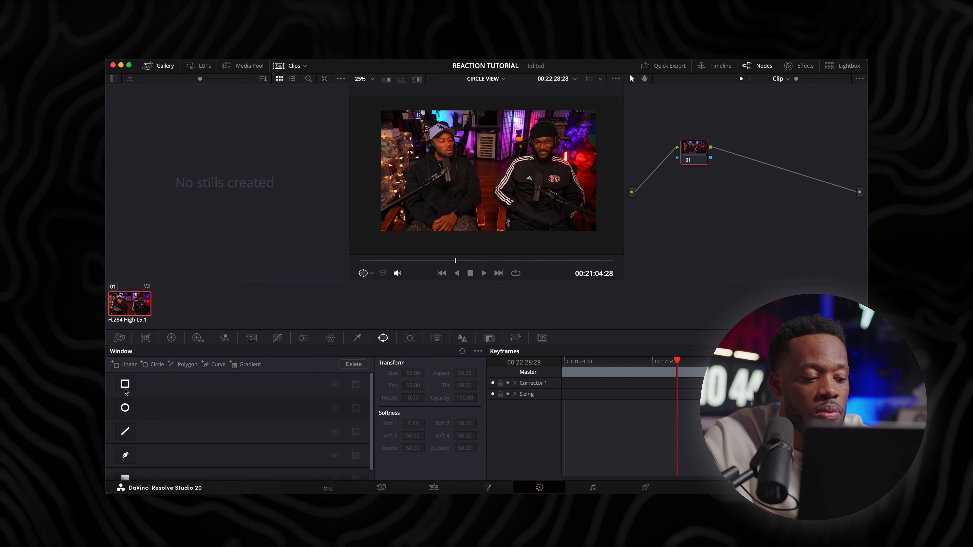
{"action": "left_click", "coordinate": [125, 408]}
{"action": "left_click_drag", "start_coordinate": [503, 172], "coordinate": [466, 150]}
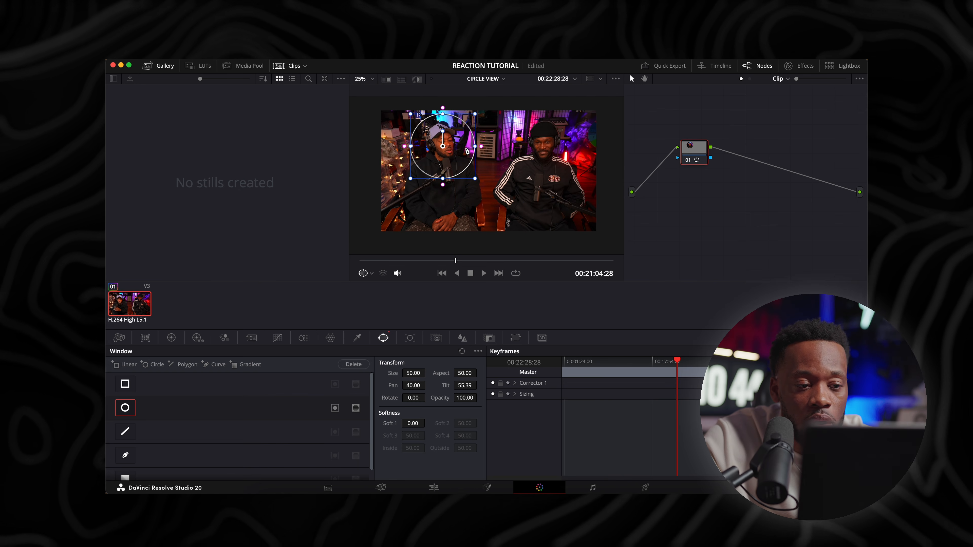
{"action": "left_click_drag", "start_coordinate": [466, 150], "coordinate": [464, 151]}
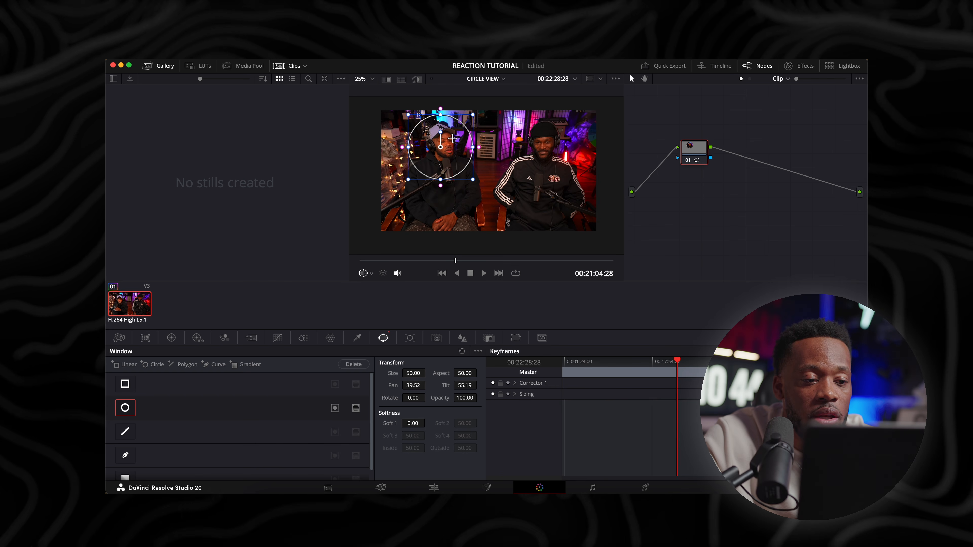
Add an alpha output, connect the node's alpha to it, and refine the circle's position to pan 39.90, tilt 55.10
{"action": "right_click", "coordinate": [732, 169]}
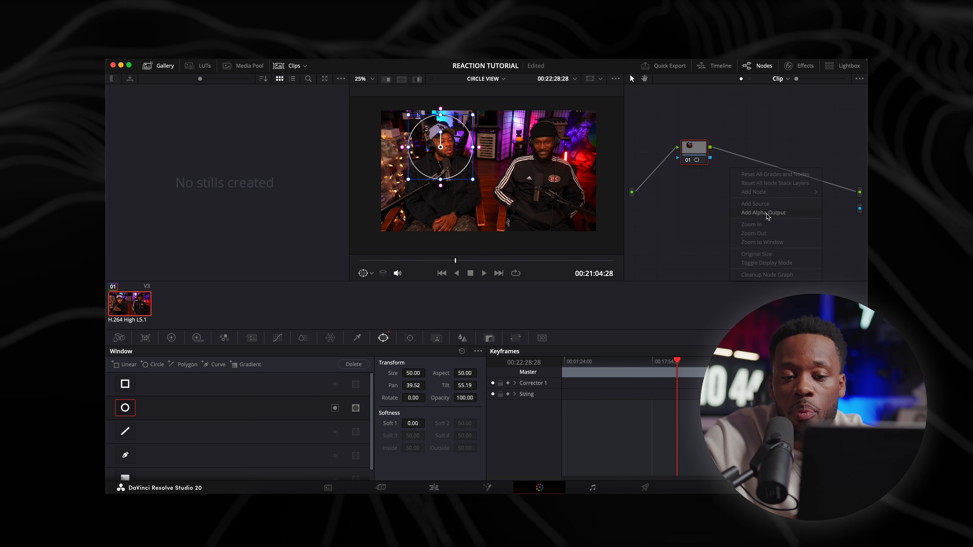
{"action": "left_click", "coordinate": [766, 214]}
{"action": "left_click_drag", "start_coordinate": [710, 158], "coordinate": [859, 210]}
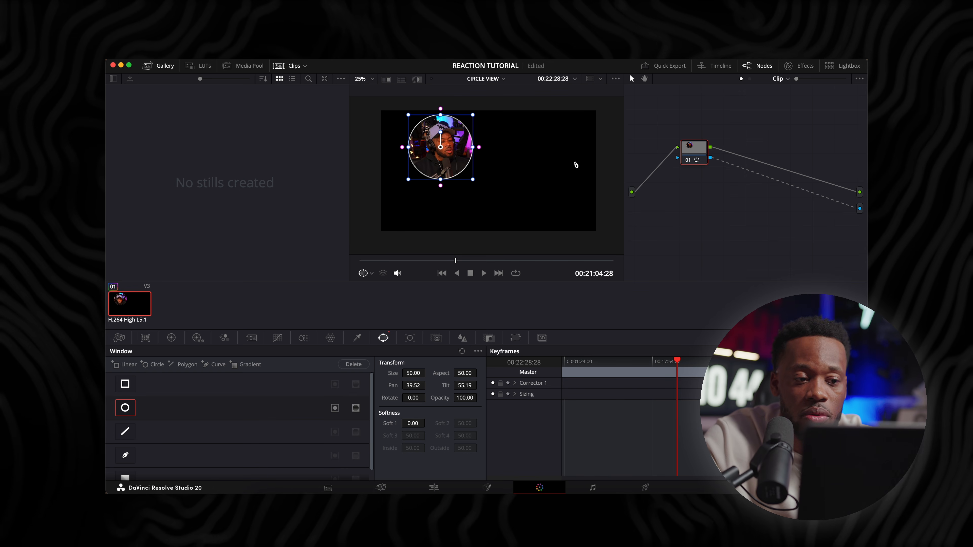
{"action": "left_click_drag", "start_coordinate": [455, 137], "coordinate": [456, 138]}
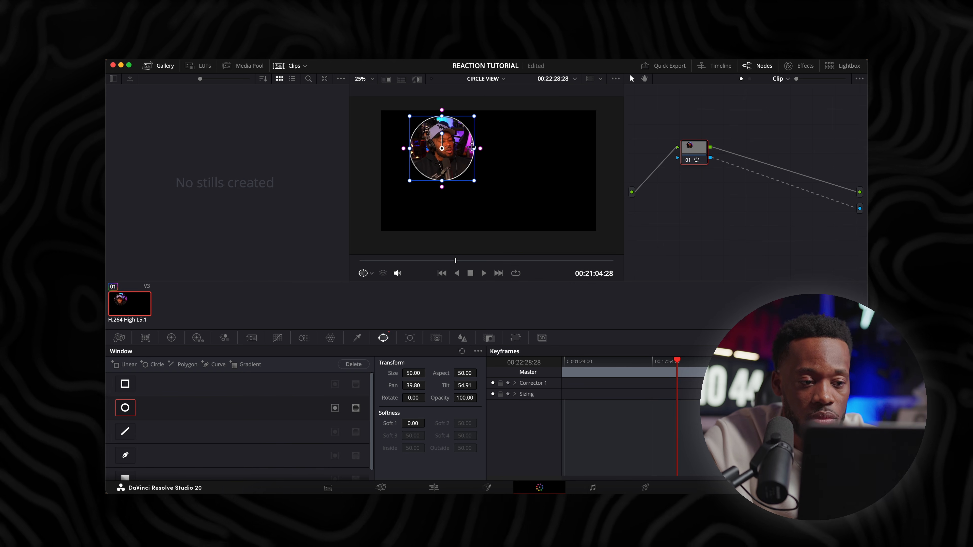
{"action": "left_click_drag", "start_coordinate": [453, 139], "coordinate": [454, 138]}
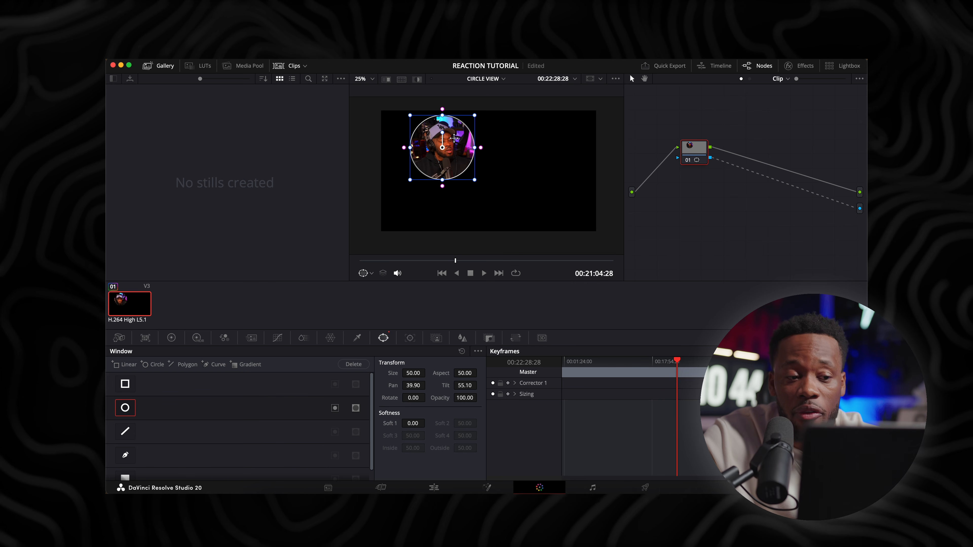
Return to the edit timeline, disable V3, enable and select the reaction clip on V2, and place the playhead at 00:49:04:13
{"action": "left_click", "coordinate": [438, 486]}
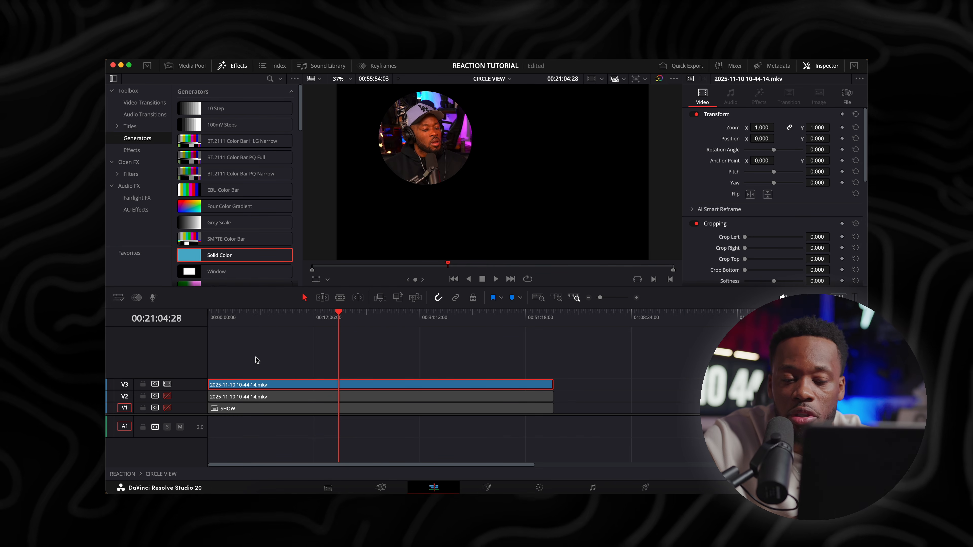
{"action": "left_click", "coordinate": [168, 384]}
{"action": "left_click", "coordinate": [168, 396]}
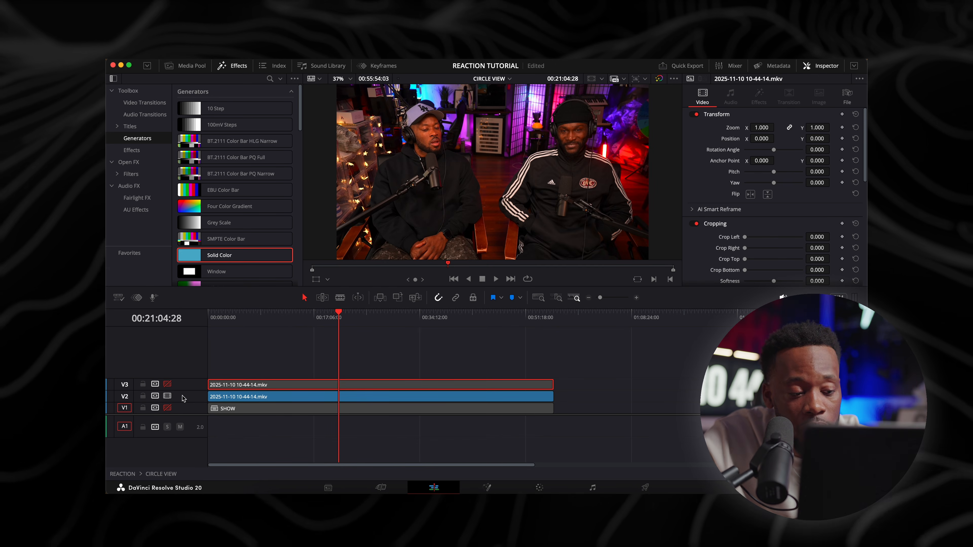
{"action": "left_click", "coordinate": [291, 397]}
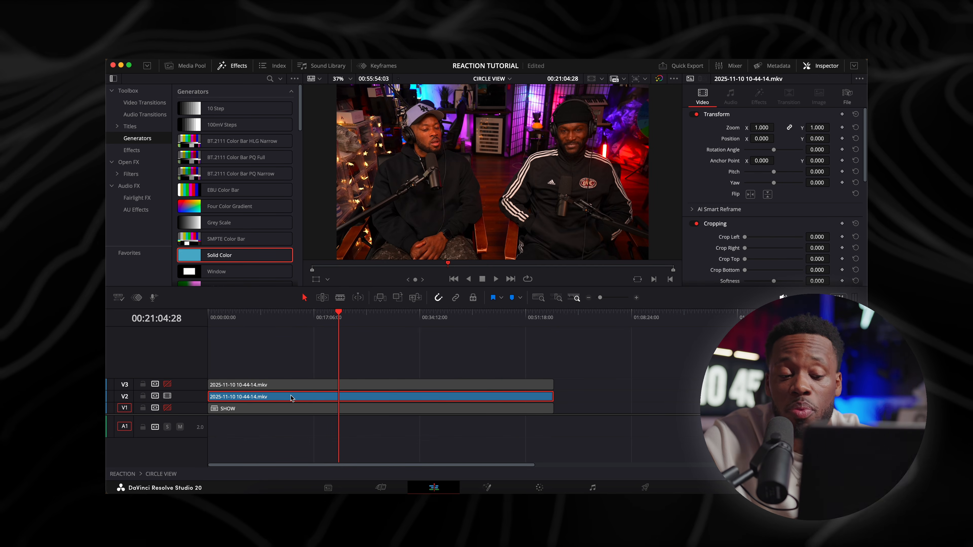
{"action": "left_click", "coordinate": [531, 317]}
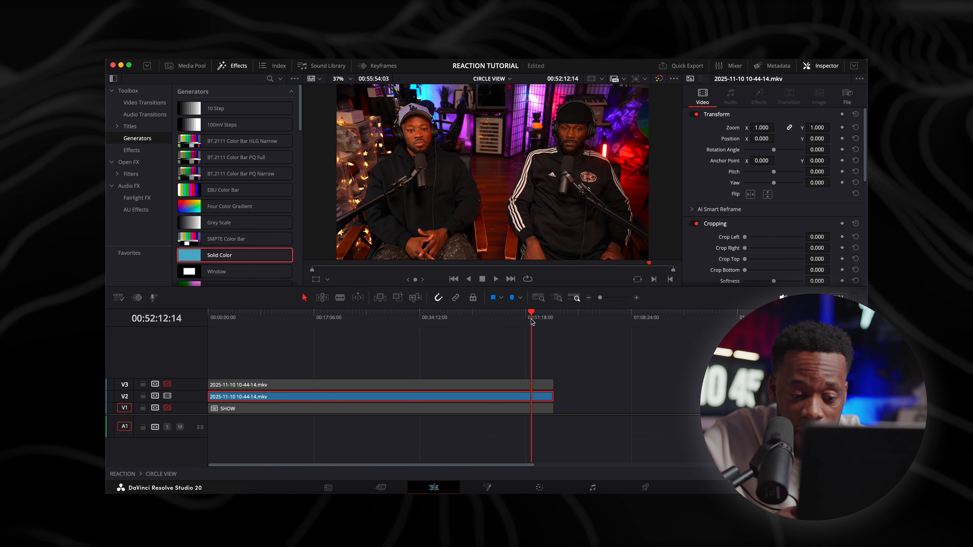
{"action": "key", "text": "Down"}
{"action": "left_click", "coordinate": [511, 318]}
On the Color page, add a second serial node to the V2 clip and connect its alpha to a new alpha output
{"action": "left_click", "coordinate": [541, 490]}
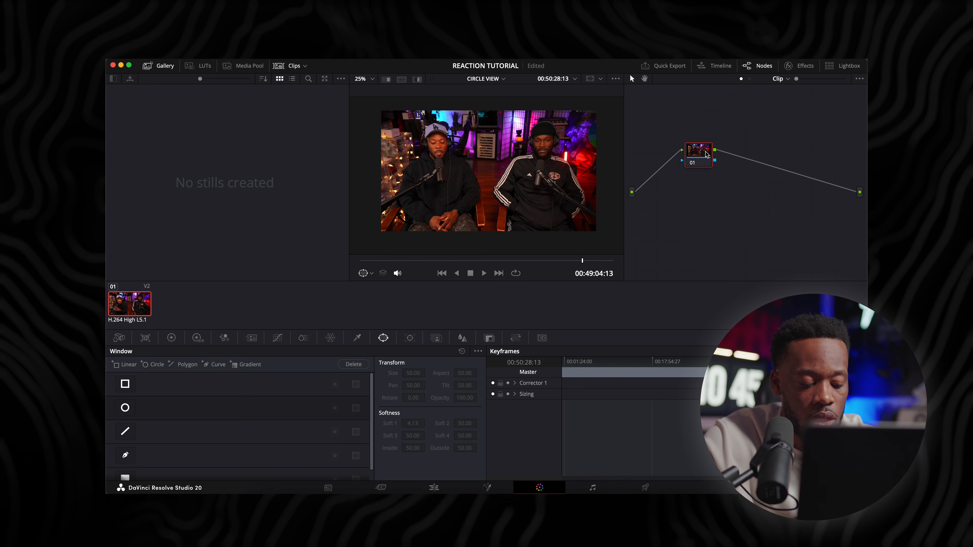
{"action": "key", "text": "alt+s"}
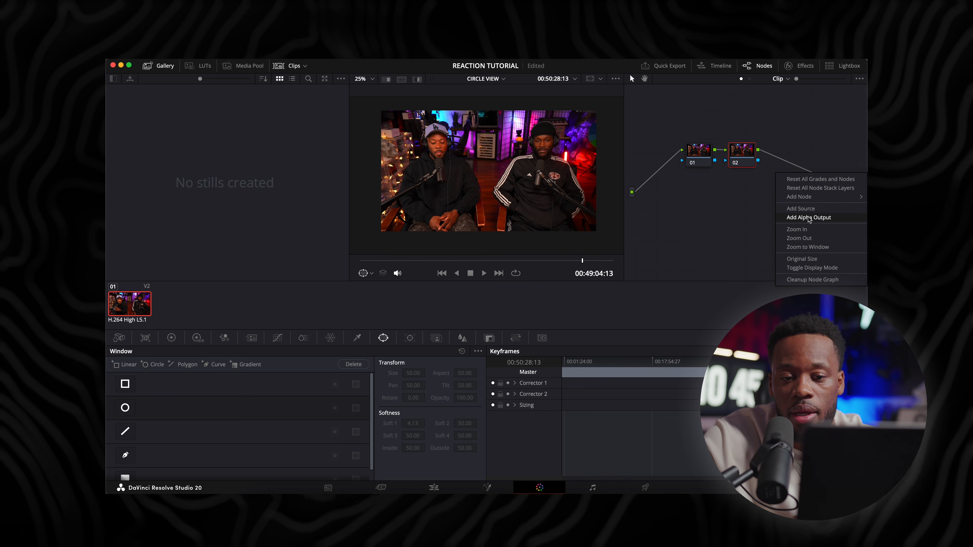
{"action": "left_click", "coordinate": [809, 218]}
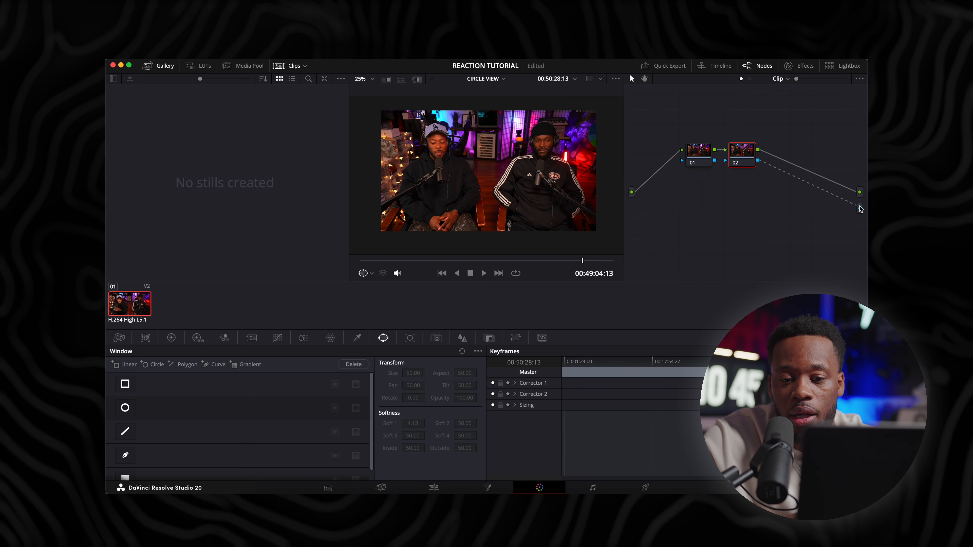
{"action": "left_click_drag", "start_coordinate": [742, 153], "coordinate": [778, 159]}
{"action": "left_click_drag", "start_coordinate": [702, 153], "coordinate": [674, 156]}
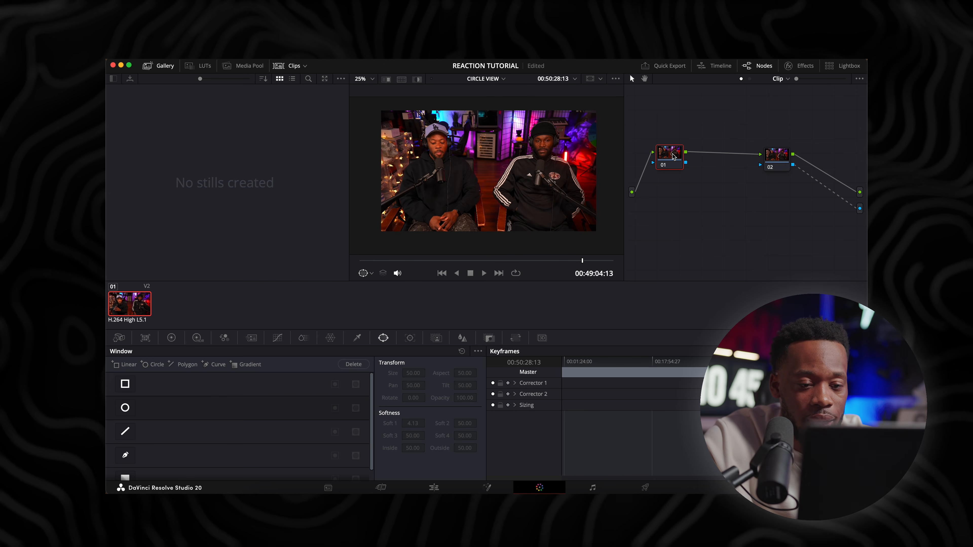
{"action": "key", "text": "alt+s"}
{"action": "key", "text": "alt+s"}
{"action": "key", "text": "alt+s"}
{"action": "key", "text": "alt+s"}
{"action": "key", "text": "alt+s"}
{"action": "key", "text": "alt+s"}
{"action": "key", "text": "alt+s"}
{"action": "key", "text": "alt+s"}
{"action": "key", "text": "alt+s"}
{"action": "key", "text": "alt+s"}
{"action": "key", "text": "alt+s"}
{"action": "key", "text": "alt+s"}
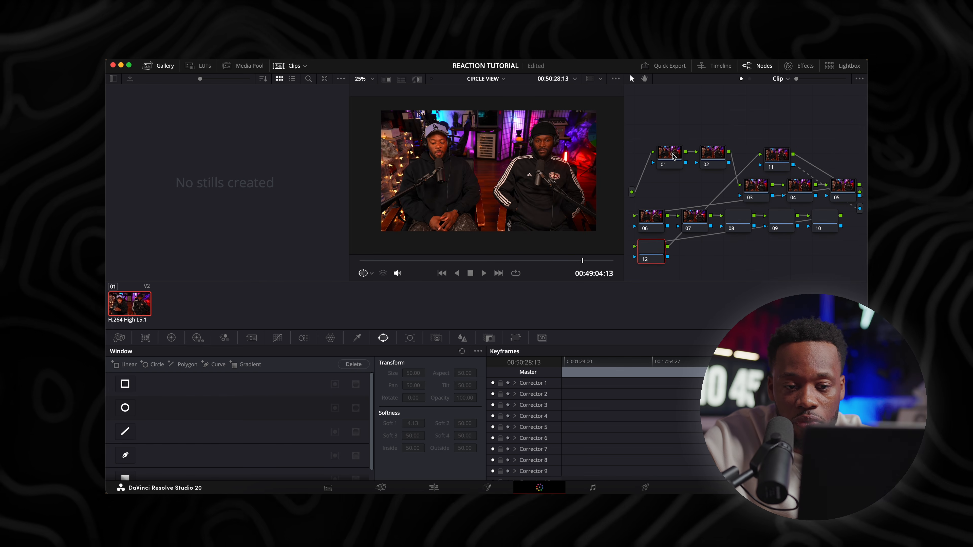
{"action": "key", "text": "alt+s"}
{"action": "key", "text": "alt+s"}
{"action": "key", "text": "alt+s"}
{"action": "key", "text": "alt+s"}
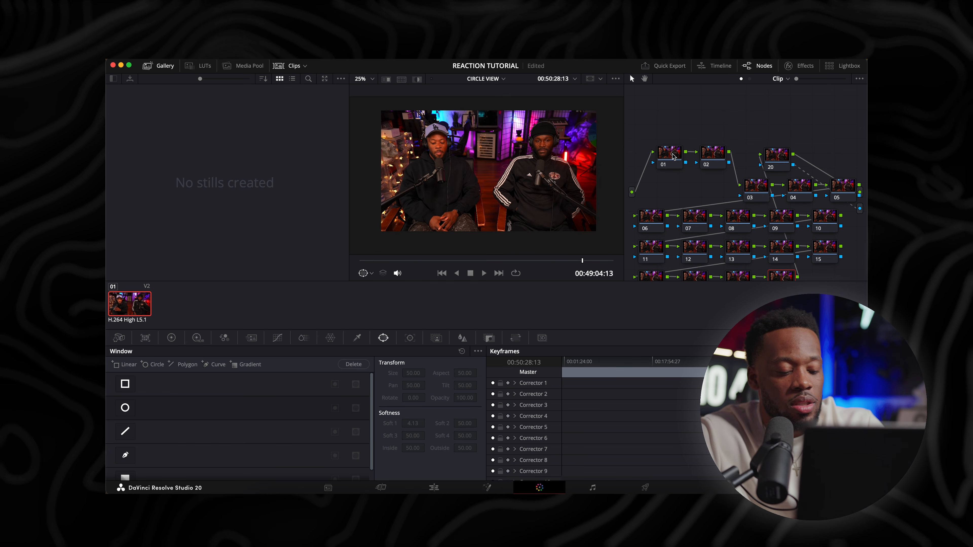
{"action": "key", "text": "super+z"}
{"action": "key", "text": "super+z"}
{"action": "key", "text": "super+z"}
{"action": "key", "text": "super+z"}
{"action": "key", "text": "super+z"}
{"action": "key", "text": "super+z"}
{"action": "key", "text": "super+z"}
{"action": "key", "text": "super+z"}
{"action": "key", "text": "super+z"}
{"action": "key", "text": "super+z"}
{"action": "key", "text": "super+z"}
{"action": "key", "text": "super+z"}
{"action": "key", "text": "super+z"}
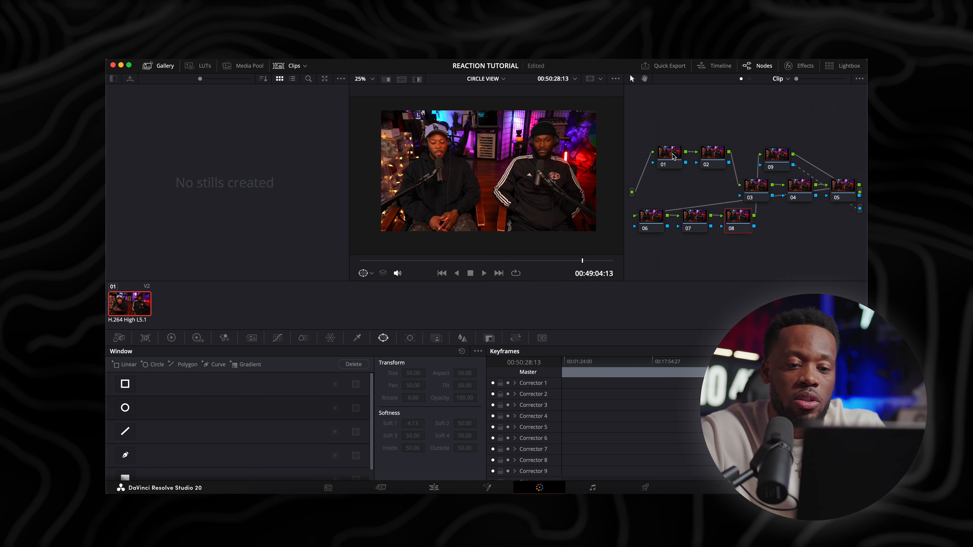
{"action": "key", "text": "super+z"}
{"action": "key", "text": "super+z"}
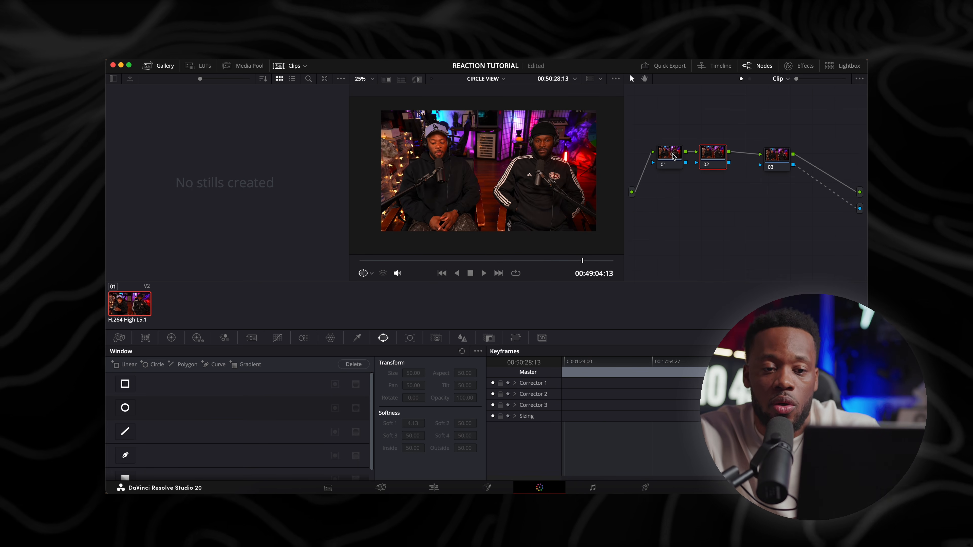
{"action": "key", "text": "super+z"}
Mask node 02 with a circular window around the man in the track jacket at pan 62.22, tilt 55.00 and softness 0
{"action": "left_click_drag", "start_coordinate": [776, 153], "coordinate": [732, 153]}
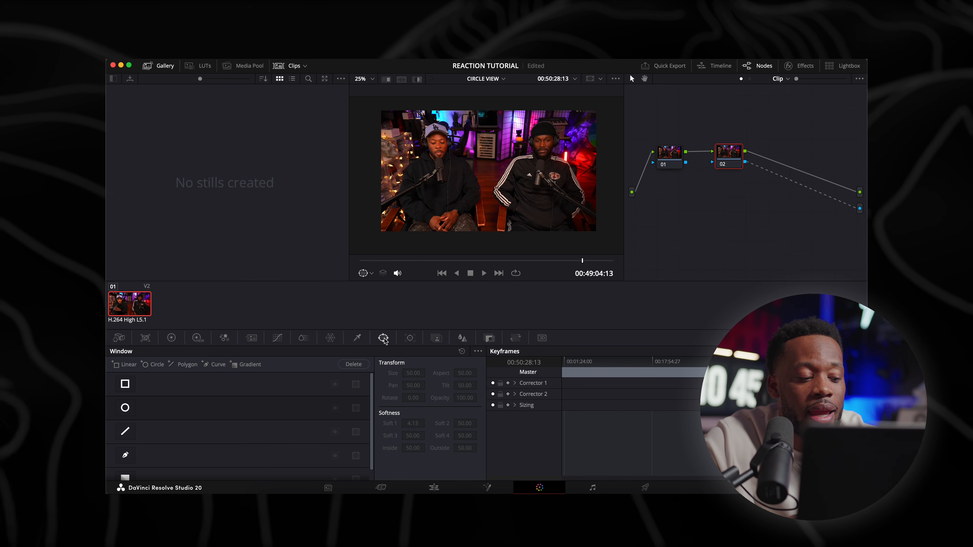
{"action": "left_click", "coordinate": [125, 409]}
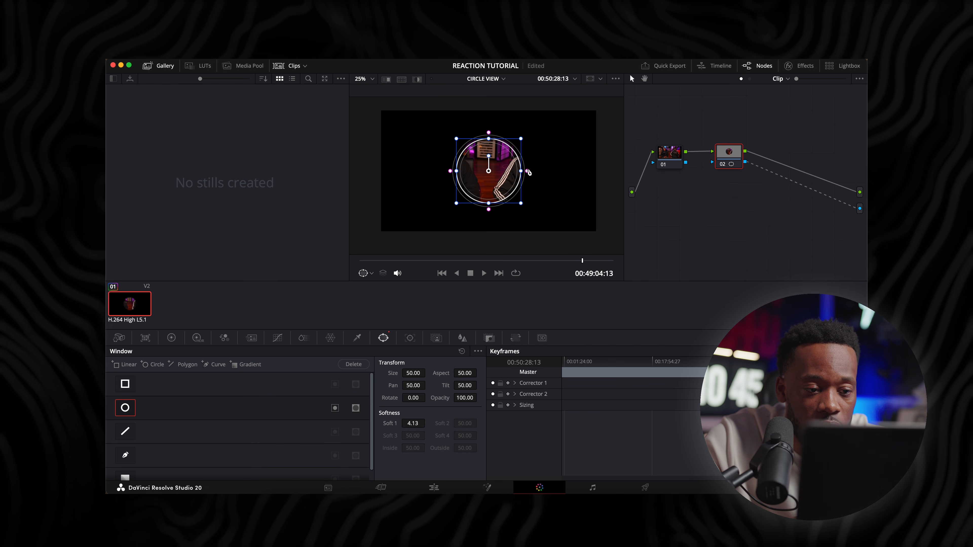
{"action": "left_click_drag", "start_coordinate": [527, 171], "coordinate": [560, 142]}
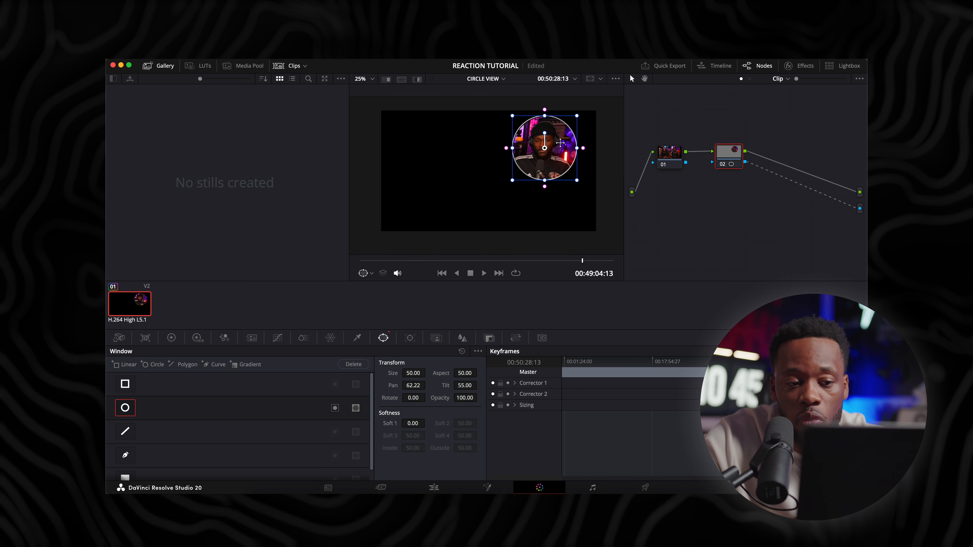
Return to the edit timeline, re-enable tracks V3 and V1 to check both circles over the show, and select the SHOW clip
{"action": "left_click", "coordinate": [441, 487]}
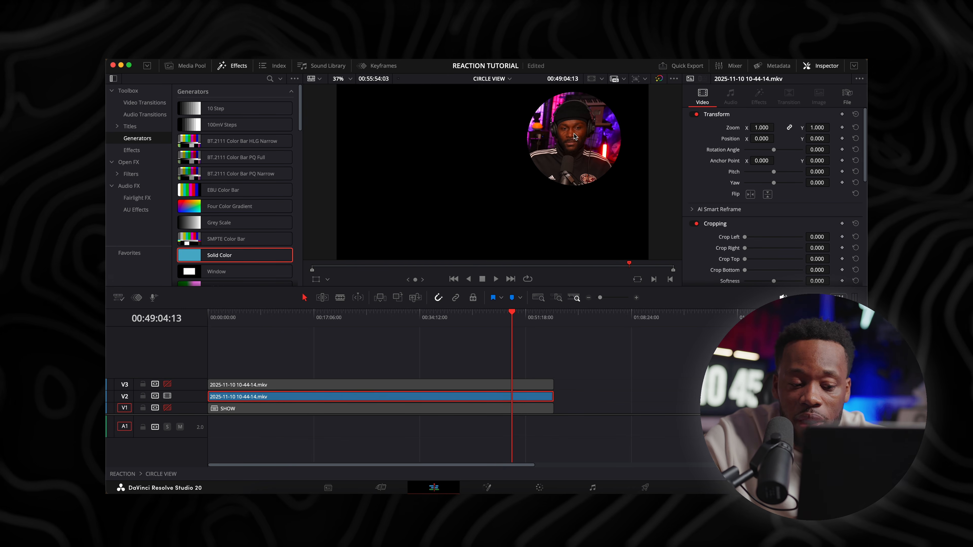
{"action": "left_click", "coordinate": [167, 385]}
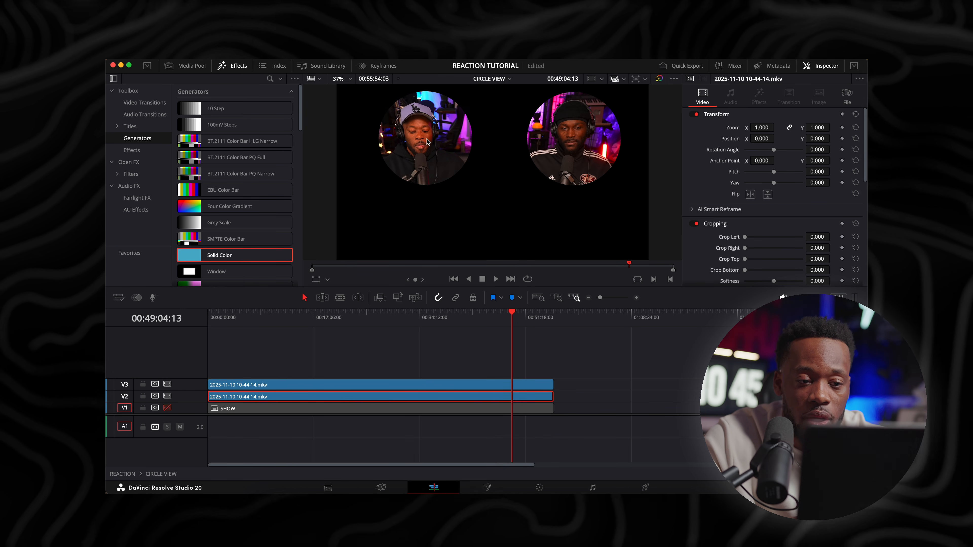
{"action": "left_click_drag", "start_coordinate": [388, 320], "coordinate": [393, 321]}
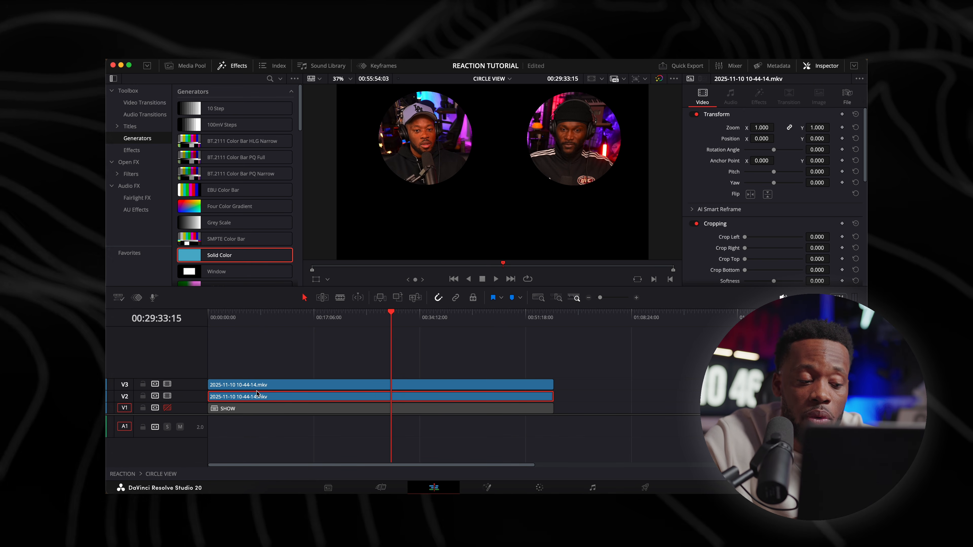
{"action": "left_click", "coordinate": [168, 408]}
{"action": "left_click_drag", "start_coordinate": [379, 320], "coordinate": [351, 322]}
{"action": "left_click", "coordinate": [364, 408]}
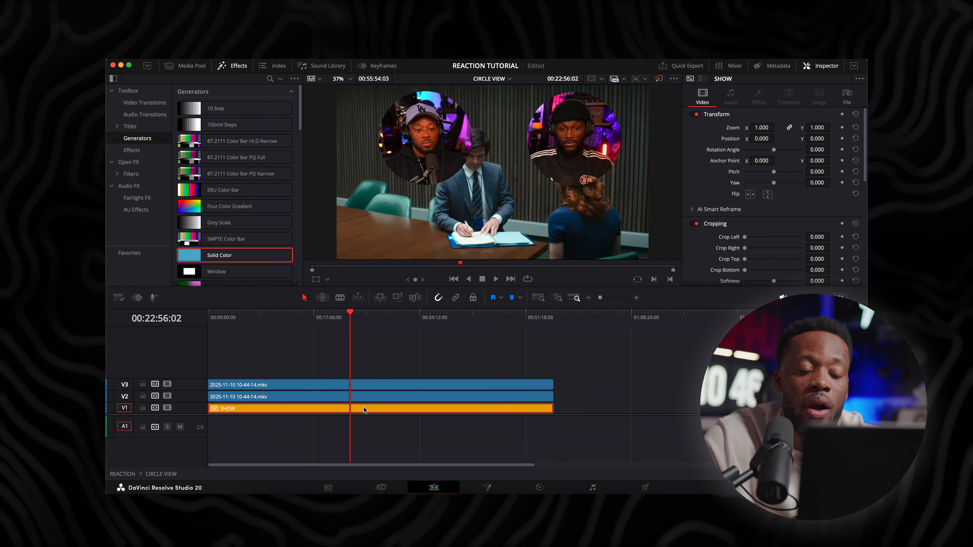
Place the playhead at 00:23:04:18 and scale the SHOW clip to a zoom of 1.270
{"action": "left_click", "coordinate": [352, 315]}
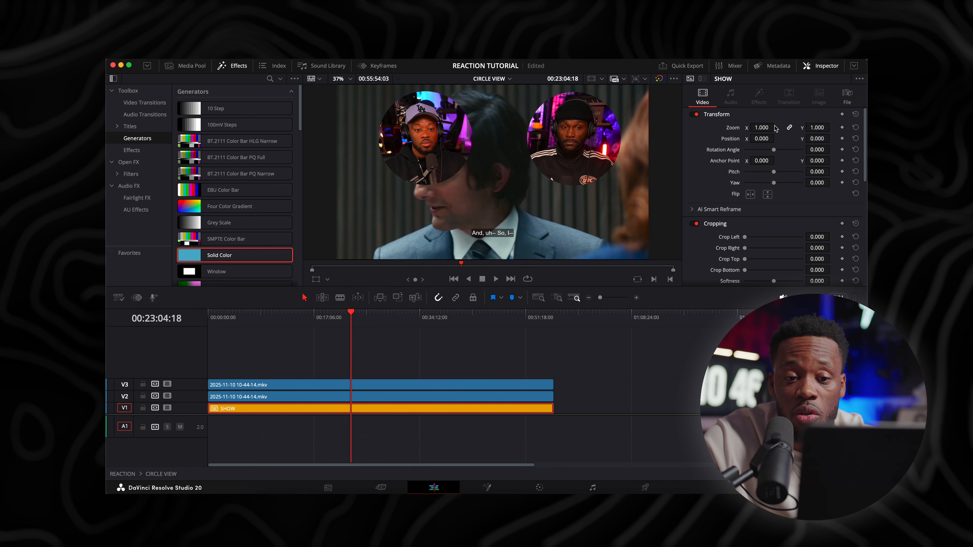
{"action": "left_click_drag", "start_coordinate": [761, 127], "coordinate": [777, 127]}
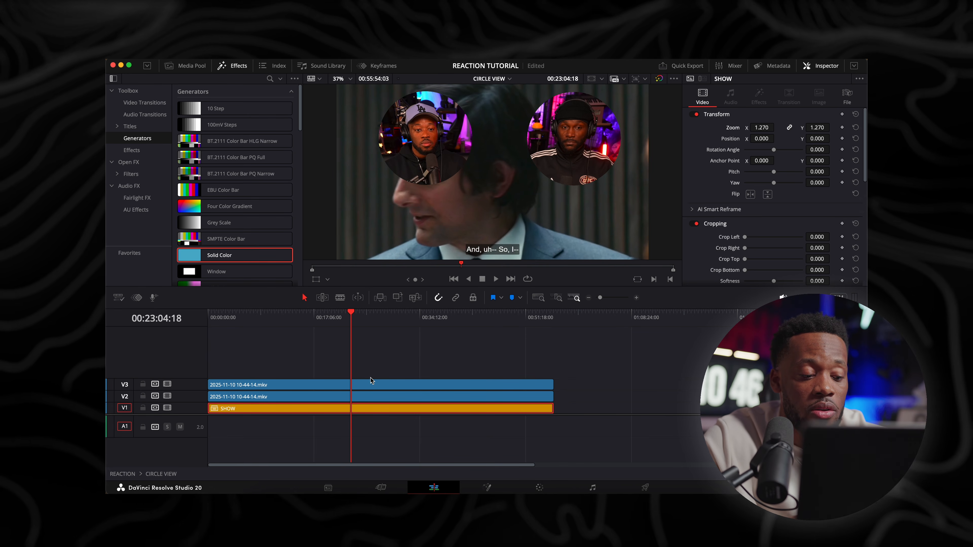
Transform the V3 reaction clip in the viewer, moving the circle of the man in the cap to the frame's lower-left corner at X -399.180, Y -878.267
{"action": "left_click", "coordinate": [364, 384]}
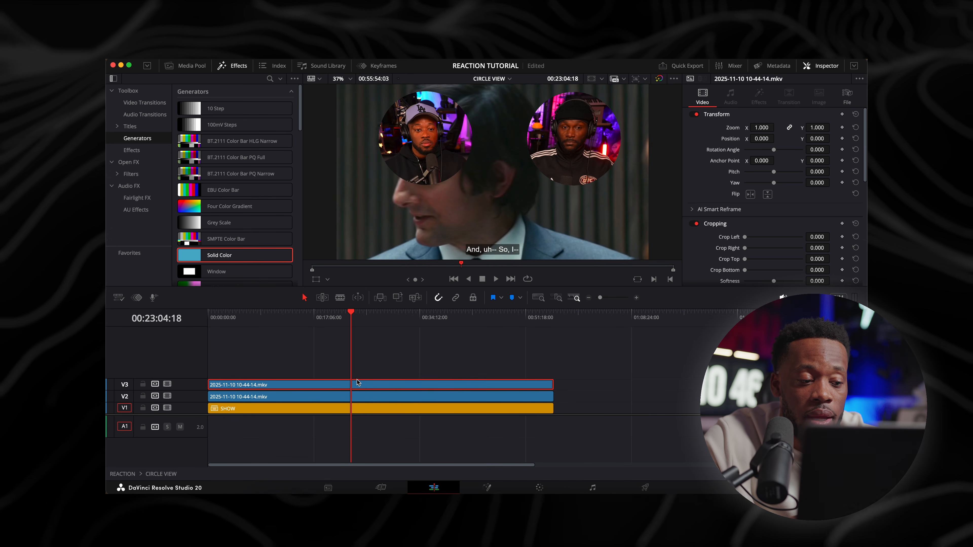
{"action": "left_click", "coordinate": [316, 280]}
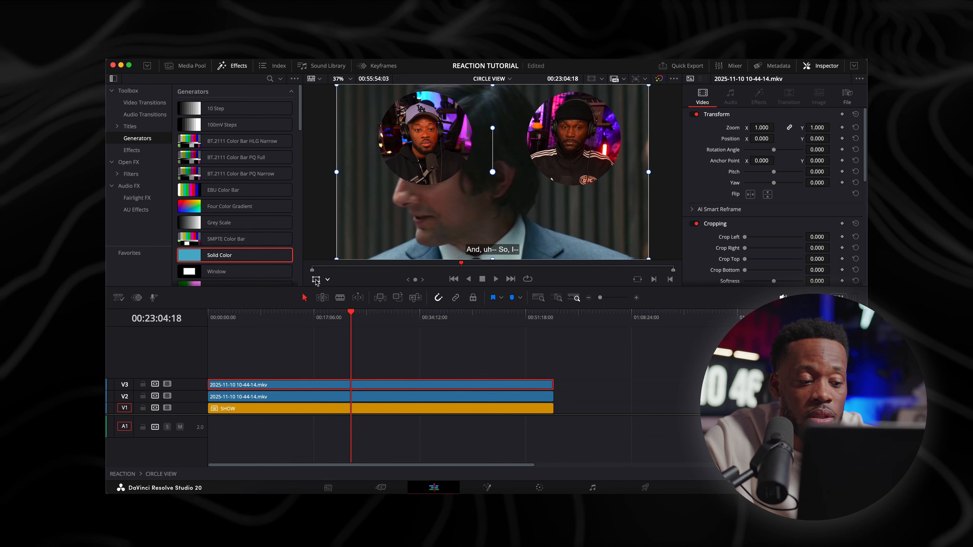
{"action": "left_click", "coordinate": [327, 280]}
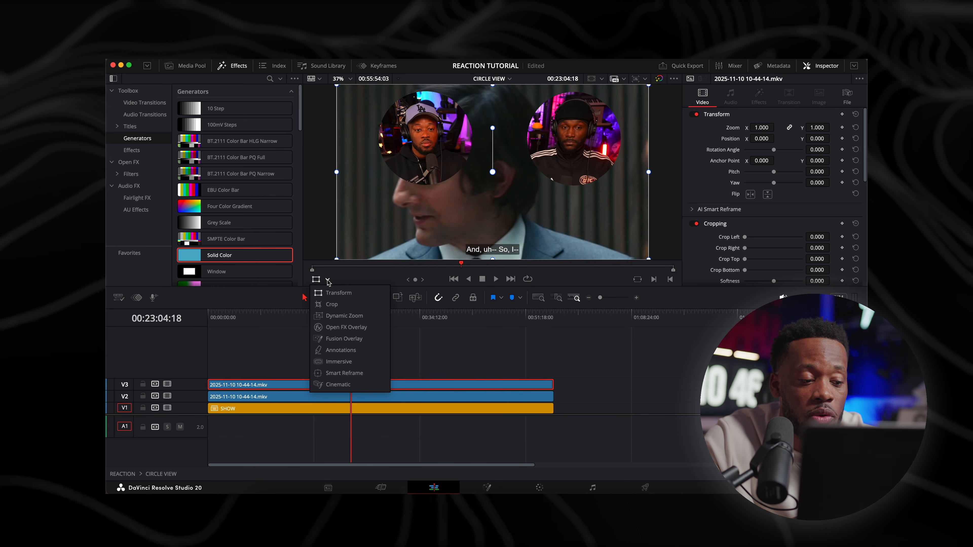
{"action": "left_click", "coordinate": [339, 293]}
{"action": "left_click_drag", "start_coordinate": [436, 142], "coordinate": [404, 197]}
{"action": "scroll", "coordinate": [416, 192], "scroll_direction": "down", "scroll_amount": 5}
{"action": "scroll", "coordinate": [416, 193], "scroll_direction": "up", "scroll_amount": 3}
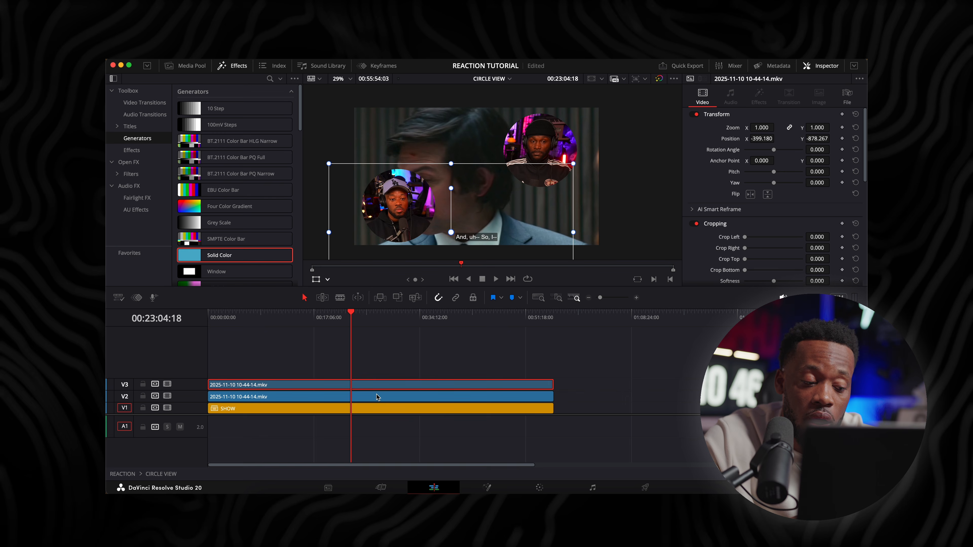
Move the V2 clip with the man in the track jacket to the frame's lower-right corner at position X 221.650, Y -900.451
{"action": "left_click", "coordinate": [375, 397]}
{"action": "left_click_drag", "start_coordinate": [546, 155], "coordinate": [560, 213]}
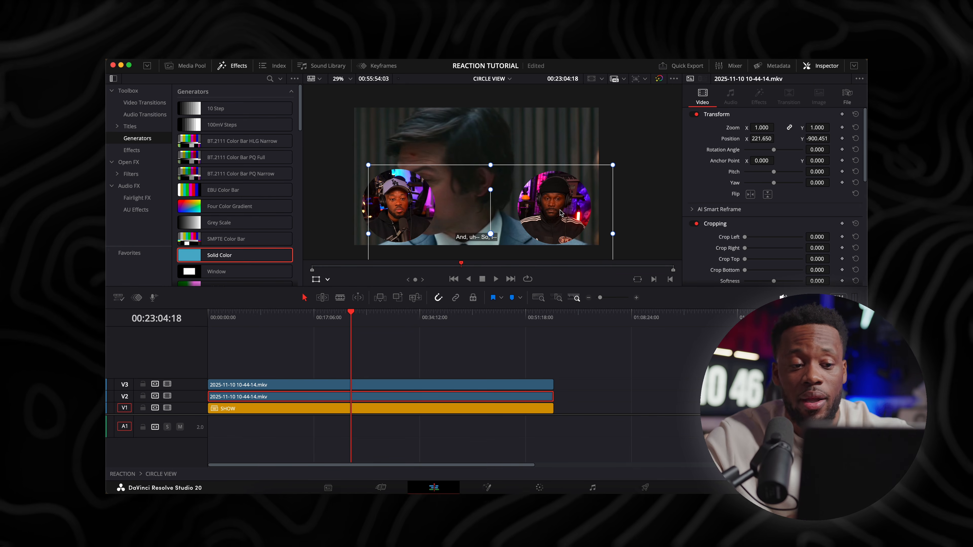
{"action": "left_click", "coordinate": [505, 355]}
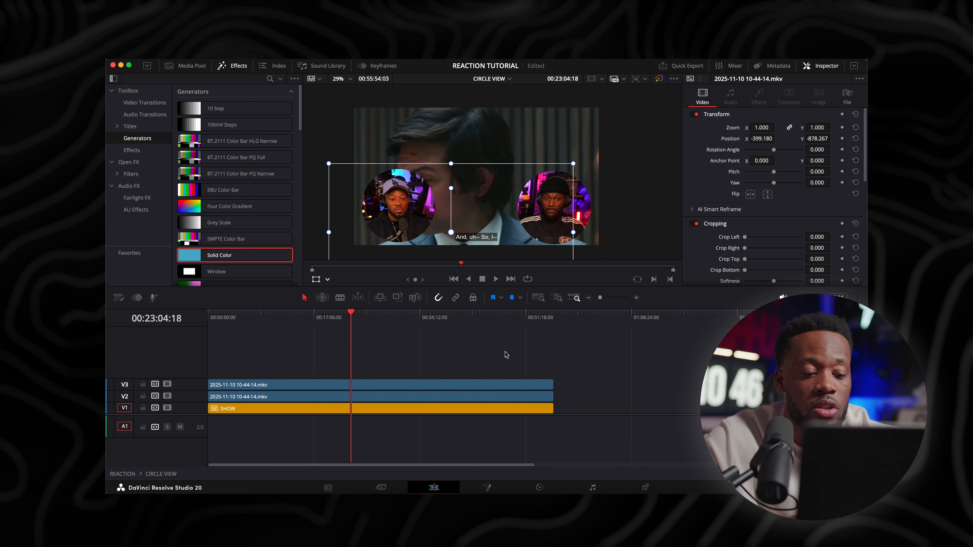
Import 9.png from the 4K-Plastic-Wrap-Textures-Volume-2 folder in Finder into the Master bin and open that bin
{"action": "left_click", "coordinate": [195, 67]}
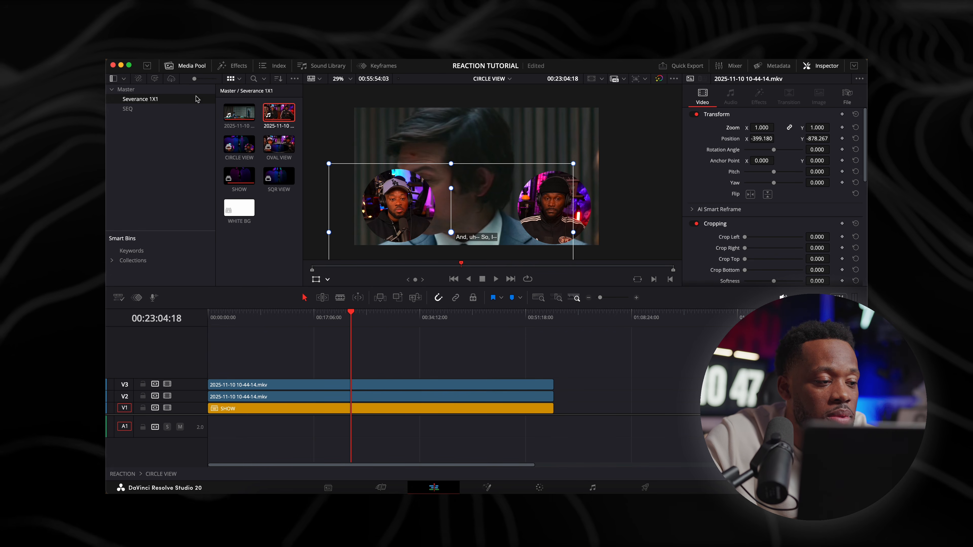
{"action": "left_click", "coordinate": [270, 493]}
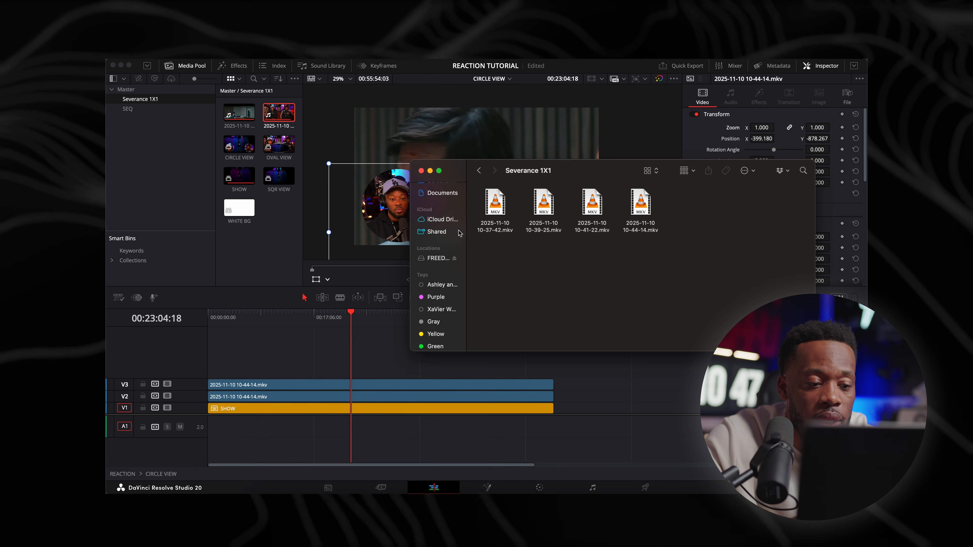
{"action": "scroll", "coordinate": [441, 268], "scroll_direction": "up", "scroll_amount": 10}
{"action": "left_click", "coordinate": [436, 307]}
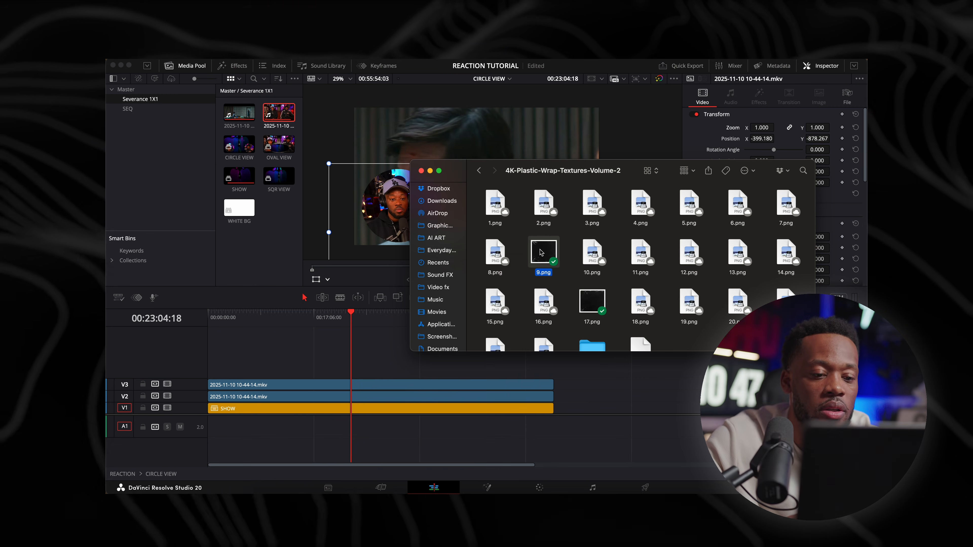
{"action": "left_click_drag", "start_coordinate": [541, 252], "coordinate": [136, 93]}
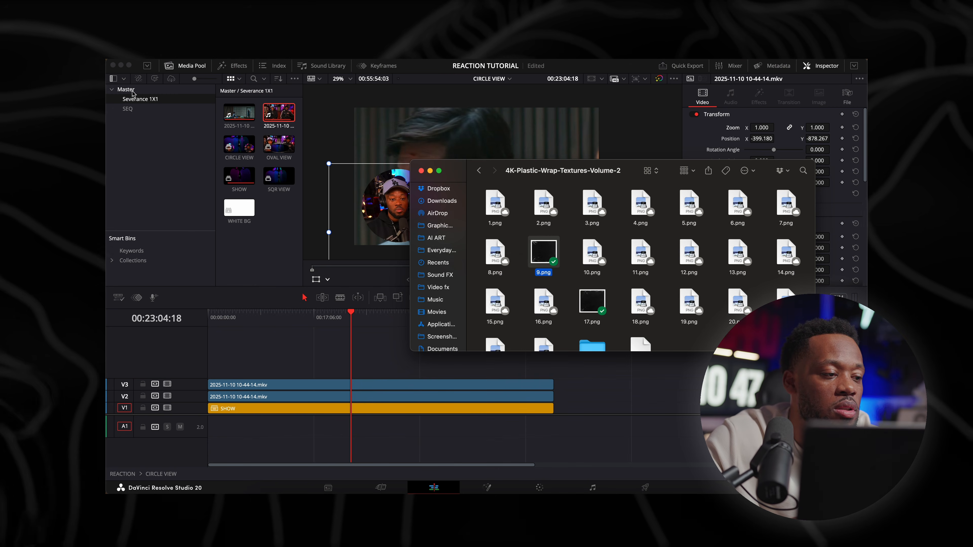
{"action": "left_click", "coordinate": [133, 93]}
Raise the two reaction clips to tracks V5 and V4 and place the 9.png texture on V2 above the SHOW clip
{"action": "left_click_drag", "start_coordinate": [243, 118], "coordinate": [237, 321]}
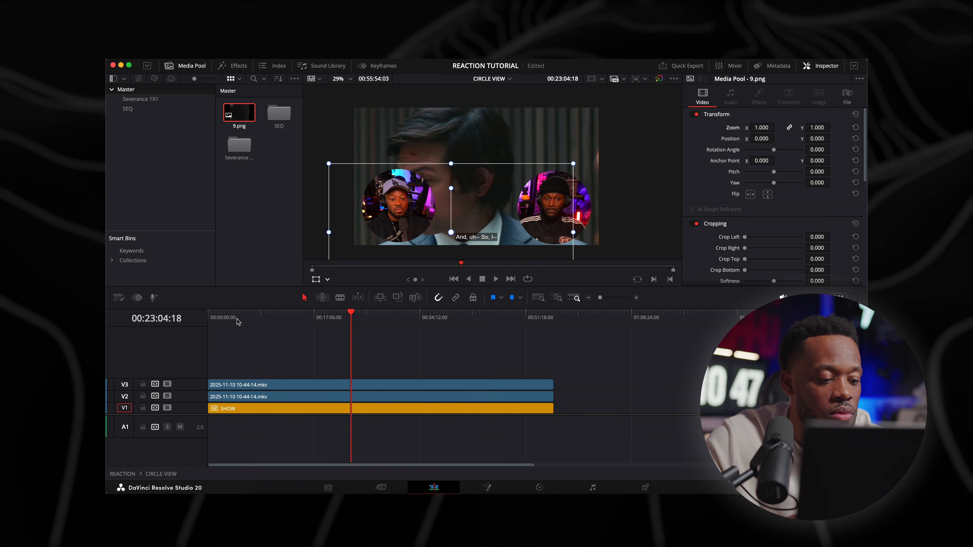
{"action": "left_click_drag", "start_coordinate": [239, 385], "coordinate": [242, 360]}
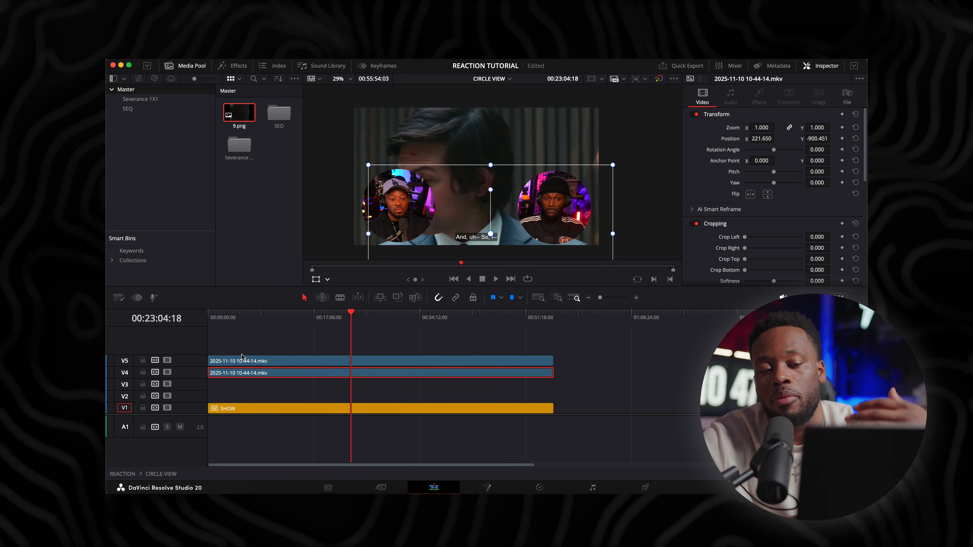
{"action": "left_click_drag", "start_coordinate": [234, 115], "coordinate": [354, 398]}
Extend the 9.png clip on V2 in both directions so it spans the full length of the SHOW clip
{"action": "key", "text": "super+equal"}
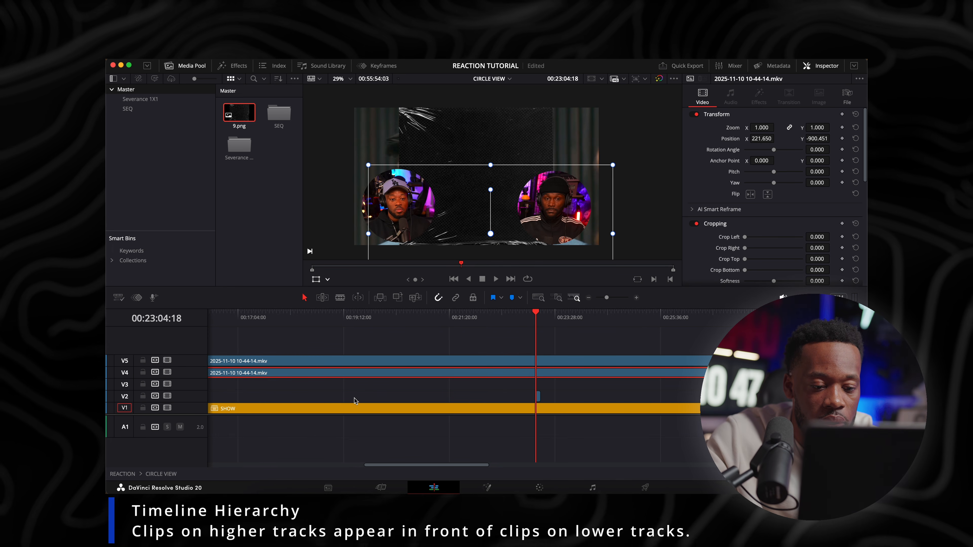
{"action": "key", "text": "super+equal"}
{"action": "left_click_drag", "start_coordinate": [542, 401], "coordinate": [154, 384]}
{"action": "key", "text": "super+minus"}
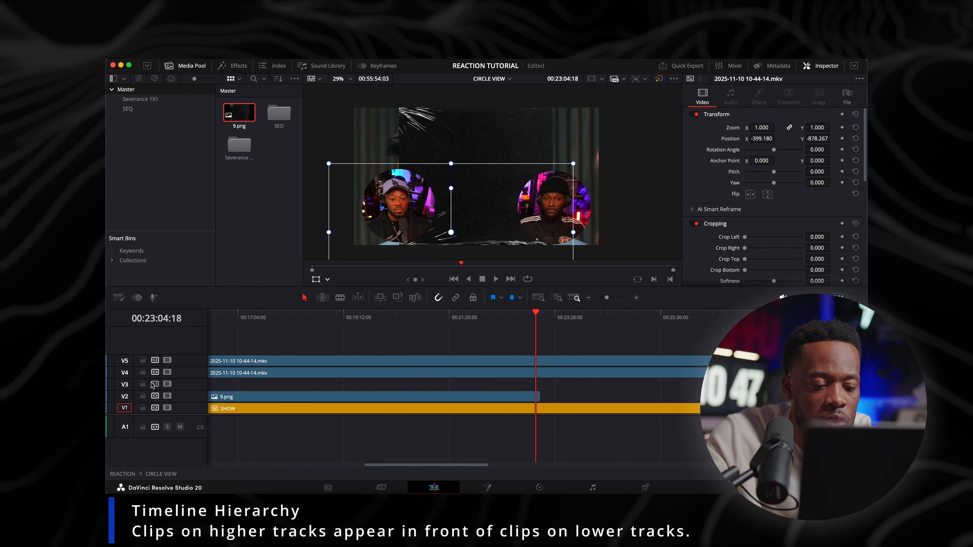
{"action": "key", "text": "super+minus"}
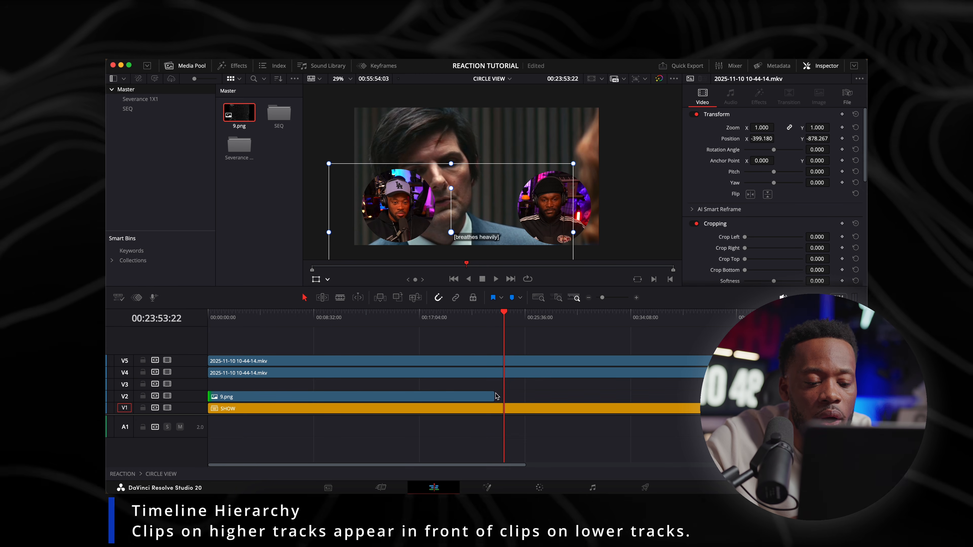
{"action": "key", "text": "super+minus"}
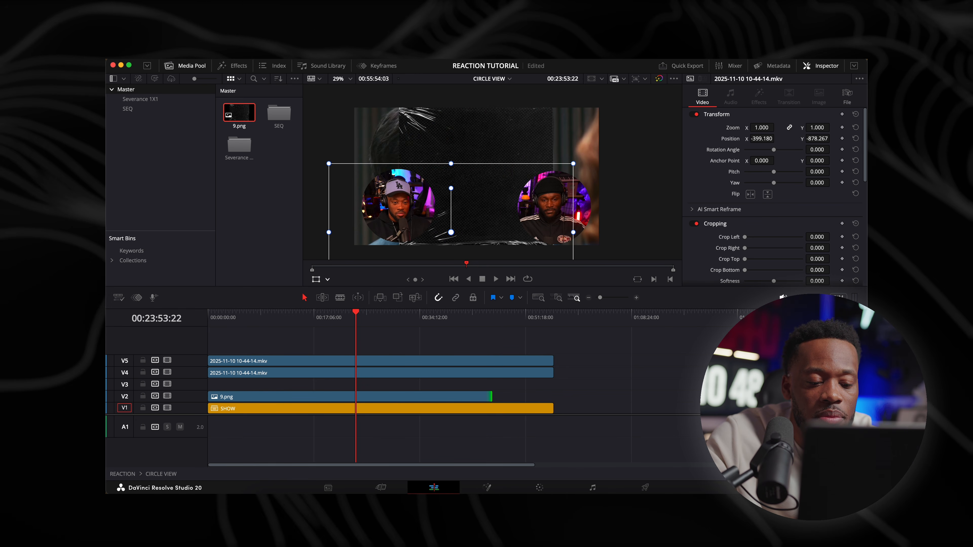
{"action": "left_click_drag", "start_coordinate": [492, 397], "coordinate": [553, 396]}
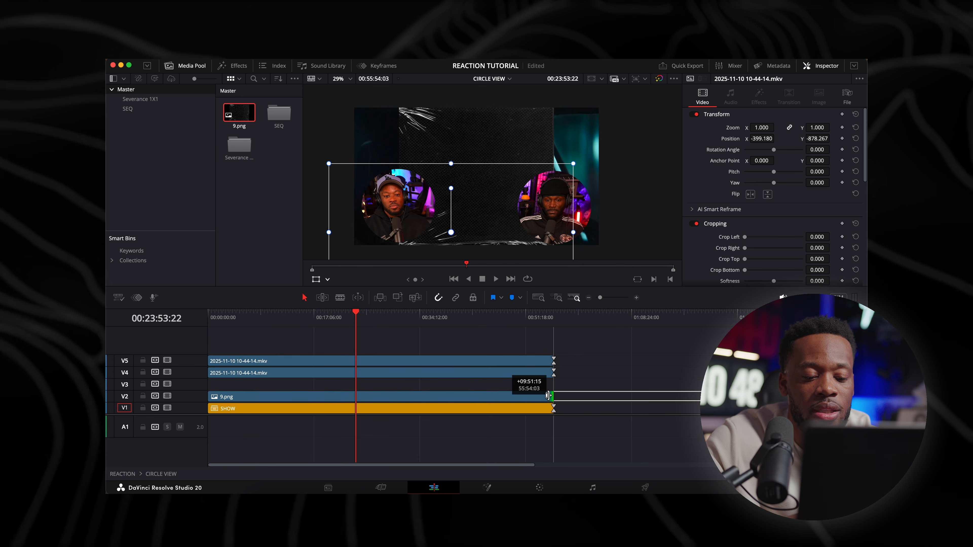
Lower both reaction clips one track to V4 and V3, directly above the 9.png texture
{"action": "left_click", "coordinate": [522, 361]}
{"action": "left_click", "coordinate": [514, 371], "text": "super"}
{"action": "left_click_drag", "start_coordinate": [514, 372], "coordinate": [513, 384]}
Scale the 9.png texture to a zoom of 1.670 and set its Y position to 624.000 so it covers the frame
{"action": "left_click", "coordinate": [468, 394]}
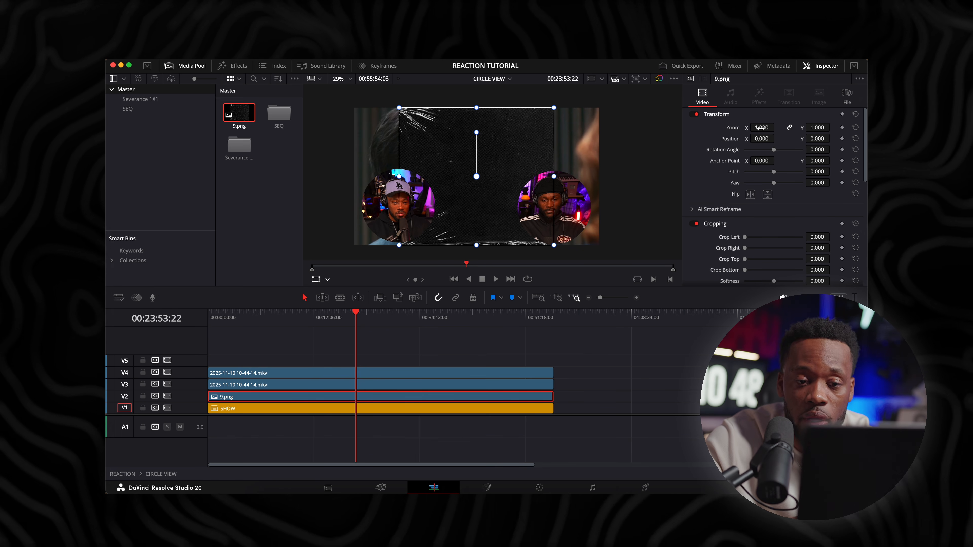
{"action": "left_click_drag", "start_coordinate": [771, 128], "coordinate": [777, 127]}
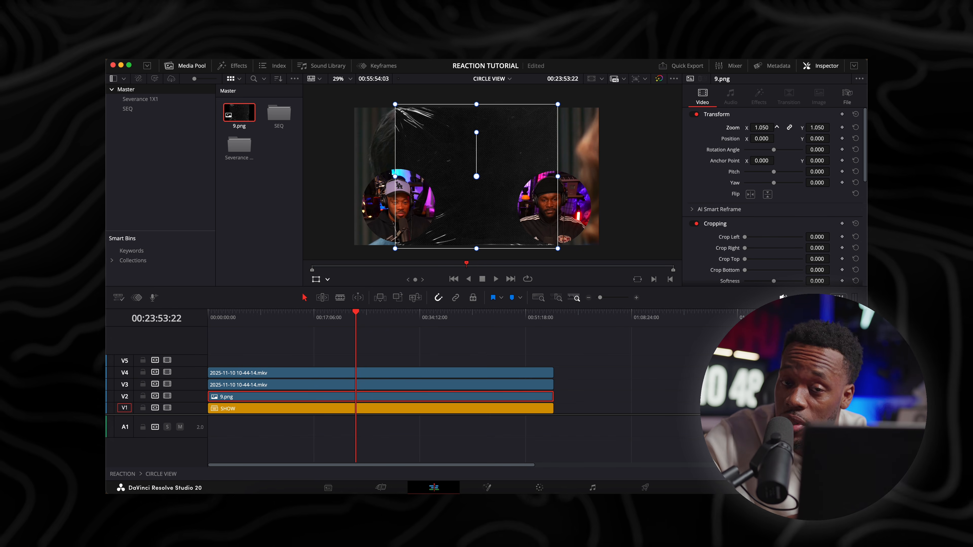
{"action": "left_click_drag", "start_coordinate": [777, 128], "coordinate": [853, 127]}
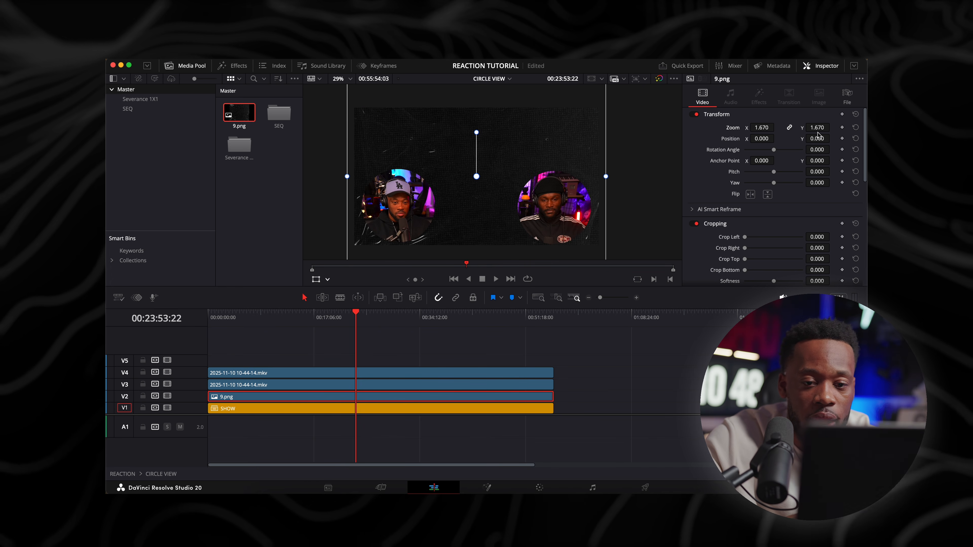
{"action": "mouse_move", "coordinate": [815, 139]}
{"action": "left_mouse_down"}
{"action": "mouse_move", "coordinate": [840, 138]}
{"action": "mouse_move", "coordinate": [816, 142]}
{"action": "left_mouse_up"}
Preview blend modes for the 9.png texture on V2 and set its composite mode to Color Dodge
{"action": "scroll", "coordinate": [762, 227], "scroll_direction": "down", "scroll_amount": 2}
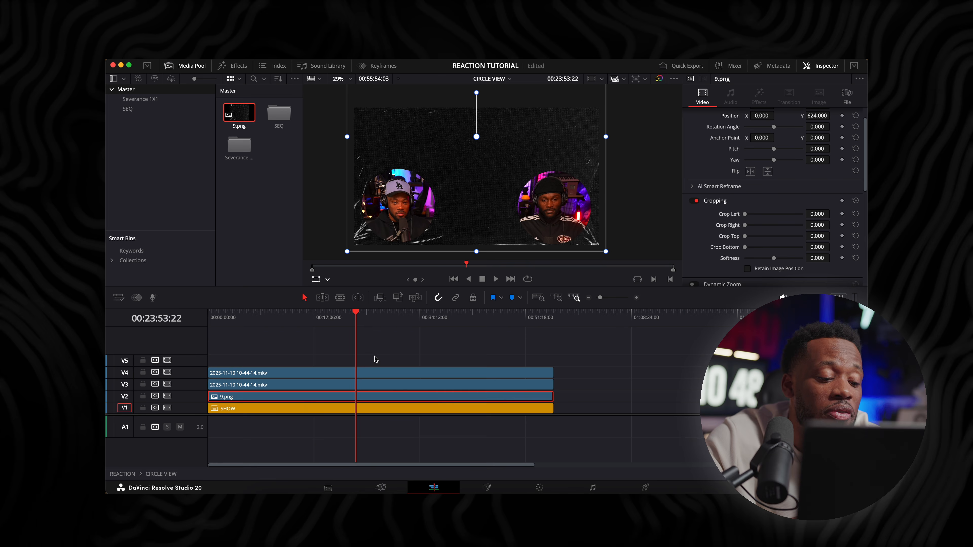
{"action": "left_click", "coordinate": [378, 384]}
{"action": "left_click", "coordinate": [375, 397]}
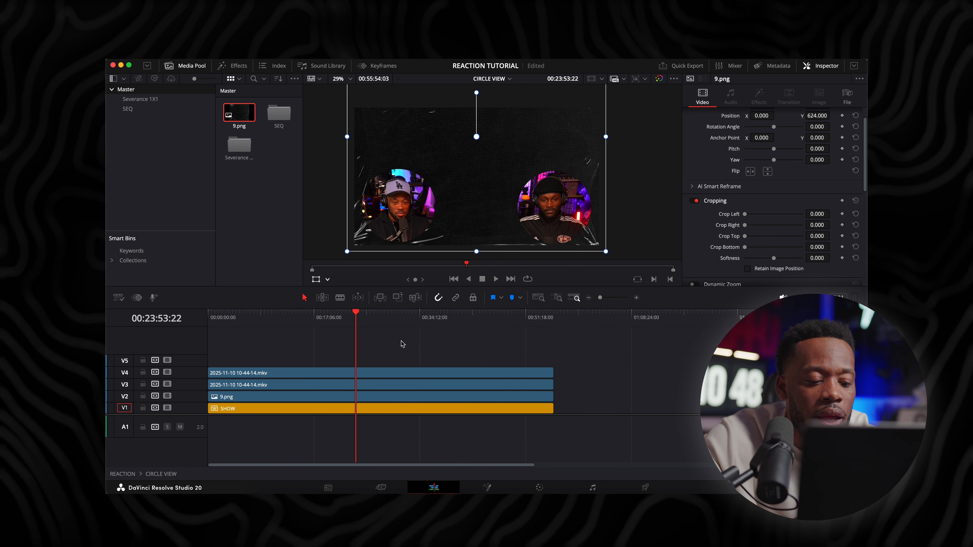
{"action": "left_click", "coordinate": [393, 397]}
{"action": "scroll", "coordinate": [766, 200], "scroll_direction": "down", "scroll_amount": 5}
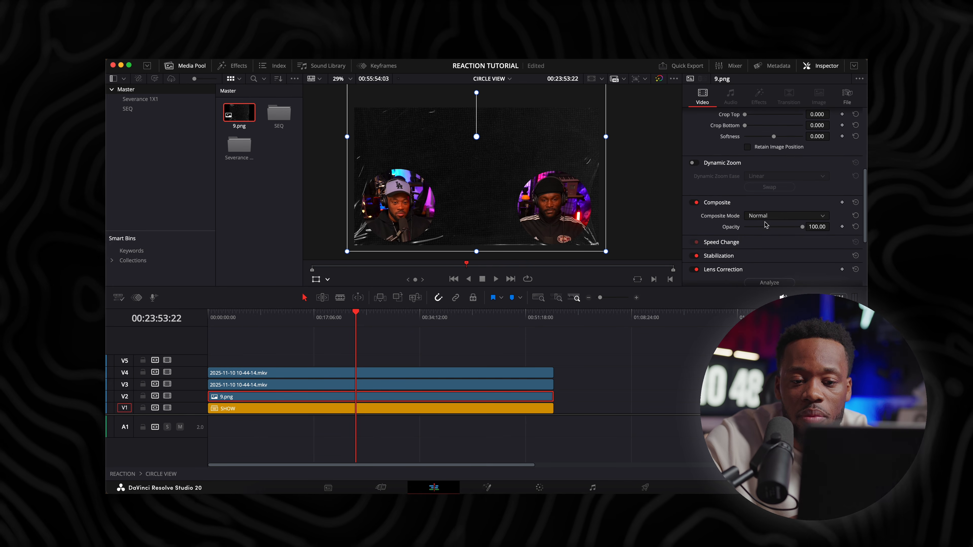
{"action": "left_click", "coordinate": [764, 218]}
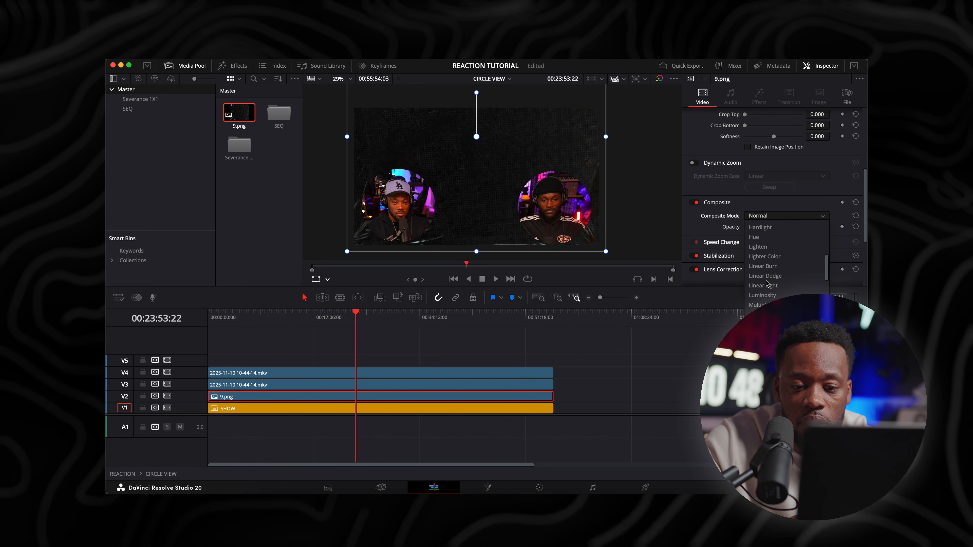
{"action": "scroll", "coordinate": [765, 253], "scroll_direction": "down", "scroll_amount": 2}
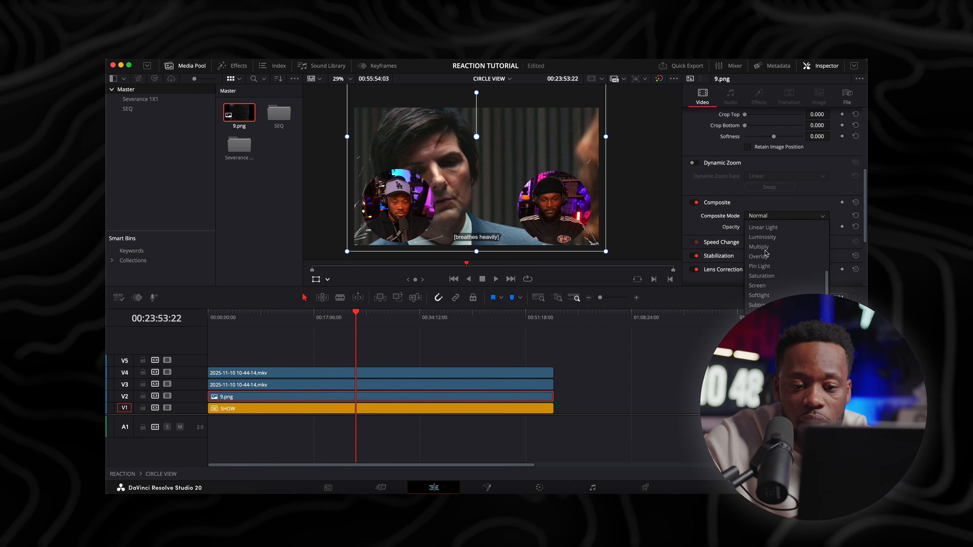
{"action": "scroll", "coordinate": [762, 288], "scroll_direction": "up", "scroll_amount": 3}
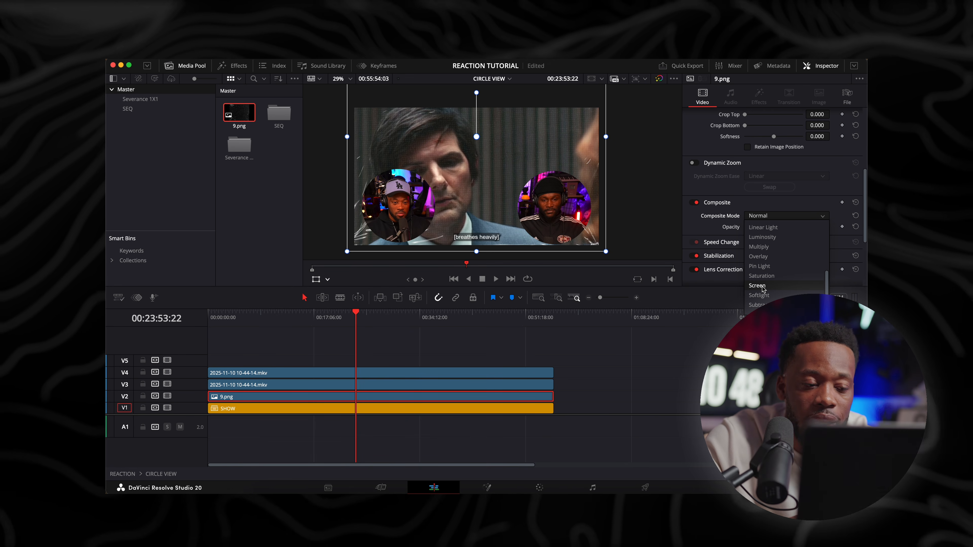
{"action": "scroll", "coordinate": [764, 278], "scroll_direction": "up", "scroll_amount": 1}
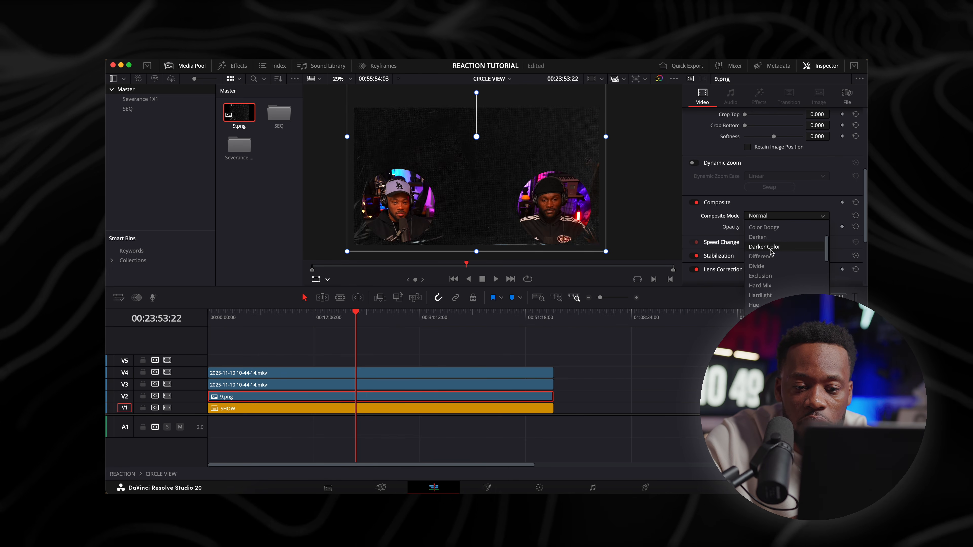
{"action": "left_click", "coordinate": [769, 228]}
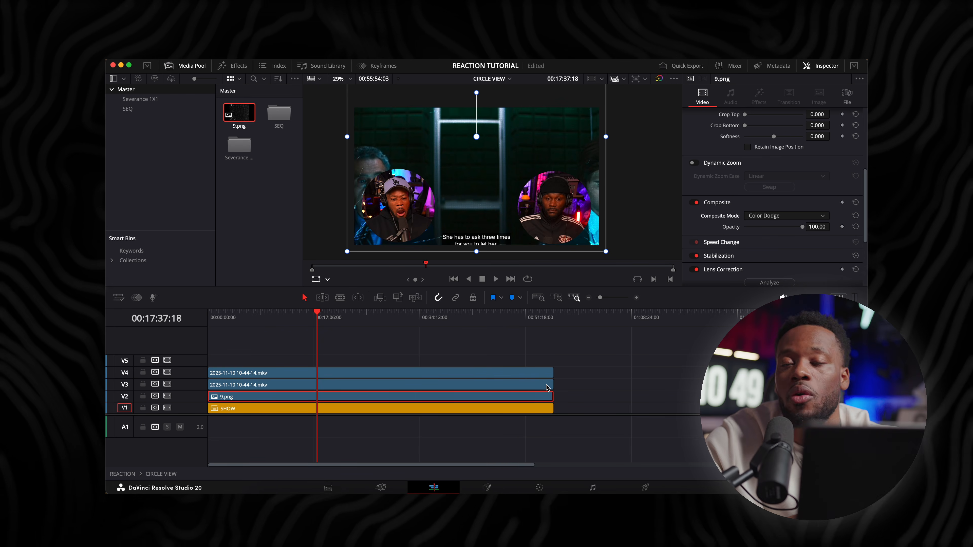
Return to the main REACTION timeline and place the playhead at 01:22:30:12
{"action": "left_click", "coordinate": [494, 80]}
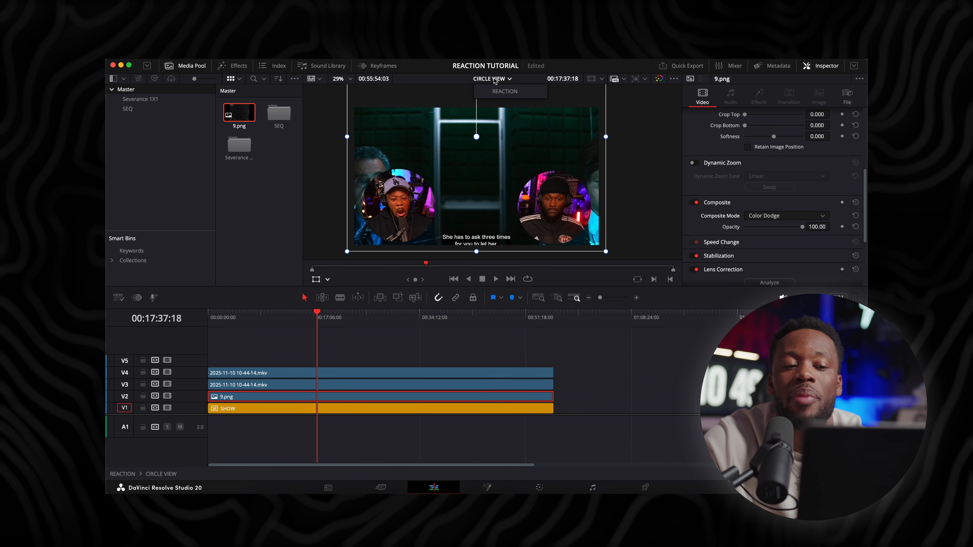
{"action": "left_click", "coordinate": [498, 92]}
{"action": "left_click_drag", "start_coordinate": [312, 318], "coordinate": [347, 323]}
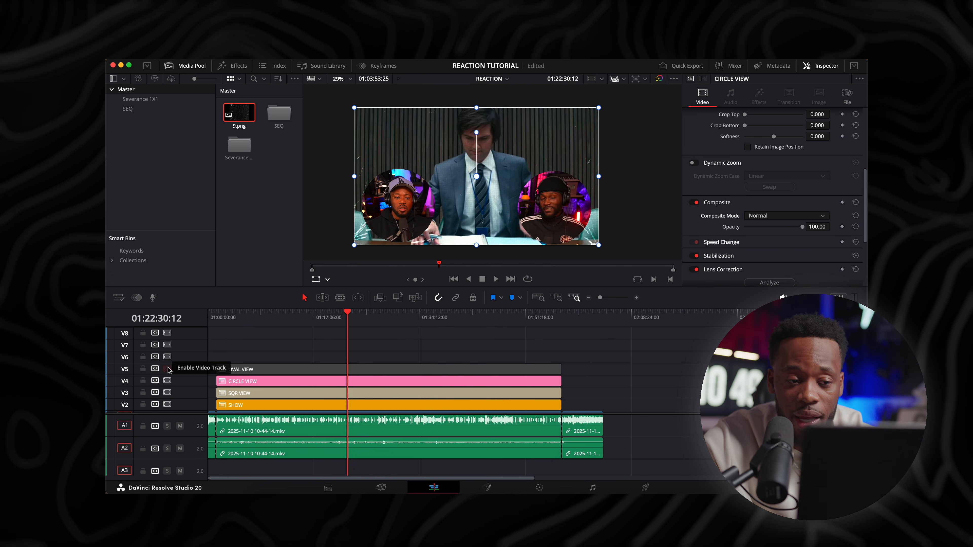
Enable track V5 briefly to check the oval view, and disable tracks V5 and V4 to expose the SQR VIEW clip
{"action": "left_click", "coordinate": [168, 369]}
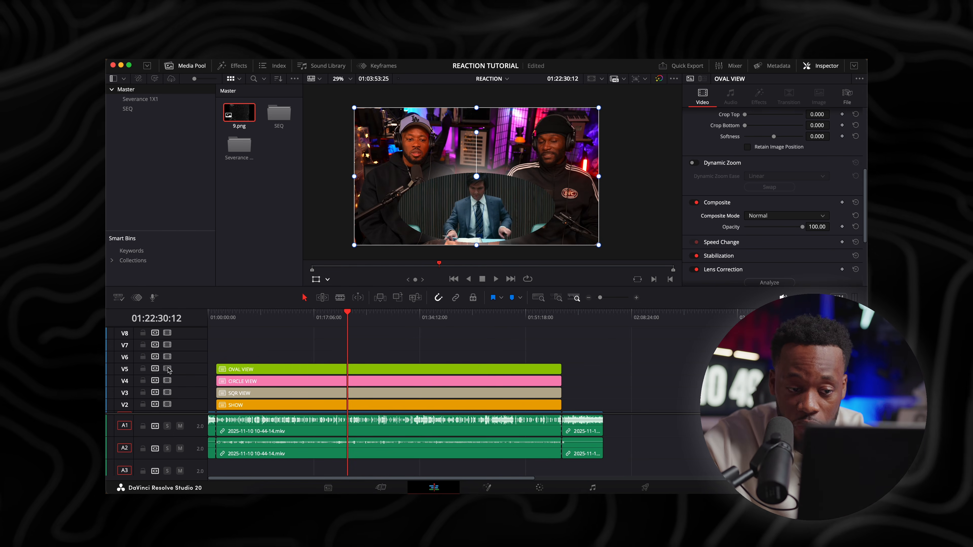
{"action": "left_click", "coordinate": [168, 369]}
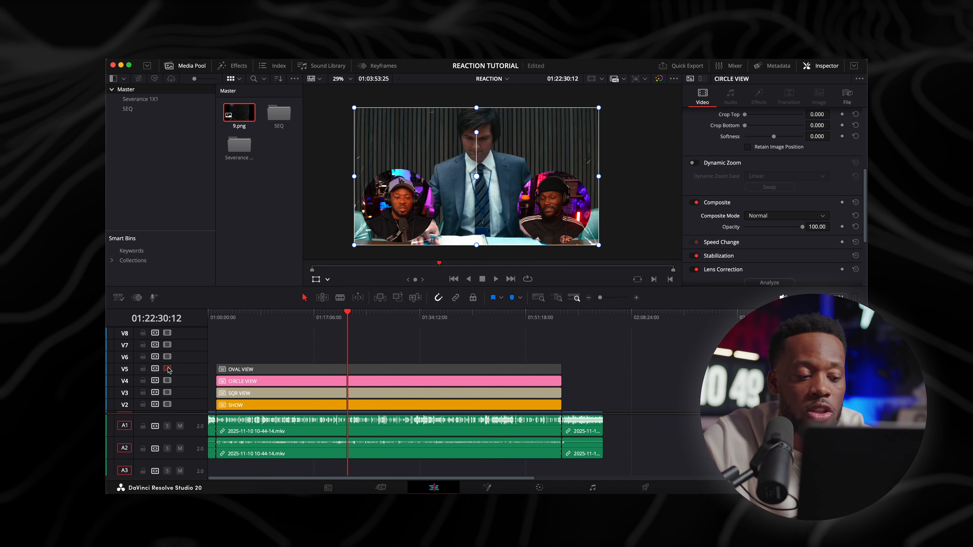
{"action": "left_click", "coordinate": [168, 381]}
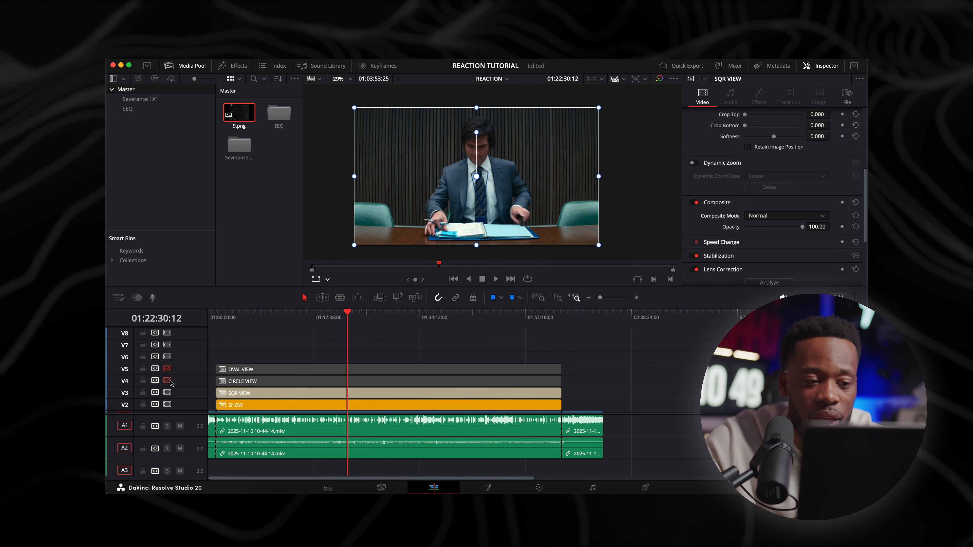
Open the SQR VIEW compound clip in its own timeline and rearrange it with SHOW on V1 and the reaction footage on V3
{"action": "right_click", "coordinate": [305, 395]}
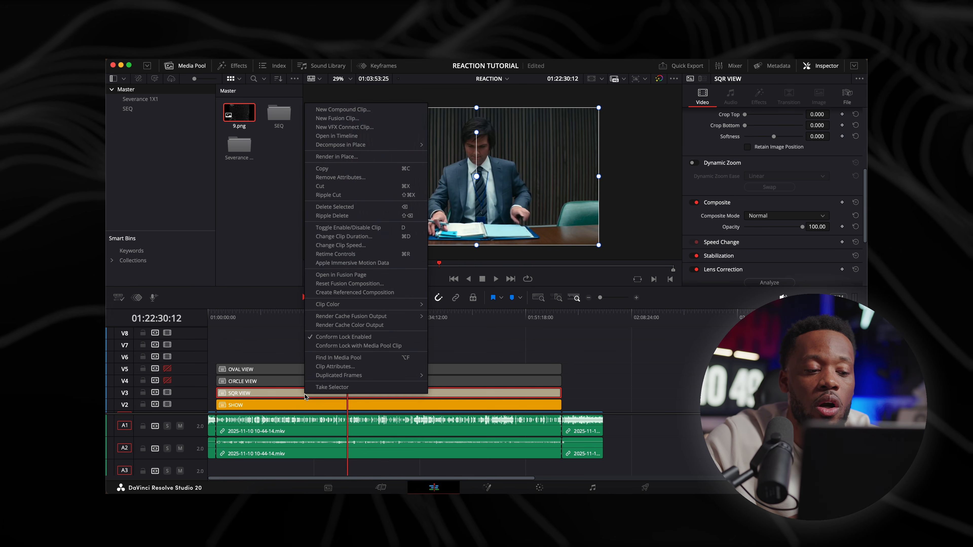
{"action": "left_click", "coordinate": [356, 136]}
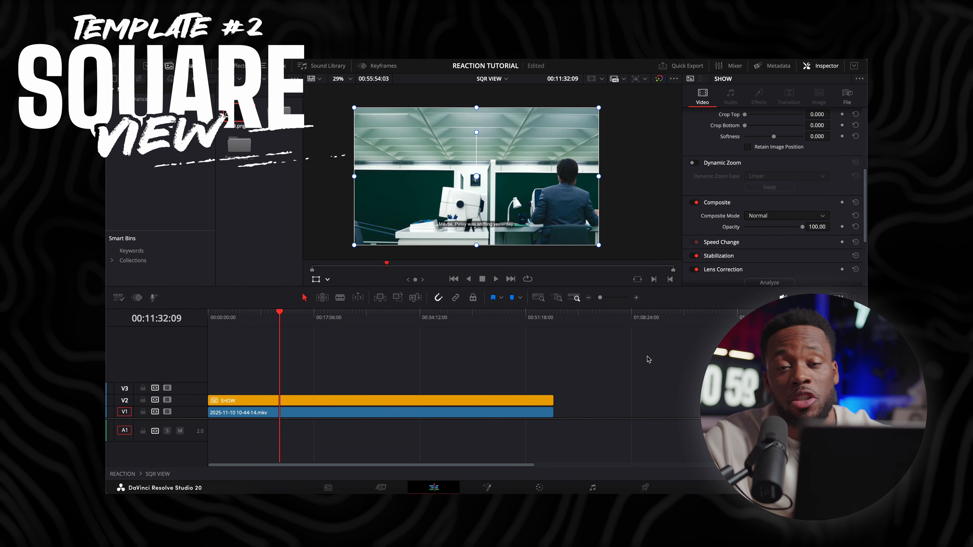
{"action": "mouse_move", "coordinate": [301, 414]}
{"action": "left_mouse_down"}
{"action": "mouse_move", "coordinate": [301, 388]}
{"action": "mouse_move", "coordinate": [292, 413]}
{"action": "left_mouse_up"}
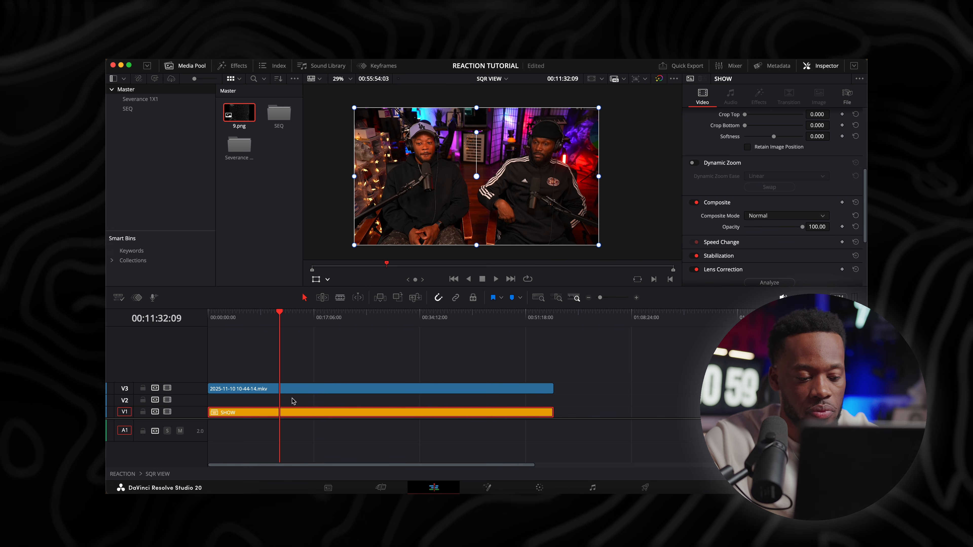
Add a Paper generator to track V2 between the reaction footage and the SHOW clip
{"action": "key", "text": "super+equal"}
{"action": "key", "text": "super+equal"}
{"action": "key", "text": "super+equal"}
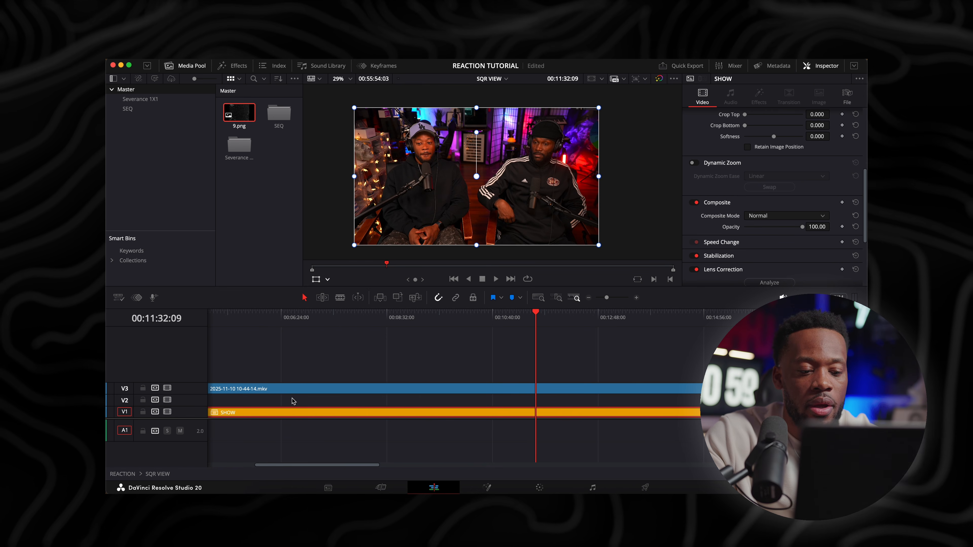
{"action": "key", "text": "super+equal"}
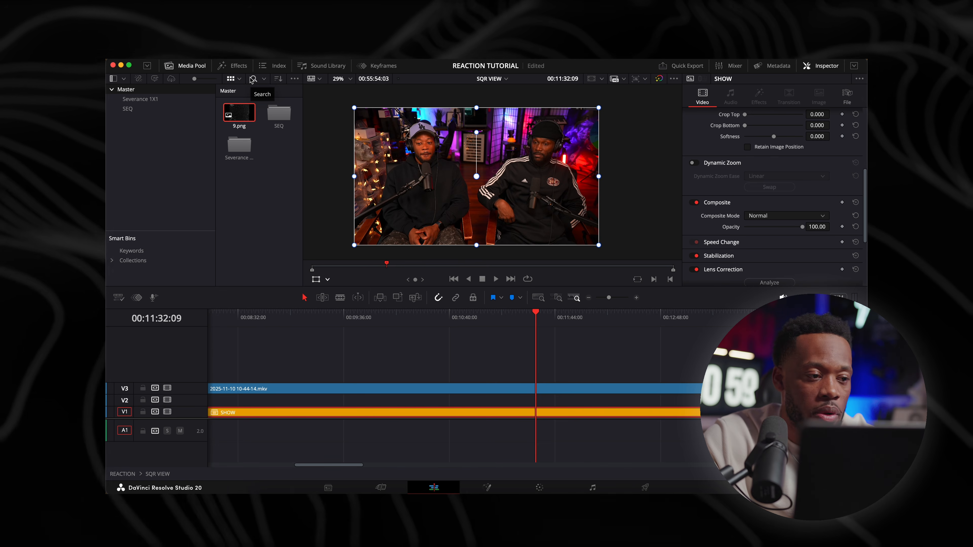
{"action": "left_click", "coordinate": [240, 67]}
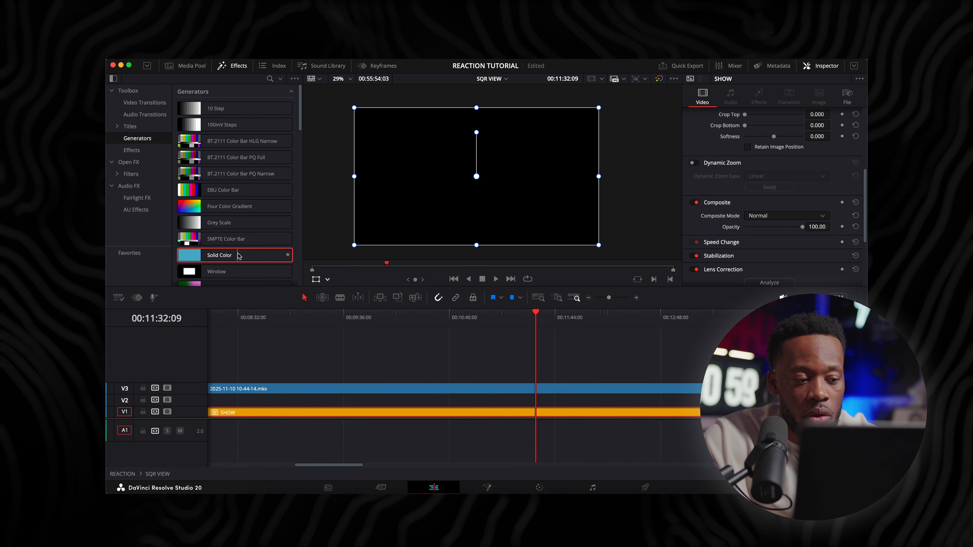
{"action": "scroll", "coordinate": [237, 256], "scroll_direction": "down", "scroll_amount": 10}
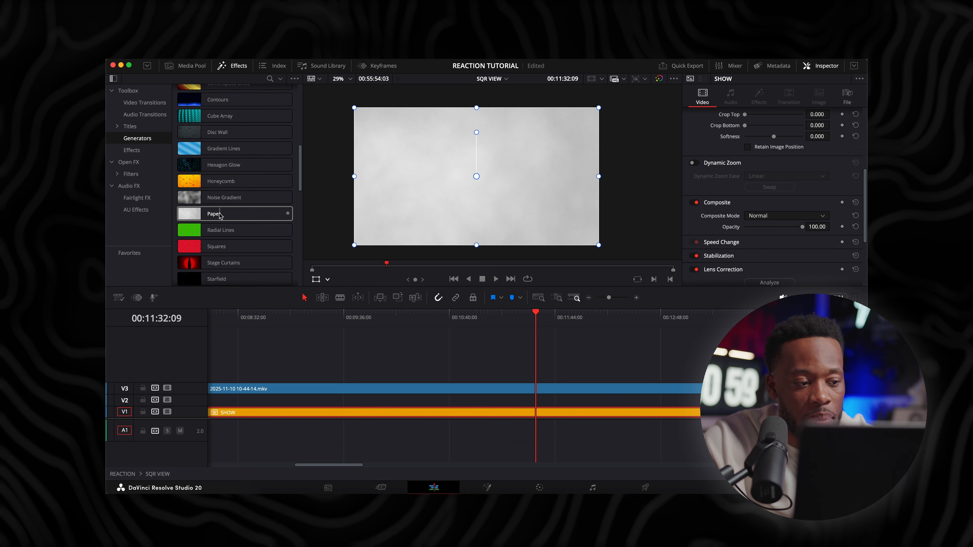
{"action": "left_click_drag", "start_coordinate": [213, 216], "coordinate": [545, 401]}
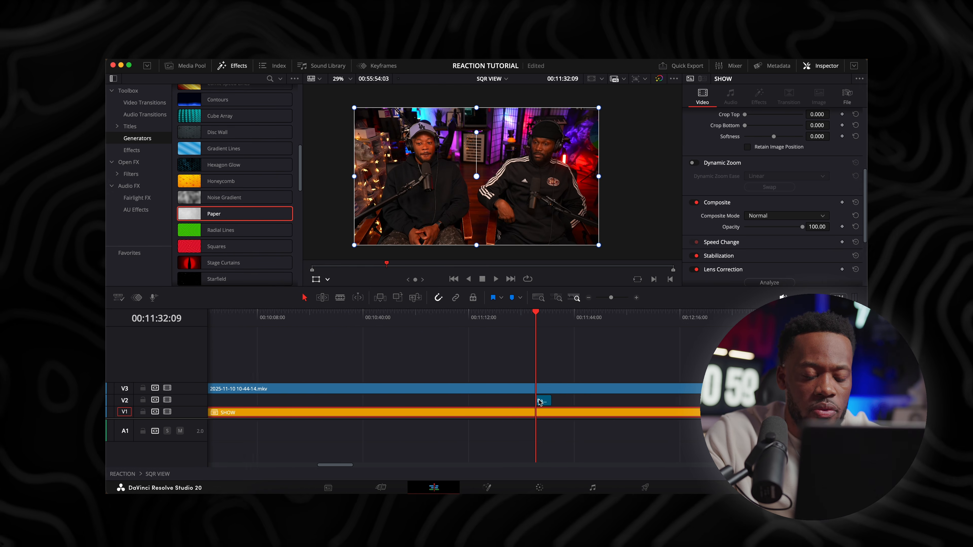
Extend the start of the Paper clip on V2 back to the beginning of the timeline
{"action": "key", "text": "super+equal"}
{"action": "key", "text": "super+equal"}
{"action": "key", "text": "super+equal"}
{"action": "left_click_drag", "start_coordinate": [538, 400], "coordinate": [164, 397]}
{"action": "key", "text": "super+minus"}
{"action": "key", "text": "super+minus"}
{"action": "key", "text": "super+minus"}
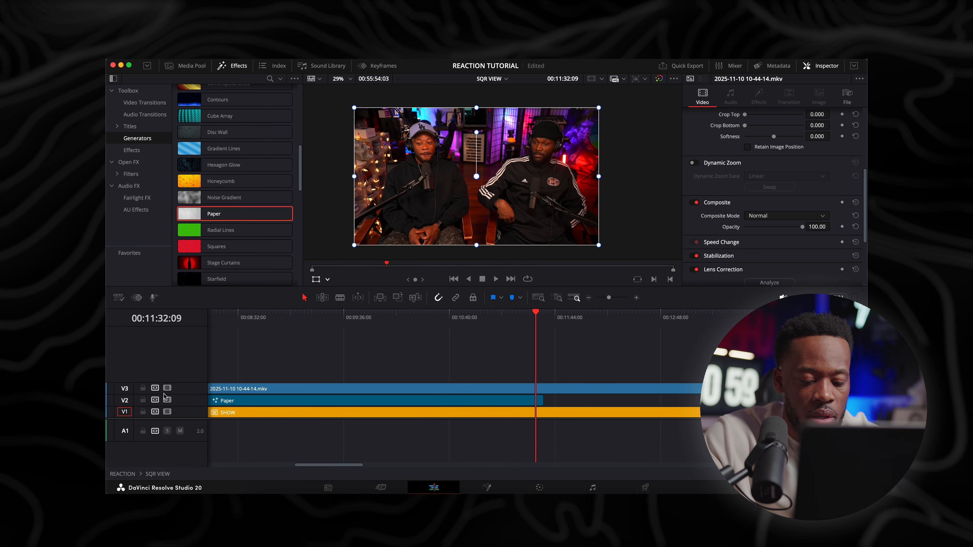
Extend the end of the Paper clip on V2 to match the end of the footage and SHOW clips
{"action": "key", "text": "super+minus"}
{"action": "key", "text": "super+minus"}
{"action": "left_click_drag", "start_coordinate": [495, 402], "coordinate": [827, 401]}
{"action": "key", "text": "super+minus"}
{"action": "key", "text": "super+minus"}
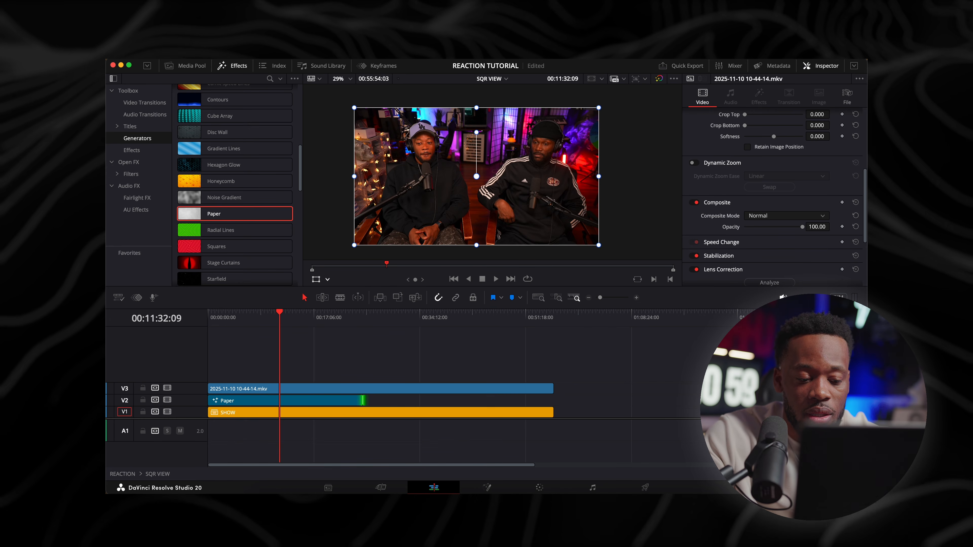
{"action": "left_click_drag", "start_coordinate": [361, 400], "coordinate": [553, 401]}
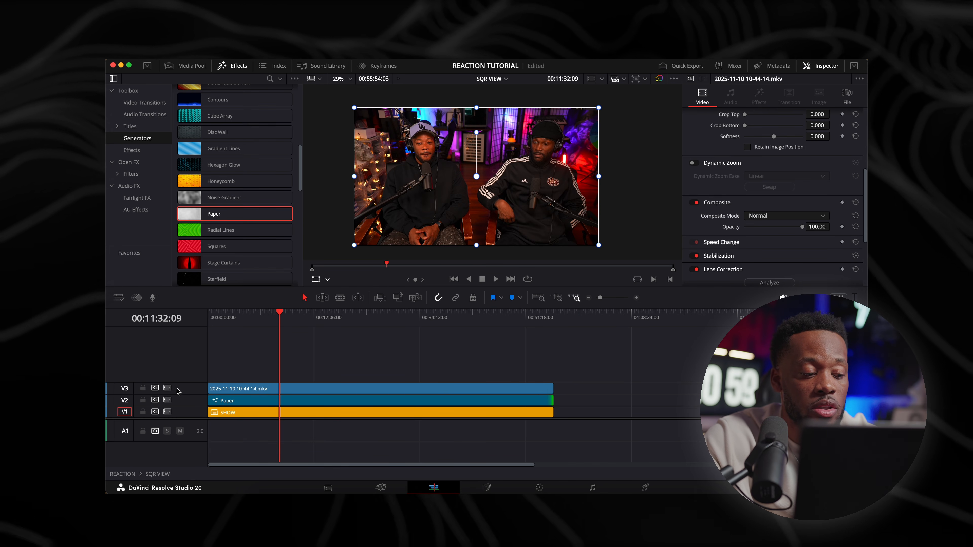
Disable track V3 briefly to view the Paper background on its own, and enable it again
{"action": "left_click", "coordinate": [167, 388]}
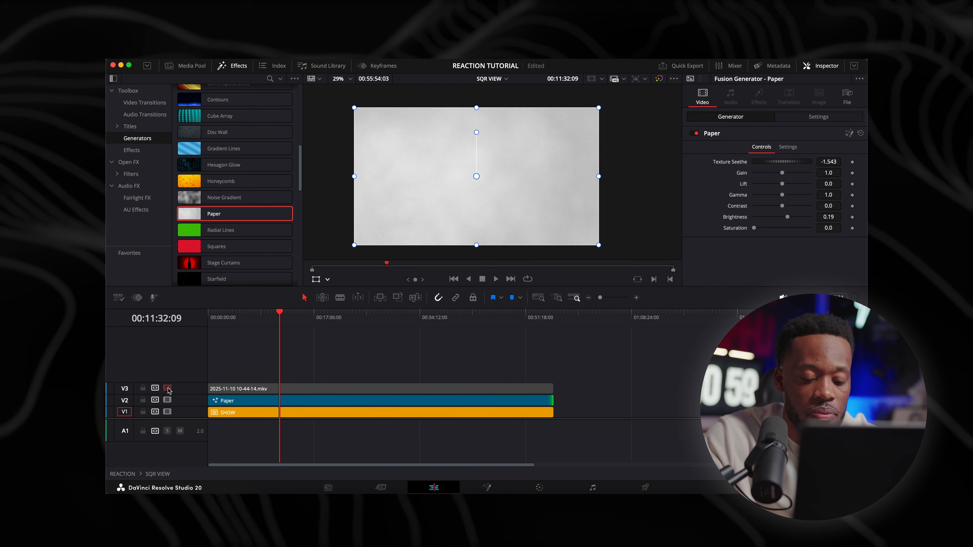
{"action": "key", "text": "super+equal"}
{"action": "key", "text": "super+equal"}
{"action": "key", "text": "super+minus"}
{"action": "key", "text": "super+minus"}
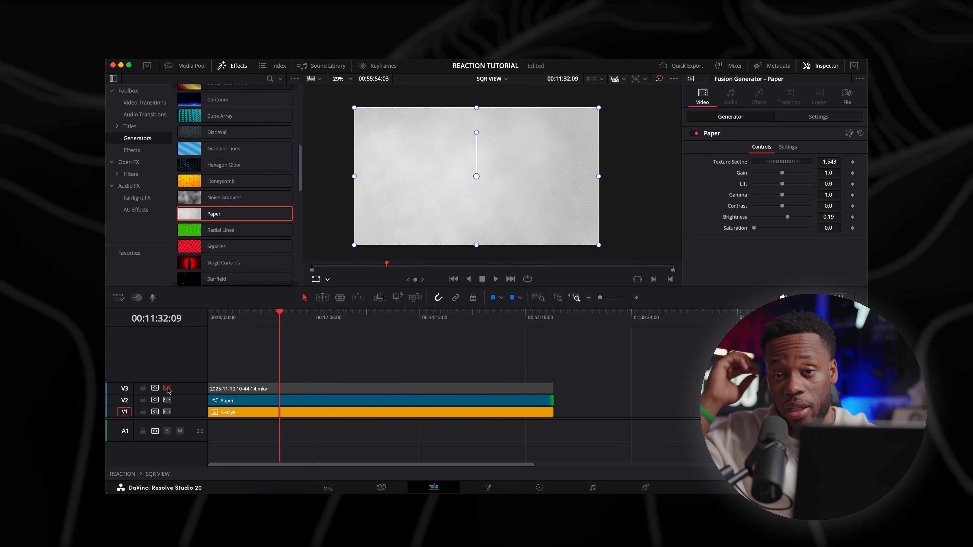
{"action": "left_click", "coordinate": [167, 388]}
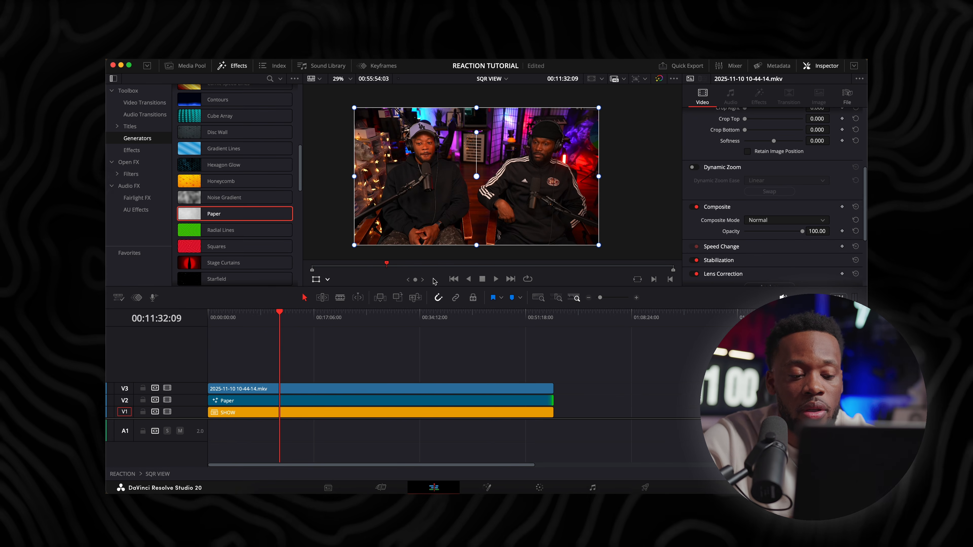
Place the playhead at 00:24:04:13 and scale the reaction footage on V3 to a zoom of 0.650
{"action": "left_click", "coordinate": [388, 400]}
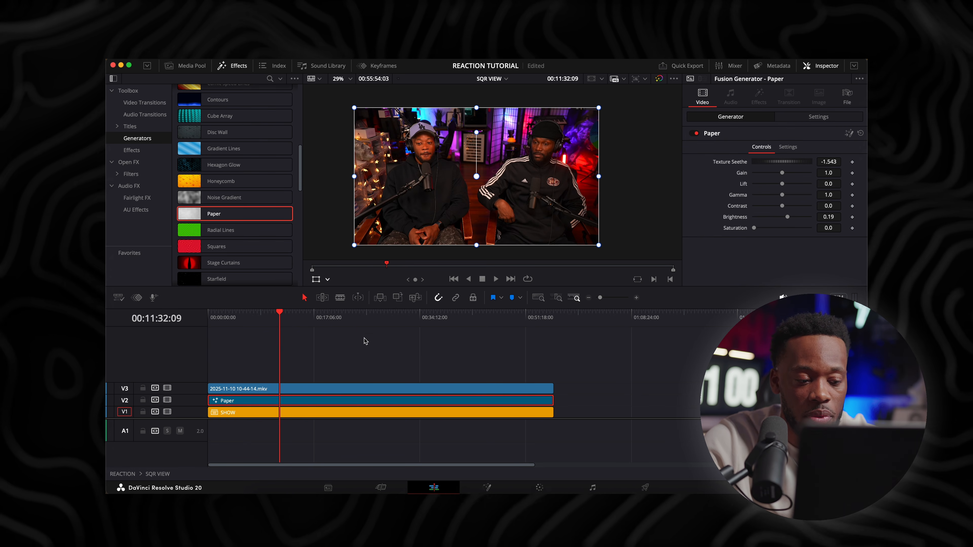
{"action": "left_click", "coordinate": [358, 326]}
{"action": "left_click", "coordinate": [375, 388]}
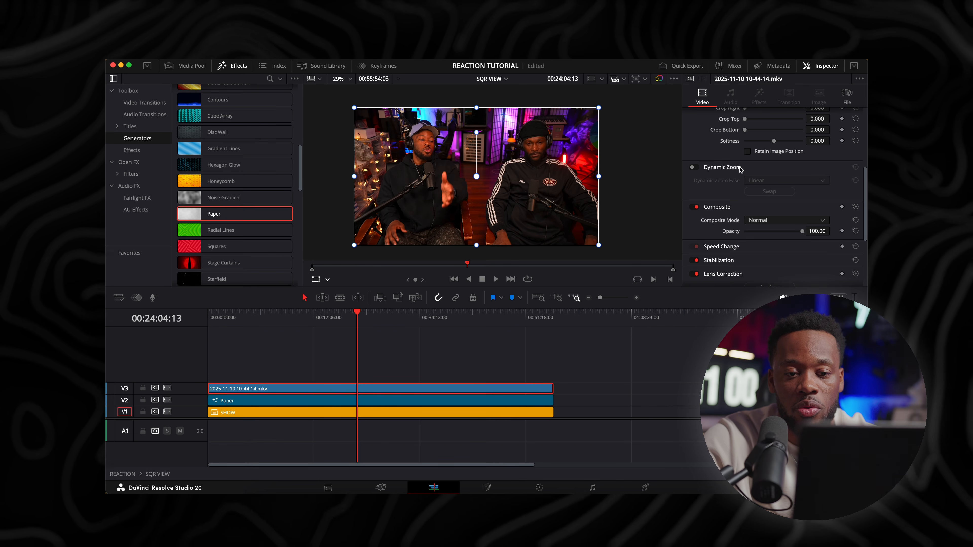
{"action": "scroll", "coordinate": [742, 167], "scroll_direction": "up", "scroll_amount": 5}
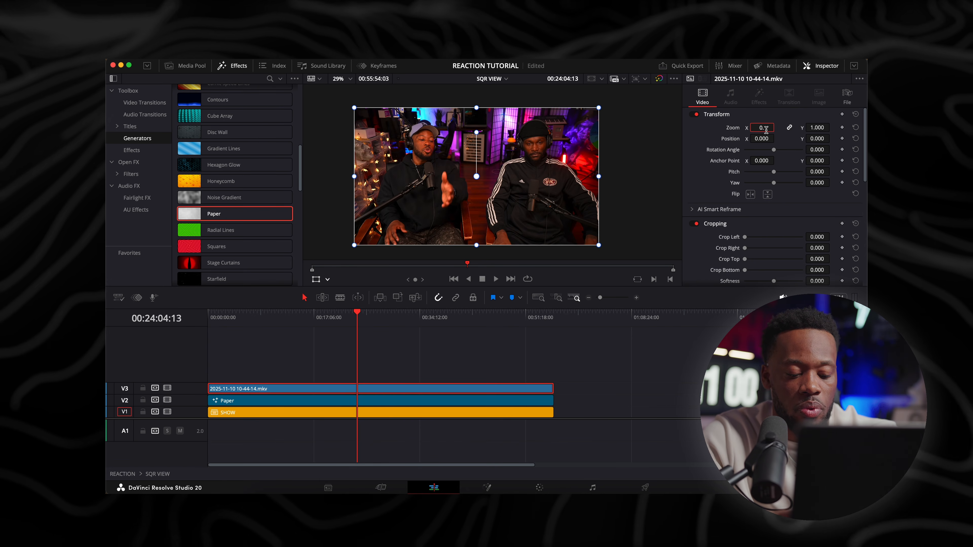
{"action": "key", "text": "Return"}
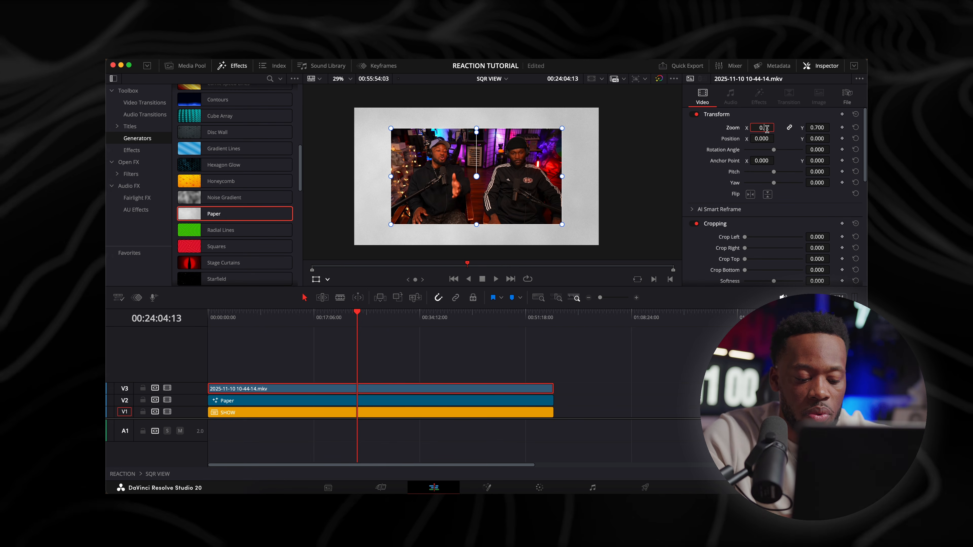
{"action": "key", "text": "Return"}
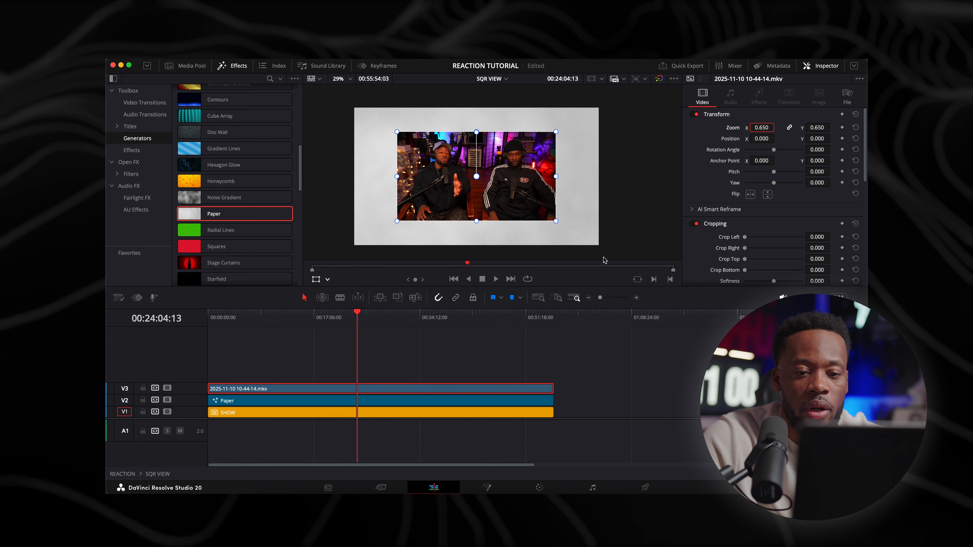
Extend the Paper clip well past the end of the other clips and convert it to a compound clip named PAPER BORDER
{"action": "left_click", "coordinate": [435, 400]}
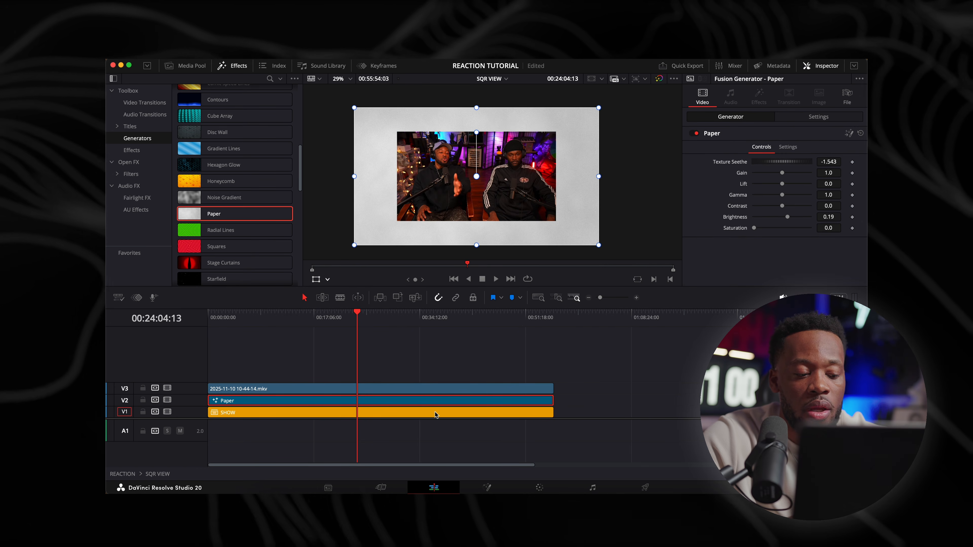
{"action": "left_click_drag", "start_coordinate": [553, 400], "coordinate": [801, 402]}
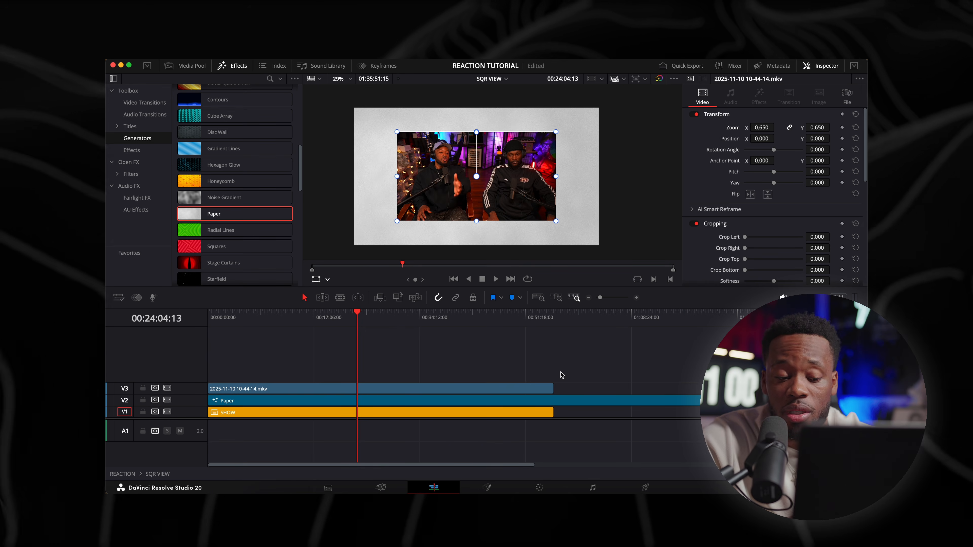
{"action": "left_click", "coordinate": [402, 400]}
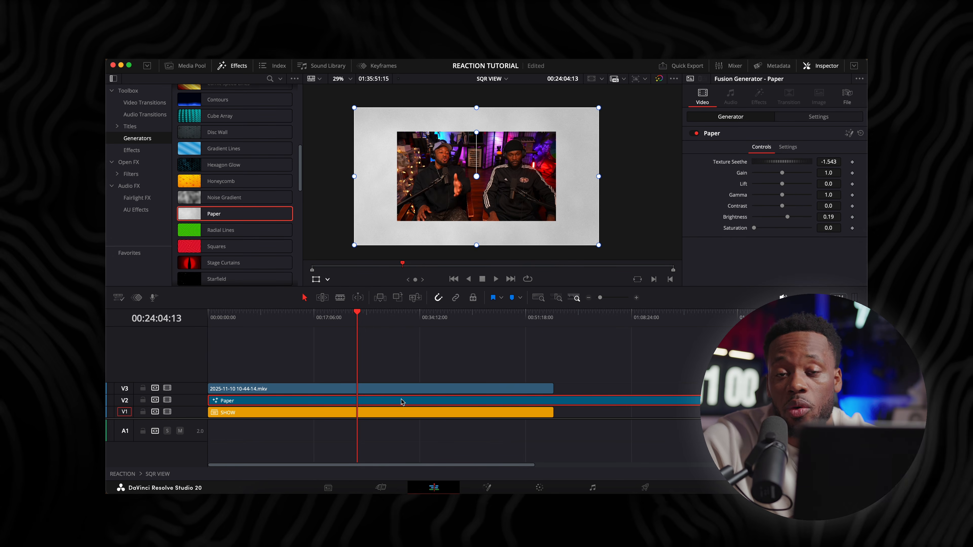
{"action": "right_click", "coordinate": [401, 402]}
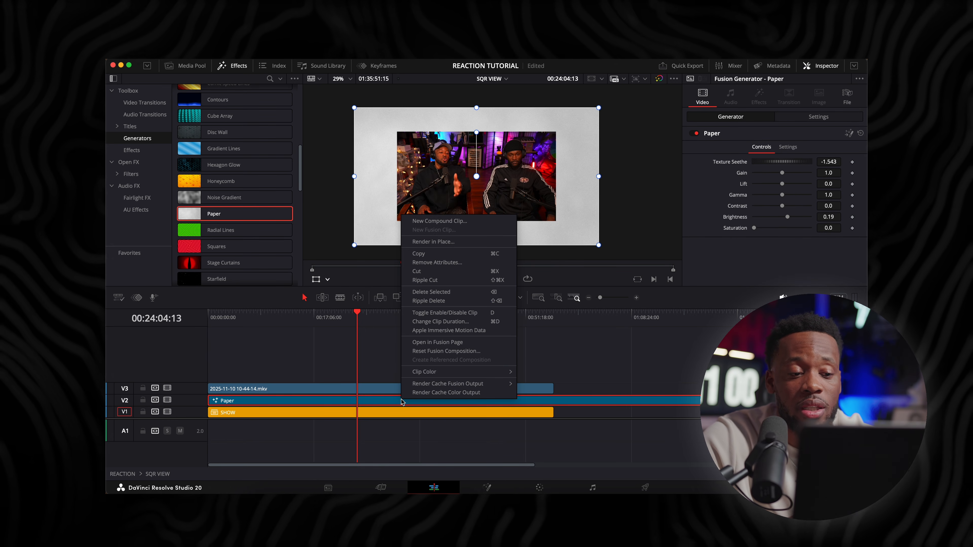
{"action": "left_click", "coordinate": [438, 220]}
{"action": "type", "text": "PAPER BORDER"}
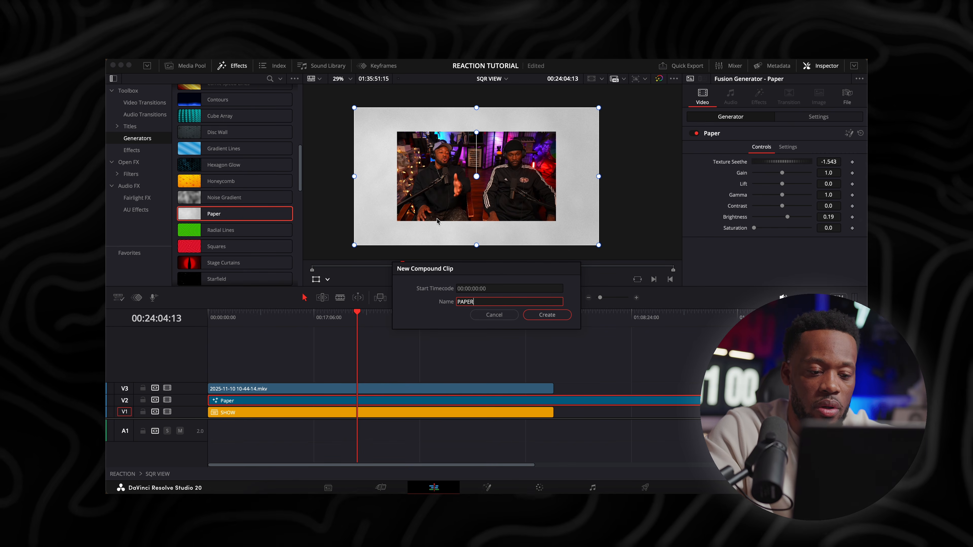
{"action": "key", "text": "Return"}
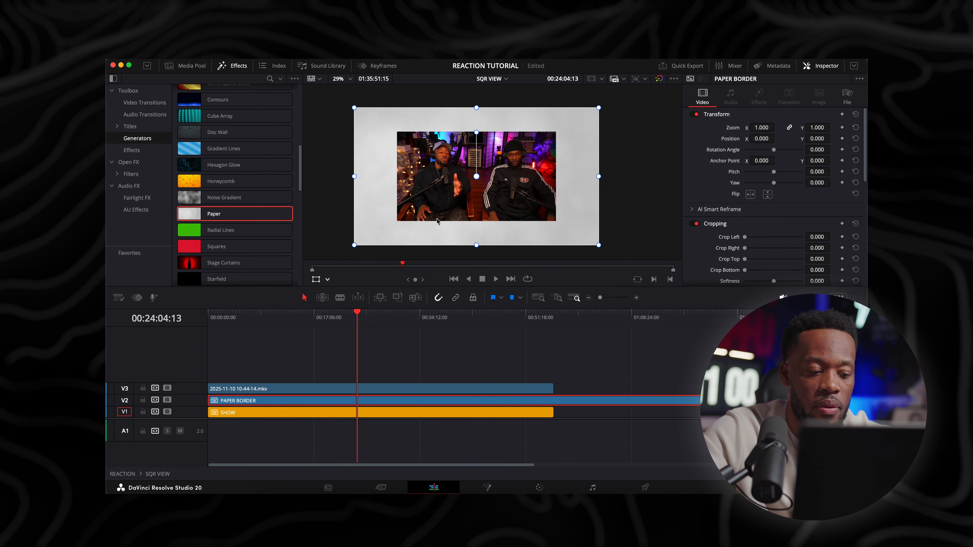
Split PAPER BORDER at the end of the other clips, delete the excess, and place the playhead at 00:29:20:20
{"action": "key", "text": "Down"}
{"action": "key", "text": "ctrl+b"}
{"action": "left_click", "coordinate": [636, 400]}
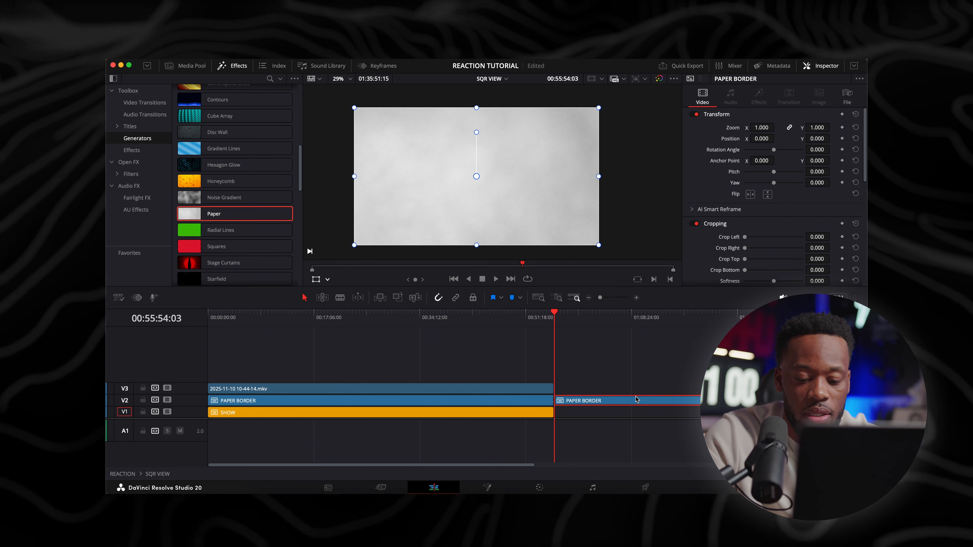
{"action": "key", "text": "Delete"}
{"action": "left_click", "coordinate": [390, 315]}
Try a zoom of 0.700 on the PAPER BORDER clip to form a frame around the reaction footage
{"action": "left_click", "coordinate": [419, 400]}
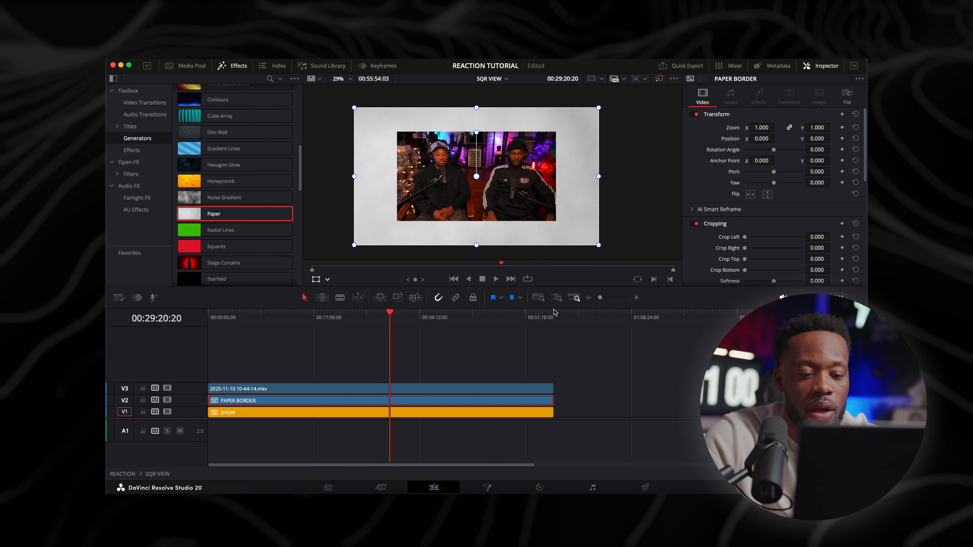
{"action": "left_click", "coordinate": [763, 128]}
{"action": "type", "text": "0.7"}
{"action": "key", "text": "Return"}
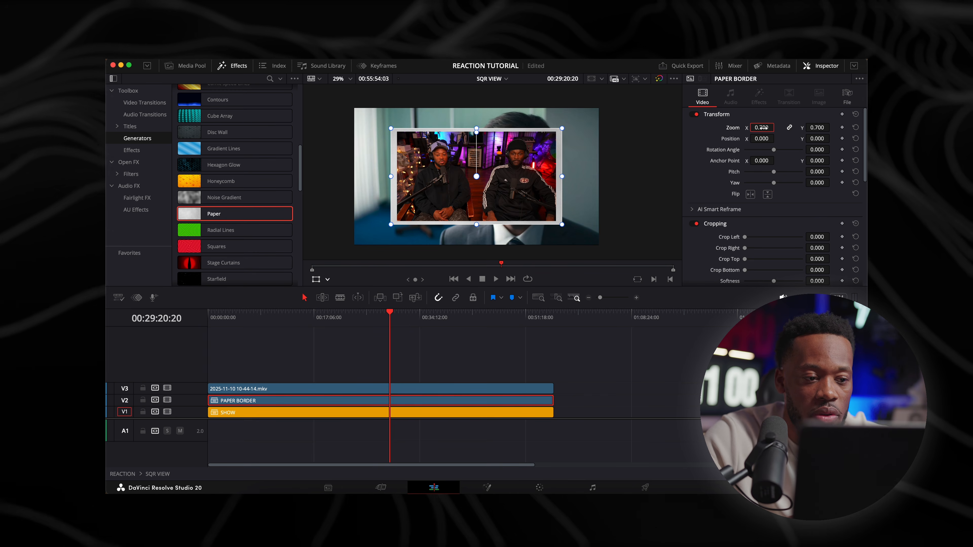
{"action": "left_click", "coordinate": [570, 348]}
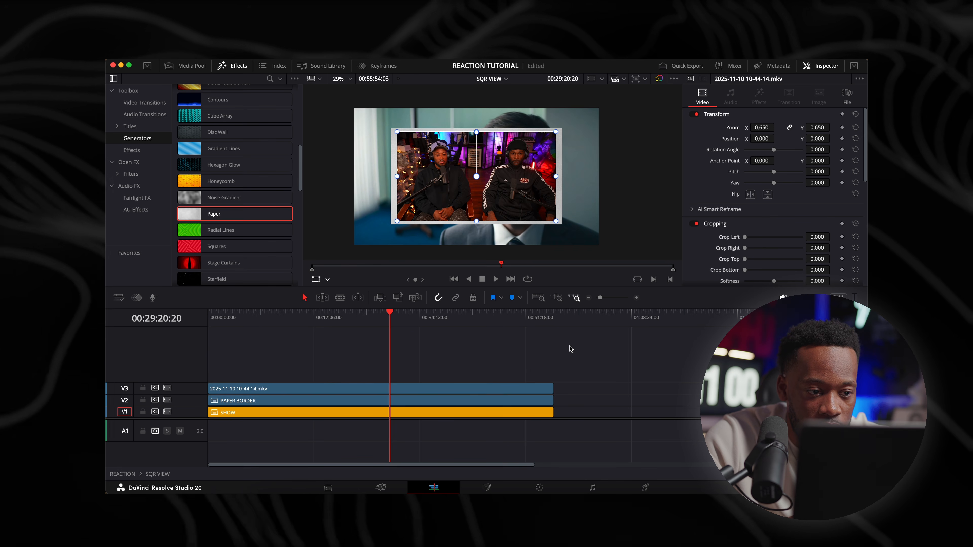
Set the PAPER BORDER clip's zoom to 0.680 for a thinner border around the reaction footage
{"action": "left_click", "coordinate": [486, 400]}
{"action": "left_click", "coordinate": [762, 128]}
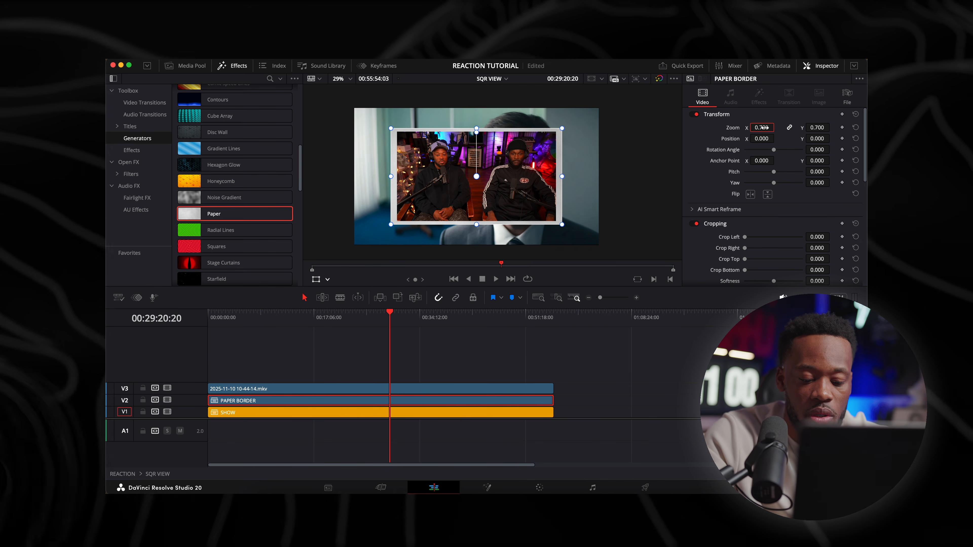
{"action": "type", "text": "0."}
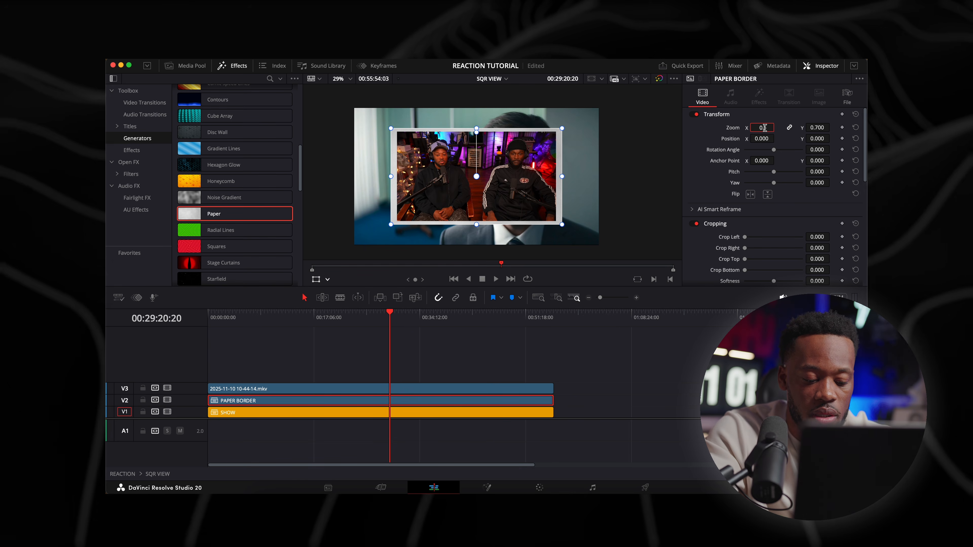
{"action": "type", "text": "68"}
{"action": "key", "text": "Return"}
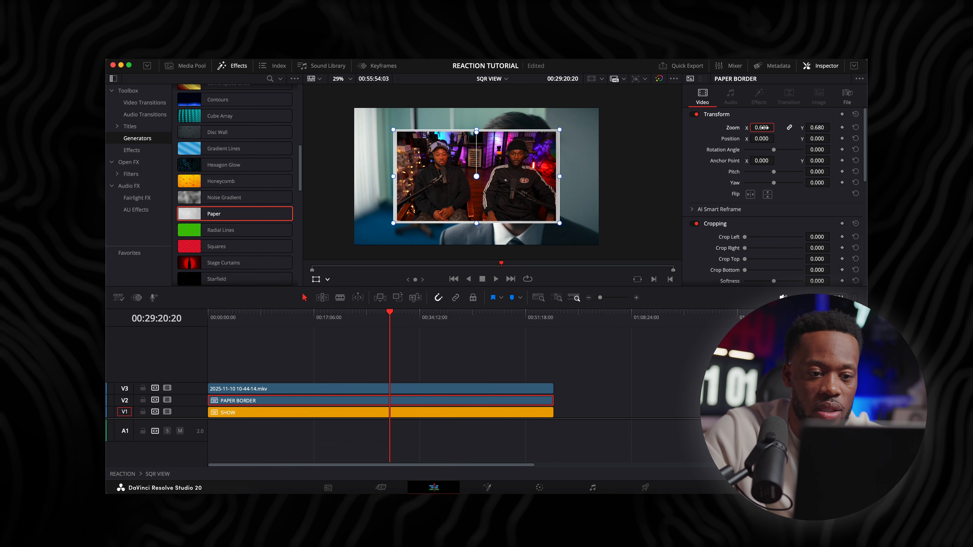
{"action": "left_click", "coordinate": [616, 397]}
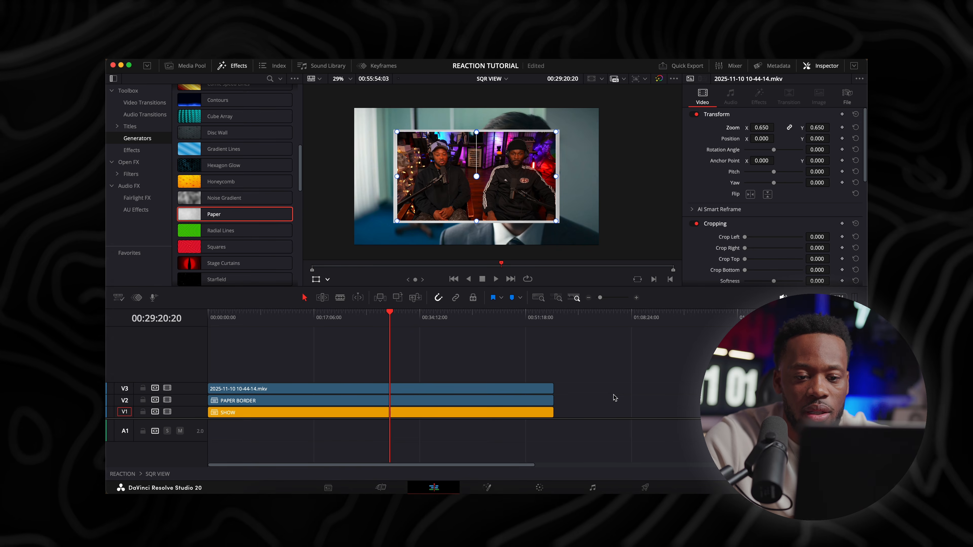
Crop the right side of the PAPER BORDER clip by 58.000 and set its Position X to 22.000 to even the side borders
{"action": "left_click_drag", "start_coordinate": [456, 287], "coordinate": [456, 307]}
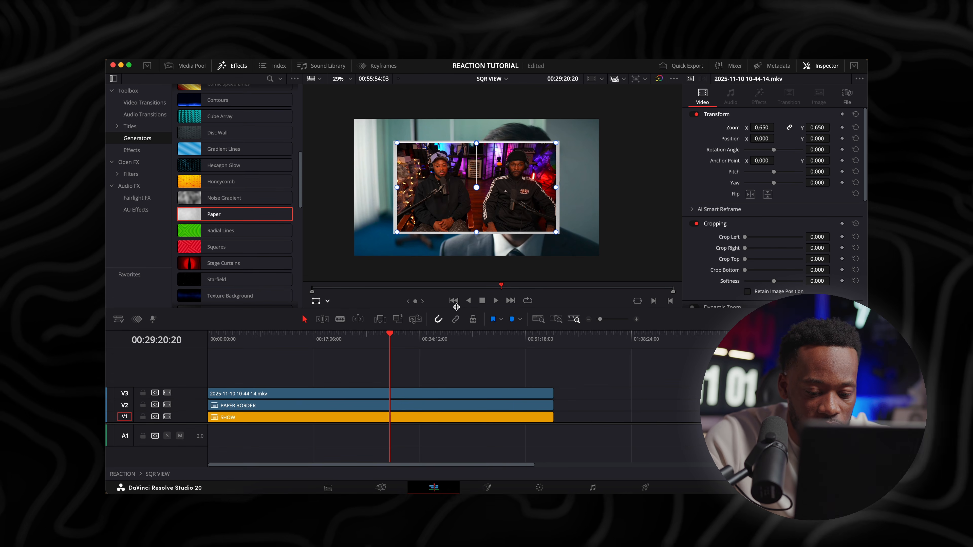
{"action": "key", "text": "super+equal"}
{"action": "left_click", "coordinate": [520, 409]}
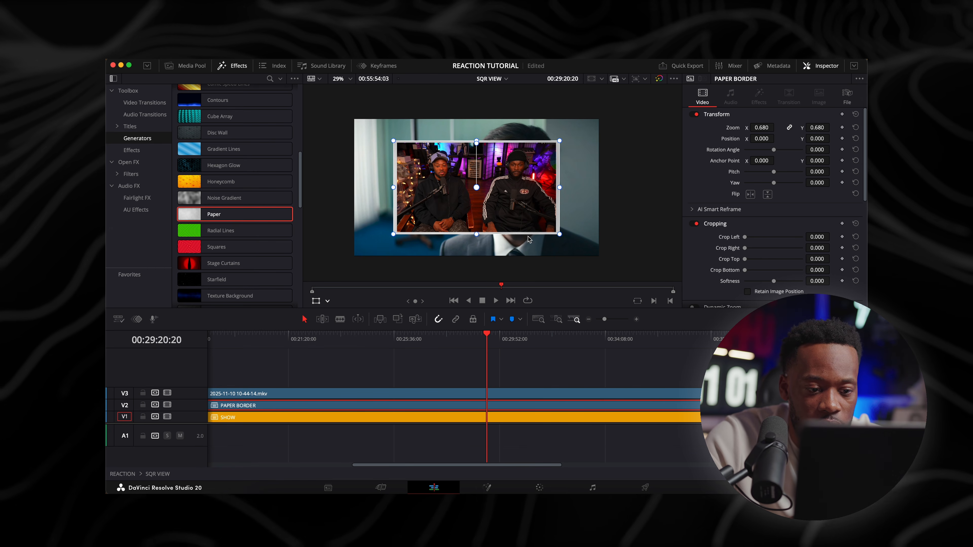
{"action": "left_click_drag", "start_coordinate": [506, 309], "coordinate": [506, 334]}
{"action": "scroll", "coordinate": [494, 204], "scroll_direction": "up", "scroll_amount": 8}
{"action": "scroll", "coordinate": [494, 205], "scroll_direction": "down", "scroll_amount": 3}
{"action": "scroll", "coordinate": [495, 208], "scroll_direction": "down", "scroll_amount": 2}
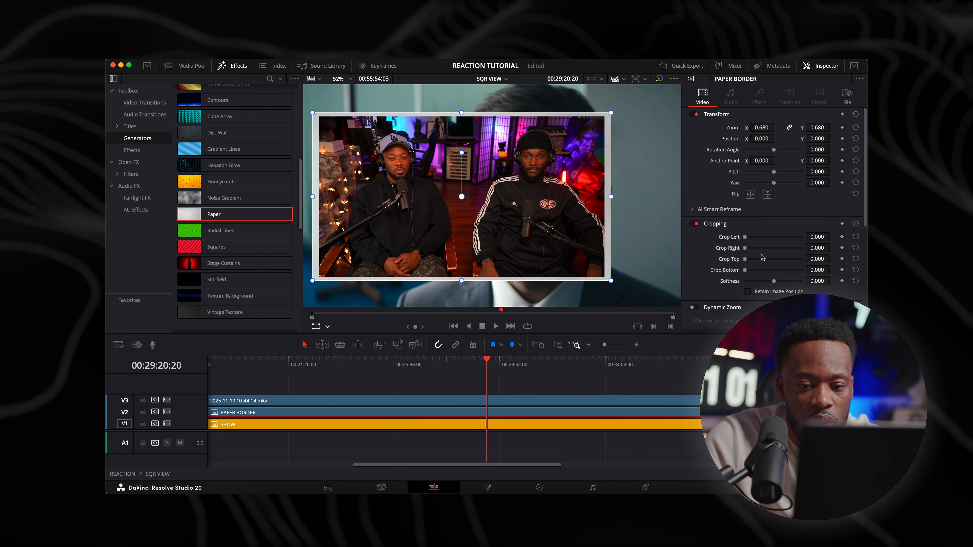
{"action": "left_click_drag", "start_coordinate": [817, 248], "coordinate": [832, 248]}
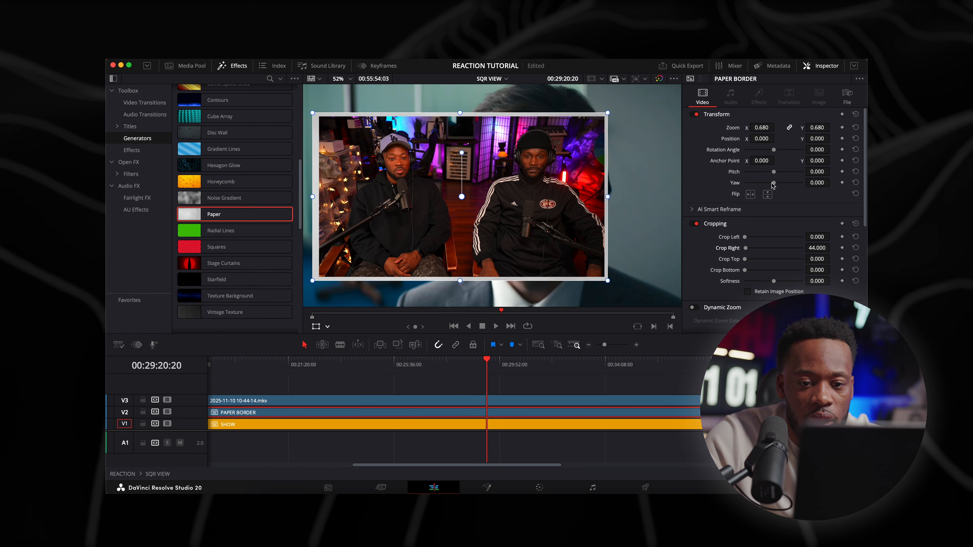
{"action": "left_click_drag", "start_coordinate": [764, 138], "coordinate": [777, 138]}
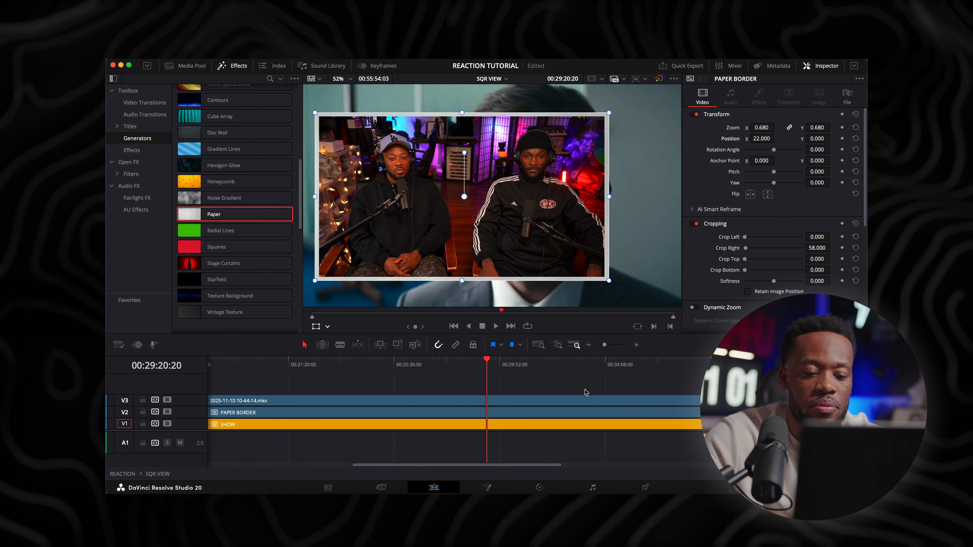
Examine the paper border's edges around the reaction footage up close and fit the whole frame back in the viewer
{"action": "left_click", "coordinate": [585, 392]}
{"action": "key", "text": "shift+z"}
{"action": "scroll", "coordinate": [480, 159], "scroll_direction": "up", "scroll_amount": 1}
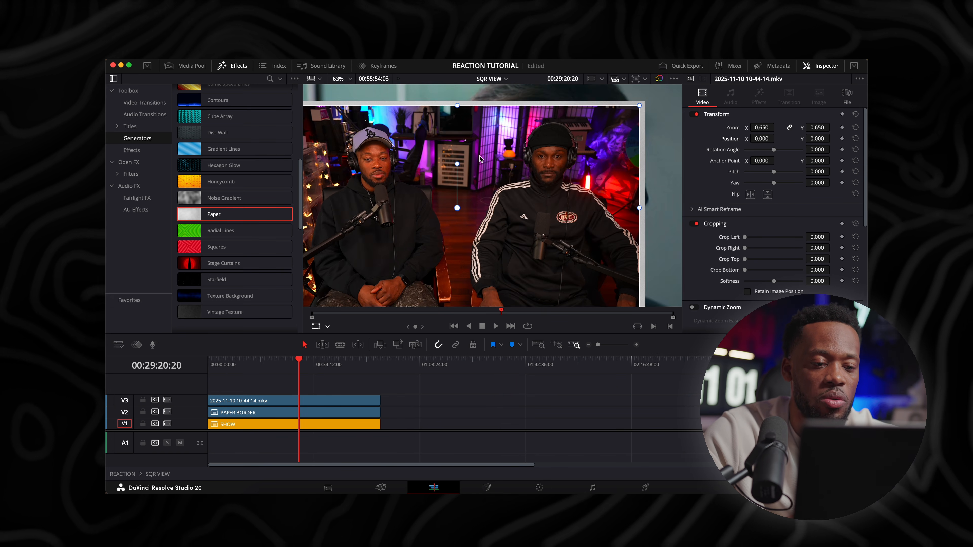
{"action": "scroll", "coordinate": [480, 158], "scroll_direction": "down", "scroll_amount": 5}
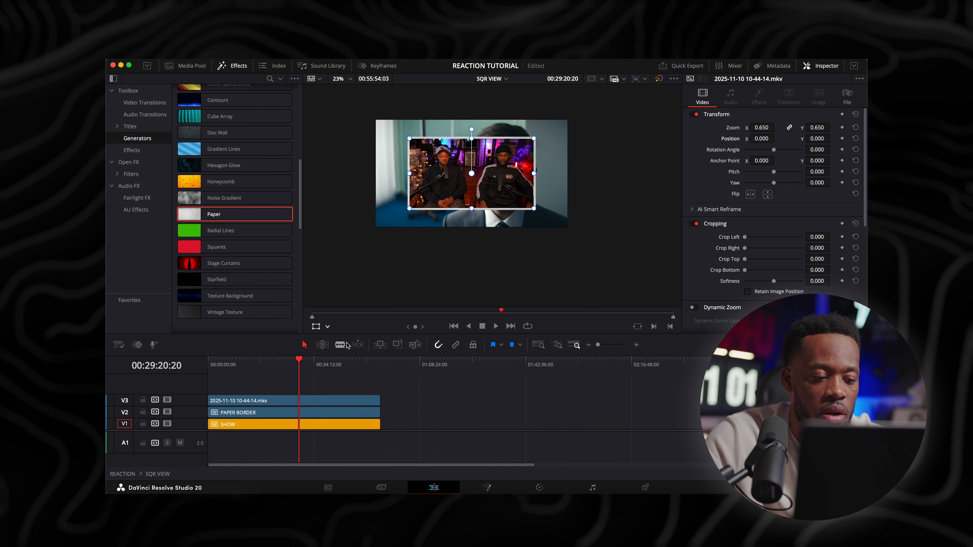
{"action": "left_click_drag", "start_coordinate": [350, 334], "coordinate": [385, 316]}
{"action": "left_click", "coordinate": [350, 79]}
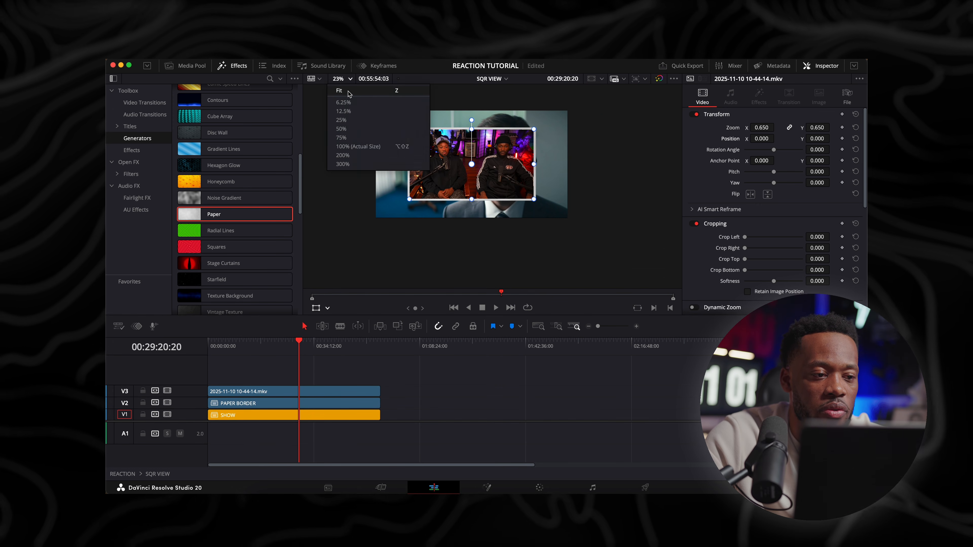
{"action": "left_click", "coordinate": [341, 91]}
{"action": "key", "text": "super+minus"}
{"action": "key", "text": "super+equal"}
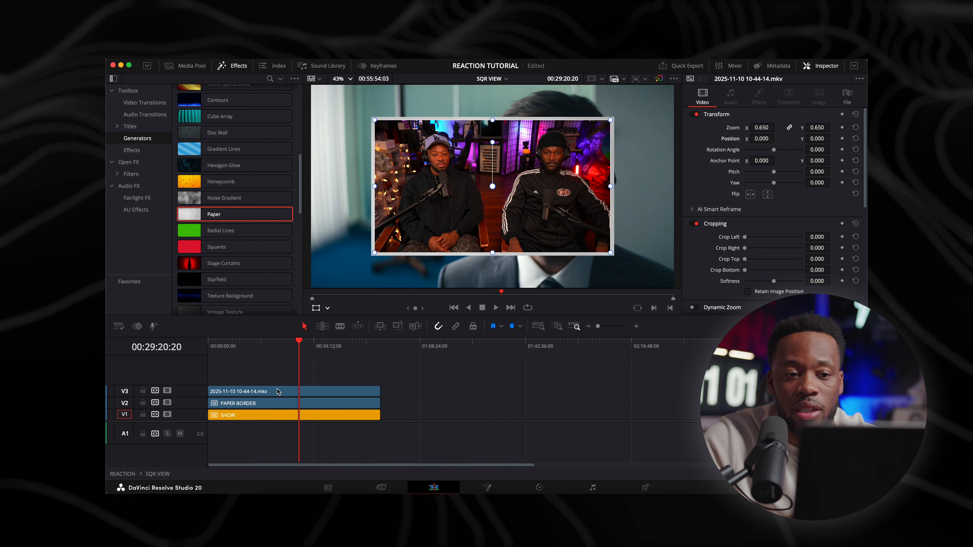
Move the reaction and PAPER BORDER clips up one track each to free V2 above SHOW, and browse the Effects category
{"action": "mouse_move", "coordinate": [277, 391]}
{"action": "left_mouse_down"}
{"action": "mouse_move", "coordinate": [276, 379]}
{"action": "mouse_move", "coordinate": [271, 394]}
{"action": "left_mouse_up"}
{"action": "left_click", "coordinate": [131, 150]}
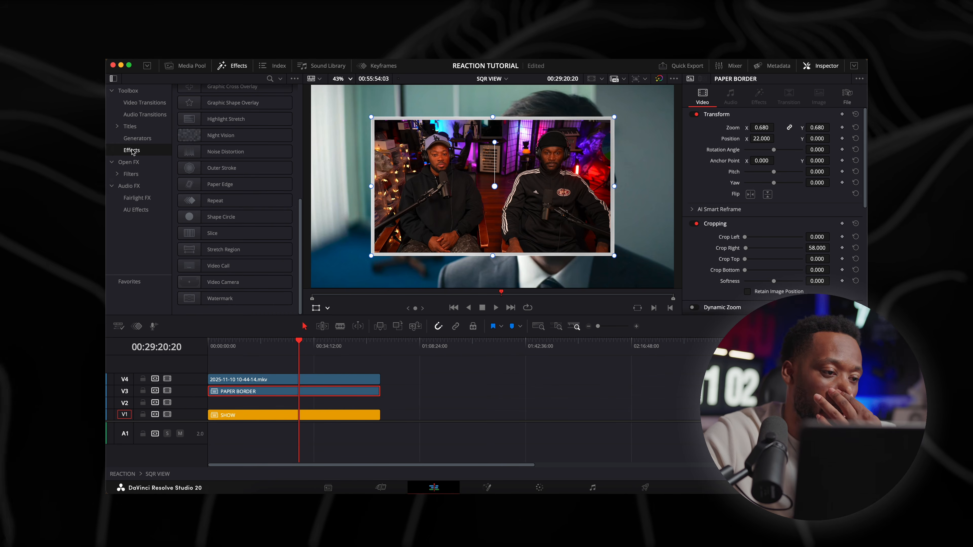
{"action": "scroll", "coordinate": [326, 147], "scroll_direction": "up", "scroll_amount": 5}
{"action": "scroll", "coordinate": [326, 143], "scroll_direction": "down", "scroll_amount": 5}
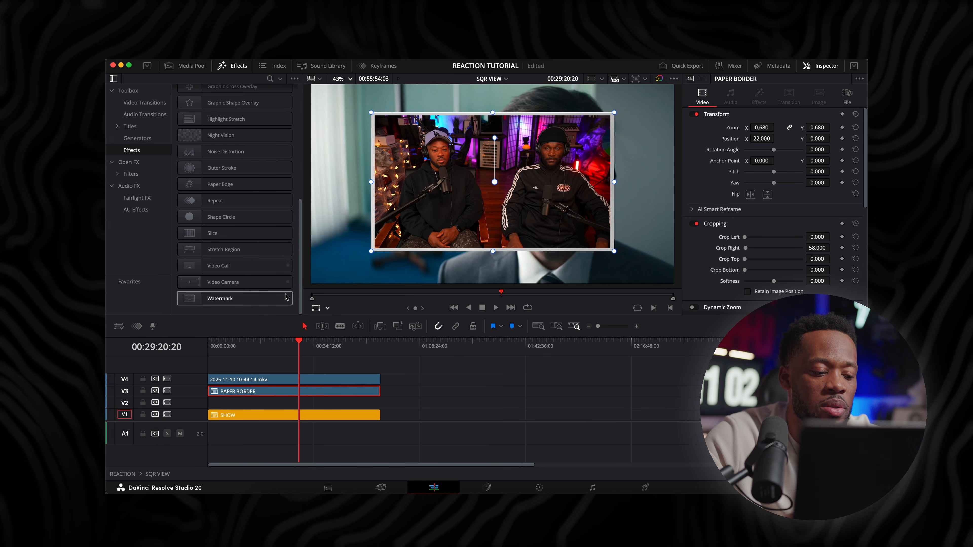
Set the SHOW clip's zoom to 1.320 and save the project
{"action": "left_click", "coordinate": [284, 417]}
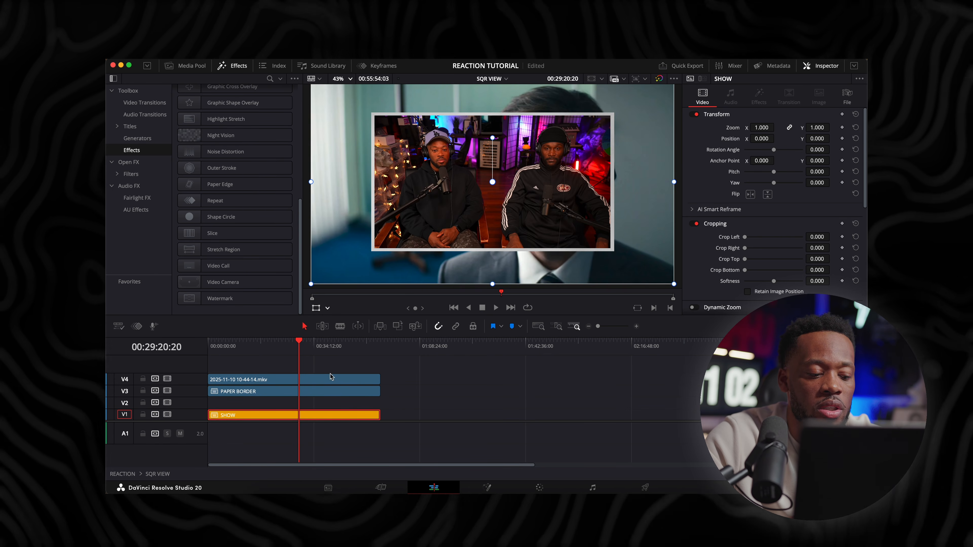
{"action": "left_click_drag", "start_coordinate": [761, 128], "coordinate": [777, 127]}
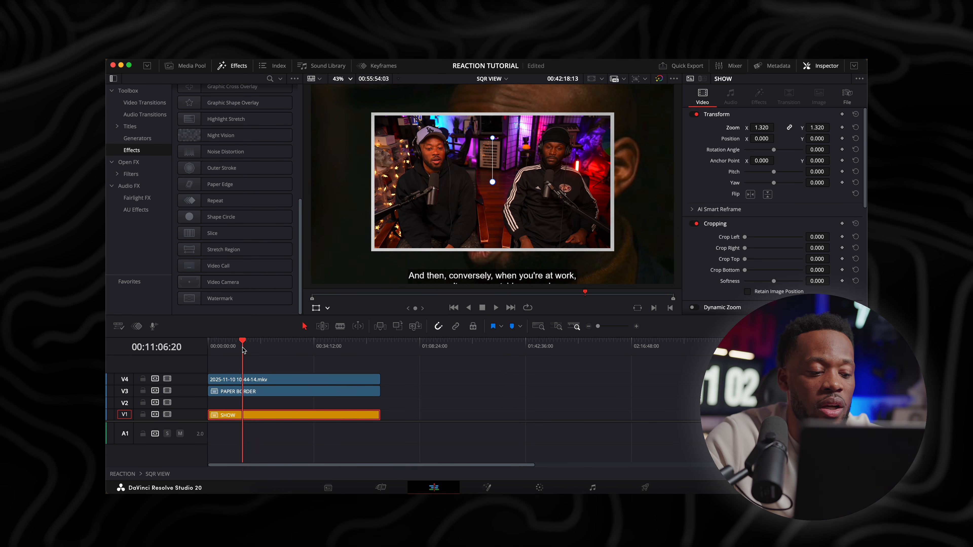
{"action": "key", "text": "super+s"}
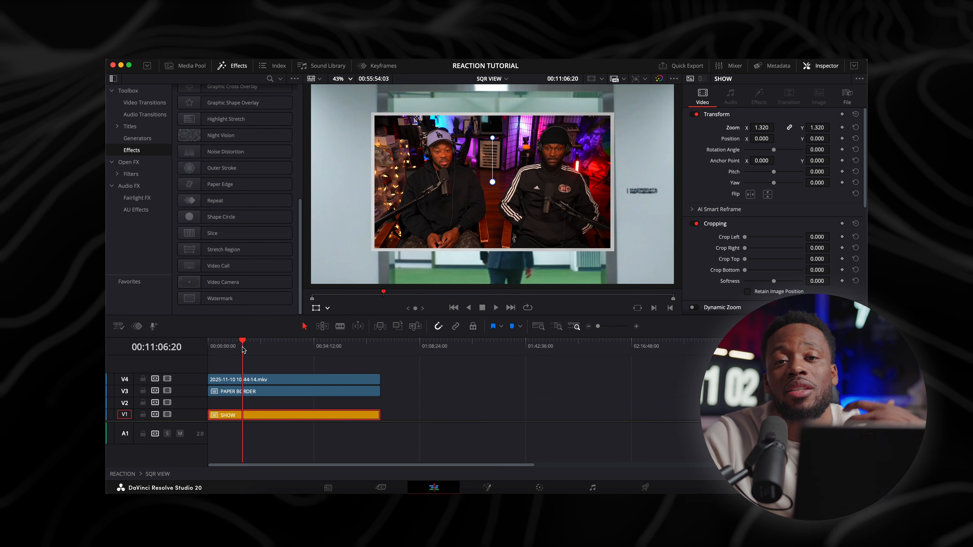
Place an Adjustment Clip on V2 above SHOW and extend its start back to the beginning of the timeline
{"action": "scroll", "coordinate": [223, 162], "scroll_direction": "up", "scroll_amount": 6}
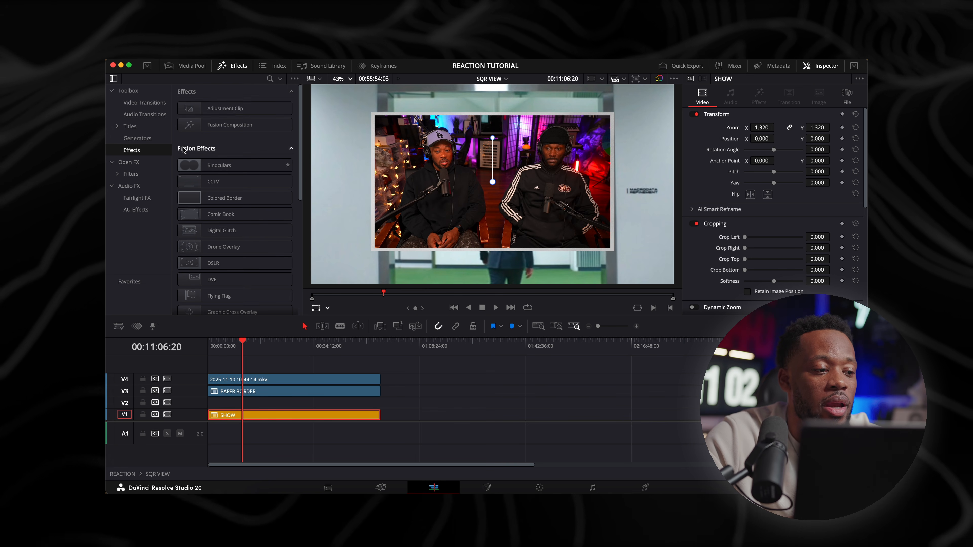
{"action": "left_click_drag", "start_coordinate": [220, 112], "coordinate": [226, 402]}
{"action": "left_click", "coordinate": [222, 343]}
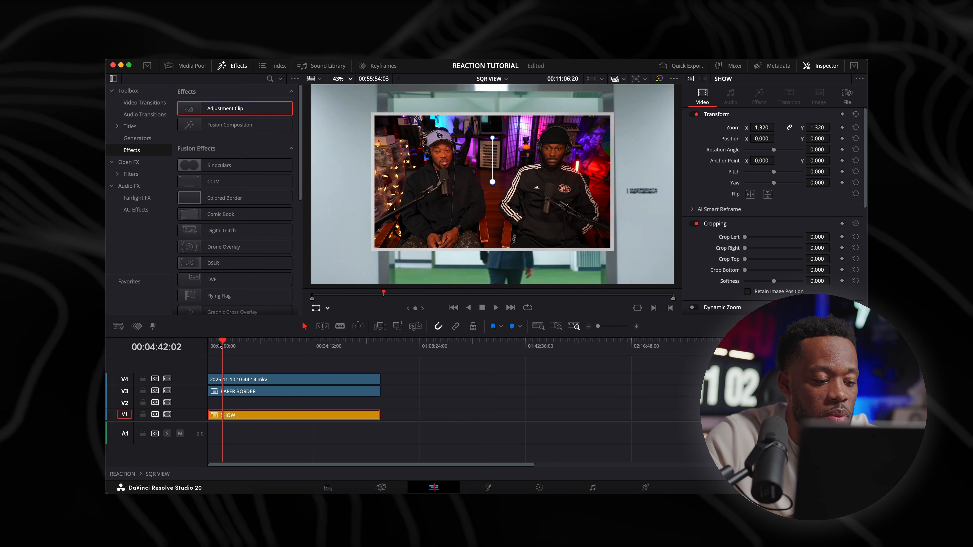
{"action": "key", "text": "super+equal"}
{"action": "key", "text": "super+equal"}
{"action": "key", "text": "super+equal"}
{"action": "key", "text": "super+equal"}
{"action": "key", "text": "super+equal"}
{"action": "key", "text": "super+equal"}
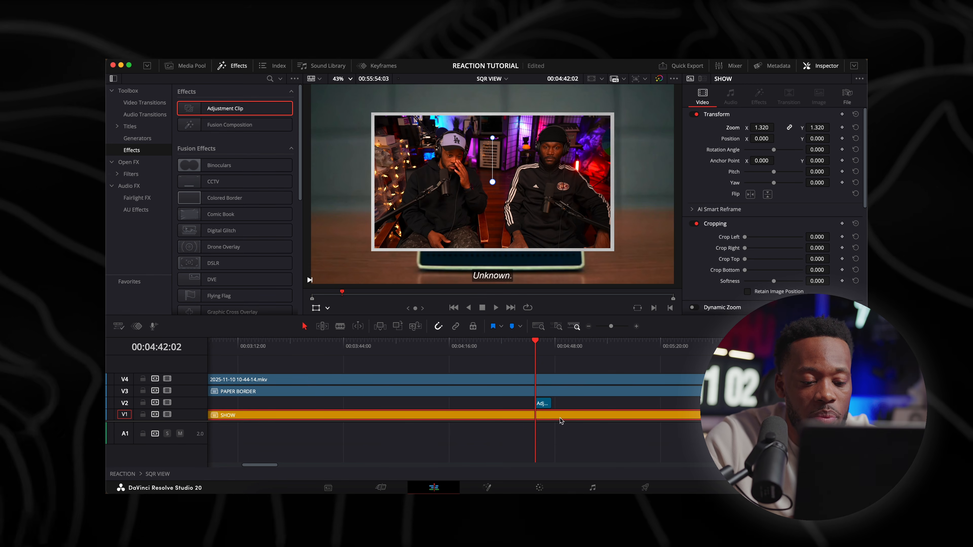
{"action": "left_click", "coordinate": [541, 403]}
{"action": "left_click_drag", "start_coordinate": [537, 402], "coordinate": [195, 398]}
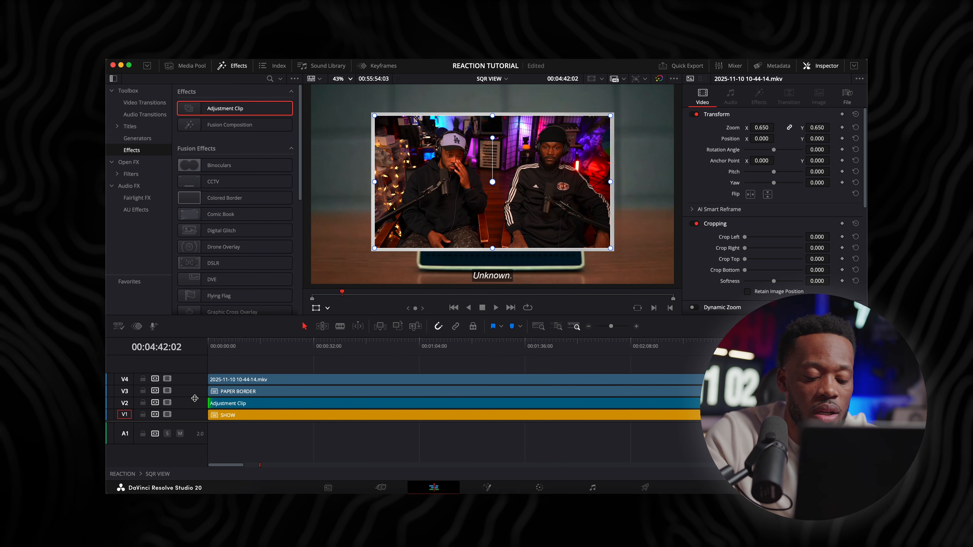
Extend the Adjustment Clip's end until it lines up with the end of the other clips
{"action": "key", "text": "super+minus"}
{"action": "key", "text": "super+minus"}
{"action": "key", "text": "super+minus"}
{"action": "key", "text": "super+minus"}
{"action": "left_click_drag", "start_coordinate": [352, 405], "coordinate": [722, 403]}
{"action": "key", "text": "super+minus"}
{"action": "key", "text": "super+minus"}
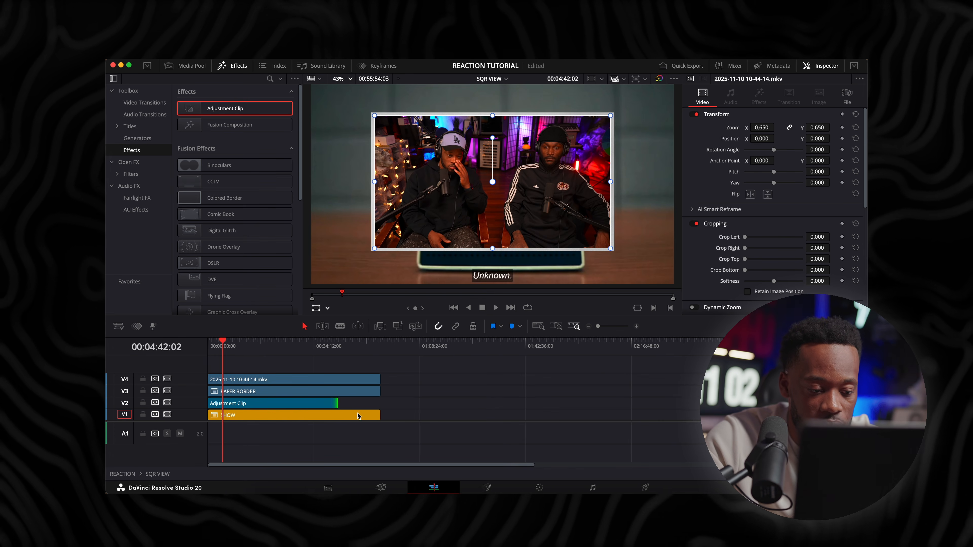
{"action": "left_click_drag", "start_coordinate": [334, 403], "coordinate": [379, 403]}
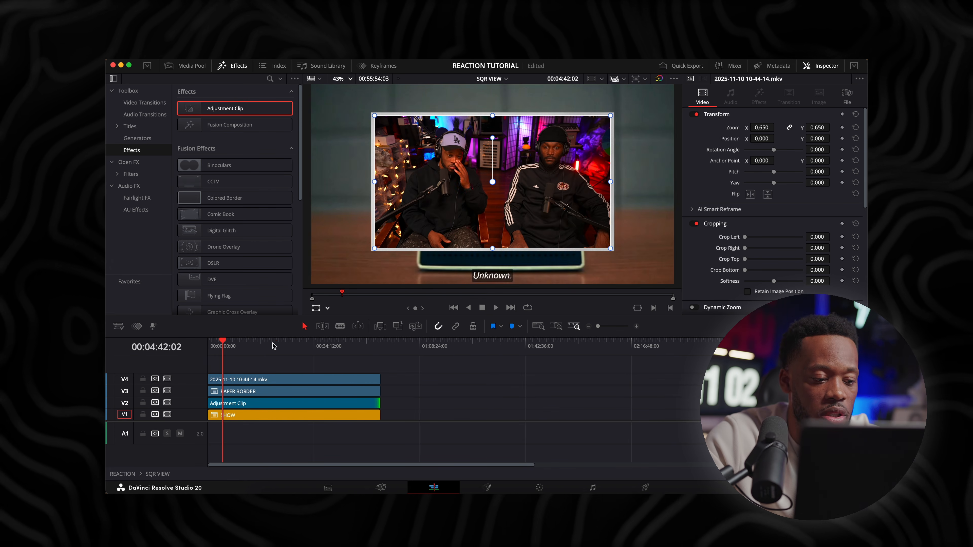
Search the effects for "blur" and apply Lens Blur to the Adjustment Clip on V2
{"action": "key", "text": "super+equal"}
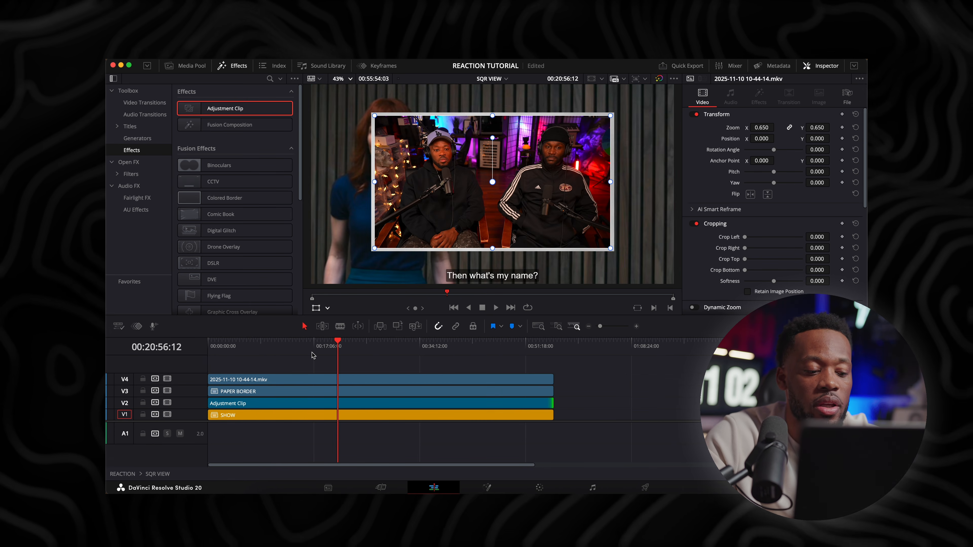
{"action": "left_click", "coordinate": [288, 405]}
{"action": "left_click", "coordinate": [270, 80]}
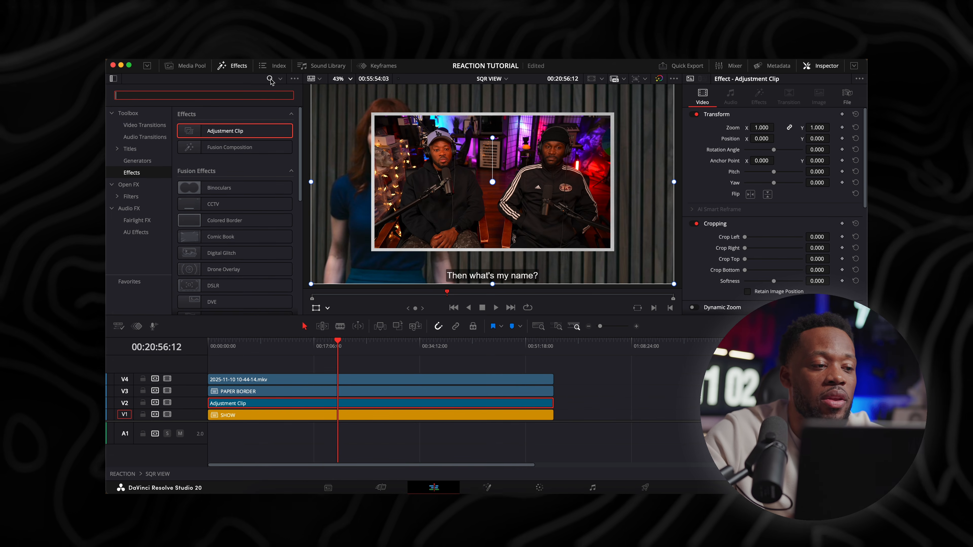
{"action": "type", "text": "blur"}
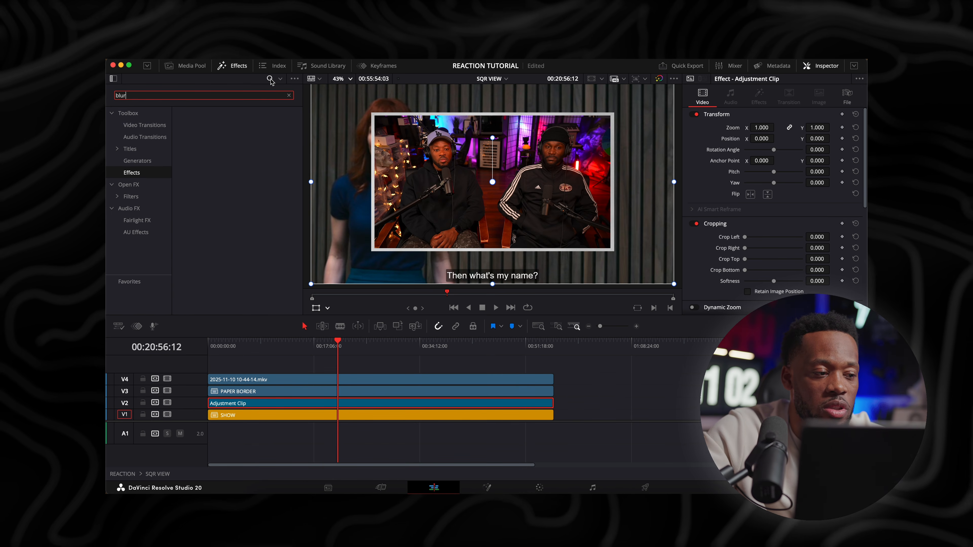
{"action": "left_click", "coordinate": [141, 185]}
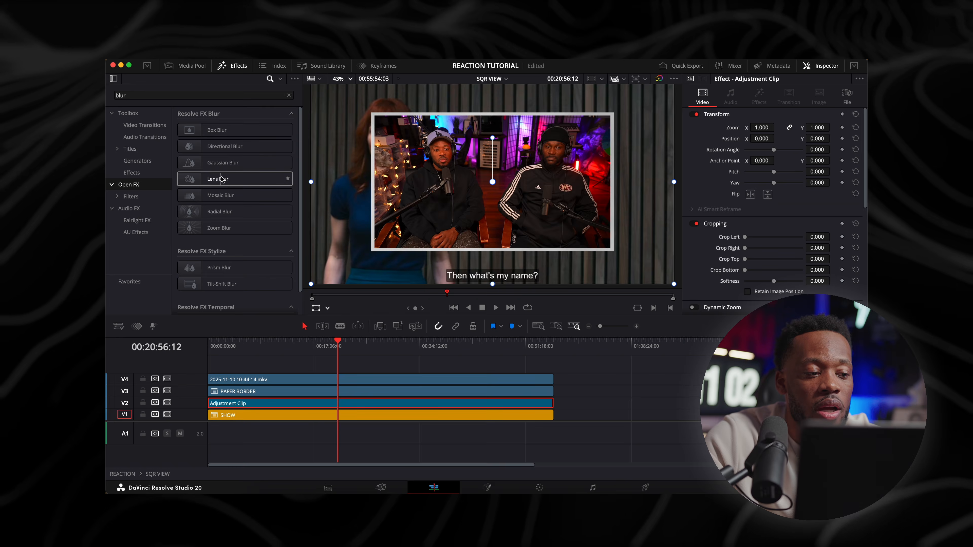
{"action": "left_click_drag", "start_coordinate": [222, 179], "coordinate": [350, 402]}
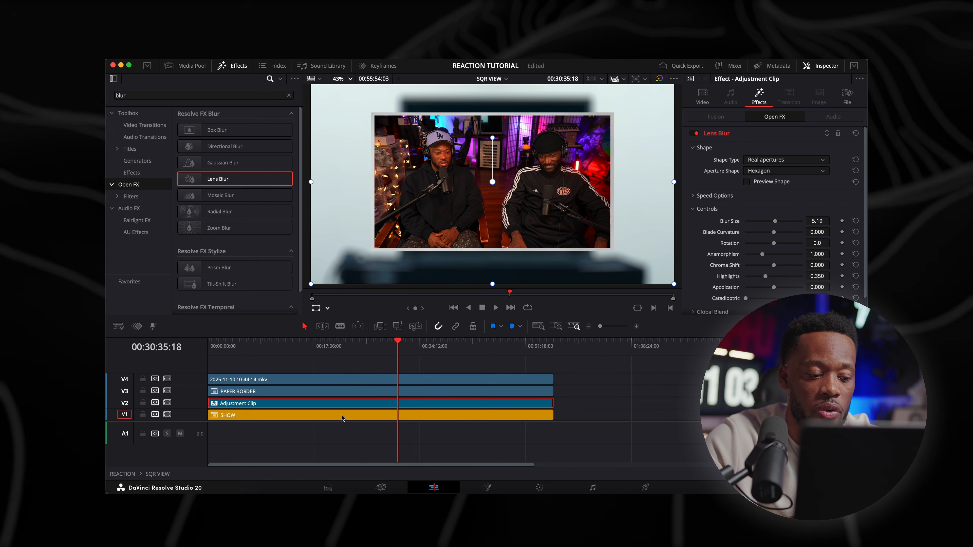
Lower the SHOW clip's opacity to 37.40 and check the darkened background at 00:23:47:10
{"action": "left_click", "coordinate": [342, 416]}
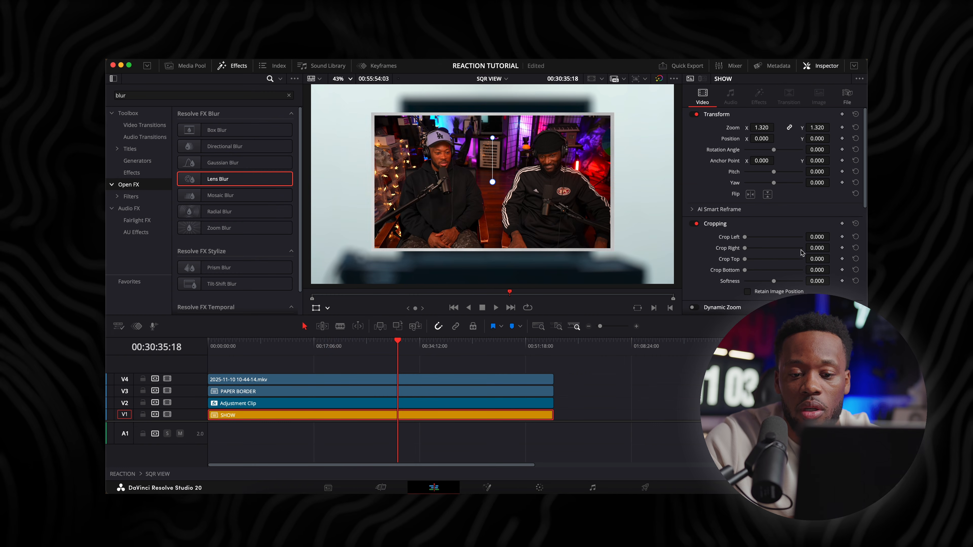
{"action": "scroll", "coordinate": [811, 227], "scroll_direction": "down", "scroll_amount": 5}
{"action": "left_click_drag", "start_coordinate": [803, 263], "coordinate": [774, 265]}
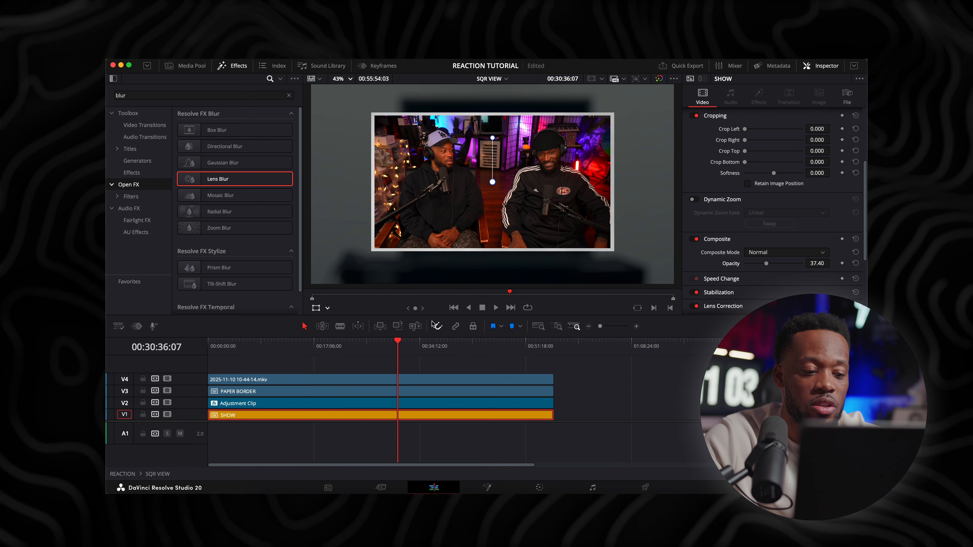
{"action": "left_click_drag", "start_coordinate": [397, 347], "coordinate": [355, 350]}
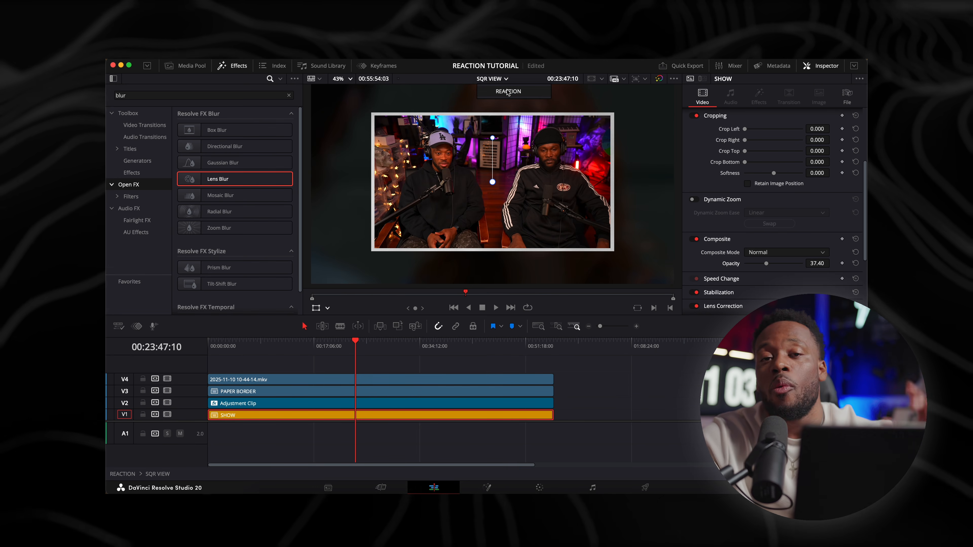
Return to the REACTION timeline and enable video tracks V4 and V5 with the CIRCLE VIEW and OVAL VIEW clips
{"action": "left_click", "coordinate": [507, 91]}
{"action": "scroll", "coordinate": [215, 387], "scroll_direction": "down", "scroll_amount": 2}
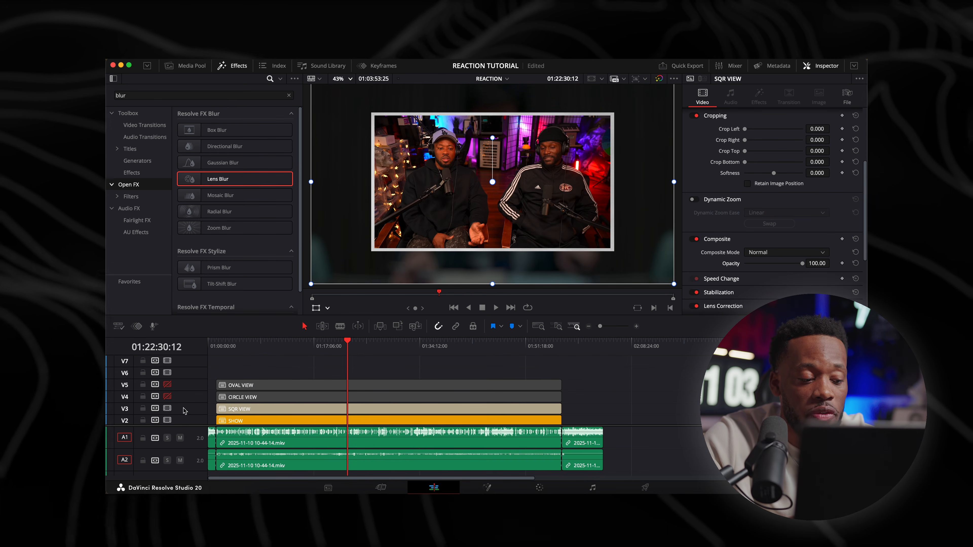
{"action": "left_click", "coordinate": [168, 396]}
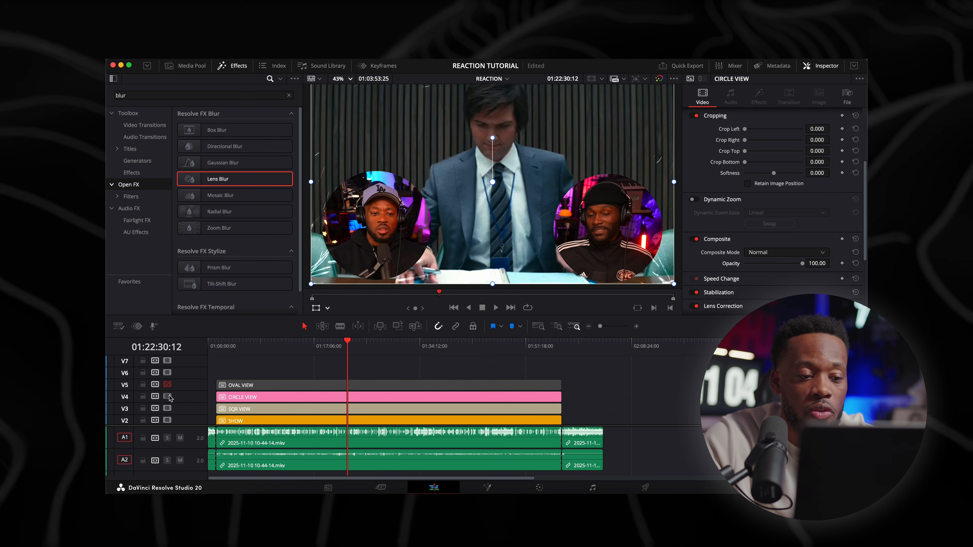
{"action": "left_click", "coordinate": [167, 384]}
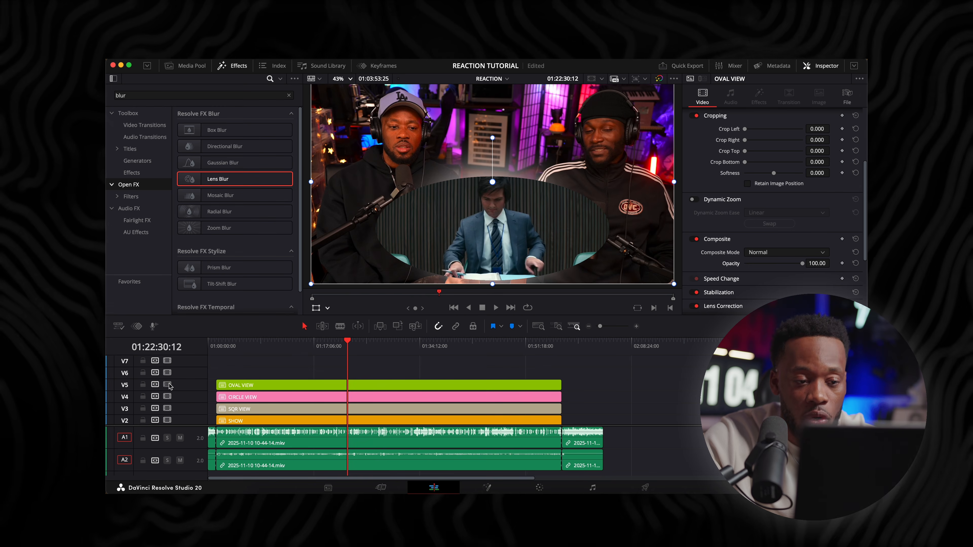
Link the OVAL, CIRCLE and SQR VIEW clips, SHOW, and the main reaction segment's video and audio together
{"action": "left_click_drag", "start_coordinate": [341, 315], "coordinate": [341, 277]}
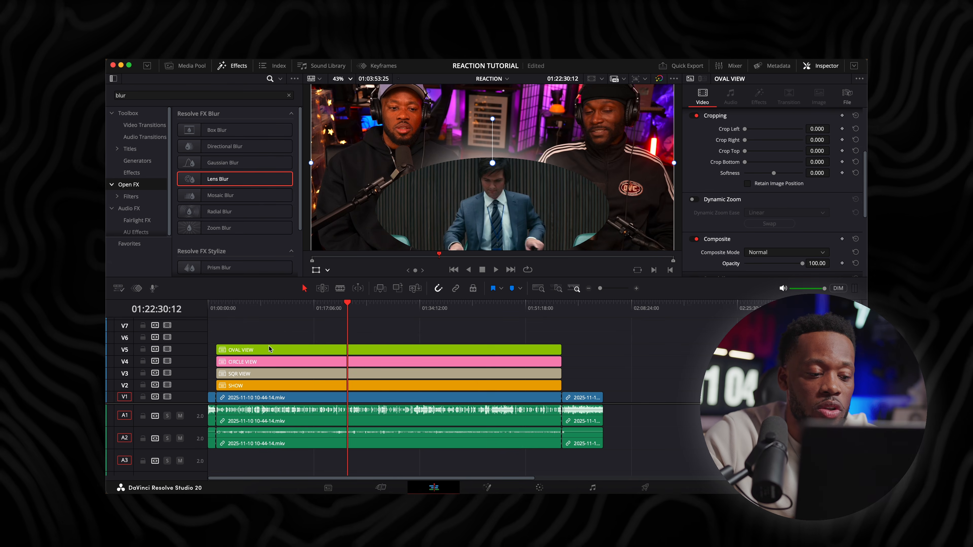
{"action": "left_click_drag", "start_coordinate": [277, 333], "coordinate": [303, 440]}
{"action": "right_click", "coordinate": [302, 440]}
{"action": "left_click", "coordinate": [324, 431]}
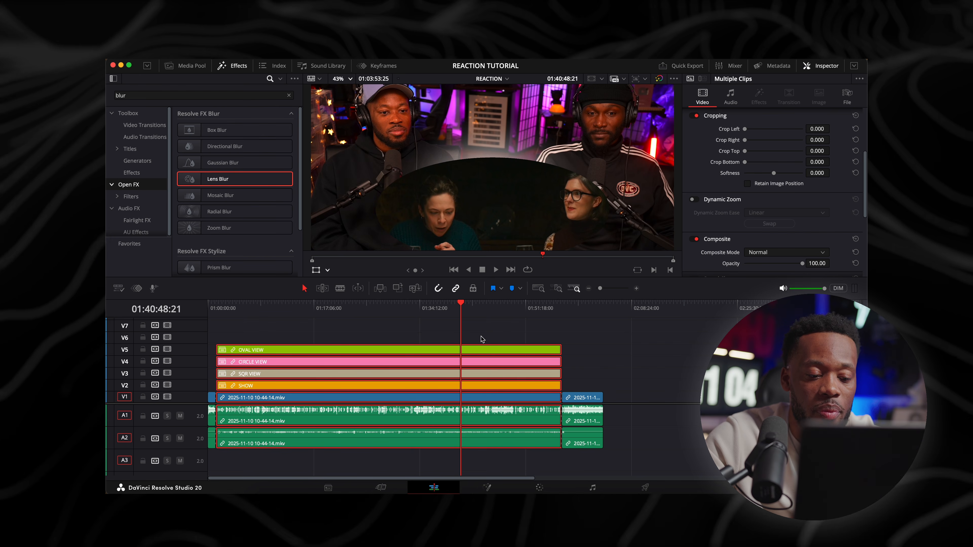
Test the link by shifting the trailing segment and the linked clip stack along the timeline, and undo the moves
{"action": "left_click_drag", "start_coordinate": [585, 400], "coordinate": [658, 393]}
{"action": "left_click_drag", "start_coordinate": [533, 349], "coordinate": [562, 353]}
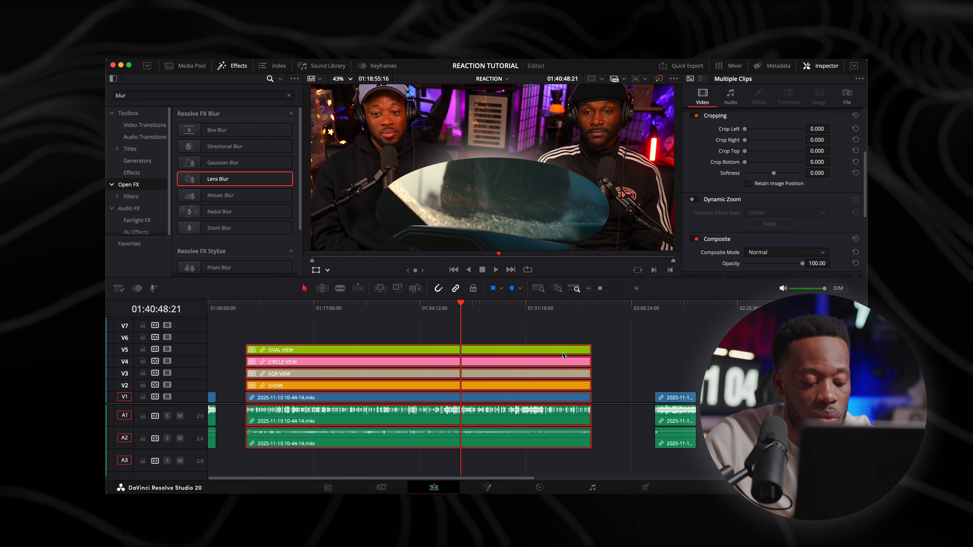
{"action": "key", "text": "shift+BackSpace"}
{"action": "key", "text": "super+minus"}
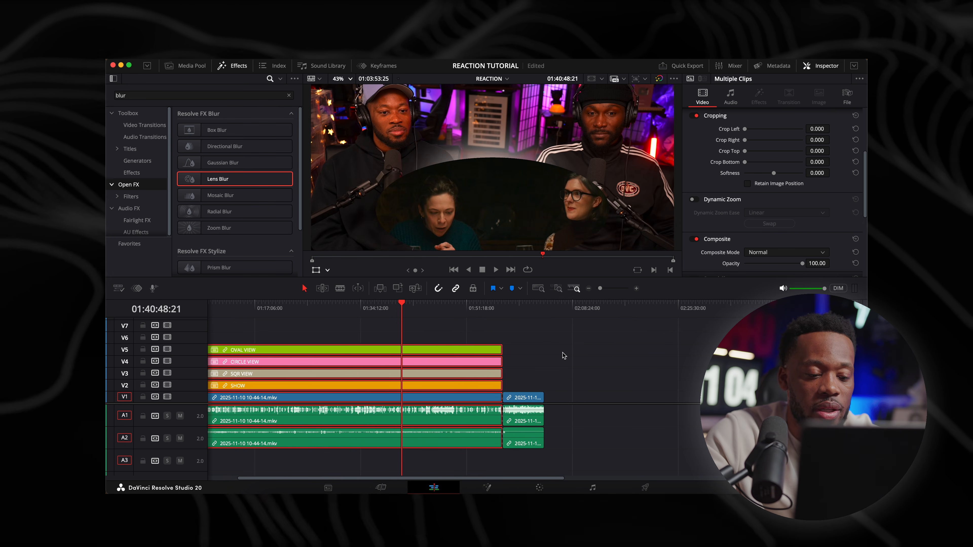
Play and examine the start of the linked clip stack on the timeline from 01:01:19:02
{"action": "key", "text": "super+equal"}
{"action": "key", "text": "super+minus"}
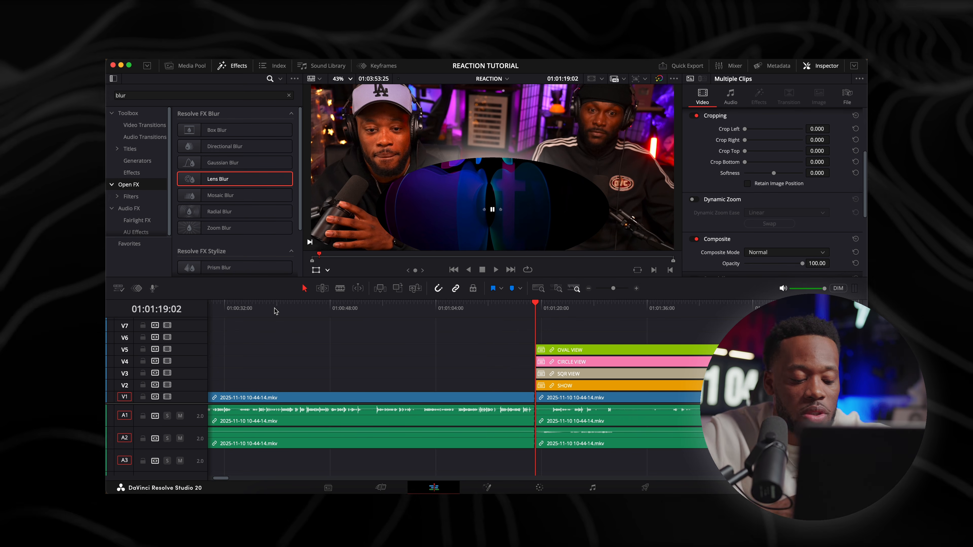
{"action": "key", "text": "super+equal"}
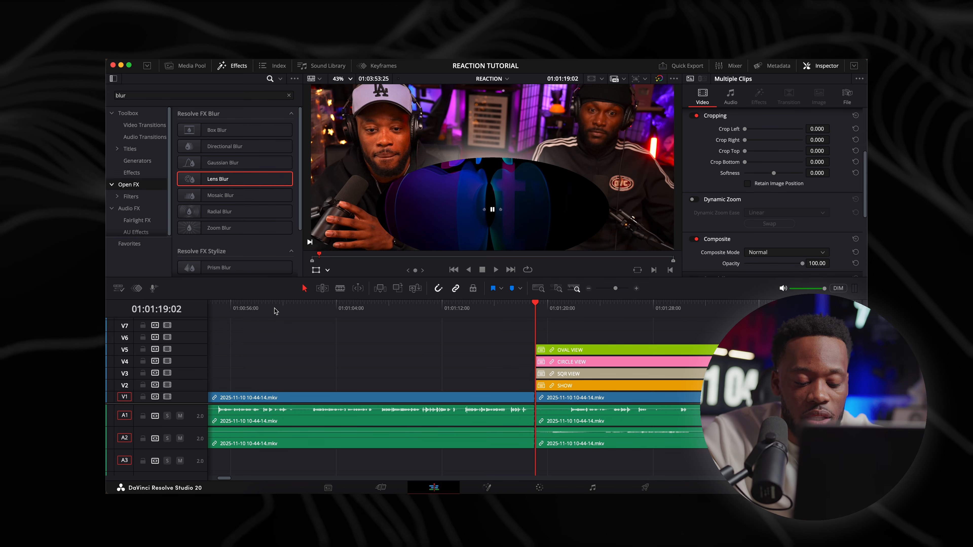
{"action": "key", "text": "super+equal"}
{"action": "key", "text": "space"}
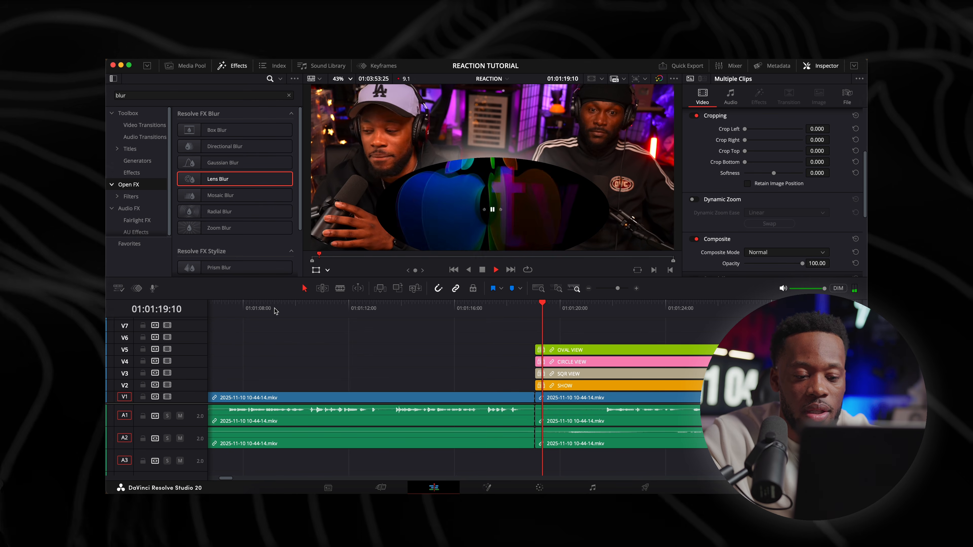
{"action": "key", "text": "space"}
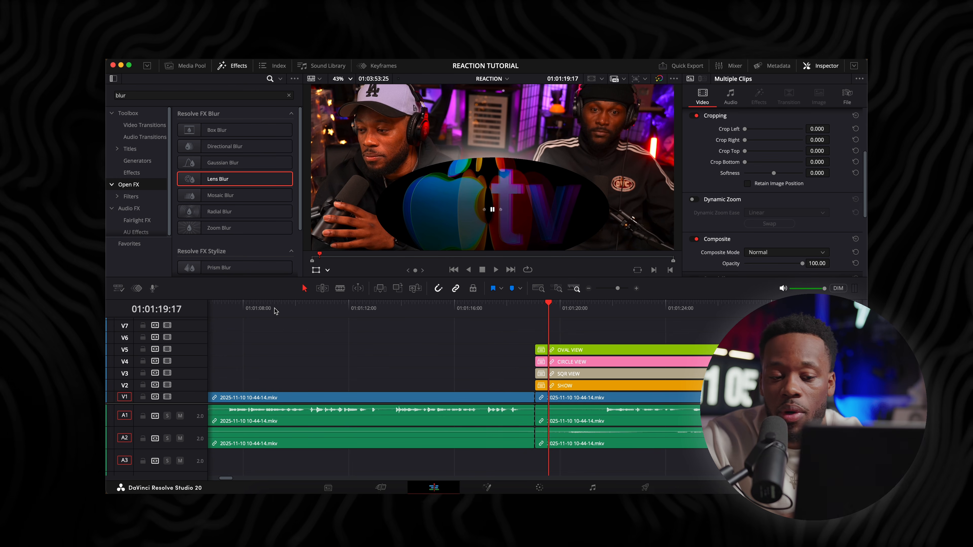
{"action": "key", "text": "super+minus"}
{"action": "key", "text": "super+minus"}
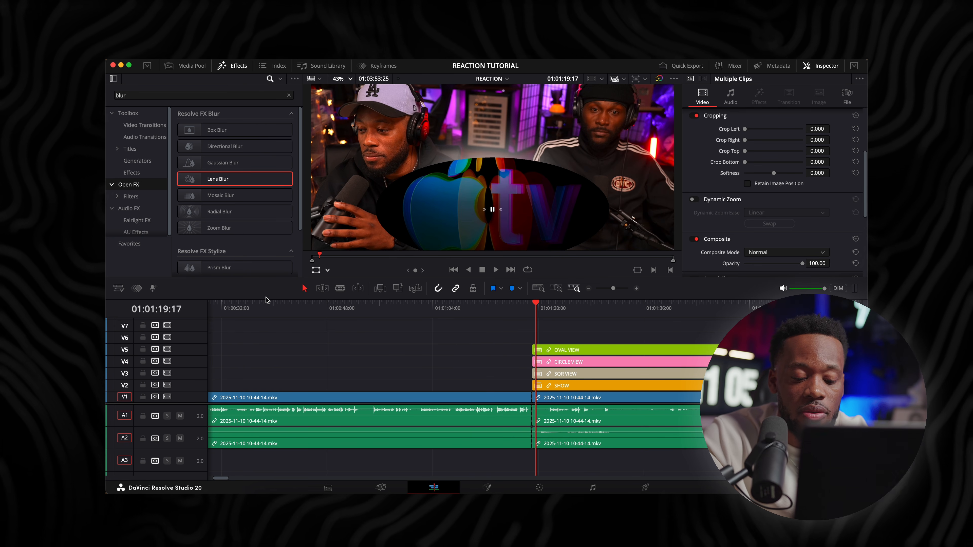
{"action": "key", "text": "space"}
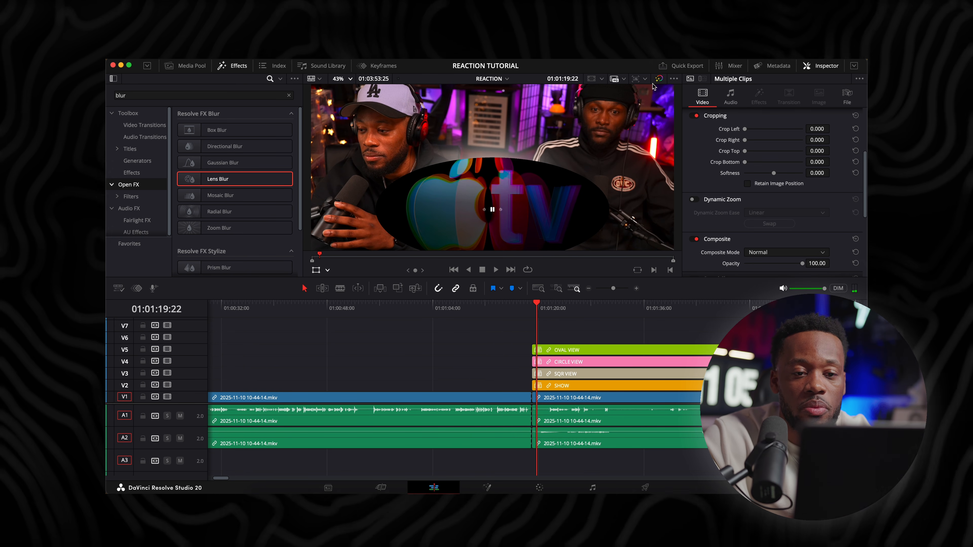
Enlarge the viewer area above the timeline, bring the V1 to V6 tracks into view, and play up to 01:01:21:22
{"action": "left_click_drag", "start_coordinate": [531, 280], "coordinate": [529, 284]}
{"action": "key", "text": "super+equal"}
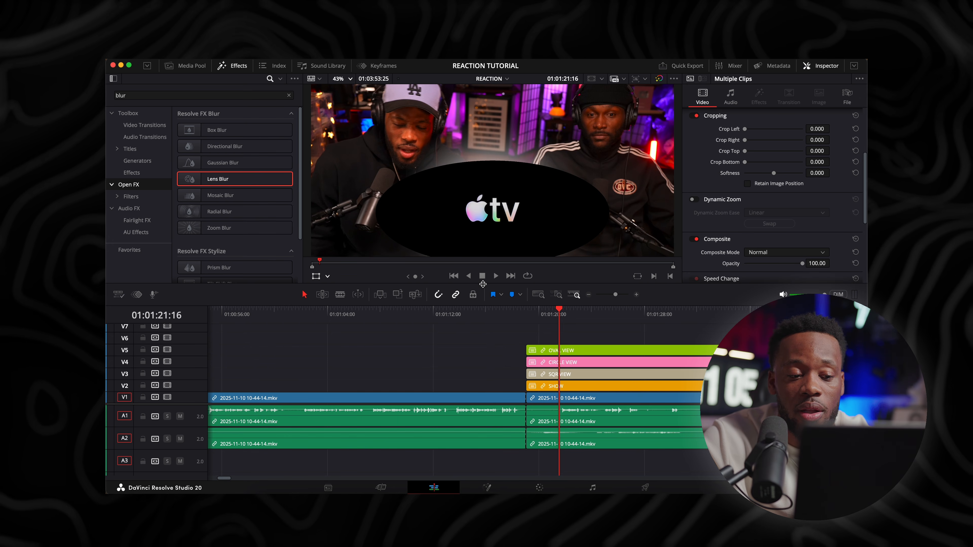
{"action": "left_click_drag", "start_coordinate": [482, 287], "coordinate": [482, 296]}
{"action": "key", "text": "super+equal"}
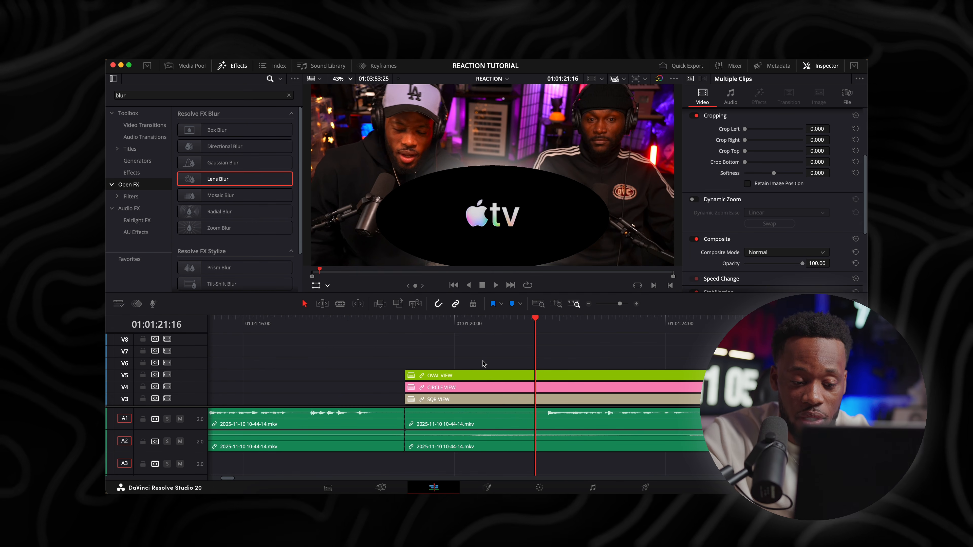
{"action": "scroll", "coordinate": [483, 363], "scroll_direction": "down", "scroll_amount": 2}
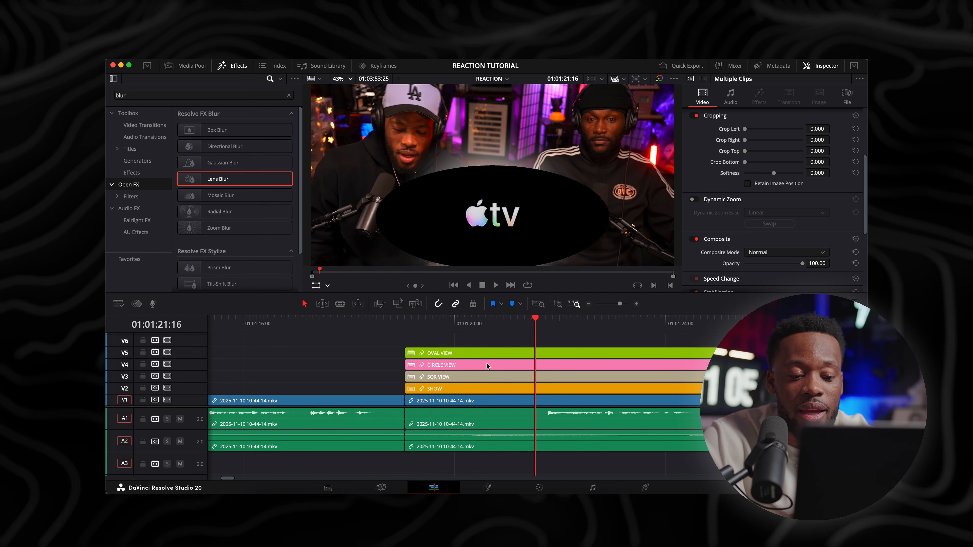
{"action": "key", "text": "space"}
{"action": "key", "text": "space"}
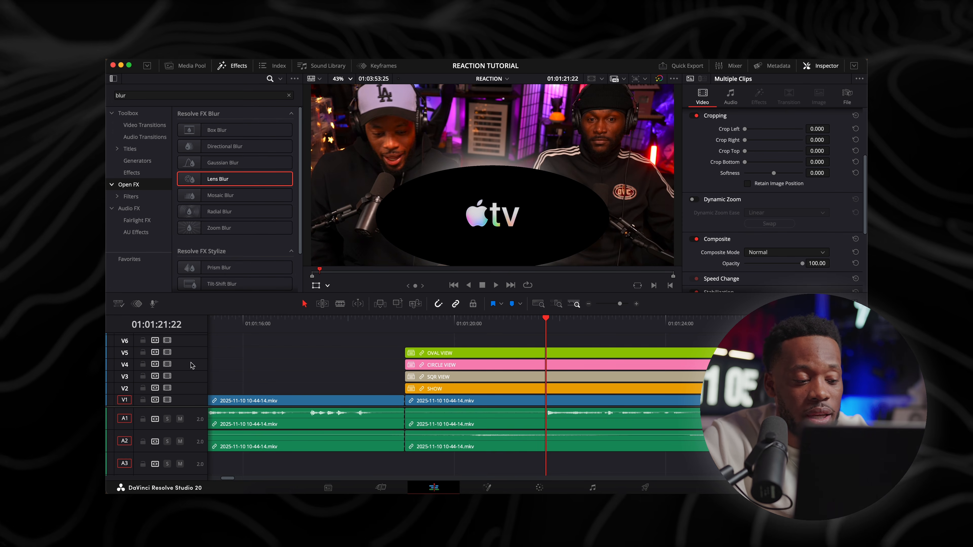
Disable video tracks V4, V3 and V2, leaving OVAL VIEW as the active view clip
{"action": "left_click", "coordinate": [168, 365]}
{"action": "left_click", "coordinate": [167, 376]}
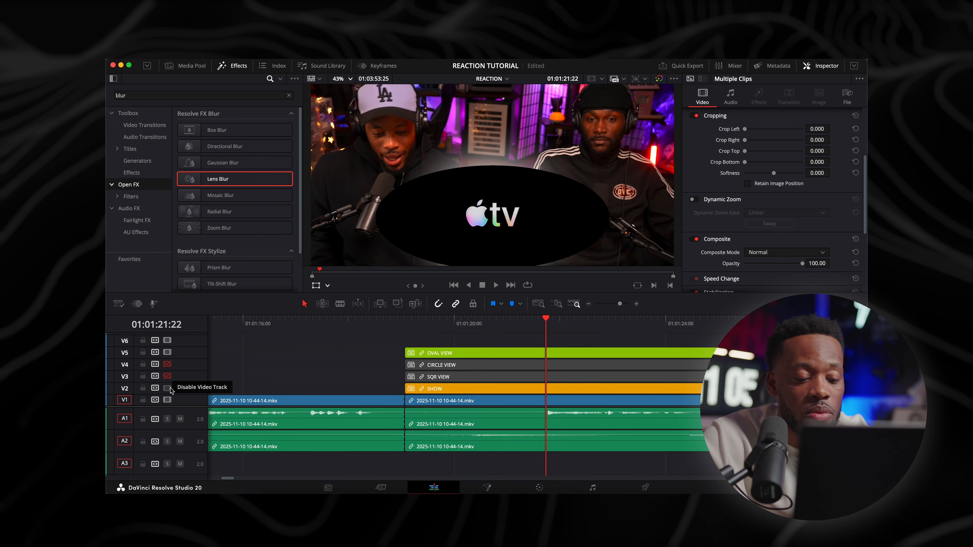
{"action": "left_click", "coordinate": [168, 388]}
{"action": "scroll", "coordinate": [217, 374], "scroll_direction": "left", "scroll_amount": 2}
{"action": "scroll", "coordinate": [217, 376], "scroll_direction": "right", "scroll_amount": 3}
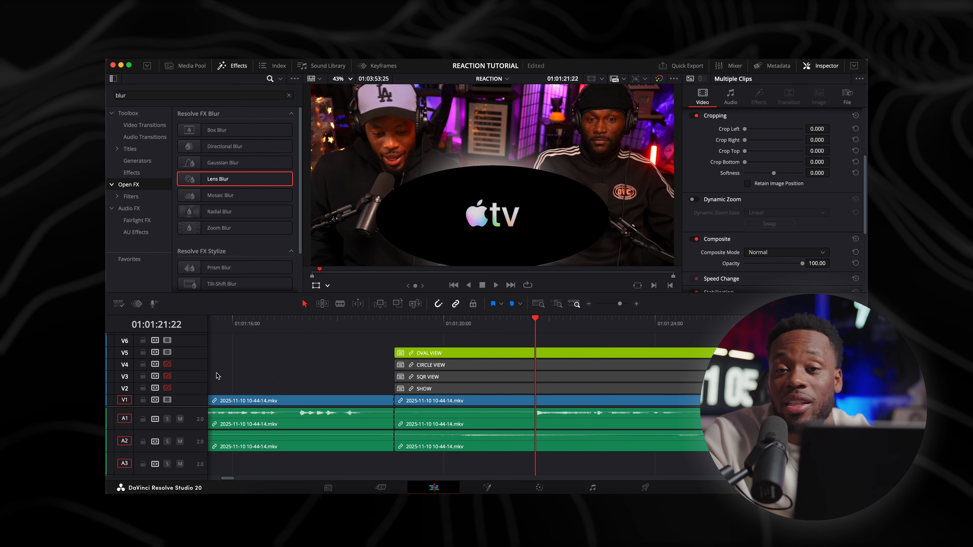
Split the linked clip stack across all its tracks at about 01:01:21:15 and continue playback
{"action": "key", "text": "super+minus"}
{"action": "key", "text": "super+minus"}
{"action": "key", "text": "super+minus"}
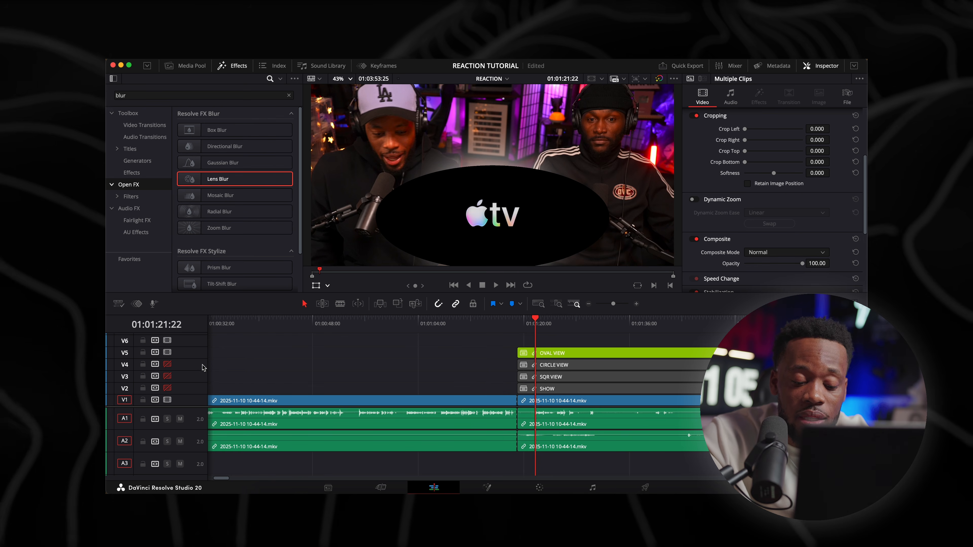
{"action": "key", "text": "super+equal"}
{"action": "key", "text": "super+equal"}
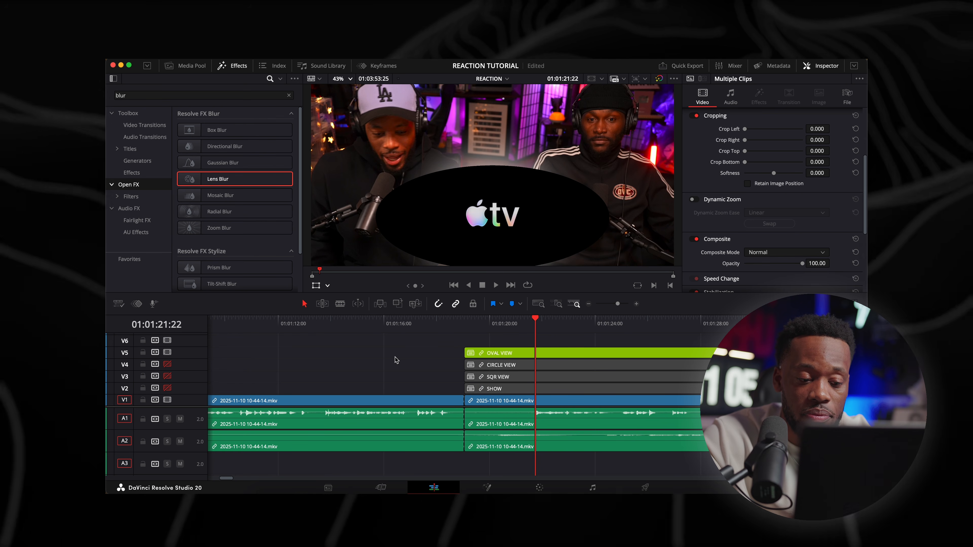
{"action": "left_click", "coordinate": [531, 320]}
{"action": "key", "text": "space"}
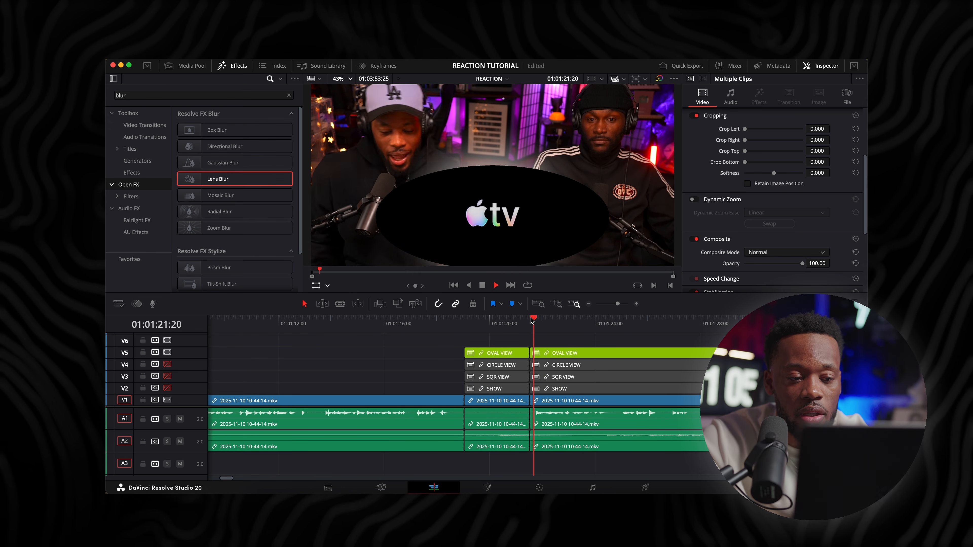
{"action": "scroll", "coordinate": [433, 164], "scroll_direction": "down", "scroll_amount": 1}
{"action": "key", "text": "super+minus"}
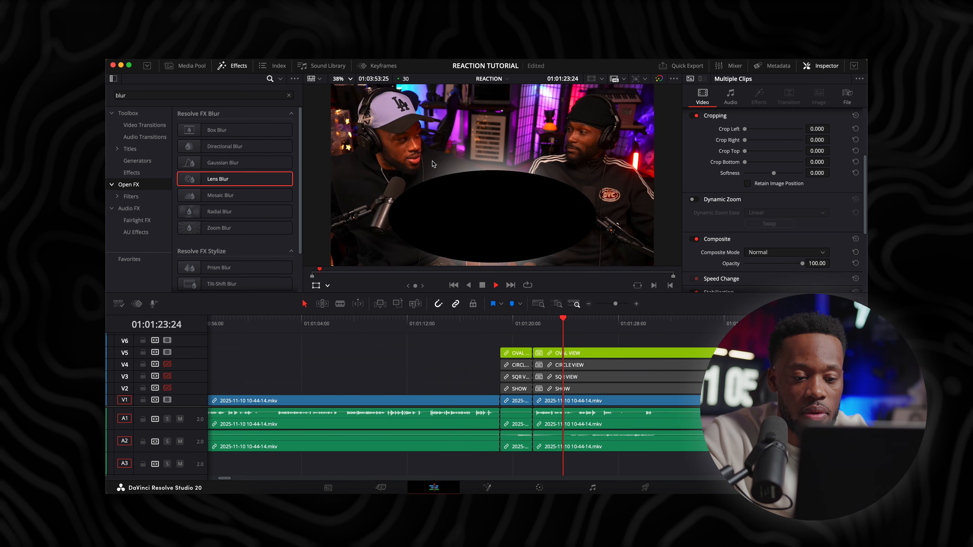
Split the linked clip stack just before 01:01:25:00 and again at 01:01:26:18 to isolate a short segment
{"action": "key", "text": "super+equal"}
{"action": "key", "text": "space"}
{"action": "key", "text": "space"}
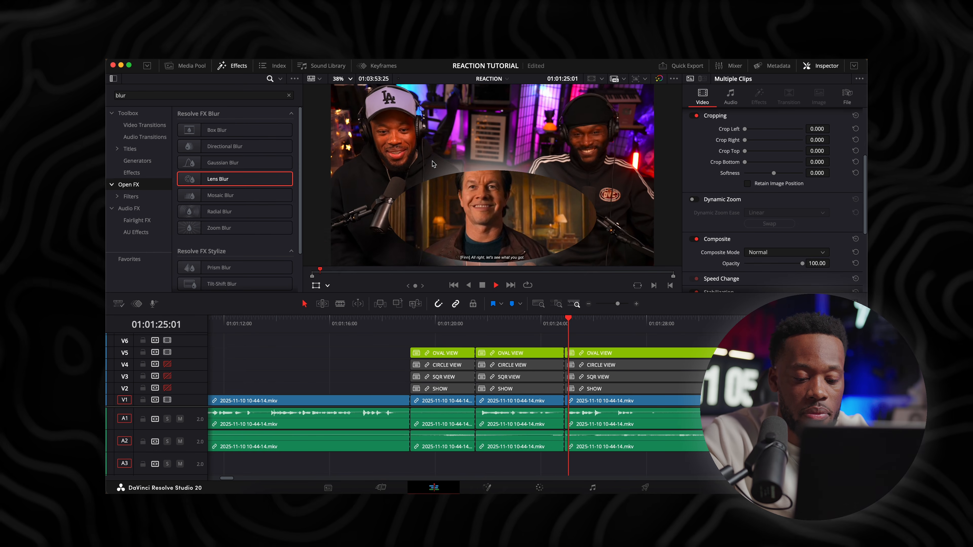
{"action": "key", "text": "space"}
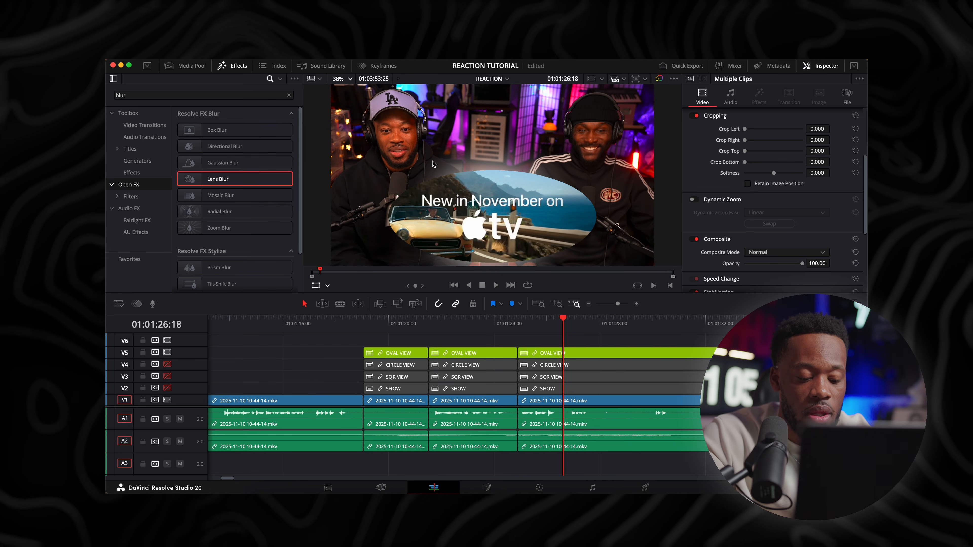
{"action": "key", "text": "super+b"}
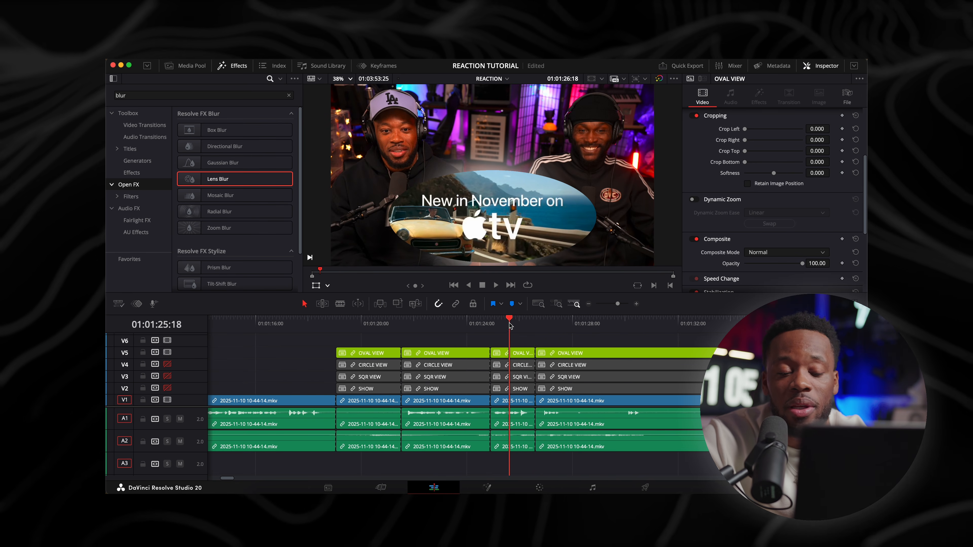
Select the OVAL VIEW clip in the short segment at 01:01:25:18 and re-enable video tracks V4, V3 and V2
{"action": "left_click", "coordinate": [518, 352]}
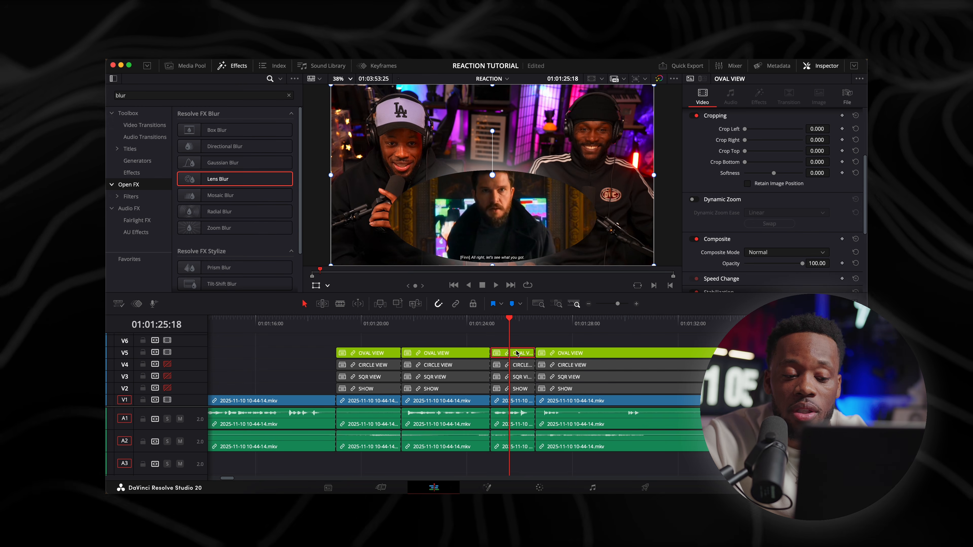
{"action": "left_click", "coordinate": [168, 364]}
{"action": "left_click", "coordinate": [168, 376]}
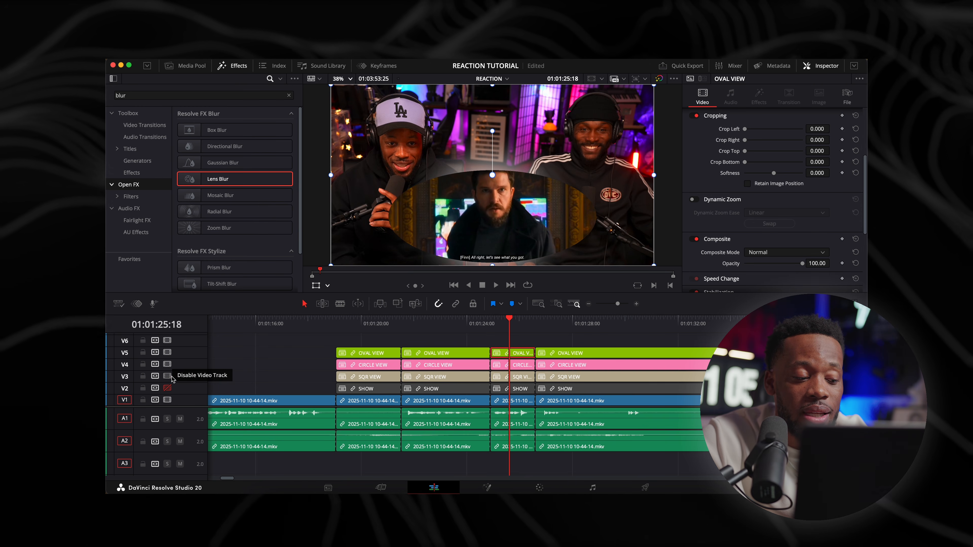
{"action": "left_click", "coordinate": [168, 388]}
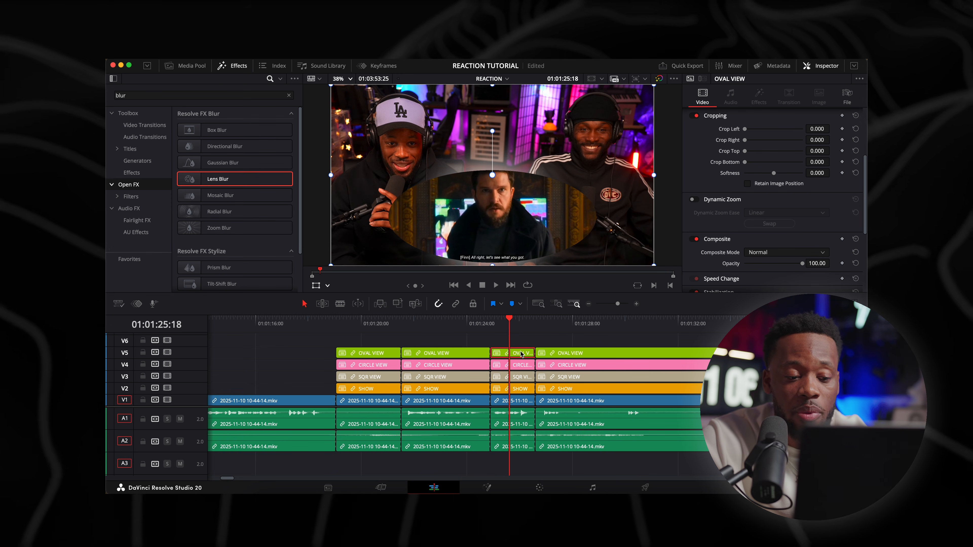
Disable the OVAL VIEW and CIRCLE VIEW clips in the short segment and play back the switch to SQR VIEW
{"action": "key", "text": "d"}
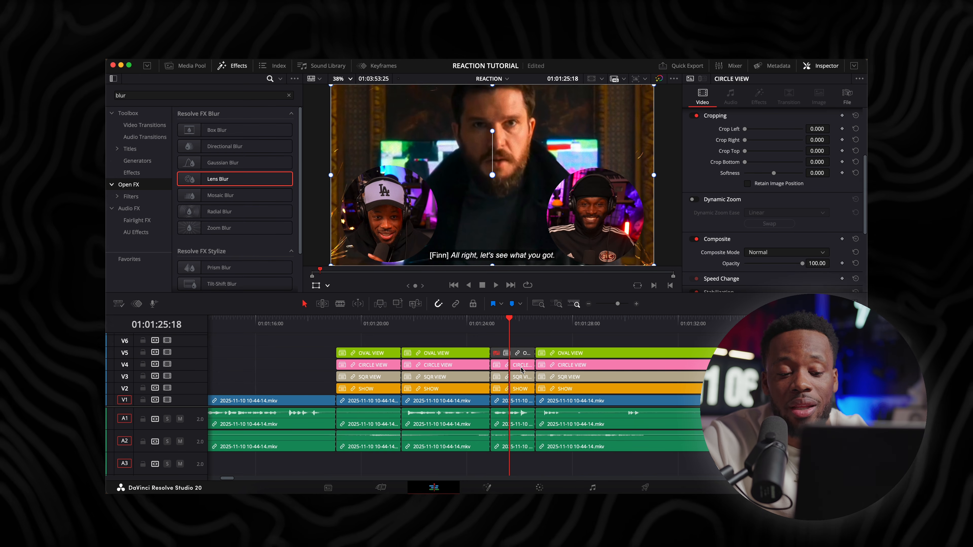
{"action": "key", "text": "d"}
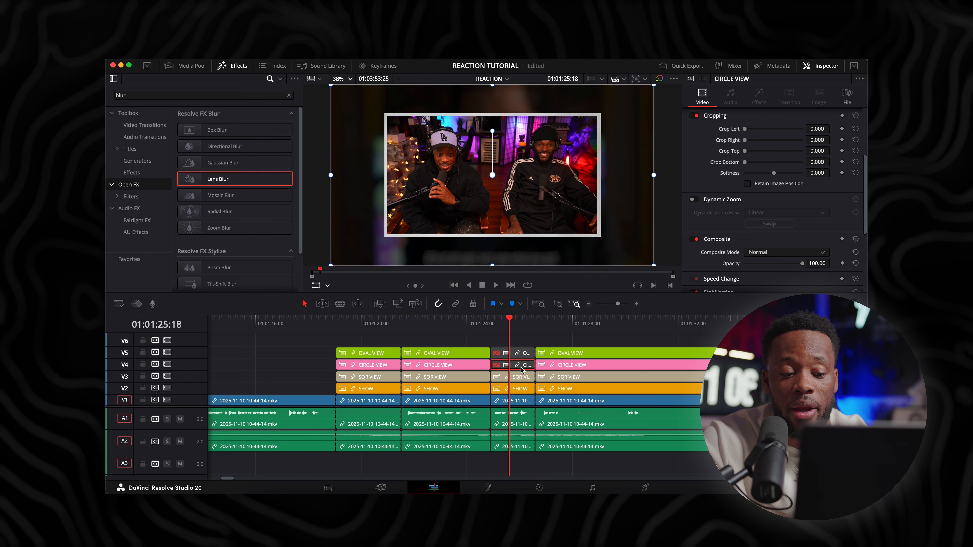
{"action": "left_click", "coordinate": [463, 323]}
{"action": "key", "text": "space"}
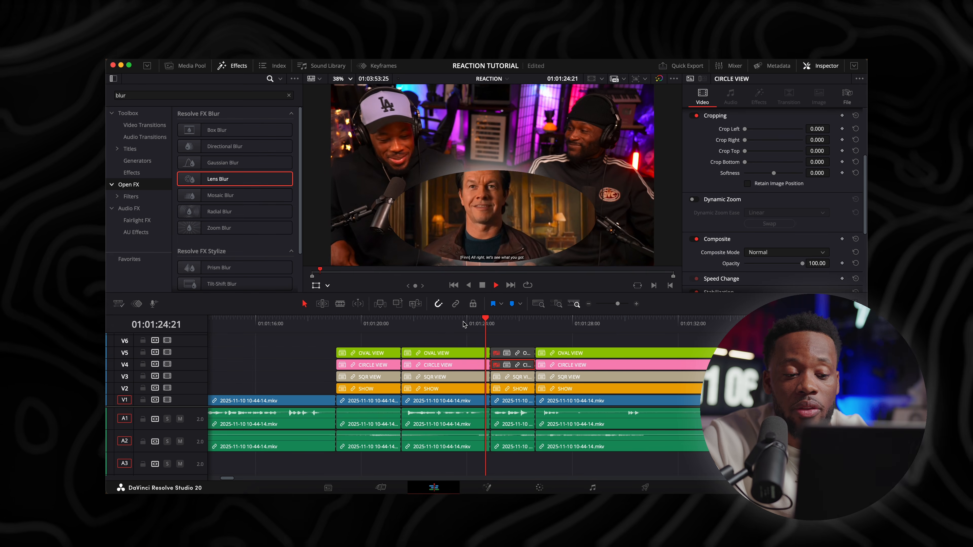
{"action": "key", "text": "space"}
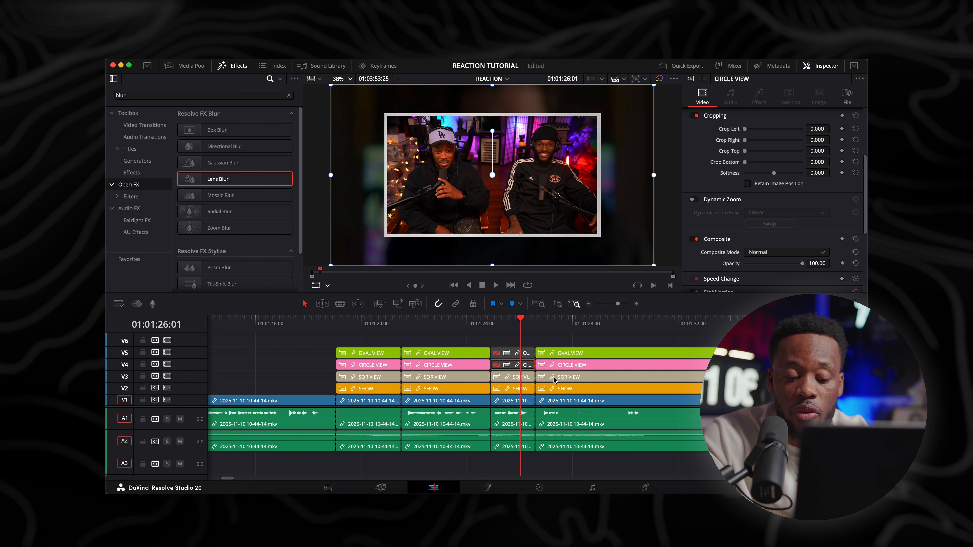
Turn video tracks V4, V3 and V2 off again to continue cutting with OVAL VIEW
{"action": "key", "text": "super+minus"}
{"action": "key", "text": "super+minus"}
{"action": "key", "text": "super+minus"}
{"action": "key", "text": "super+minus"}
{"action": "key", "text": "super+minus"}
{"action": "key", "text": "super+minus"}
{"action": "key", "text": "super+equal"}
{"action": "key", "text": "super+equal"}
{"action": "key", "text": "super+equal"}
{"action": "key", "text": "super+equal"}
{"action": "key", "text": "super+equal"}
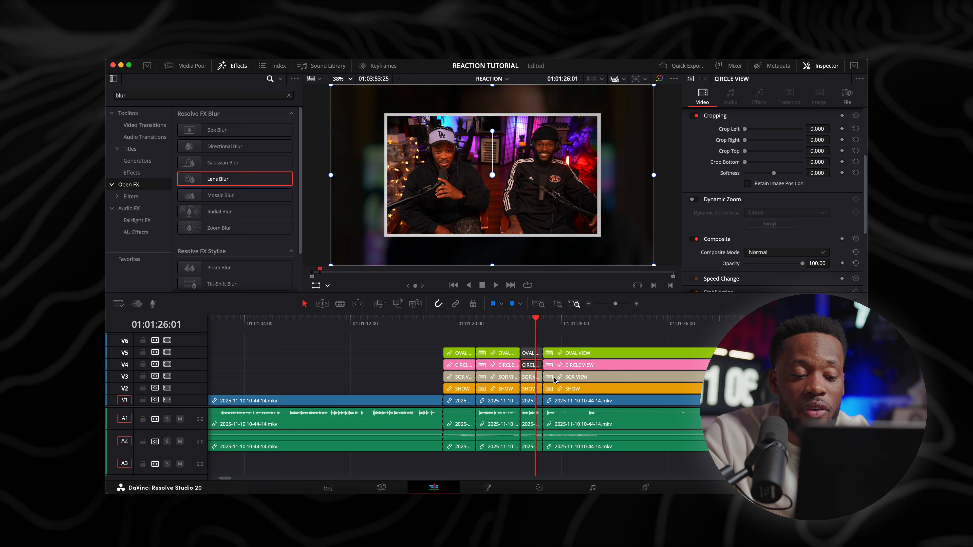
{"action": "left_click", "coordinate": [167, 375]}
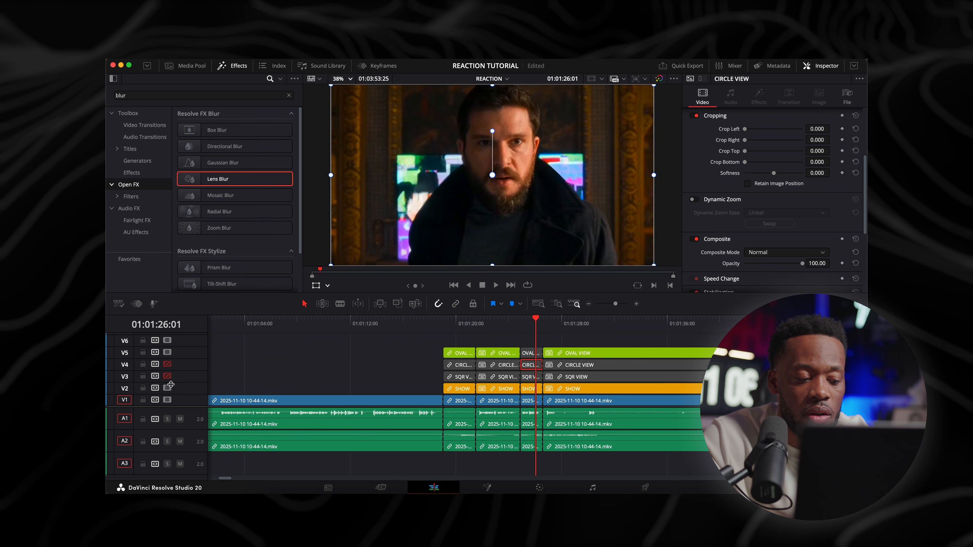
{"action": "left_click", "coordinate": [167, 388]}
Ripple-delete a short section of the clip stack at 01:01:28:09 and split the stack at 01:01:29:16
{"action": "left_click", "coordinate": [544, 325]}
{"action": "key", "text": "super+equal"}
{"action": "key", "text": "super+equal"}
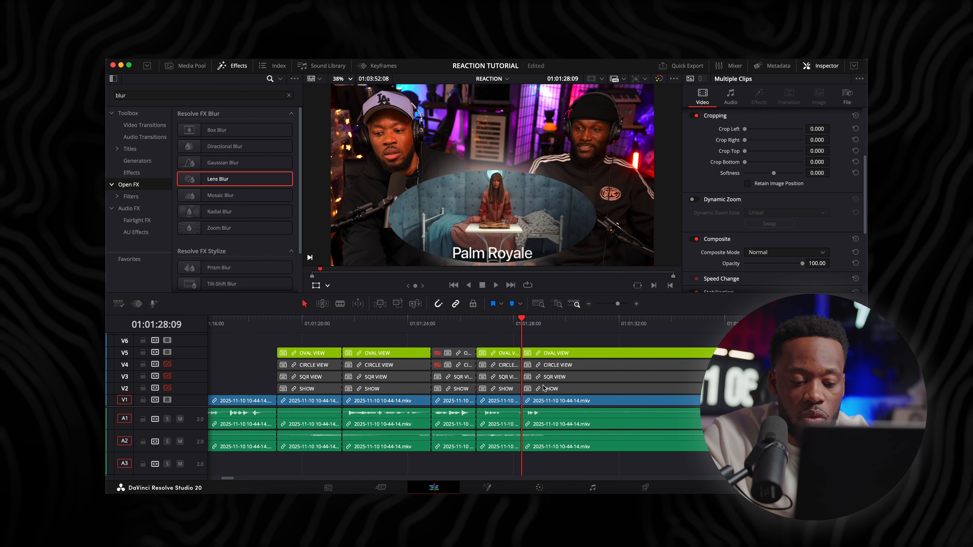
{"action": "key", "text": "space"}
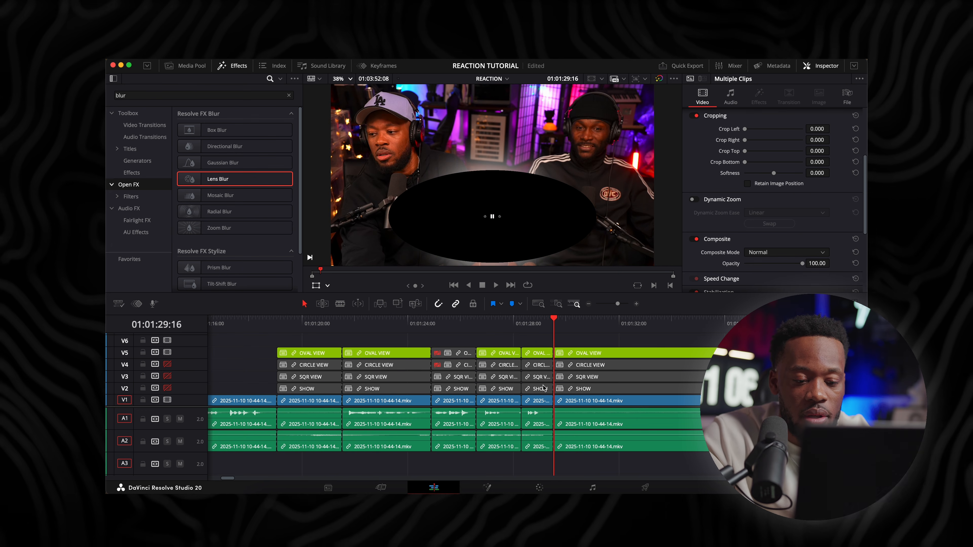
Split the clip stack at 01:01:34:14, ripple-delete the section back to the previous cut, and resume playback
{"action": "key", "text": "super+minus"}
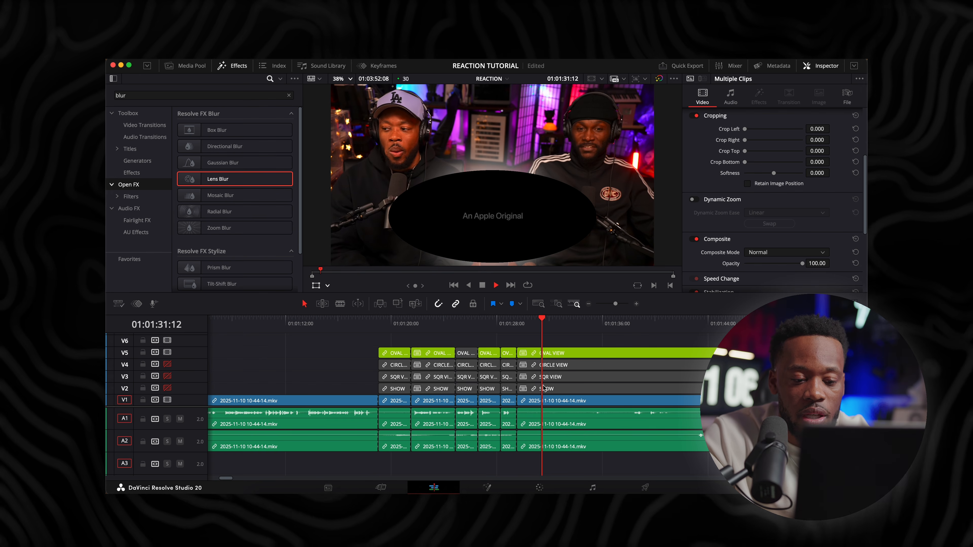
{"action": "key", "text": "space"}
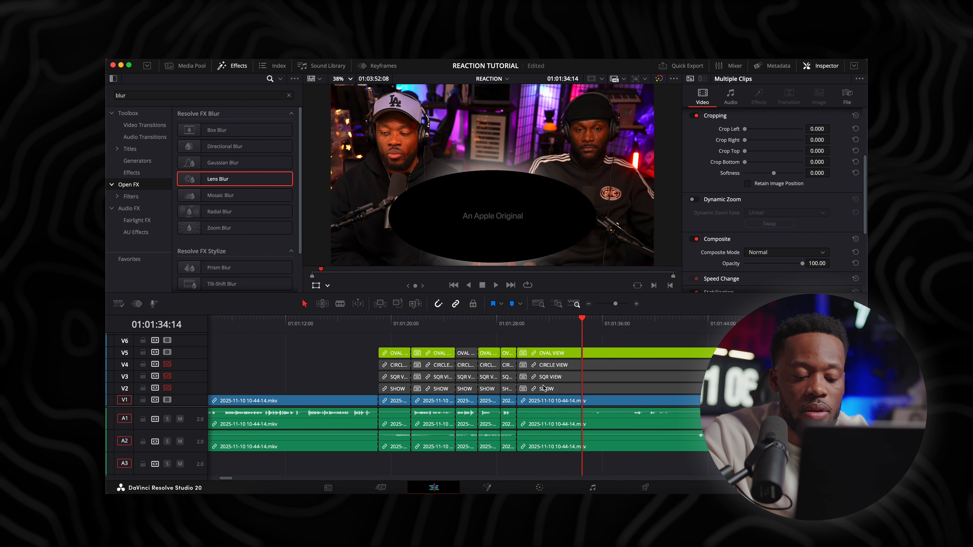
{"action": "key", "text": "super+b"}
{"action": "left_click", "coordinate": [555, 380]}
{"action": "key", "text": "Delete"}
{"action": "key", "text": "space"}
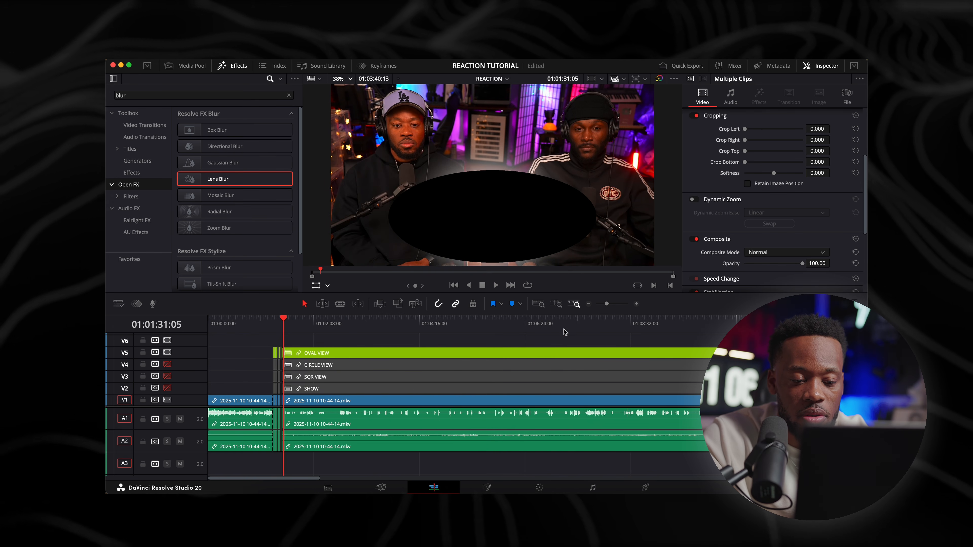
Jump ahead to the footage around 01:07:07 and split the whole linked clip stack at 01:07:11:02
{"action": "left_click", "coordinate": [562, 324]}
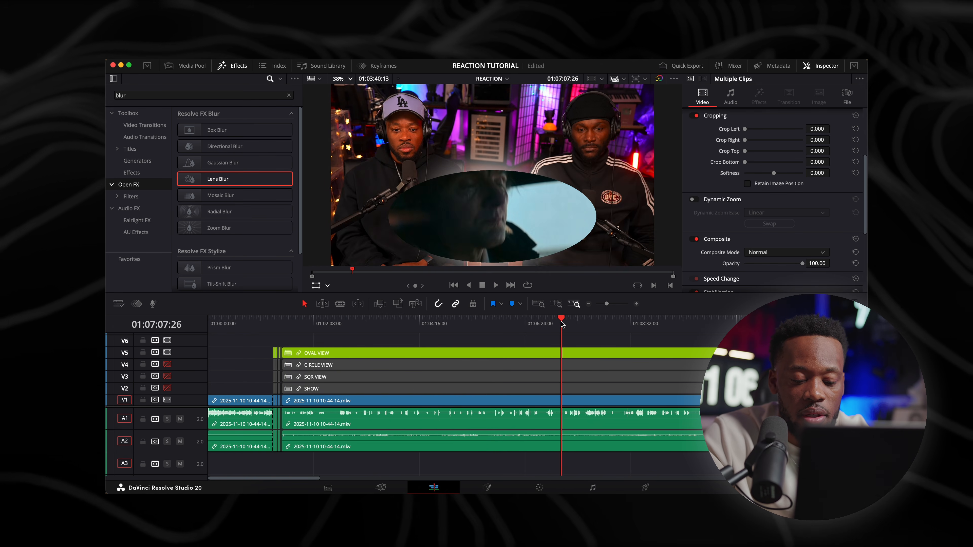
{"action": "key", "text": "super+equal"}
{"action": "key", "text": "super+equal"}
{"action": "key", "text": "super+equal"}
{"action": "left_click", "coordinate": [557, 323]}
{"action": "key", "text": "super+b"}
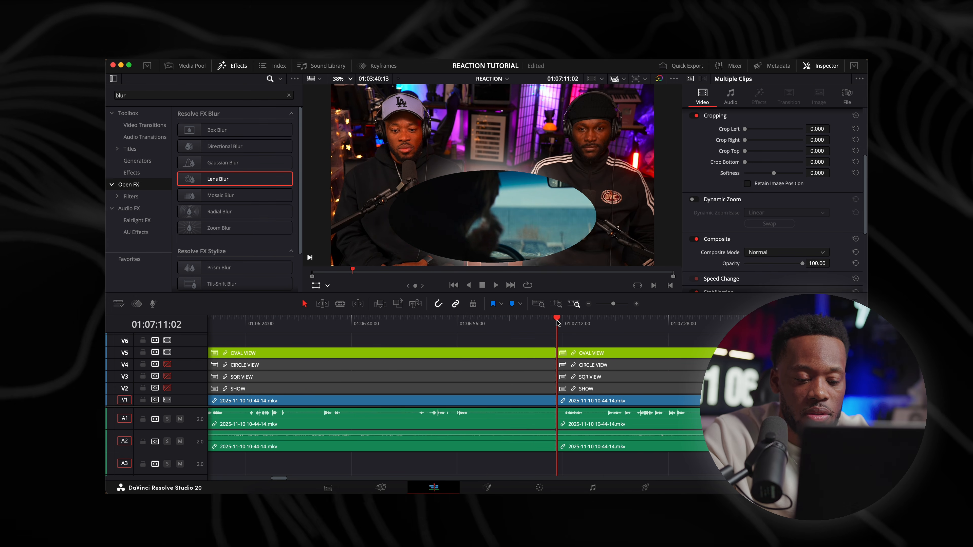
Play on from the last cut and split the linked clip stack at 01:07:15:12
{"action": "key", "text": "space"}
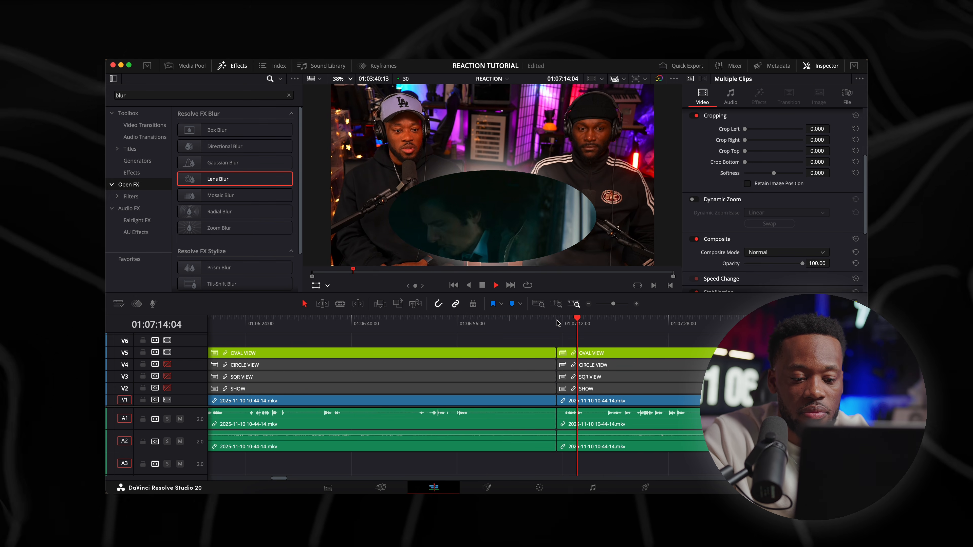
{"action": "key", "text": "super+equal"}
{"action": "key", "text": "space"}
{"action": "key", "text": "super+n"}
{"action": "key", "text": "Escape"}
{"action": "key", "text": "super+equal"}
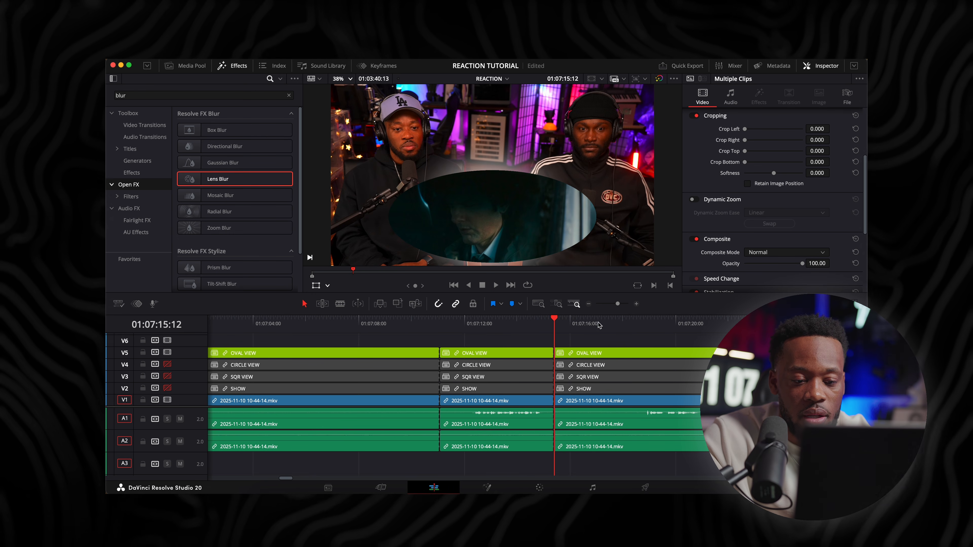
Ripple-delete the stack section from 01:07:15:12 to 01:07:18:18, then play on and split the stack at 01:07:19:14
{"action": "left_click_drag", "start_coordinate": [604, 327], "coordinate": [640, 328]}
{"action": "key", "text": "super+b"}
{"action": "left_click", "coordinate": [604, 364]}
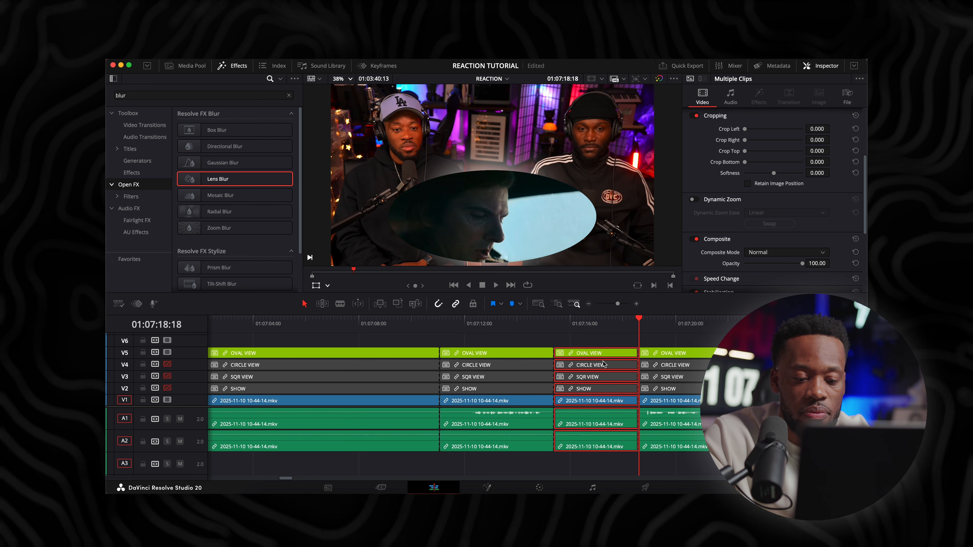
{"action": "key", "text": "shift+BackSpace"}
{"action": "key", "text": "space"}
{"action": "key", "text": "Down"}
{"action": "key", "text": "super+minus"}
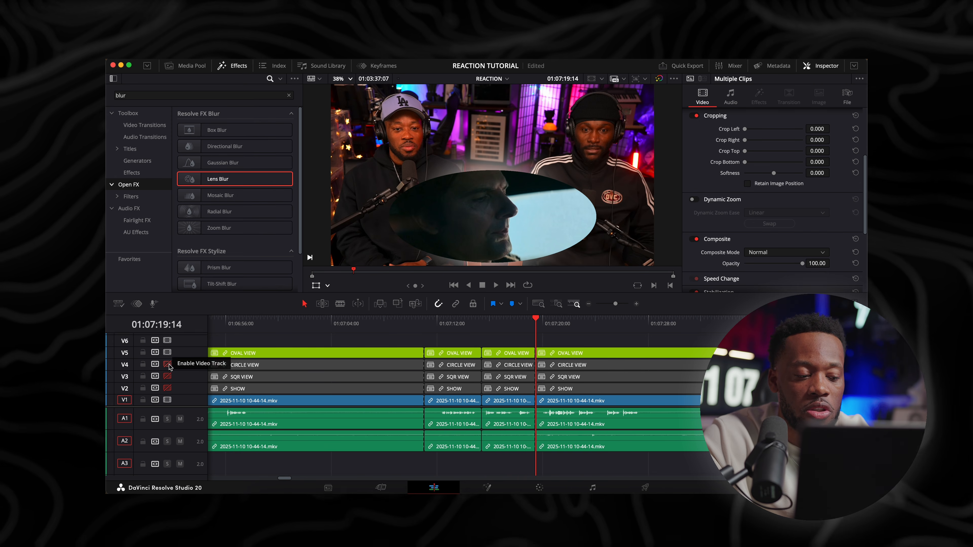
Turn on video tracks V4, V3 and V2 and disable the OVAL VIEW clip between 01:07:15:12 and 01:07:19:14 to reveal CIRCLE VIEW
{"action": "left_click", "coordinate": [167, 364]}
{"action": "left_click", "coordinate": [168, 376]}
{"action": "left_click", "coordinate": [167, 388]}
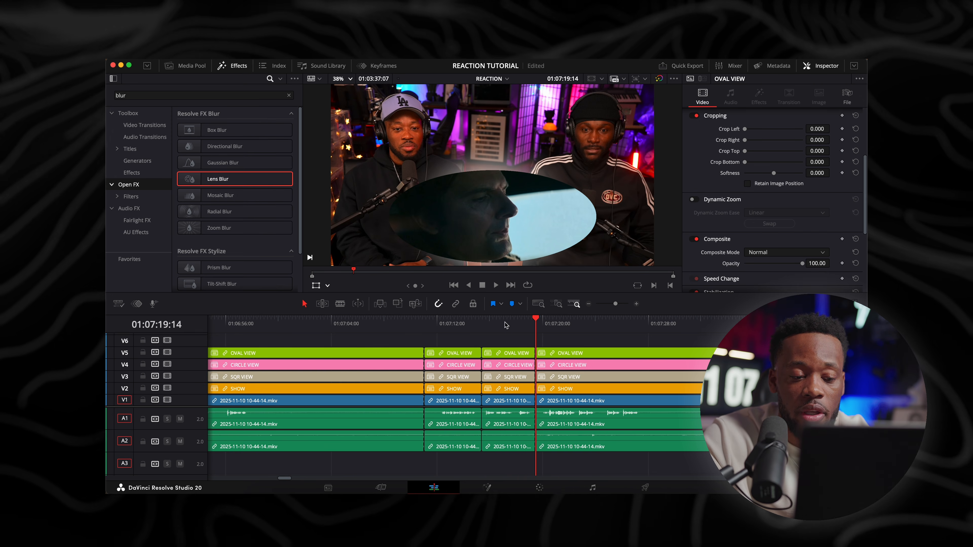
{"action": "left_click", "coordinate": [516, 355]}
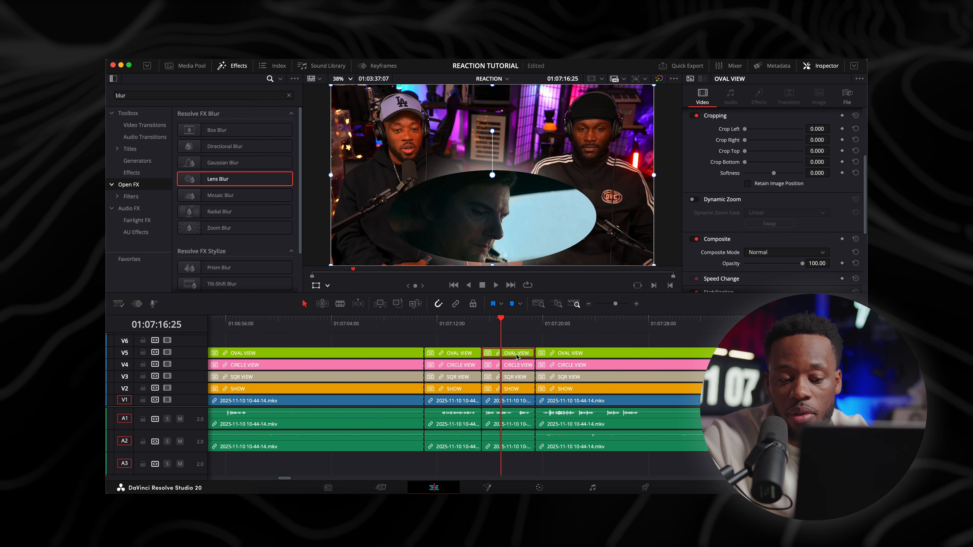
{"action": "key", "text": "shift+d"}
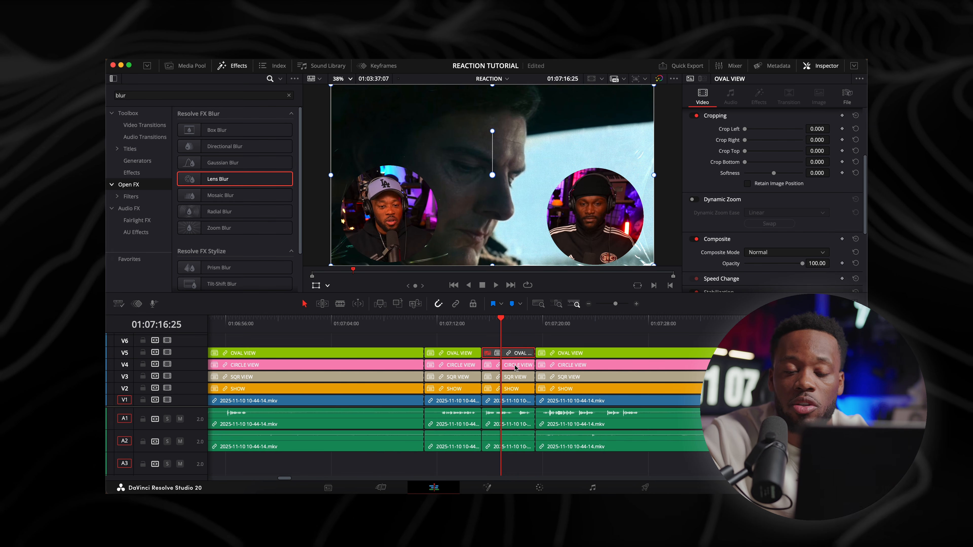
{"action": "key", "text": "d"}
{"action": "key", "text": "d"}
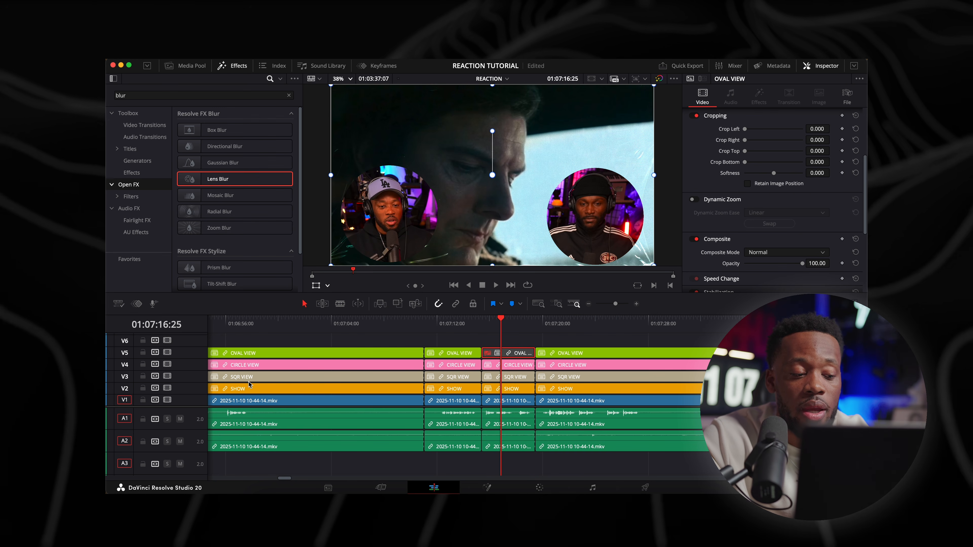
Turn off video tracks V3 and V2 and play across the cut at 01:07:15:12 to check the switch to circle view
{"action": "left_click", "coordinate": [167, 376]}
{"action": "left_click", "coordinate": [168, 388]}
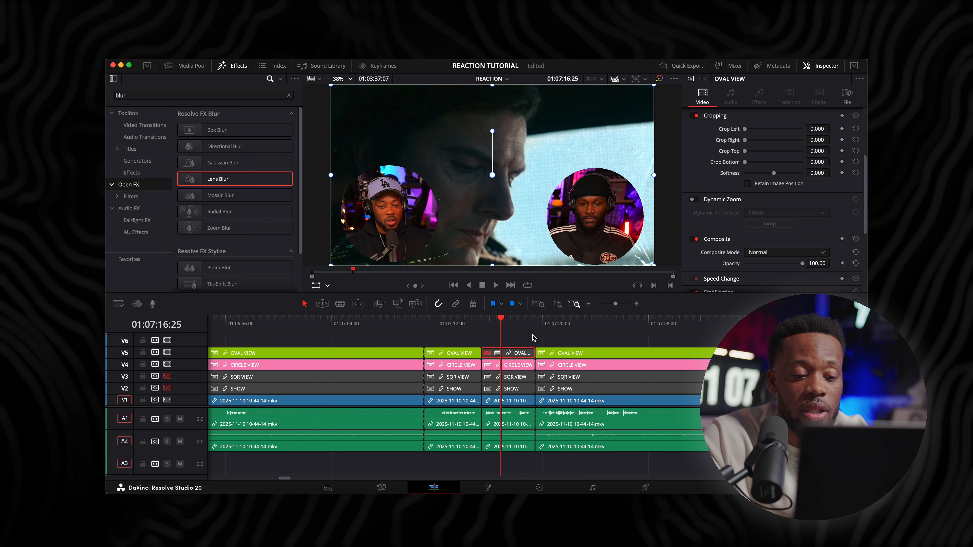
{"action": "left_click", "coordinate": [482, 324]}
{"action": "left_click", "coordinate": [448, 326]}
{"action": "key", "text": "space"}
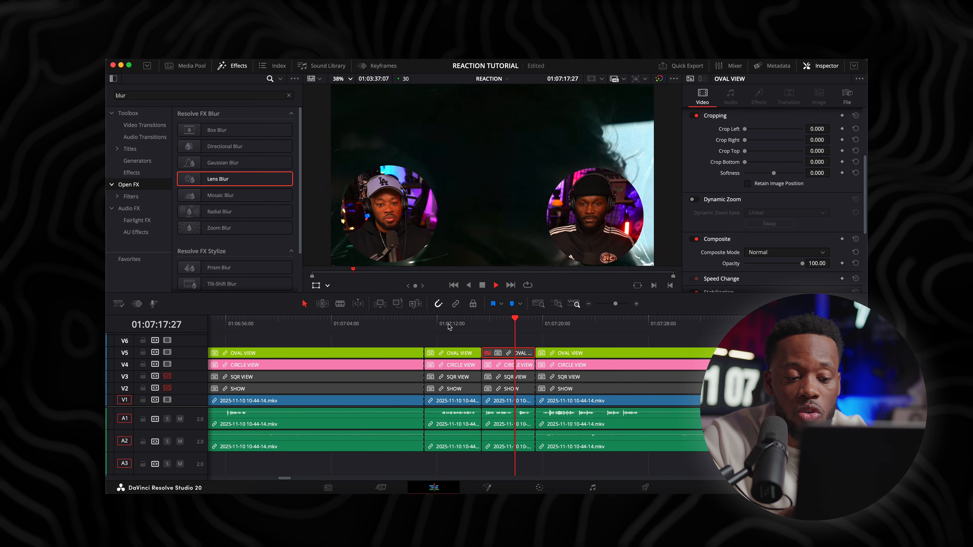
{"action": "key", "text": "space"}
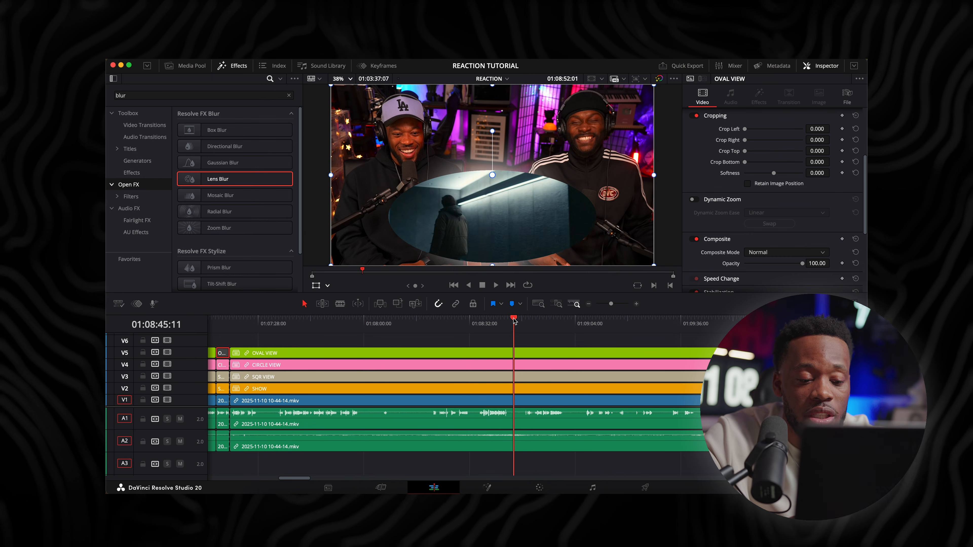
Return to the cut at 01:07:15:12 and toggle its OVAL VIEW clip on and off to compare oval and circle views
{"action": "scroll", "coordinate": [406, 370], "scroll_direction": "left", "scroll_amount": 7}
{"action": "left_click", "coordinate": [474, 324]}
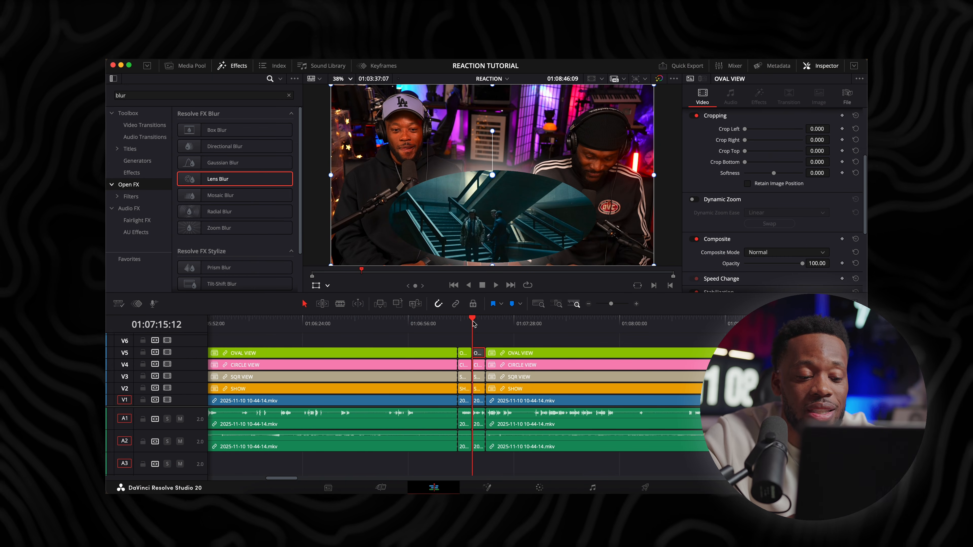
{"action": "key", "text": "super+equal"}
{"action": "key", "text": "super+equal"}
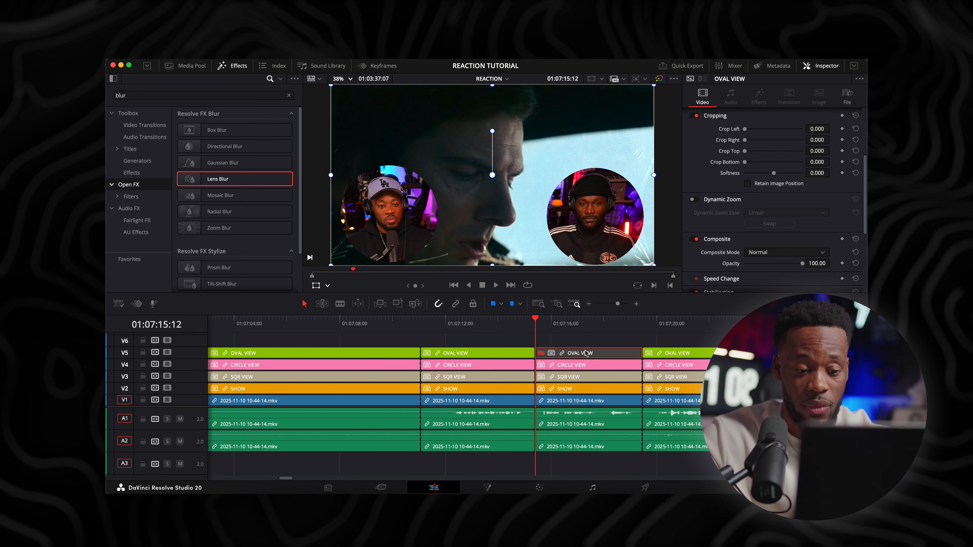
{"action": "key", "text": "d"}
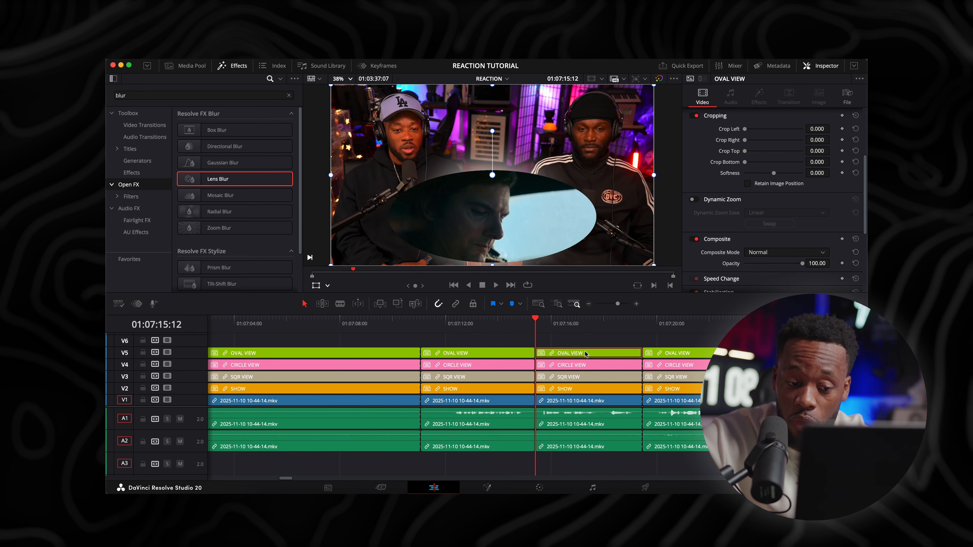
{"action": "key", "text": "d"}
{"action": "key", "text": "d"}
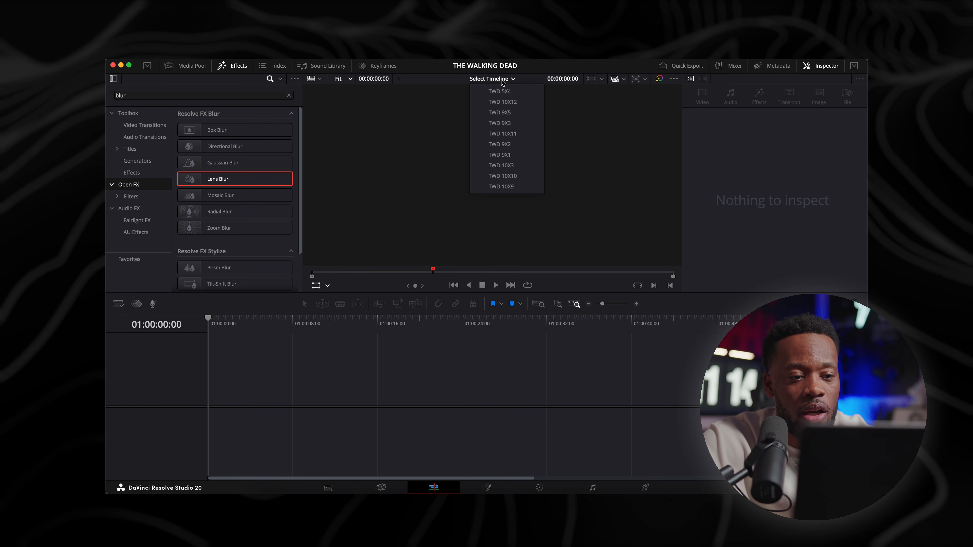
Open the TWD 9X3 timeline in the THE WALKING DEAD project and review its view-switching cuts around 01:06:47:01
{"action": "left_click", "coordinate": [510, 124]}
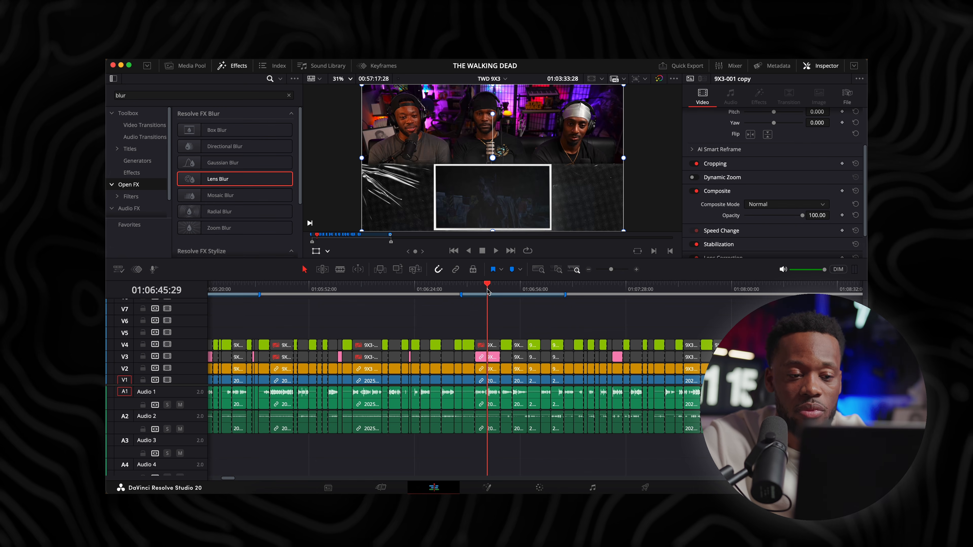
{"action": "left_click_drag", "start_coordinate": [487, 292], "coordinate": [491, 291]}
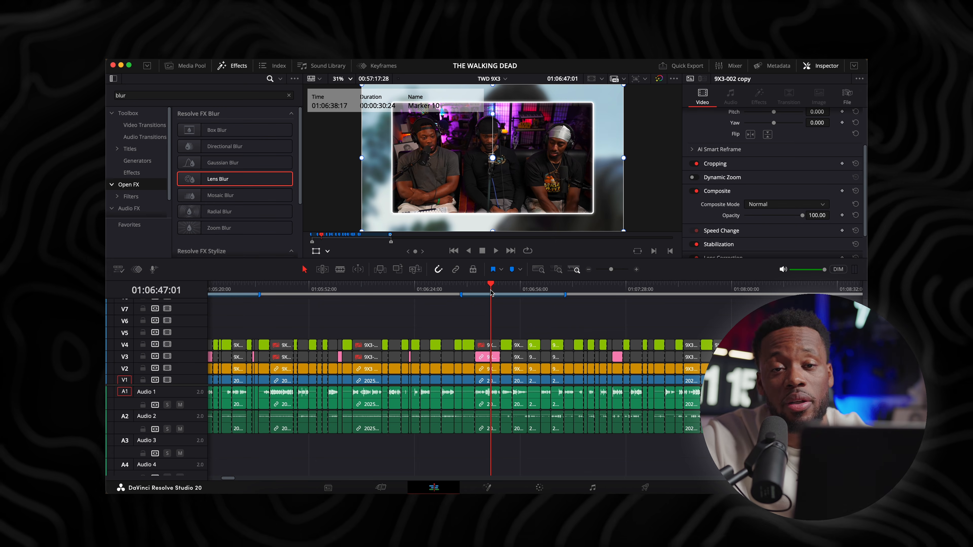
{"action": "scroll", "coordinate": [674, 382], "scroll_direction": "left", "scroll_amount": 3}
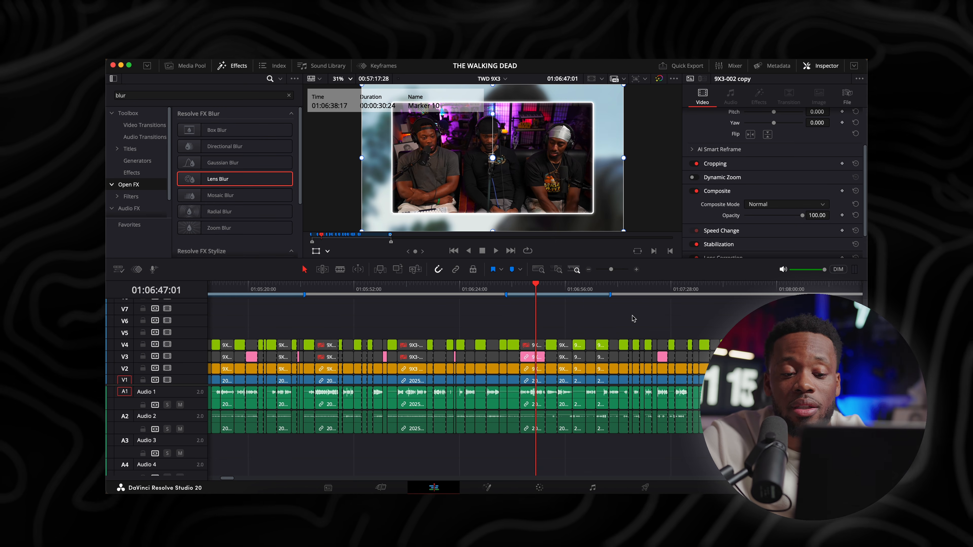
{"action": "scroll", "coordinate": [673, 325], "scroll_direction": "down", "scroll_amount": 5}
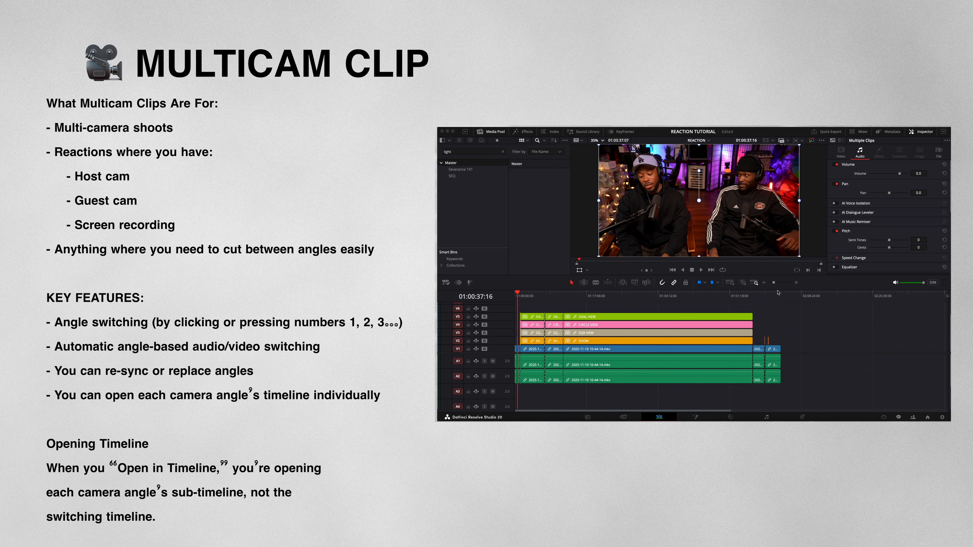
{"action": "key", "text": "super+equal"}
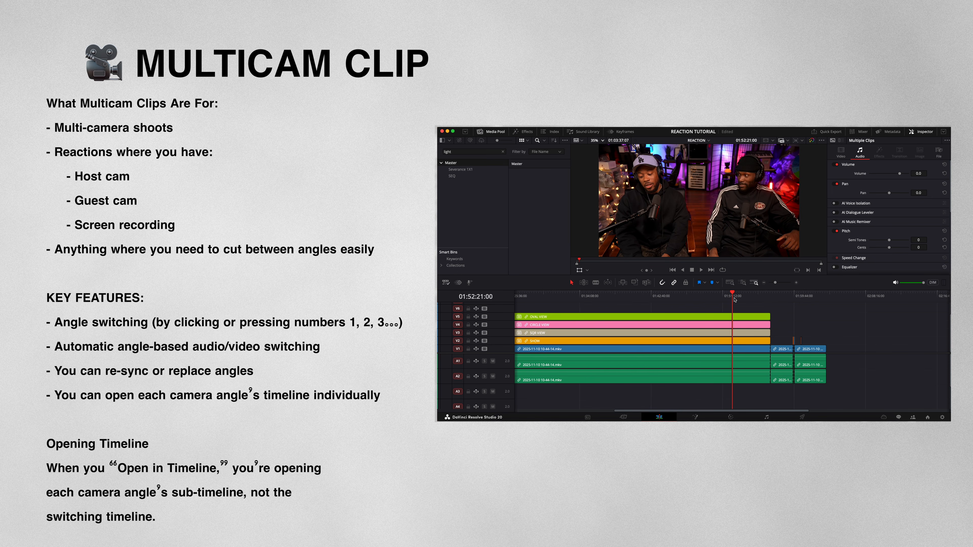
{"action": "left_click_drag", "start_coordinate": [705, 310], "coordinate": [717, 357]}
{"action": "key", "text": "Delete"}
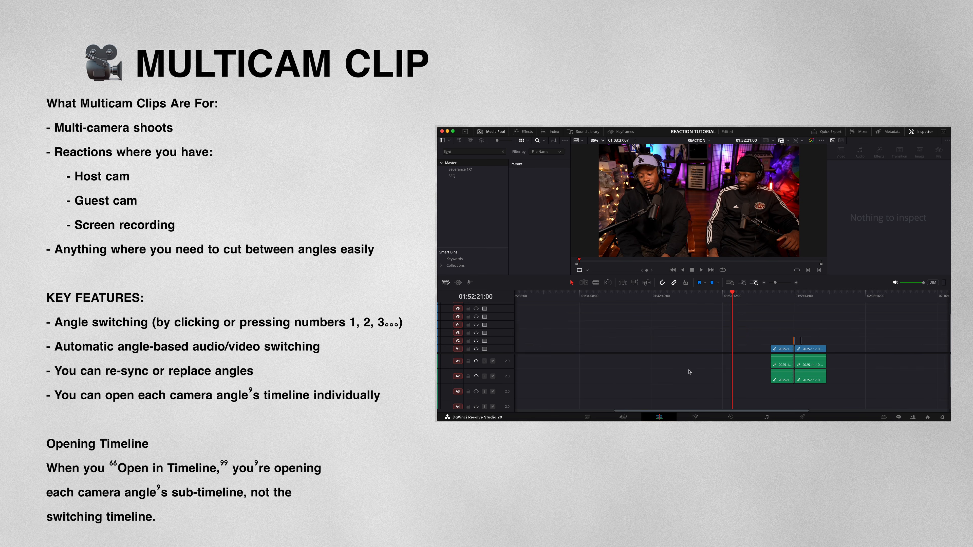
{"action": "left_click_drag", "start_coordinate": [634, 390], "coordinate": [559, 311]}
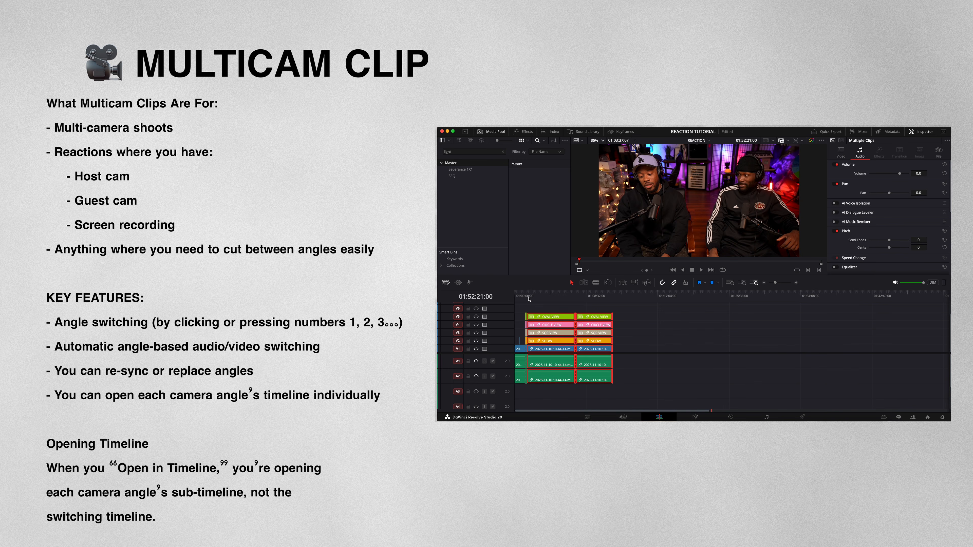
{"action": "key", "text": "Delete"}
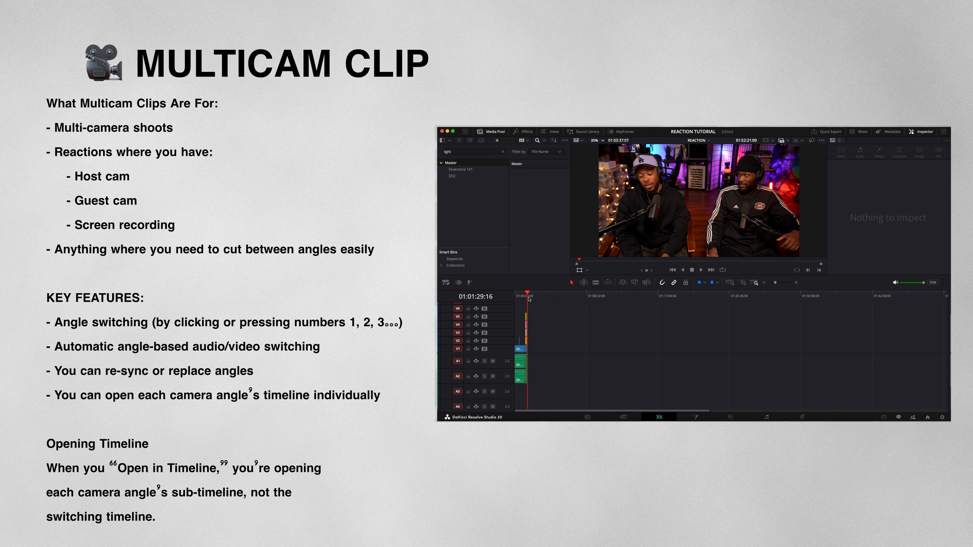
{"action": "key", "text": "super+z"}
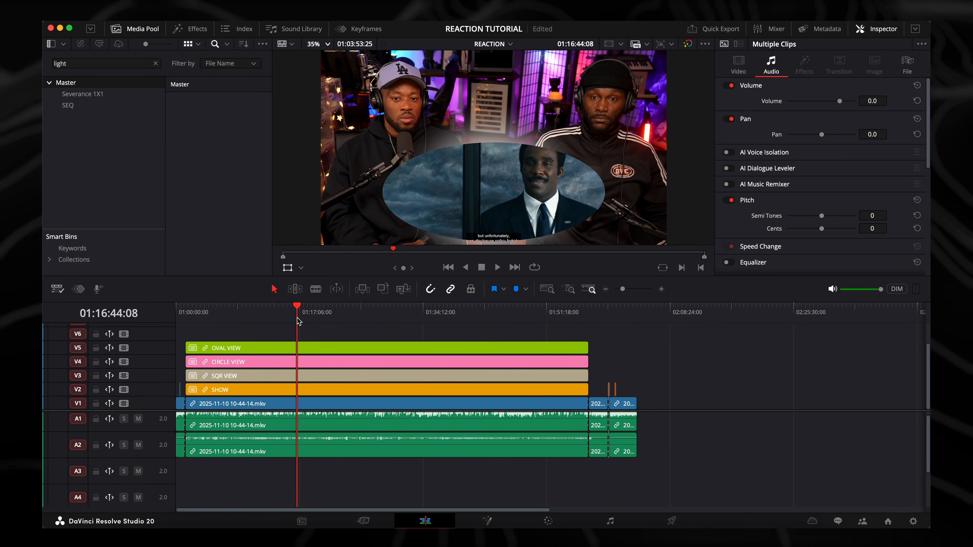
Clear the media search and start a new multicam clip from CIRCLE VIEW, OVAL VIEW, SHOW and SQR VIEW in the Severance 1X1 bin
{"action": "left_click", "coordinate": [155, 64]}
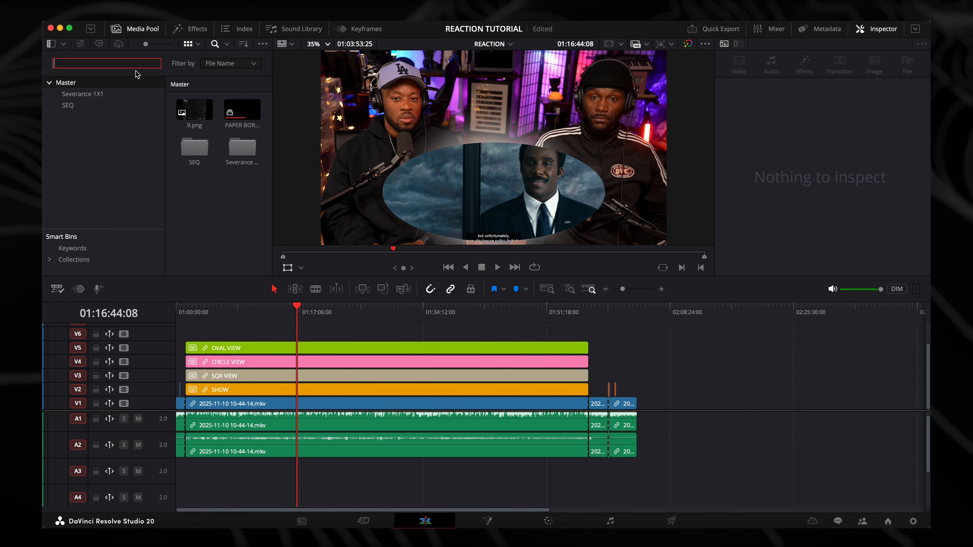
{"action": "left_click", "coordinate": [85, 95]}
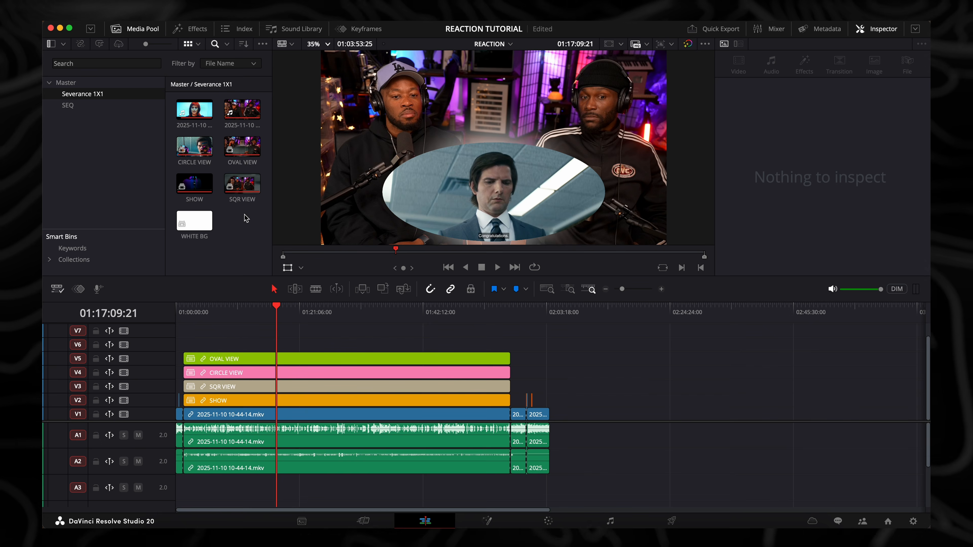
{"action": "left_click", "coordinate": [188, 146]}
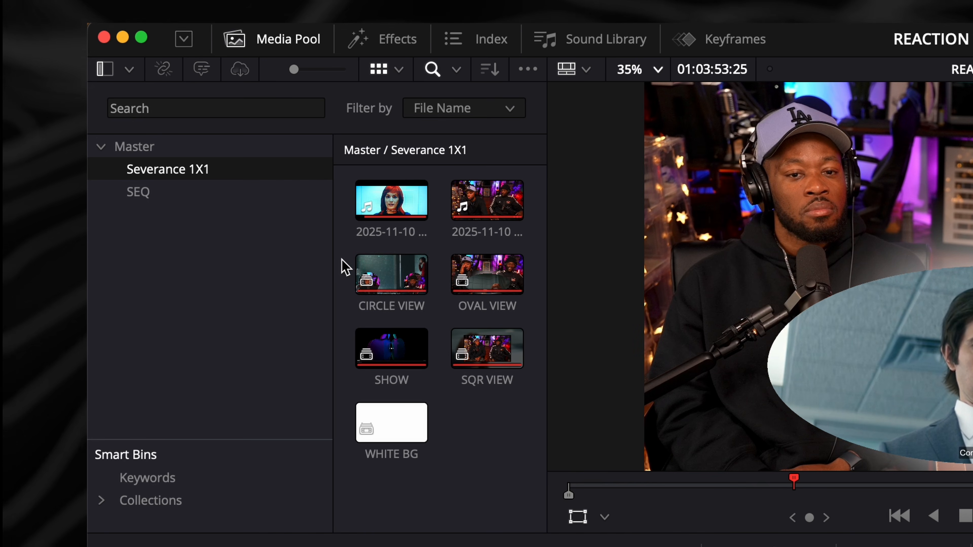
{"action": "left_click_drag", "start_coordinate": [447, 280], "coordinate": [512, 363]}
{"action": "right_click", "coordinate": [490, 348]}
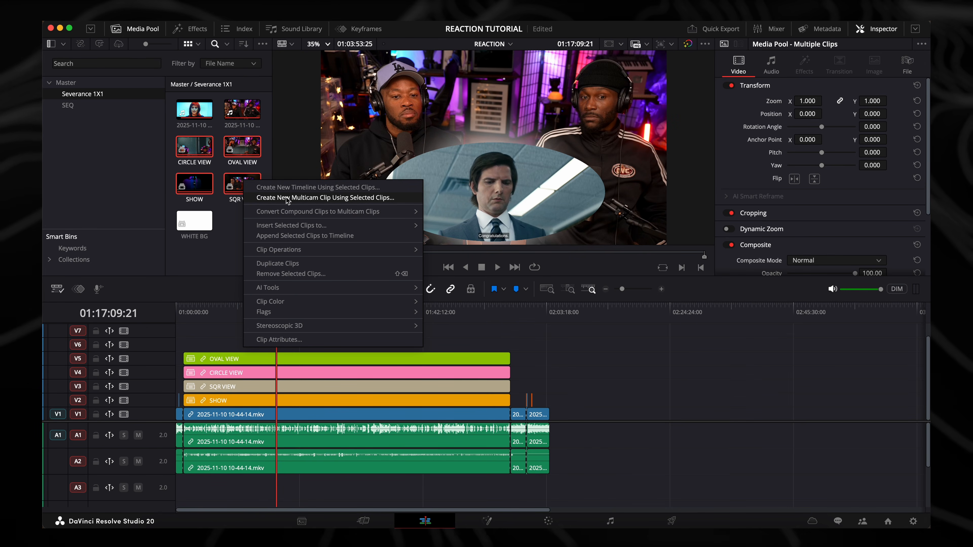
{"action": "left_click", "coordinate": [336, 198]}
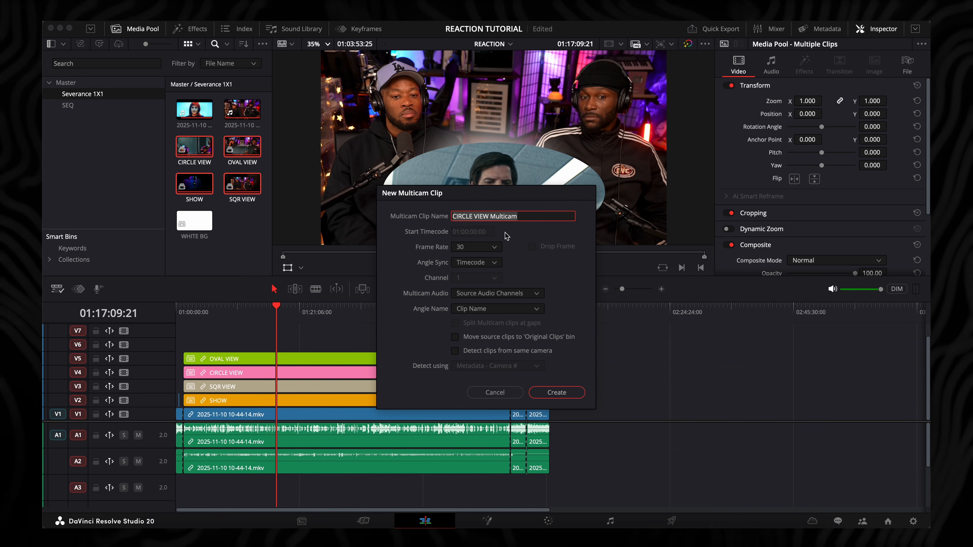
Name the new multicam clip REACTION MULTICAM
{"action": "key", "text": "ctrl+a"}
{"action": "key", "text": "BackSpace"}
{"action": "type", "text": "REACT"}
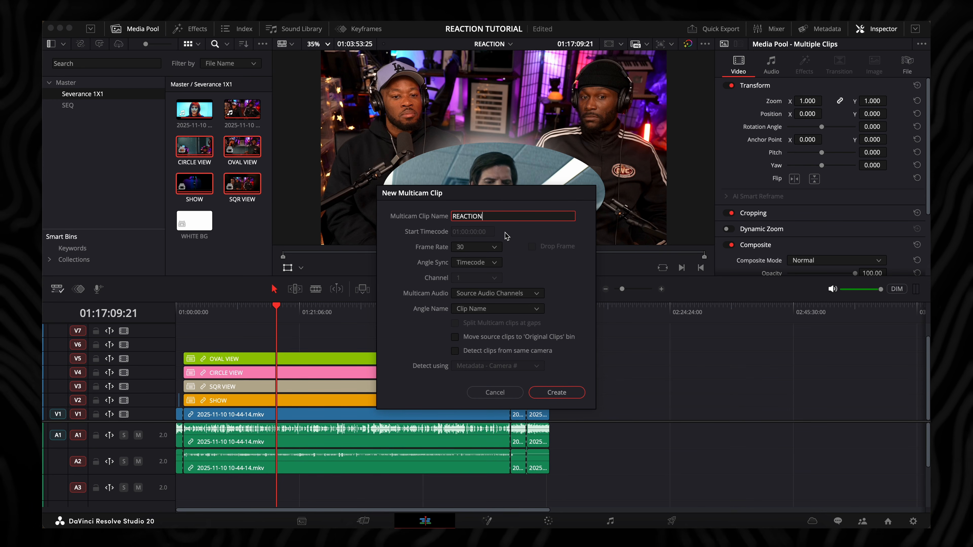
{"action": "type", "text": "ION MULTI"}
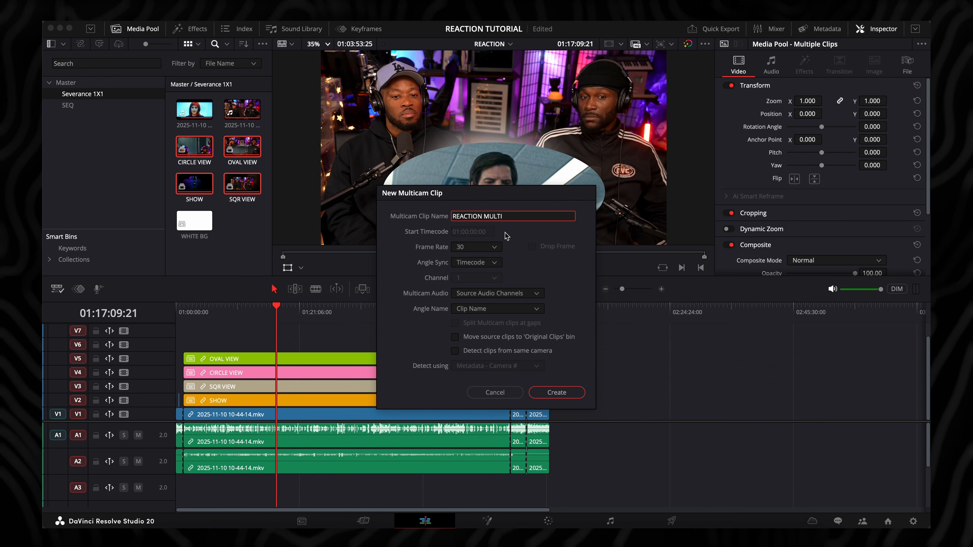
{"action": "type", "text": "CAM"}
Name the multicam angles by Clip Name and enable moving the source clips to the 'Original Clips' bin
{"action": "left_click", "coordinate": [493, 309]}
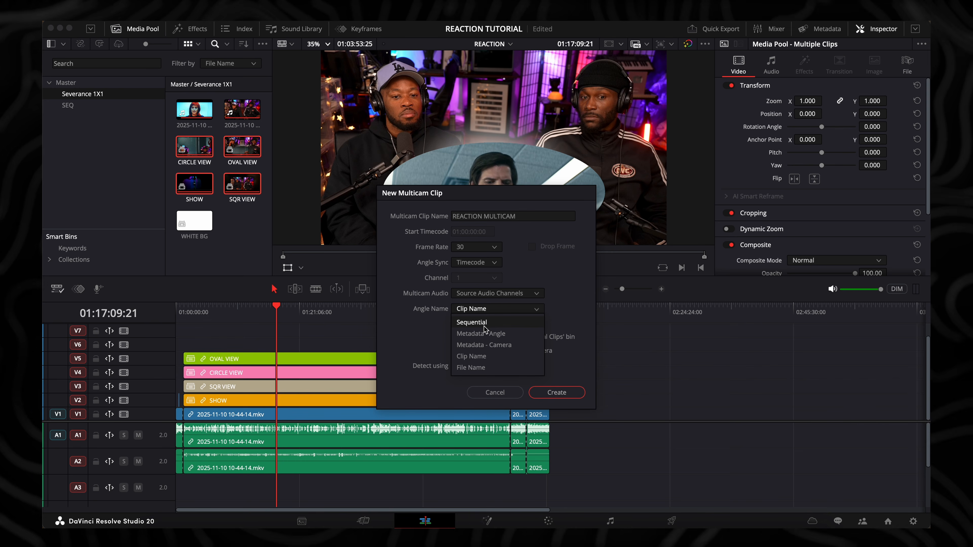
{"action": "left_click", "coordinate": [479, 358]}
{"action": "left_click", "coordinate": [455, 337]}
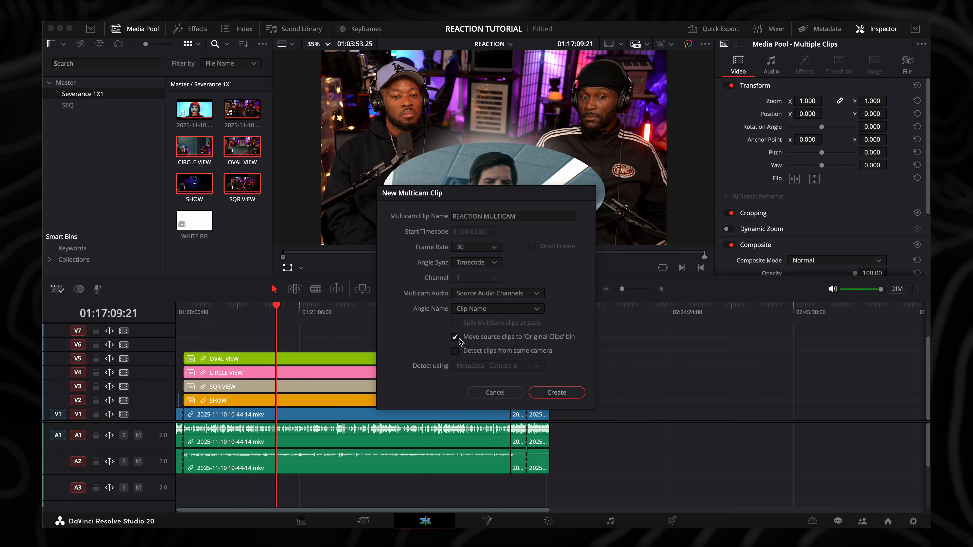
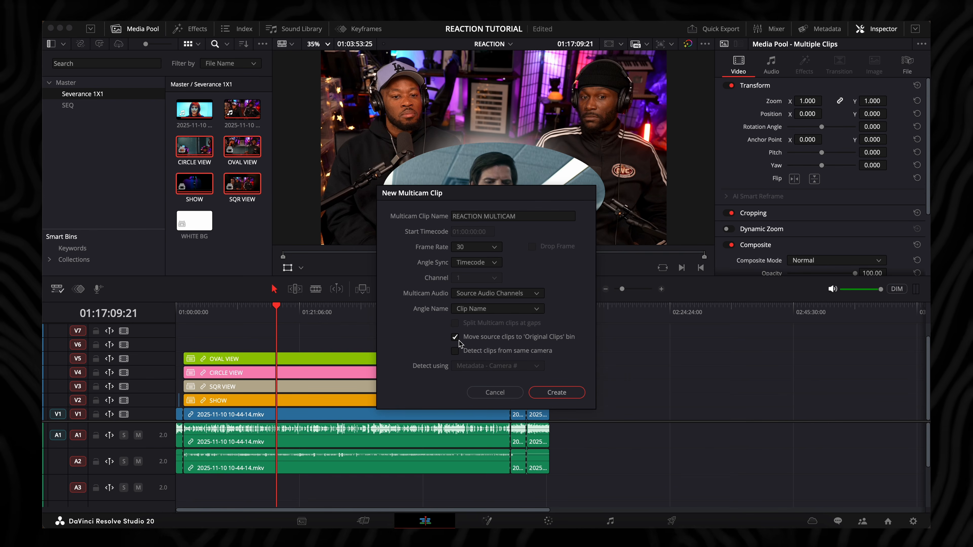
Create the multicam clip and place it on track V6 above OVAL VIEW, starting at 01:01:19:02
{"action": "left_click", "coordinate": [555, 393]}
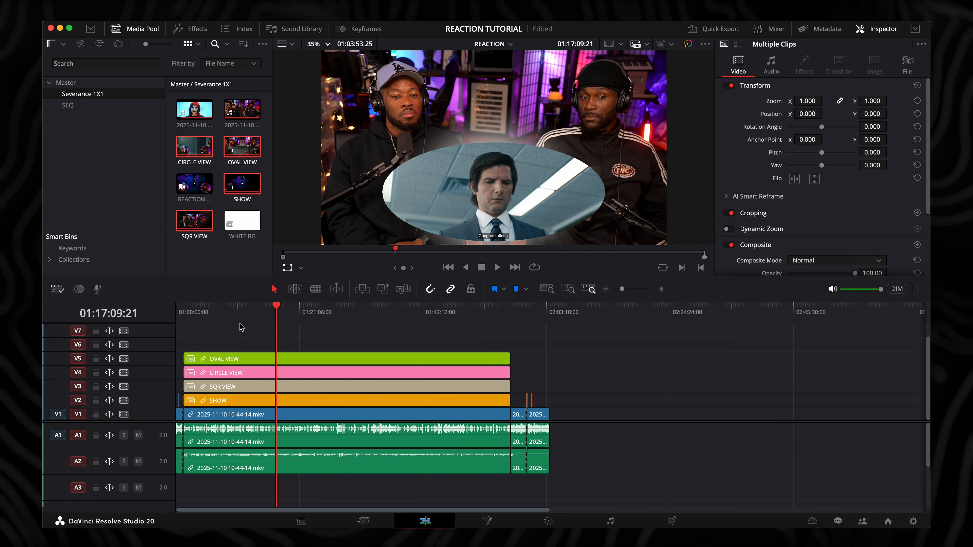
{"action": "left_click", "coordinate": [228, 312]}
{"action": "key", "text": "Up"}
{"action": "left_click", "coordinate": [237, 256]}
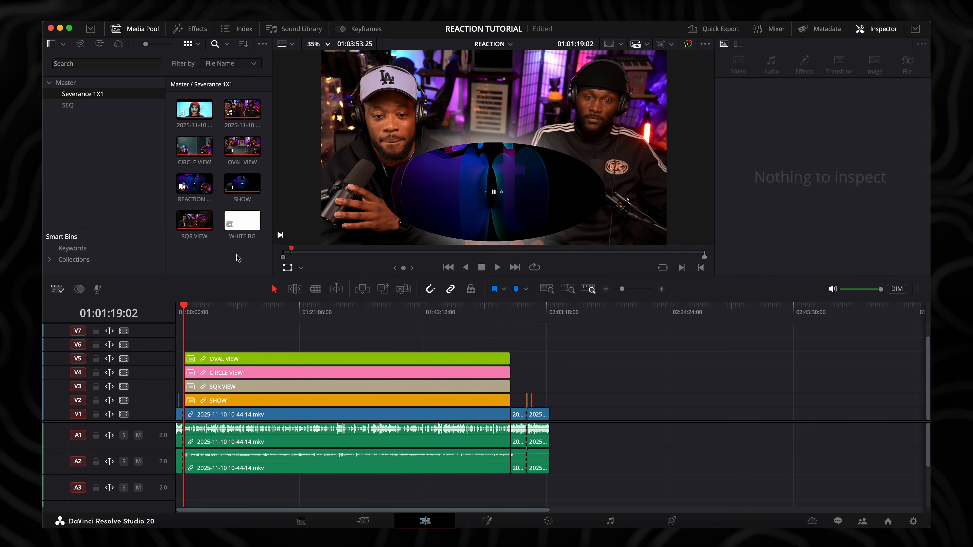
{"action": "double_click", "coordinate": [194, 186]}
{"action": "left_click_drag", "start_coordinate": [360, 322], "coordinate": [379, 546]}
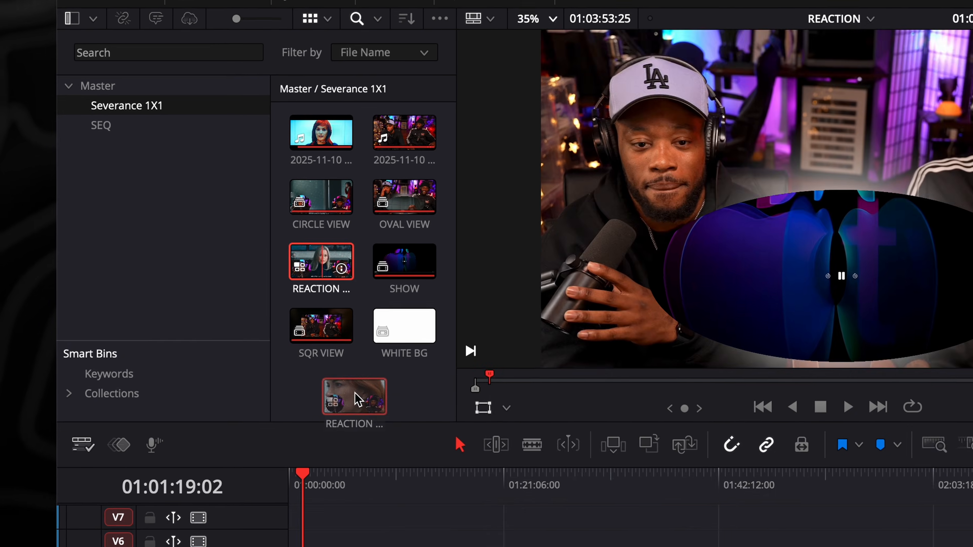
{"action": "left_click_drag", "start_coordinate": [280, 326], "coordinate": [234, 342]}
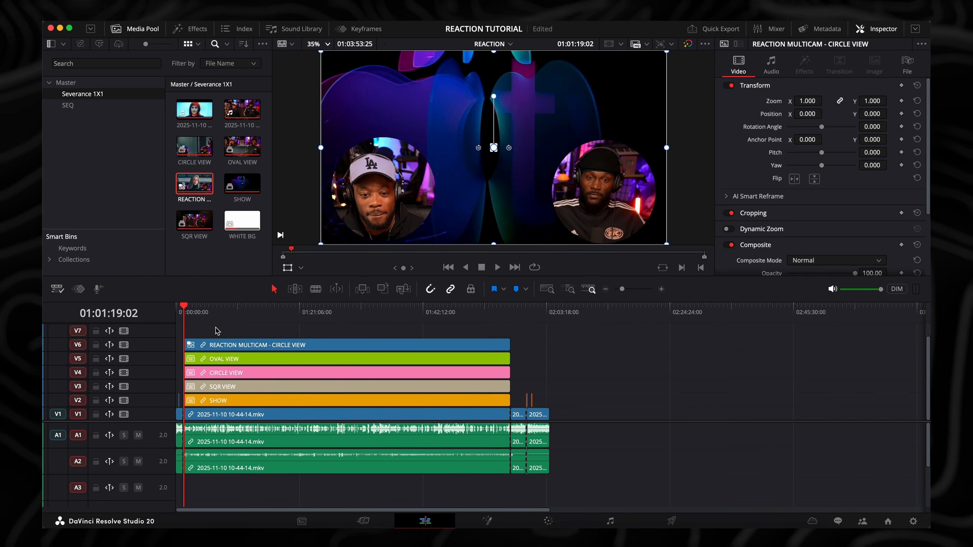
Check the alignment of the multicam clip with the view clips below it at both the start and end edges
{"action": "key", "text": "super+equal"}
{"action": "key", "text": "super+equal"}
{"action": "key", "text": "super+equal"}
{"action": "key", "text": "super+equal"}
{"action": "key", "text": "super+equal"}
{"action": "key", "text": "super+equal"}
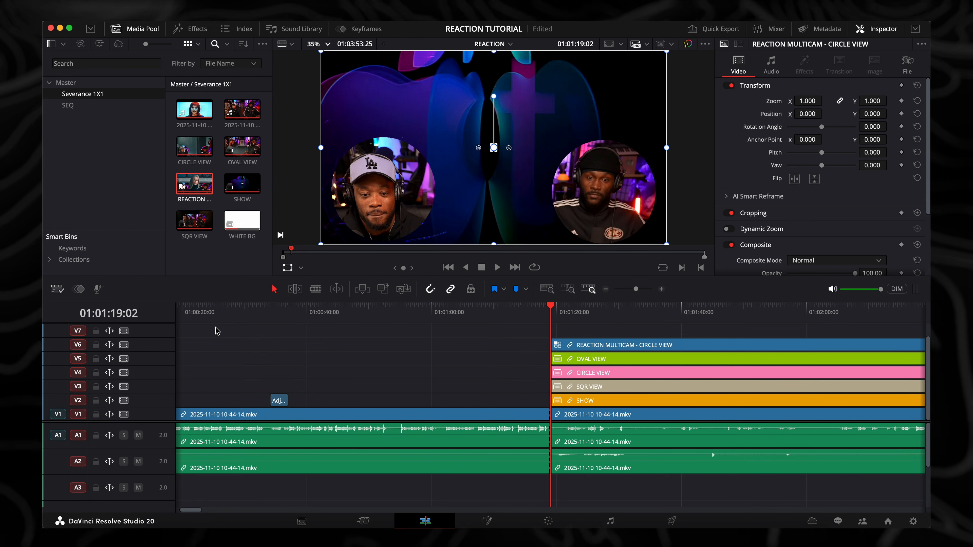
{"action": "key", "text": "Down"}
{"action": "key", "text": "super+minus"}
{"action": "key", "text": "super+minus"}
{"action": "key", "text": "super+minus"}
{"action": "key", "text": "super+minus"}
{"action": "key", "text": "super+minus"}
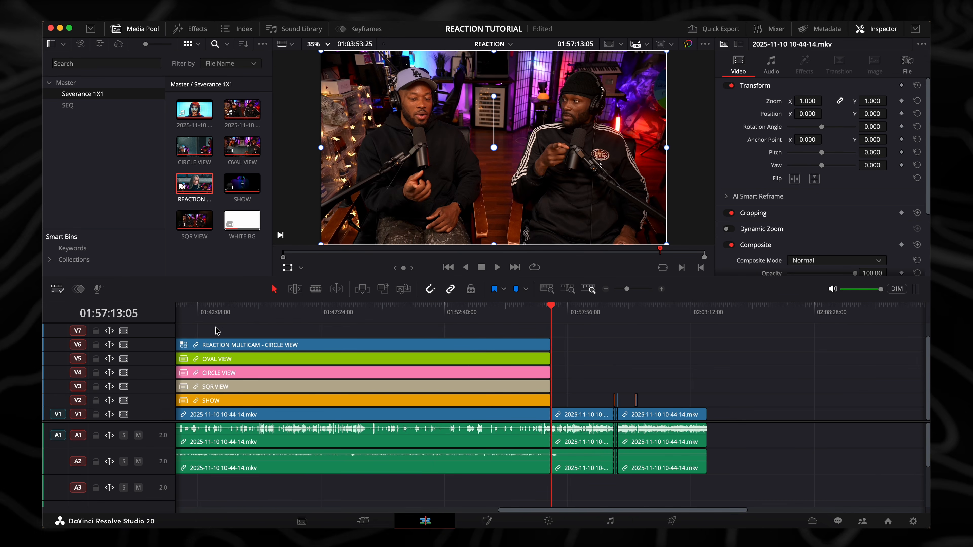
{"action": "scroll", "coordinate": [290, 367], "scroll_direction": "left", "scroll_amount": 3}
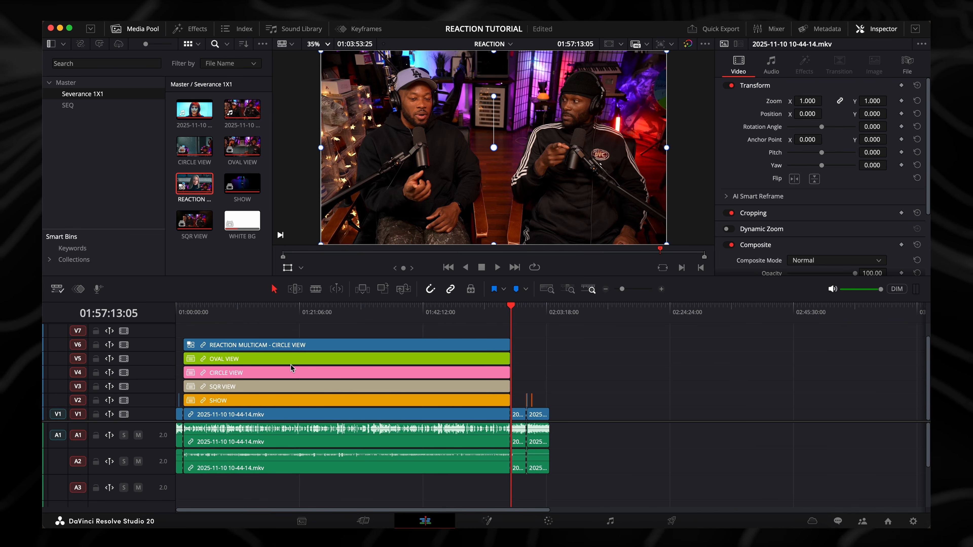
Delete the OVAL VIEW, CIRCLE VIEW, SQR VIEW and SHOW clips from tracks V5 to V2
{"action": "left_click", "coordinate": [277, 311]}
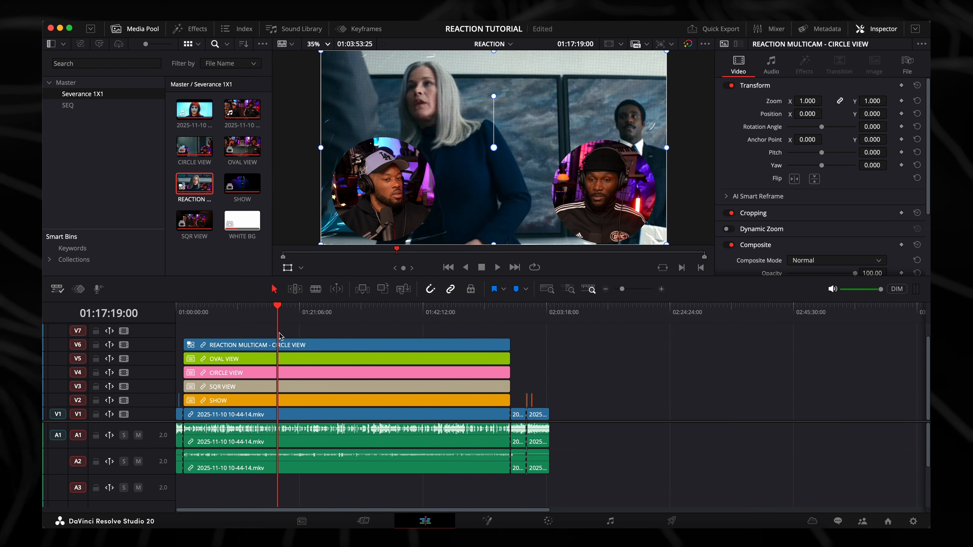
{"action": "left_click", "coordinate": [284, 362]}
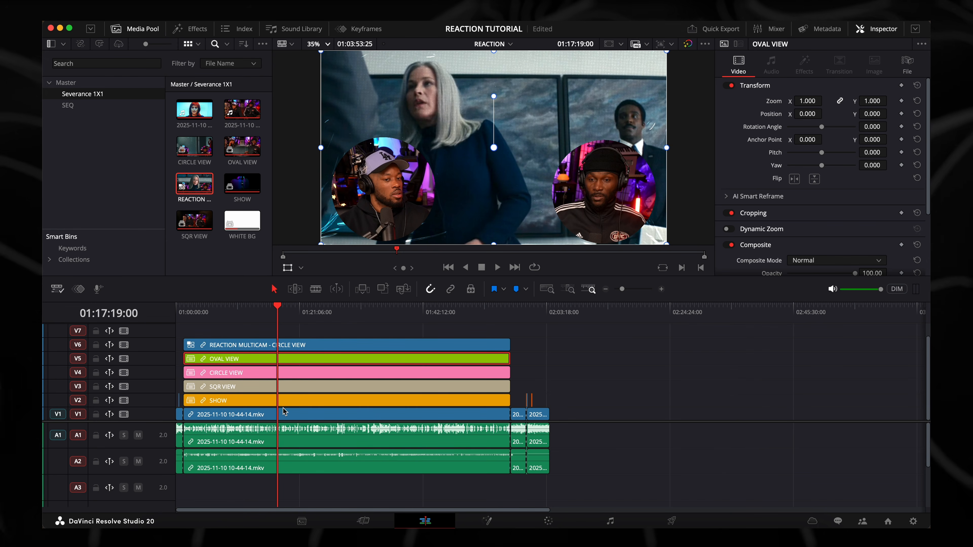
{"action": "left_click", "coordinate": [286, 402], "text": "shift"}
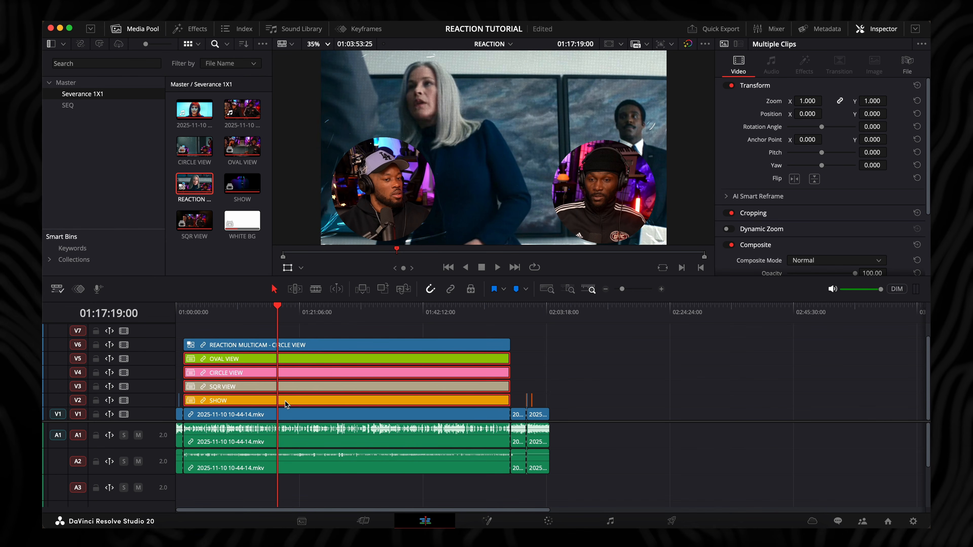
{"action": "key", "text": "Delete"}
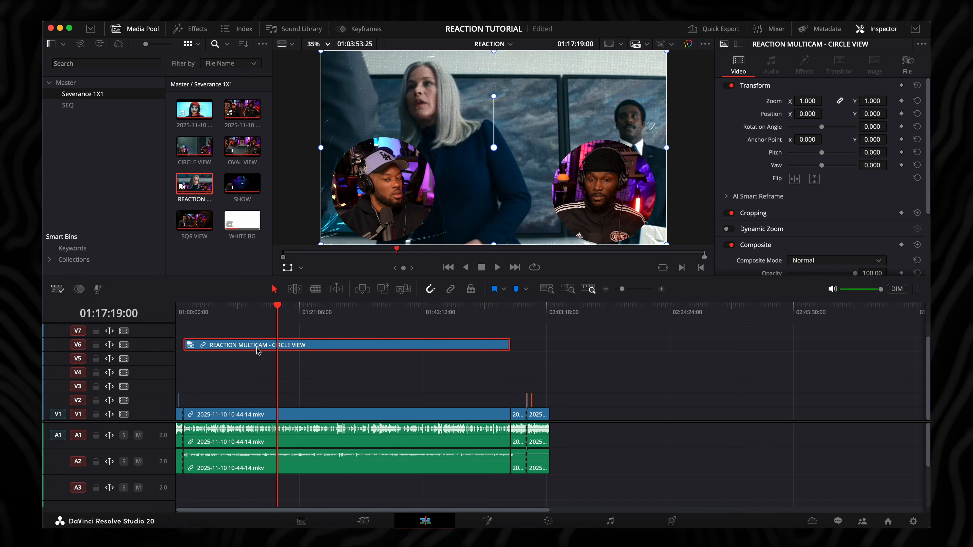
Set the clip color of REACTION MULTICAM on track V6 to Purple
{"action": "right_click", "coordinate": [257, 350]}
{"action": "mouse_move", "coordinate": [288, 292]}
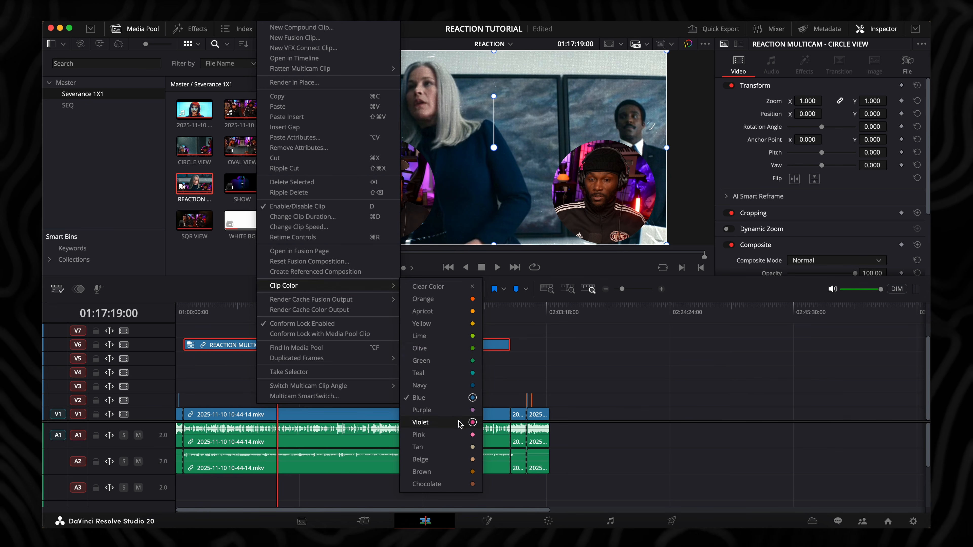
{"action": "left_click", "coordinate": [461, 411]}
Move the multicam clip straight down from V6 to track V2, keeping its start at 01:01:19:02
{"action": "key", "text": "super+equal"}
{"action": "key", "text": "Up"}
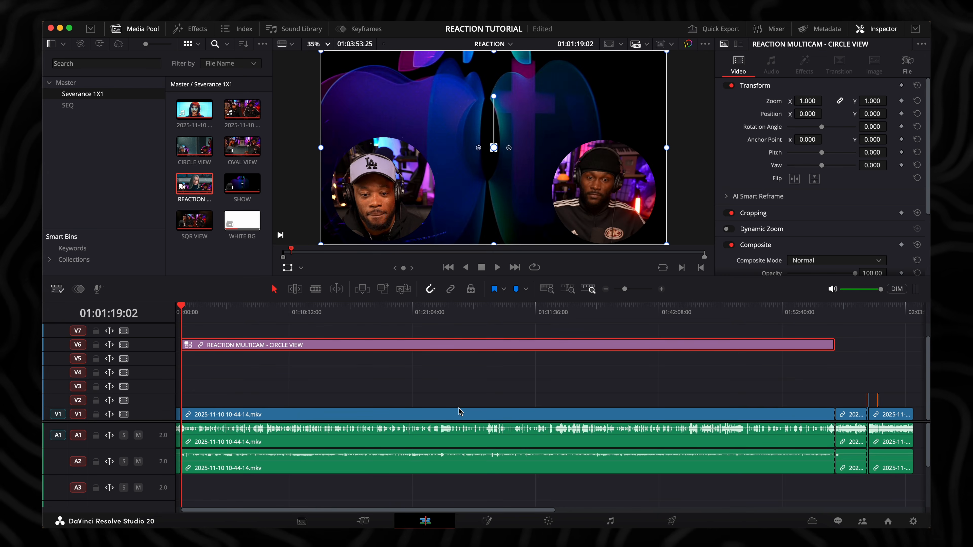
{"action": "key", "text": "super+equal"}
{"action": "key", "text": "super+equal"}
{"action": "left_click_drag", "start_coordinate": [363, 350], "coordinate": [361, 397]}
{"action": "key", "text": "super+minus"}
{"action": "key", "text": "super+minus"}
Disable track V2 at 01:26:01:05 to view the footage beneath the multicam, and enable it again
{"action": "left_click", "coordinate": [328, 318]}
{"action": "left_click", "coordinate": [123, 400]}
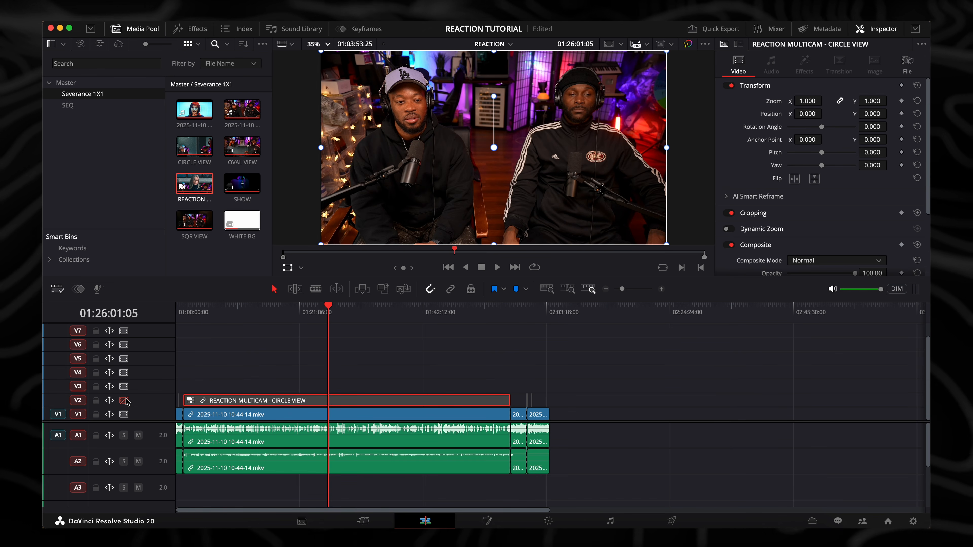
{"action": "left_click", "coordinate": [123, 400]}
Switch the multicam clip's angle to OVAL VIEW and preview it at 01:12:23:20
{"action": "left_click", "coordinate": [241, 309]}
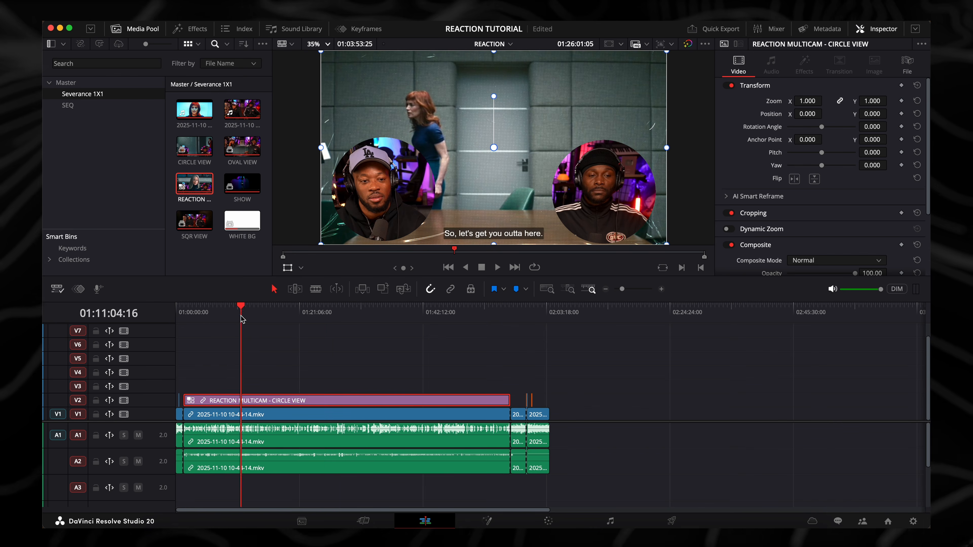
{"action": "left_click", "coordinate": [286, 401]}
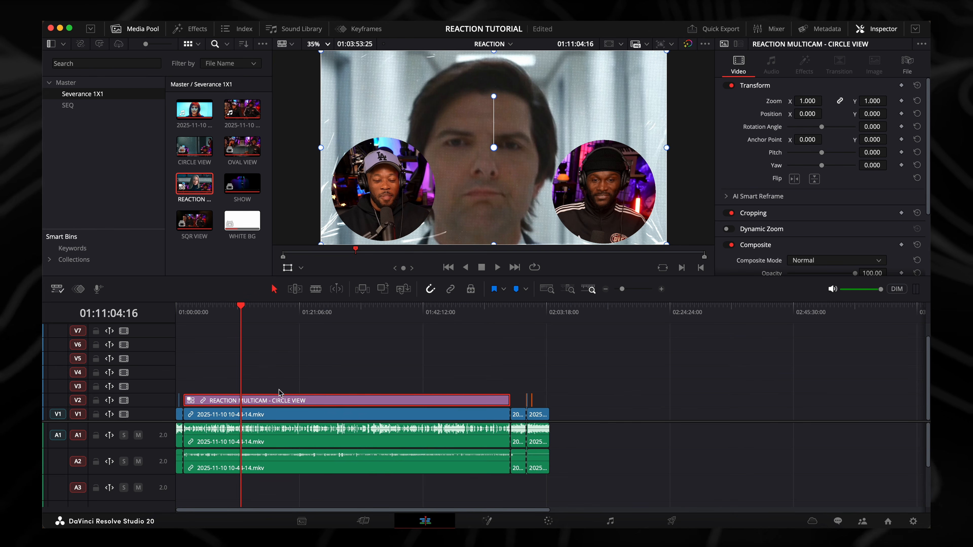
{"action": "left_click_drag", "start_coordinate": [284, 312], "coordinate": [249, 318]}
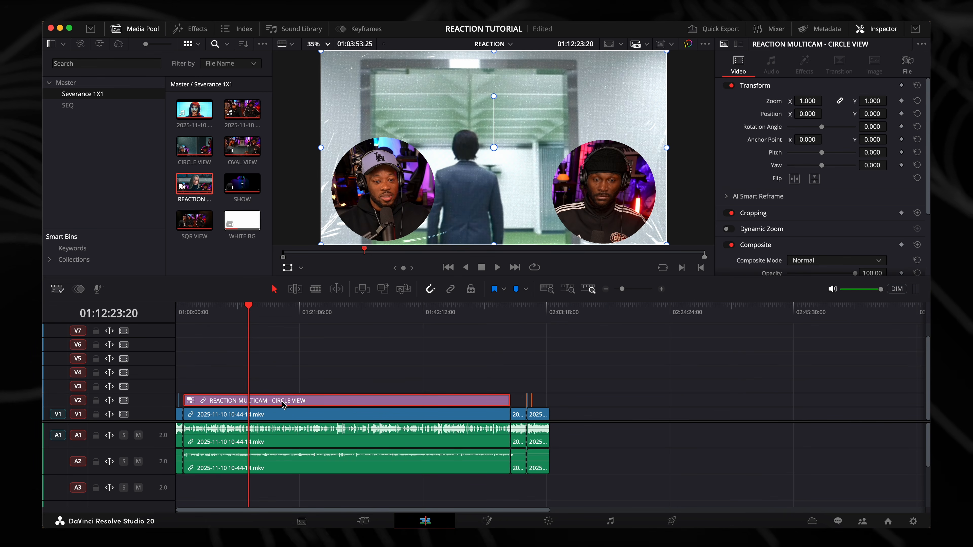
{"action": "right_click", "coordinate": [282, 405]}
{"action": "mouse_move", "coordinate": [348, 390]}
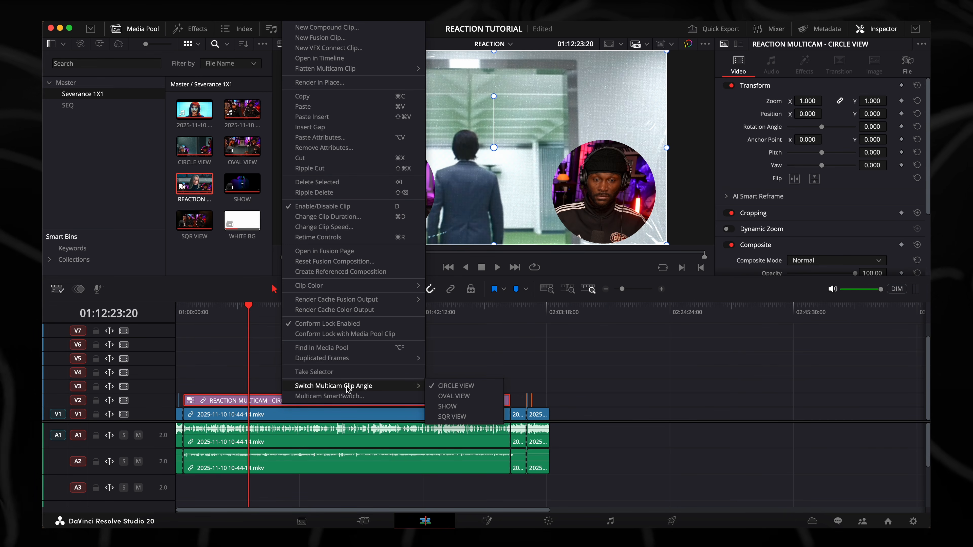
{"action": "left_click", "coordinate": [452, 396]}
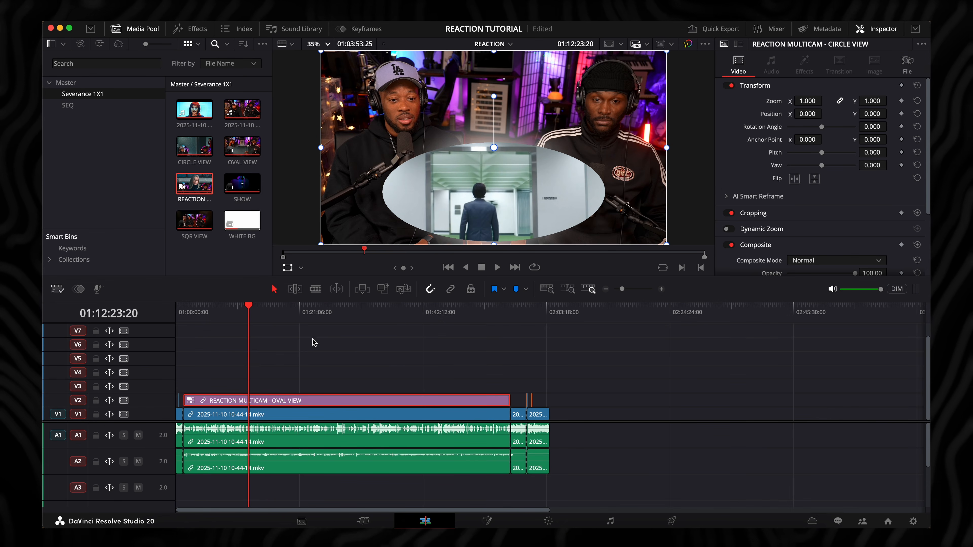
Switch the multicam clip's angle to SHOW and preview it at 01:26:01:05
{"action": "right_click", "coordinate": [344, 400]}
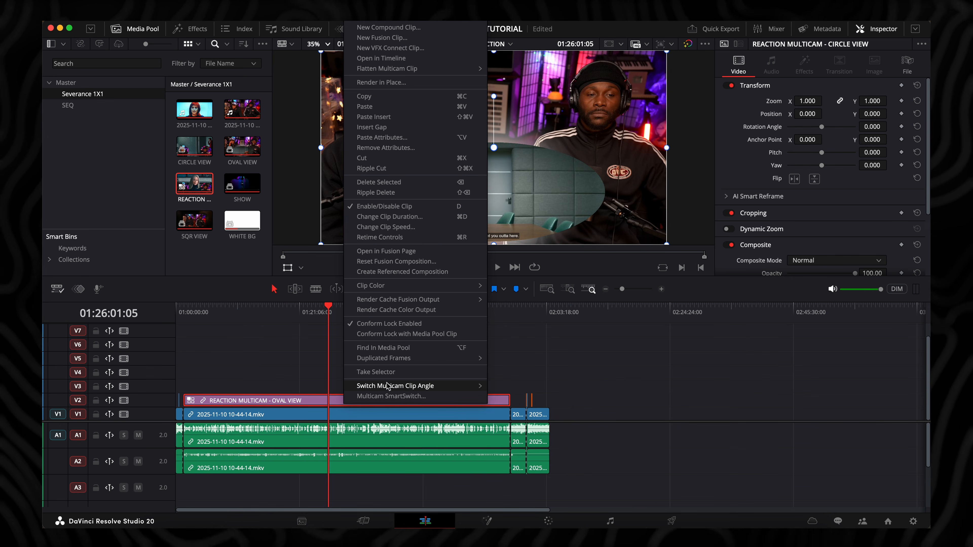
{"action": "mouse_move", "coordinate": [396, 387]}
{"action": "left_click", "coordinate": [508, 406]}
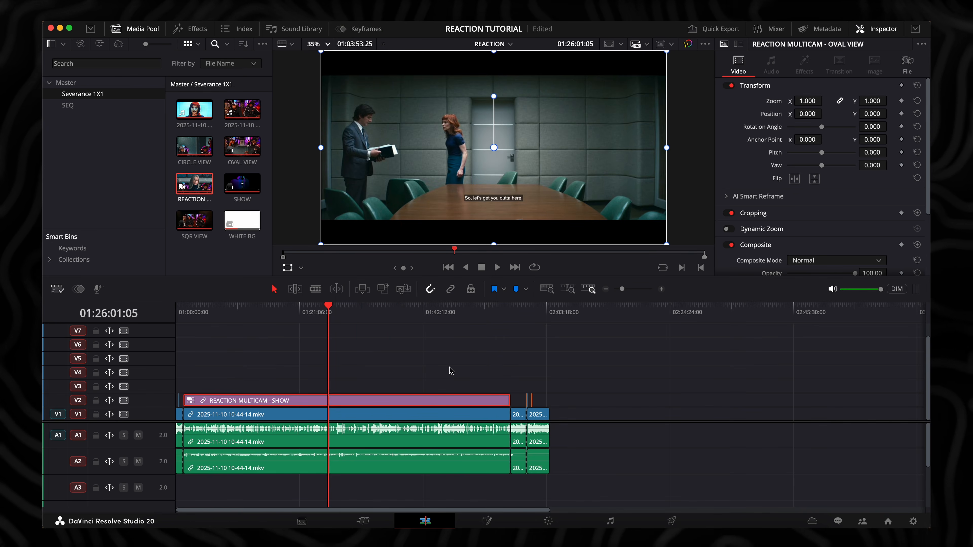
Switch the multicam clip's angle to SQR VIEW and preview it around 01:18:32:26
{"action": "left_click", "coordinate": [408, 317]}
{"action": "left_click", "coordinate": [409, 319]}
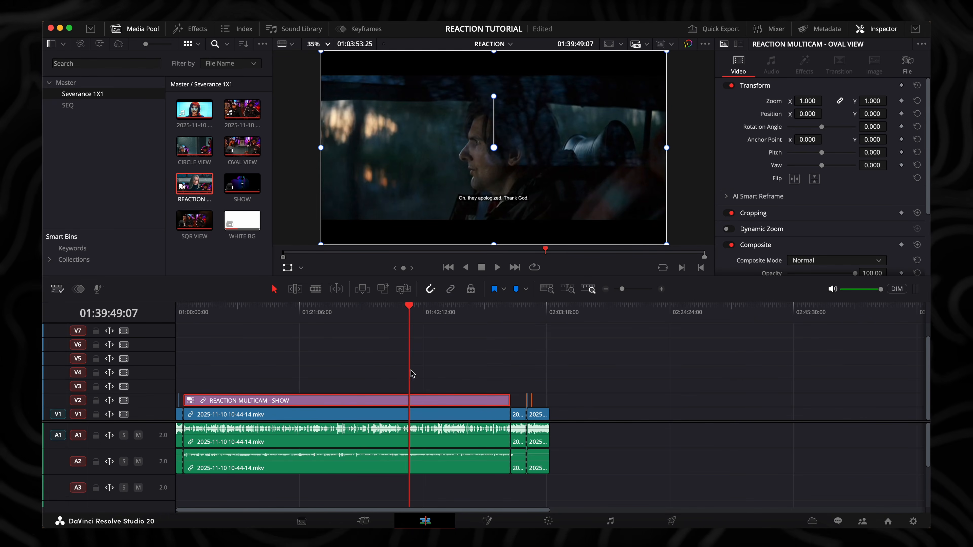
{"action": "right_click", "coordinate": [397, 400]}
{"action": "mouse_move", "coordinate": [443, 387]}
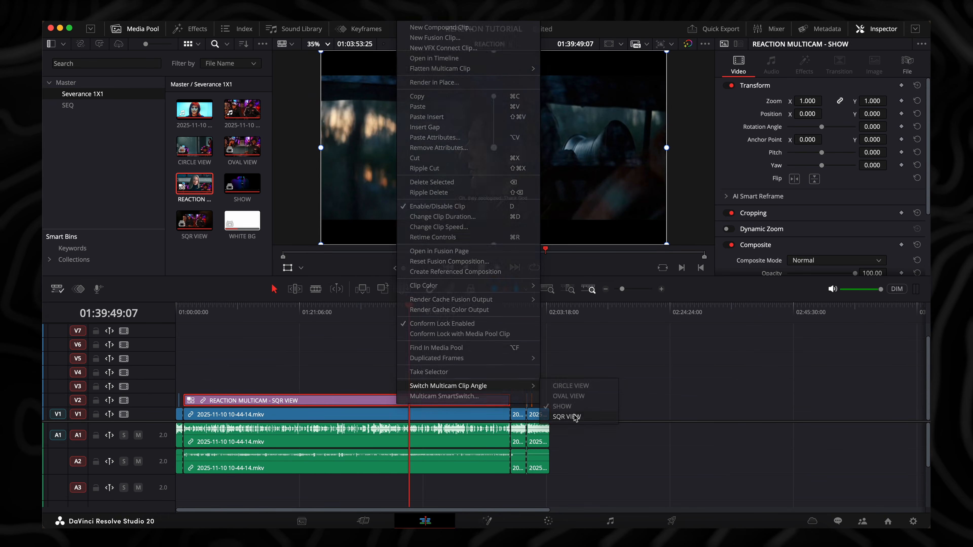
{"action": "left_click", "coordinate": [566, 417]}
{"action": "left_click_drag", "start_coordinate": [312, 314], "coordinate": [285, 324]}
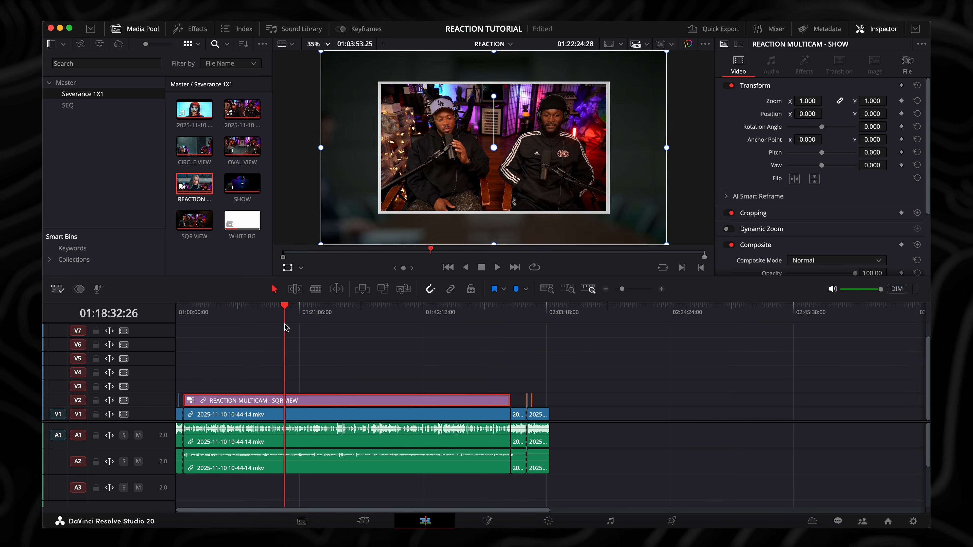
{"action": "key", "text": "super+equal"}
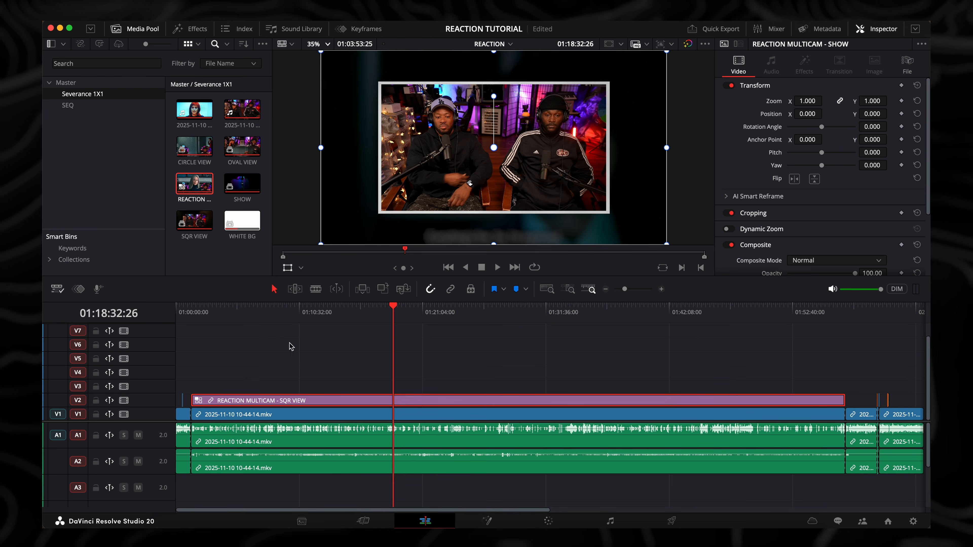
{"action": "left_click", "coordinate": [282, 323]}
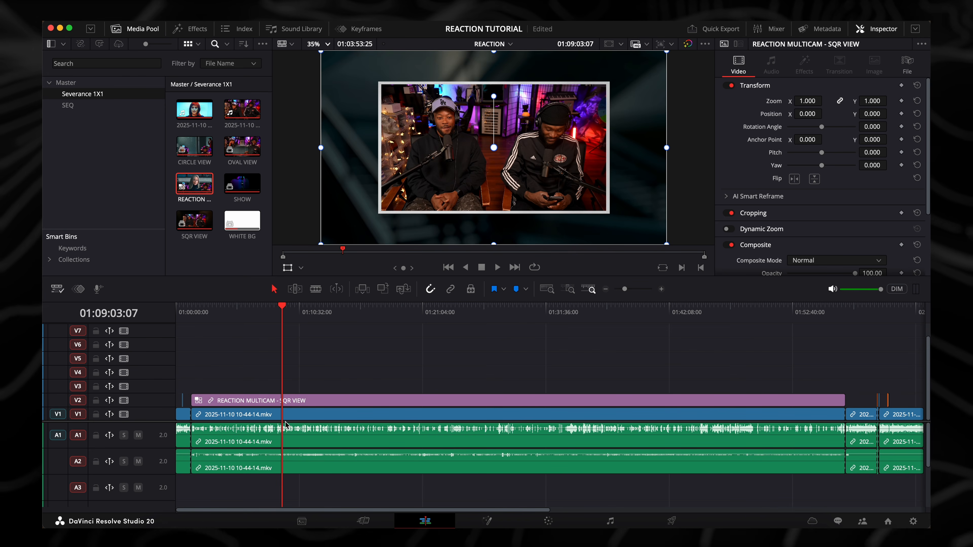
{"action": "left_click", "coordinate": [294, 414]}
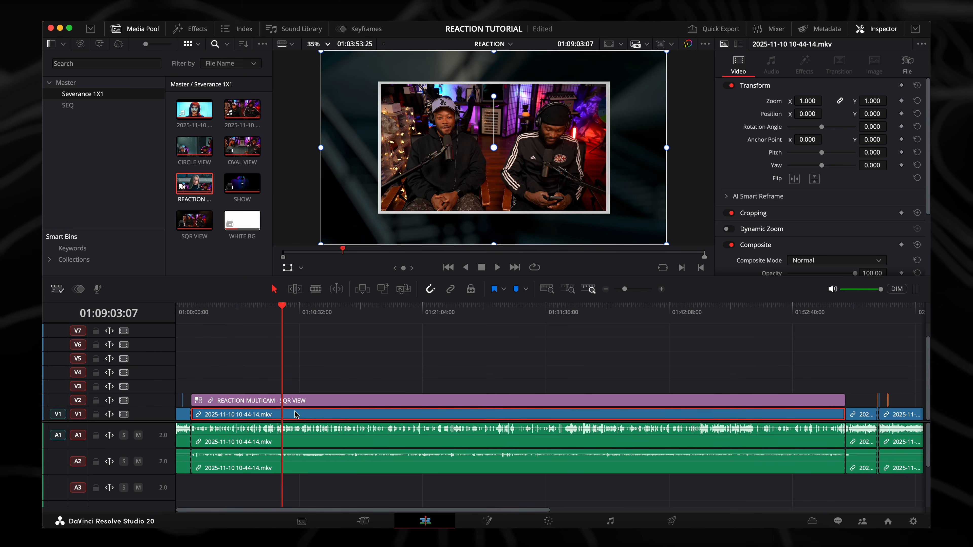
{"action": "key", "text": "BackSpace"}
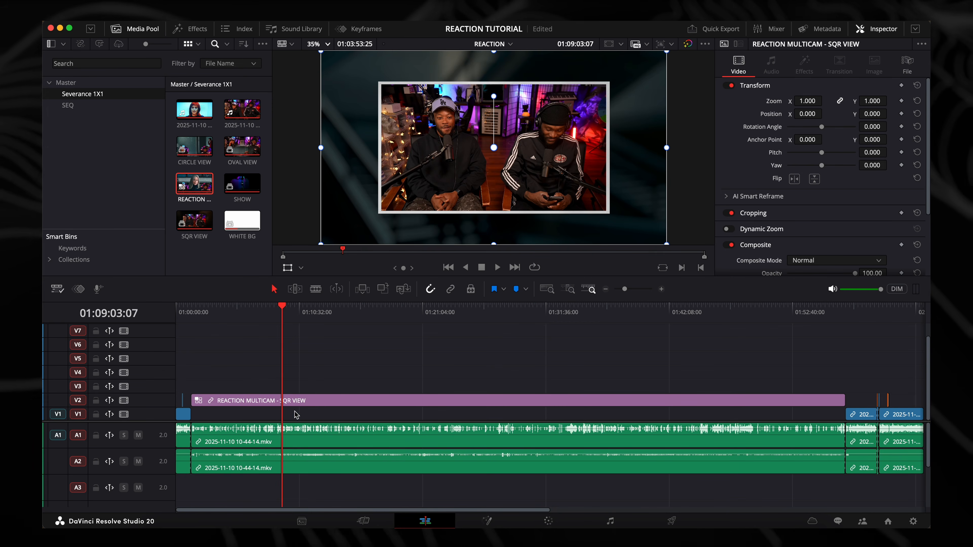
{"action": "left_click_drag", "start_coordinate": [311, 405], "coordinate": [312, 416]}
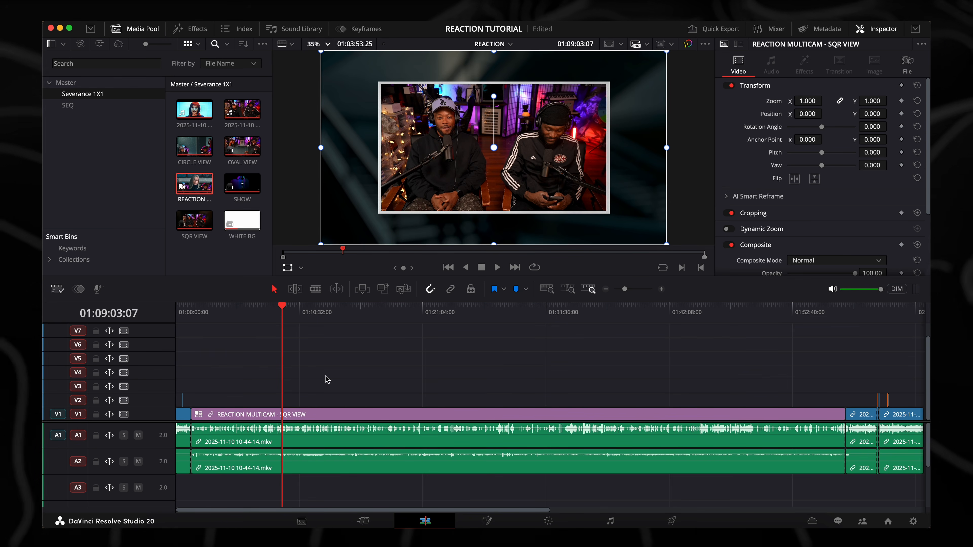
{"action": "right_click", "coordinate": [323, 415]}
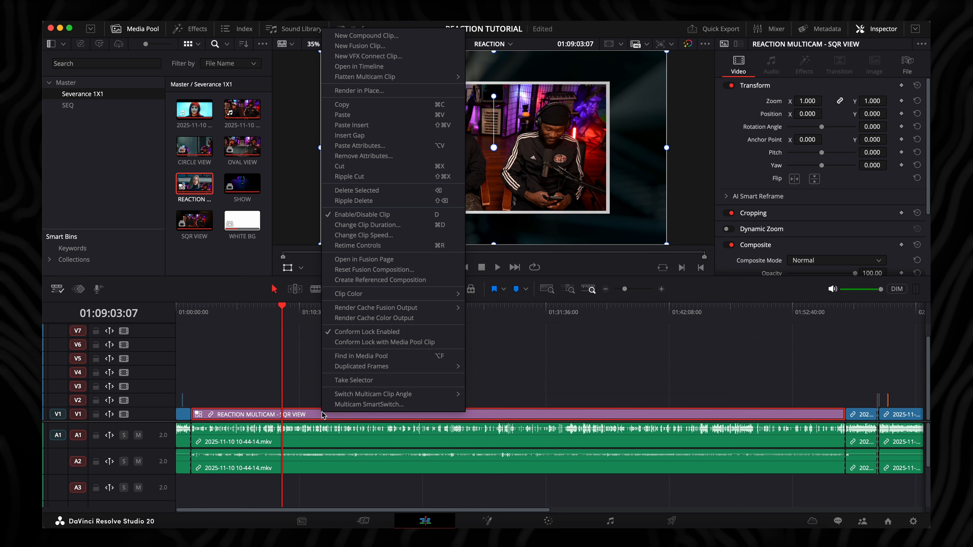
{"action": "left_click", "coordinate": [370, 66]}
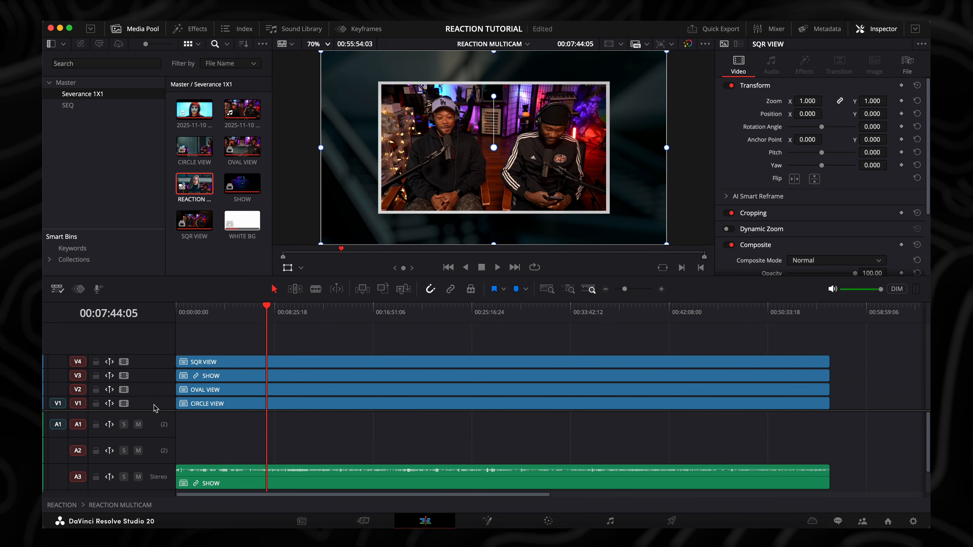
{"action": "key", "text": "super+minus"}
{"action": "left_click", "coordinate": [388, 309]}
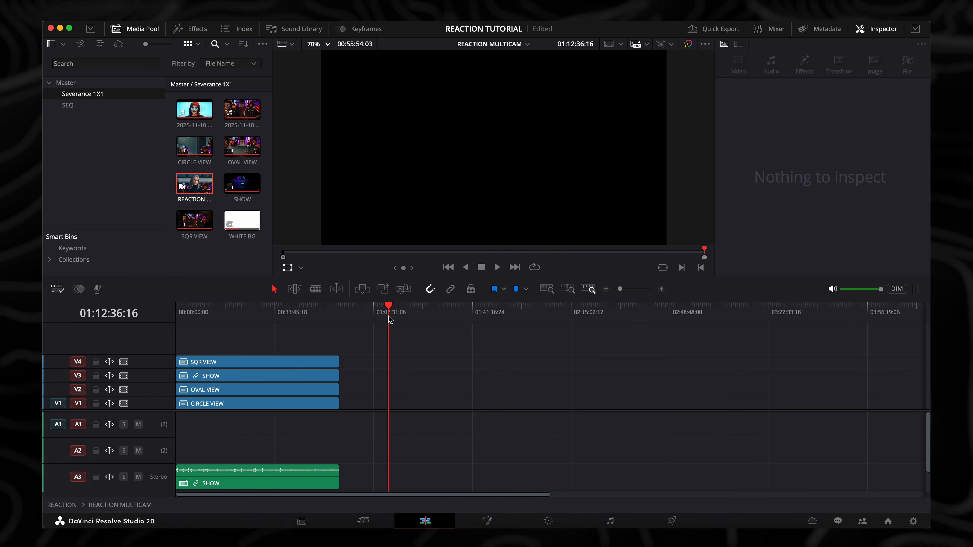
{"action": "key", "text": "super+v"}
{"action": "left_click", "coordinate": [382, 367]}
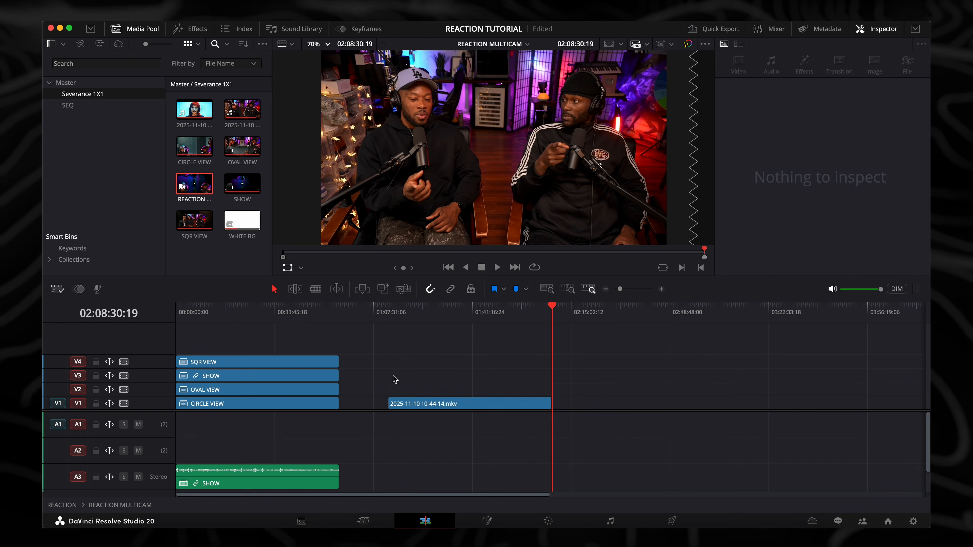
{"action": "left_click_drag", "start_coordinate": [414, 404], "coordinate": [207, 350]}
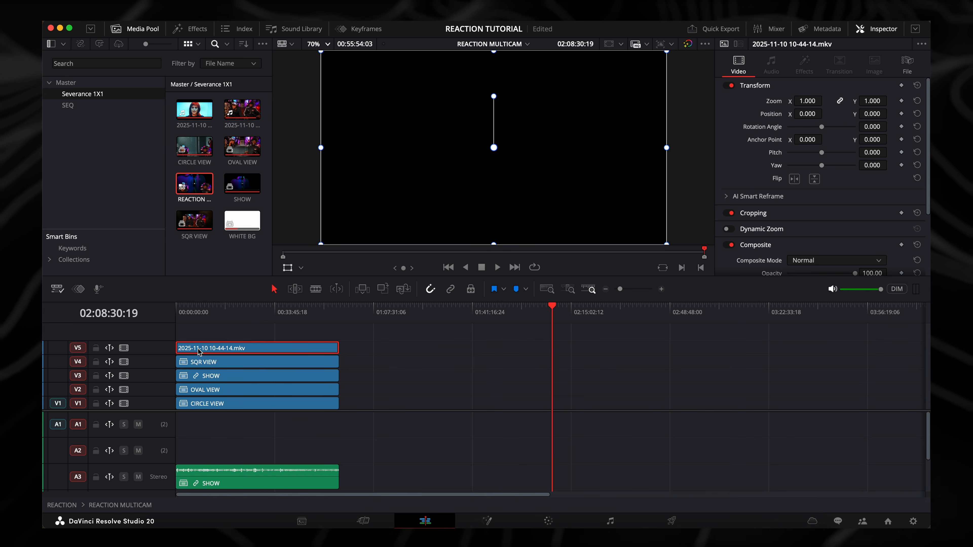
{"action": "left_click_drag", "start_coordinate": [156, 413], "coordinate": [156, 419]}
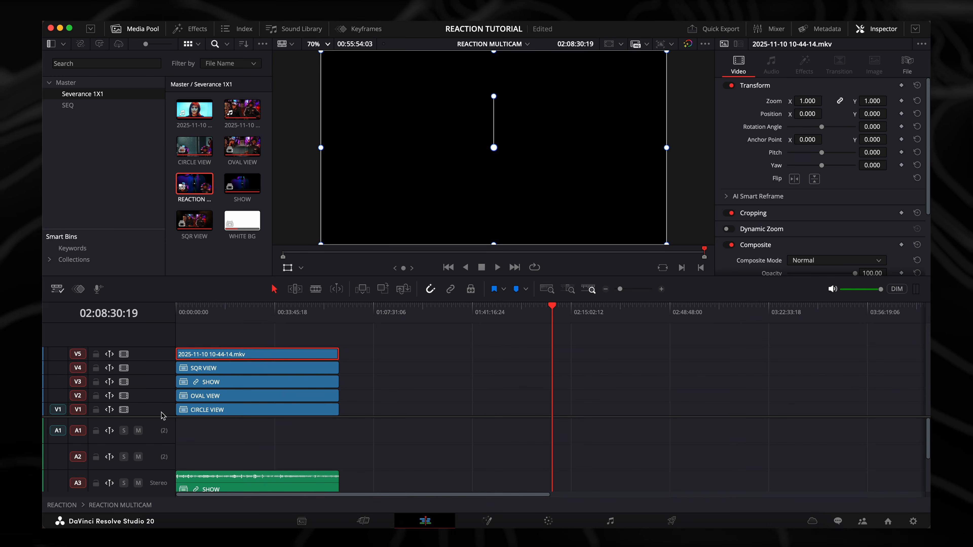
{"action": "left_click", "coordinate": [240, 371]}
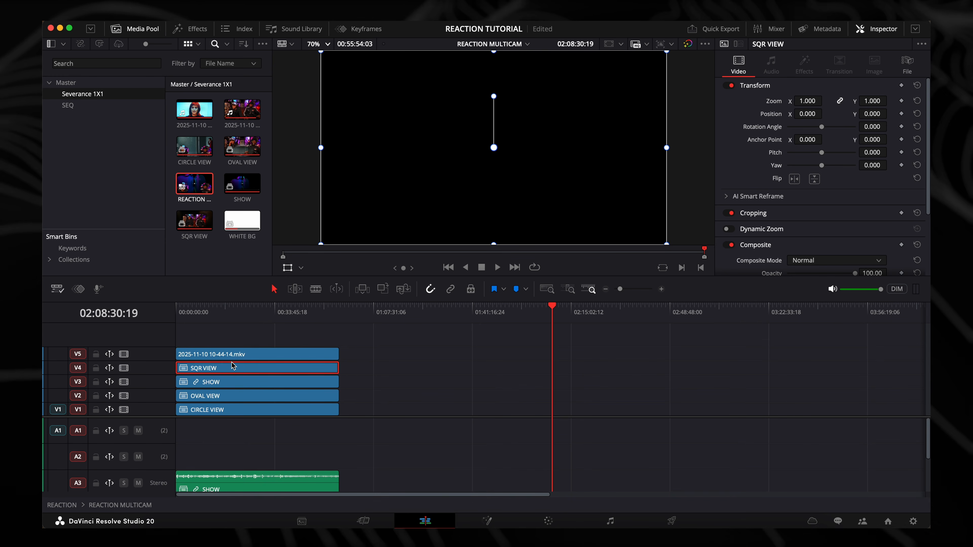
Check the stacked angles around 00:18:38:04 by disabling video tracks V5 through V2 one after another and enabling them again
{"action": "left_click", "coordinate": [232, 336]}
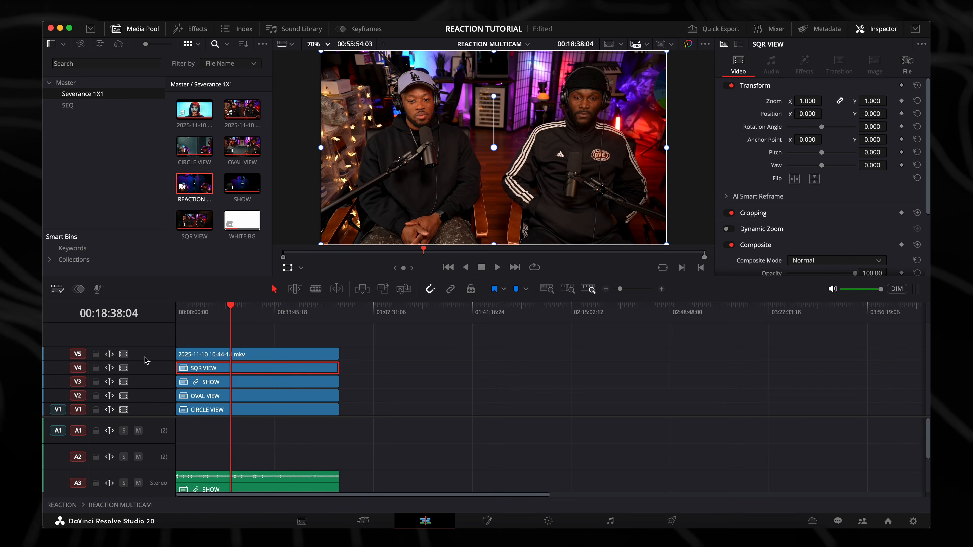
{"action": "left_click", "coordinate": [123, 354]}
{"action": "left_click", "coordinate": [128, 369]}
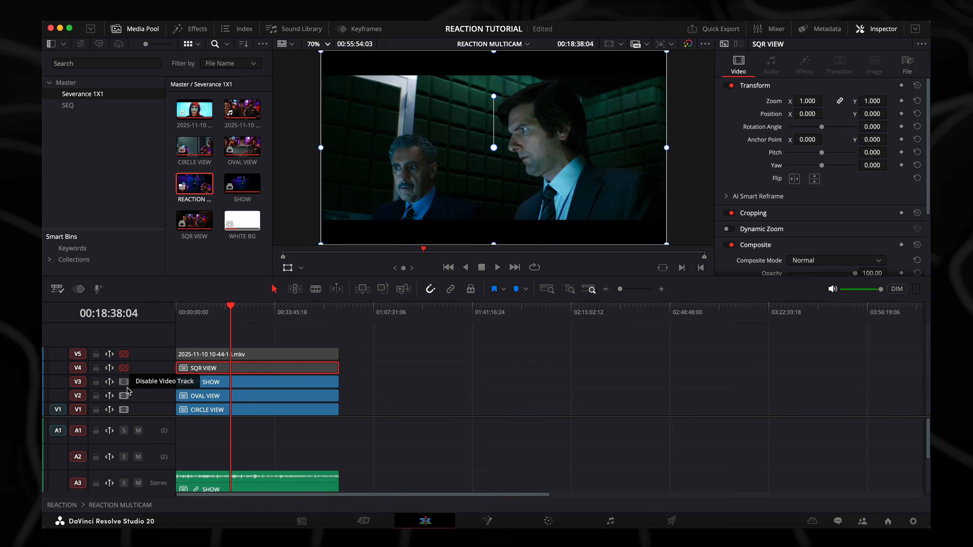
{"action": "left_click", "coordinate": [127, 383]}
{"action": "left_click", "coordinate": [123, 396]}
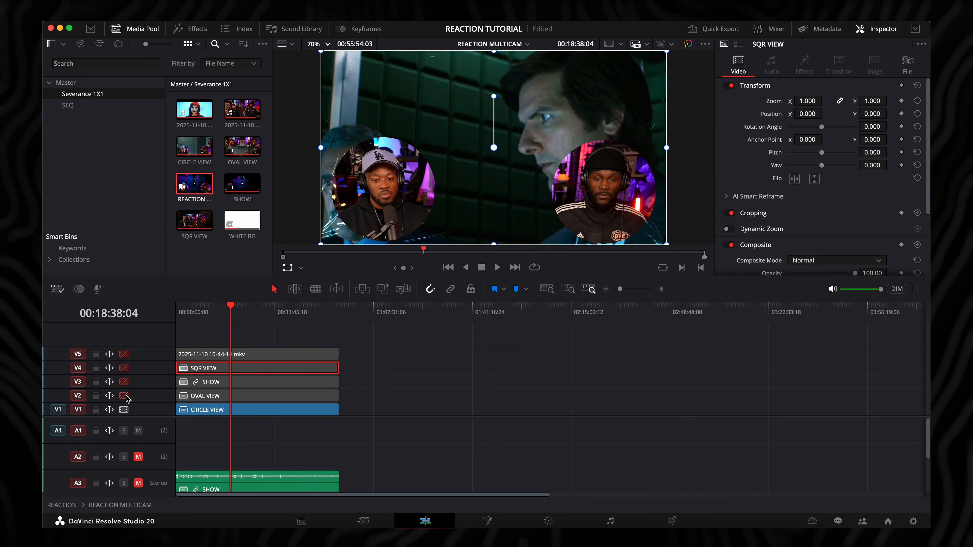
{"action": "left_click", "coordinate": [125, 396]}
{"action": "left_click", "coordinate": [124, 368]}
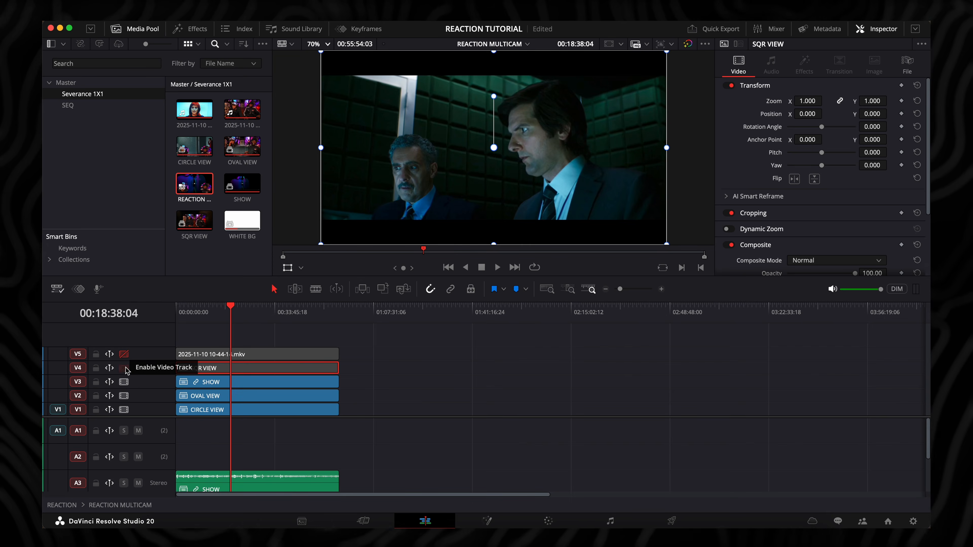
{"action": "left_click", "coordinate": [125, 354]}
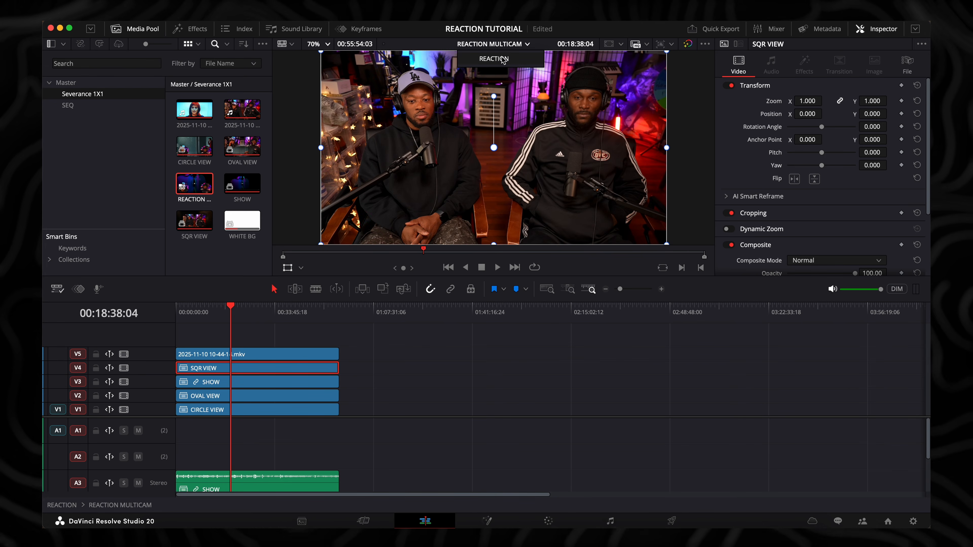
Return to the REACTION timeline and switch the multicam clip's angle to Angle 5
{"action": "left_click", "coordinate": [502, 60]}
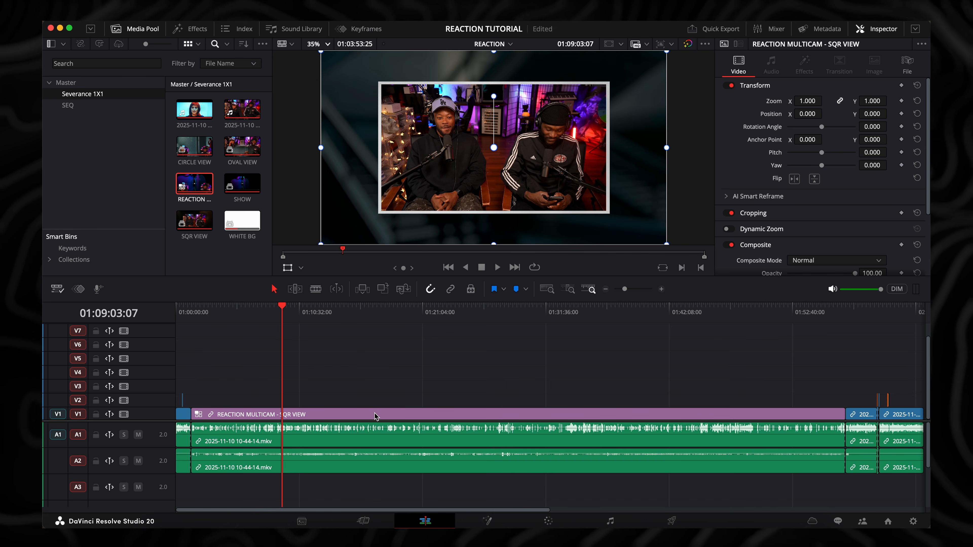
{"action": "right_click", "coordinate": [376, 416]}
{"action": "mouse_move", "coordinate": [424, 400]}
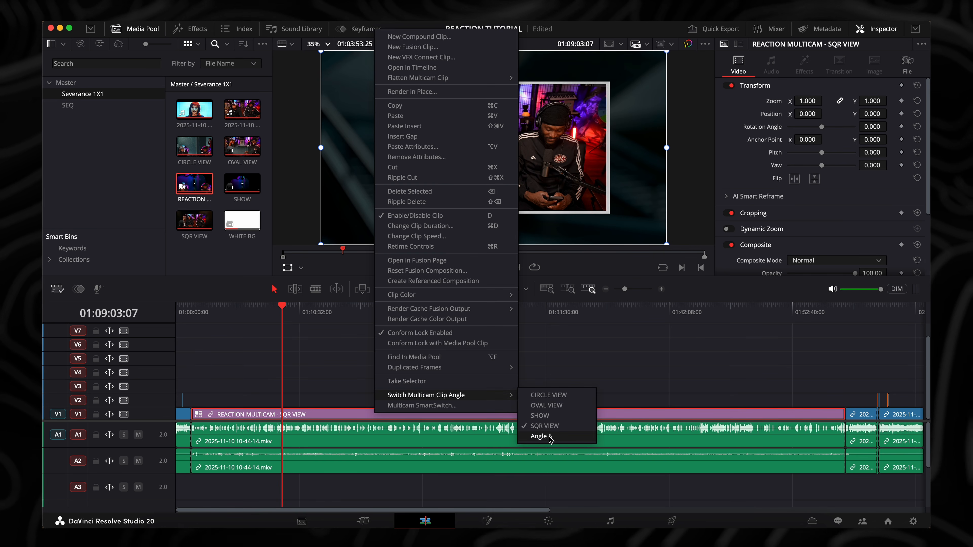
{"action": "left_click", "coordinate": [540, 436]}
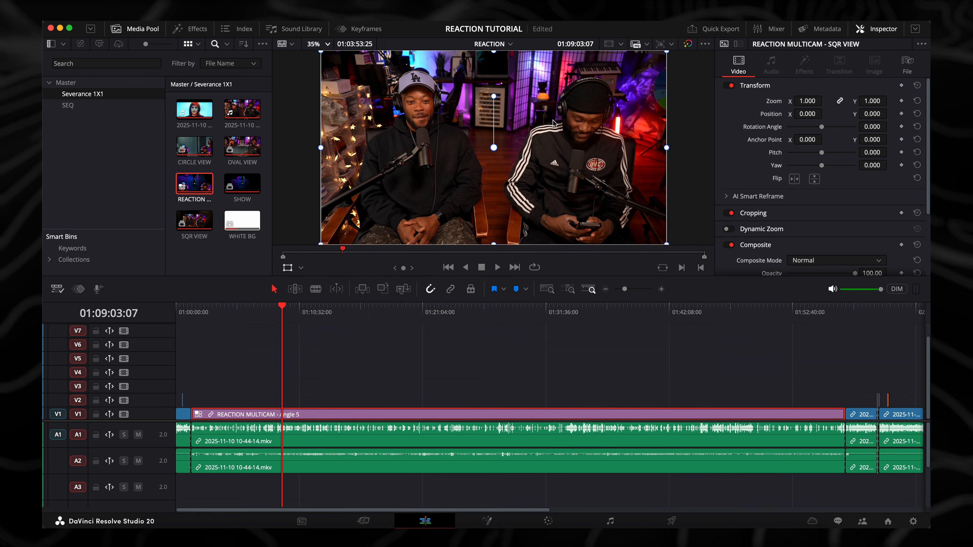
{"action": "left_click", "coordinate": [255, 383]}
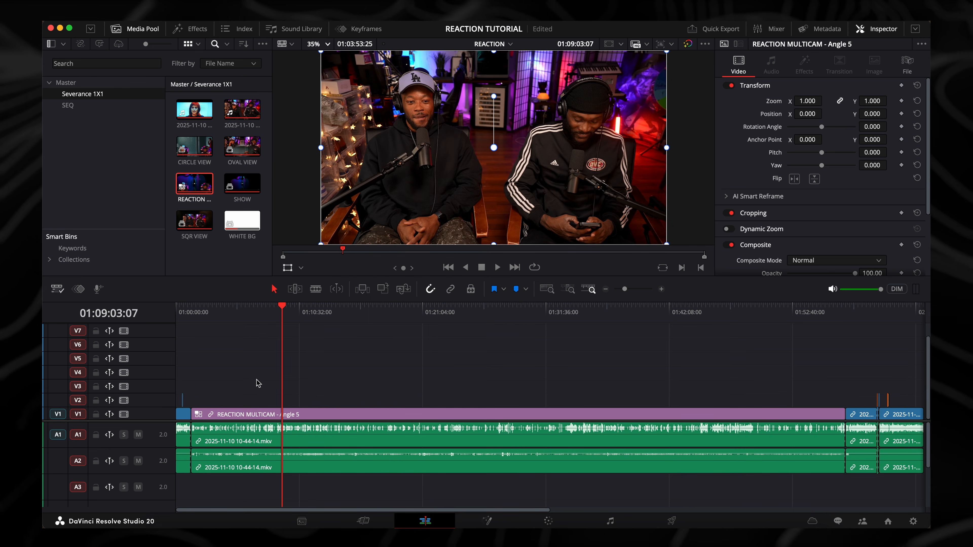
{"action": "left_click", "coordinate": [319, 311]}
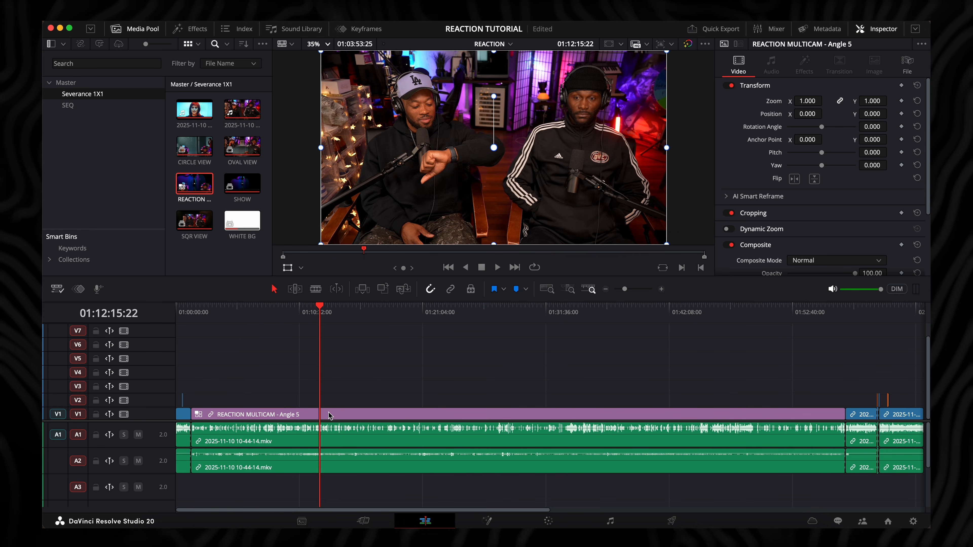
{"action": "key", "text": "super+equal"}
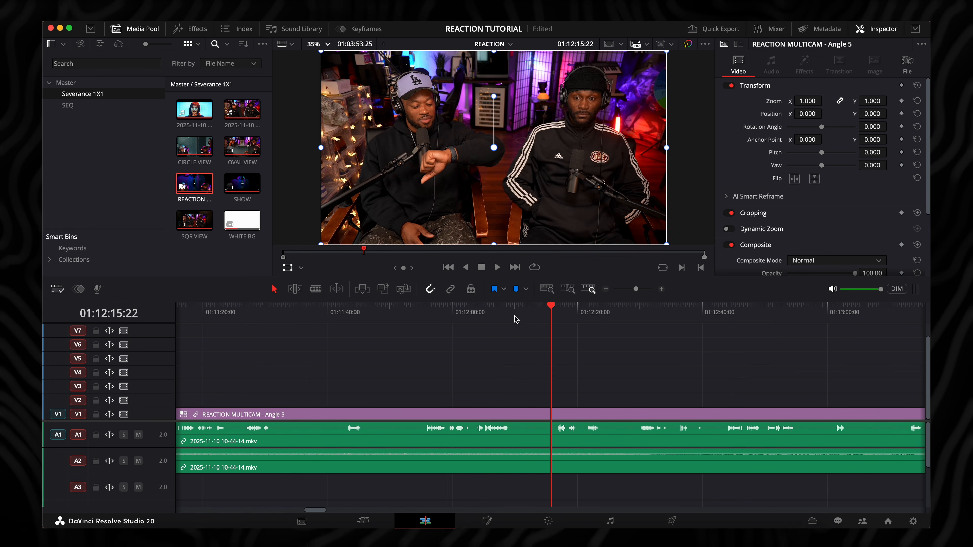
{"action": "left_click", "coordinate": [513, 312]}
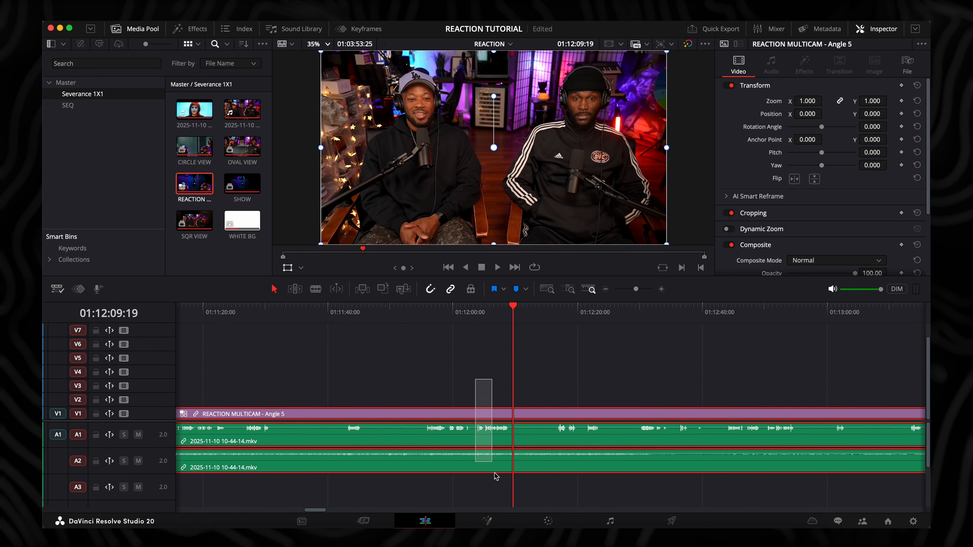
{"action": "right_click", "coordinate": [492, 467]}
{"action": "left_click", "coordinate": [507, 459]}
Split the linked multicam video and both audio clips at 01:12:09:19
{"action": "left_click", "coordinate": [489, 392]}
{"action": "left_click", "coordinate": [514, 410]}
{"action": "key", "text": "super+b"}
{"action": "left_click", "coordinate": [534, 381]}
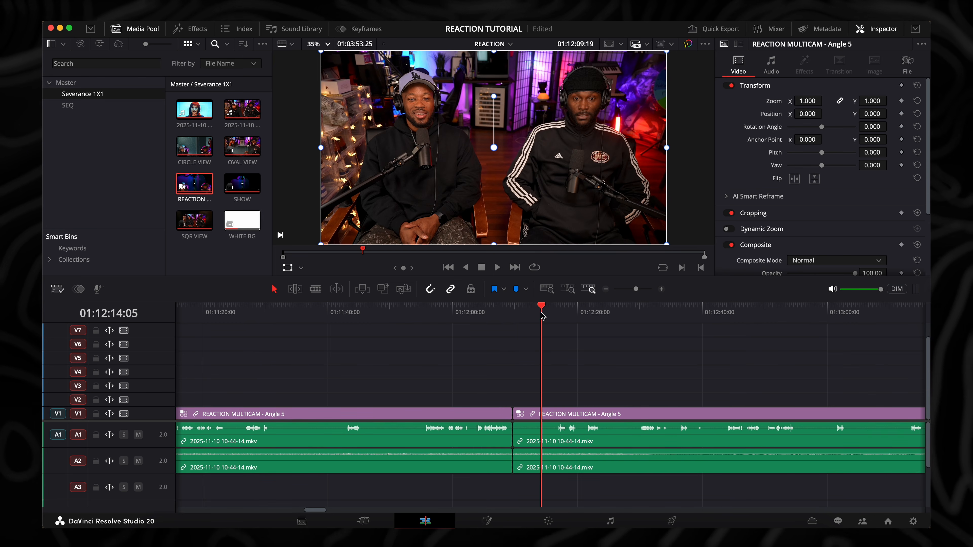
Switch the multicam segment after the 01:12:09:19 cut to the SQR VIEW angle
{"action": "left_click", "coordinate": [549, 318]}
{"action": "left_click", "coordinate": [557, 413]}
{"action": "right_click", "coordinate": [557, 413]}
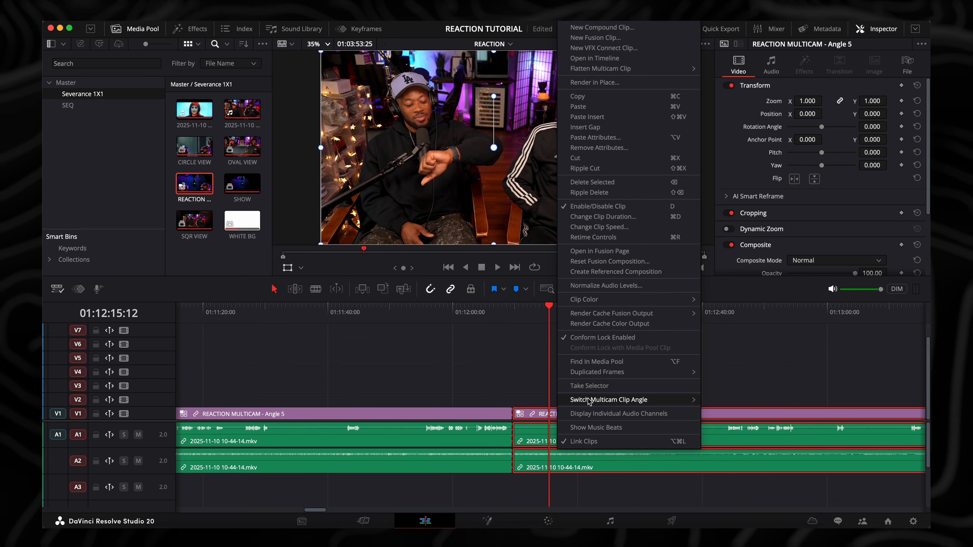
{"action": "mouse_move", "coordinate": [598, 400]}
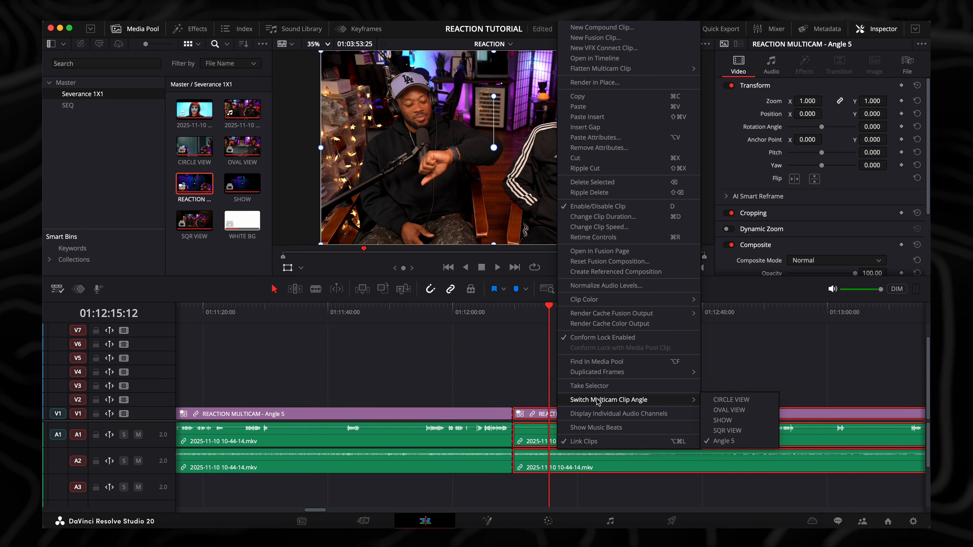
{"action": "left_click", "coordinate": [730, 430]}
Split the linked clips at 01:12:24:27 and switch the multicam segment after the cut to OVAL VIEW
{"action": "left_click_drag", "start_coordinate": [479, 313], "coordinate": [608, 347]}
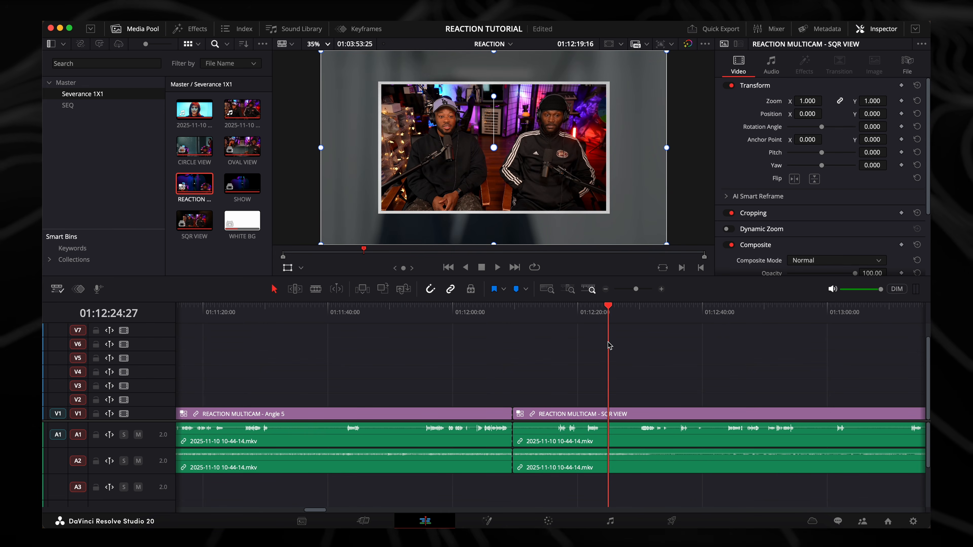
{"action": "key", "text": "super+b"}
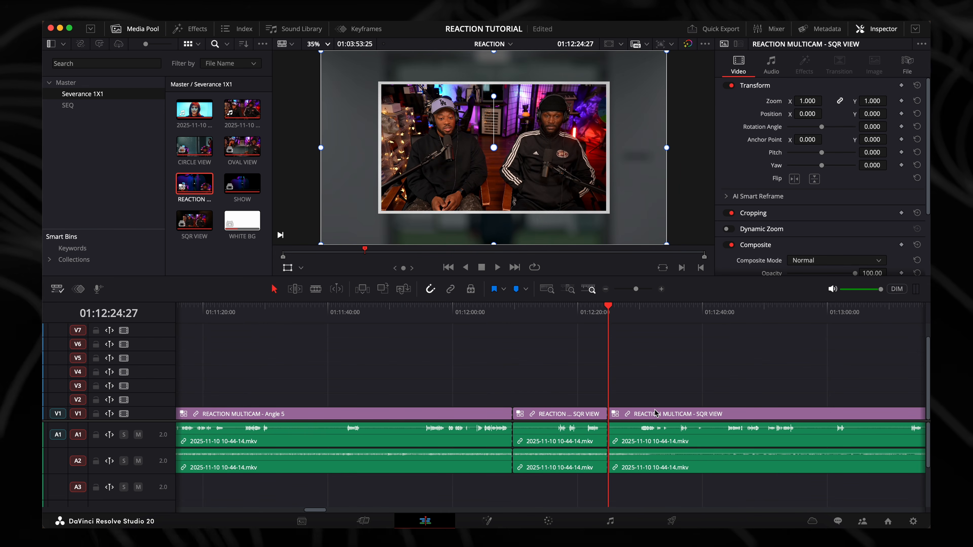
{"action": "right_click", "coordinate": [655, 413]}
{"action": "mouse_move", "coordinate": [706, 393]}
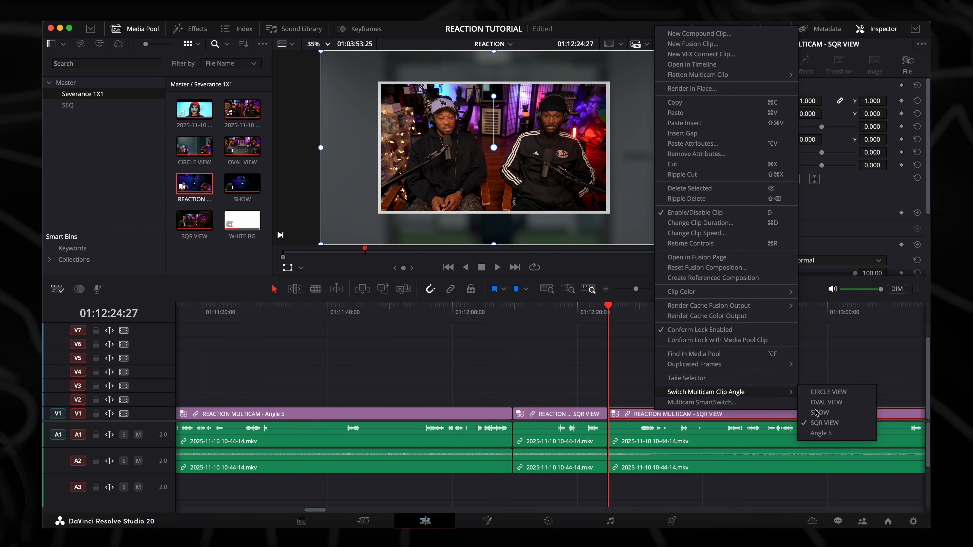
{"action": "left_click", "coordinate": [826, 402]}
Preview the new OVAL VIEW segment up to 01:12:30:07 and save the project
{"action": "left_click_drag", "start_coordinate": [574, 305], "coordinate": [642, 325]}
{"action": "left_click", "coordinate": [585, 359]}
{"action": "key", "text": "super+s"}
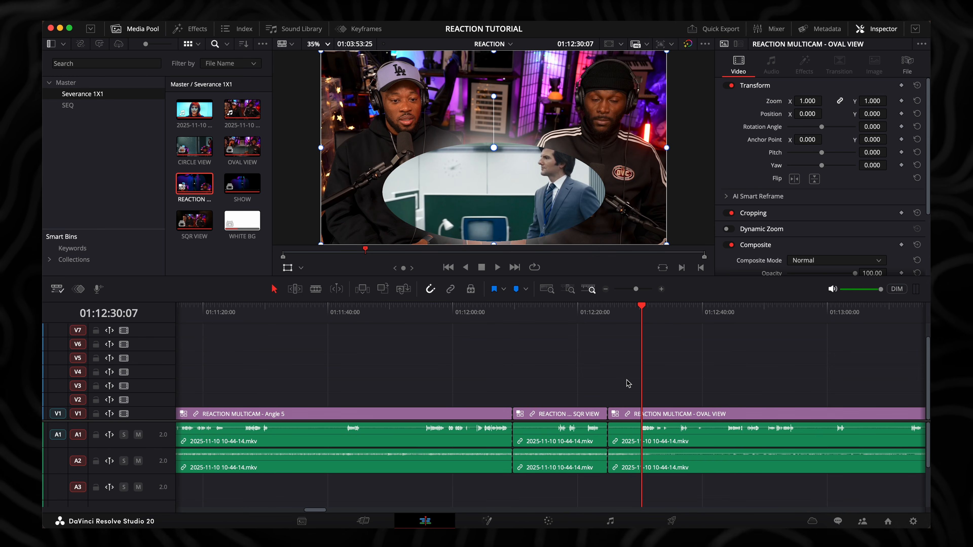
Load the OVAL VIEW multicam segment's angle grid beside the timeline viewer, with the Inspector hidden
{"action": "left_click", "coordinate": [656, 413]}
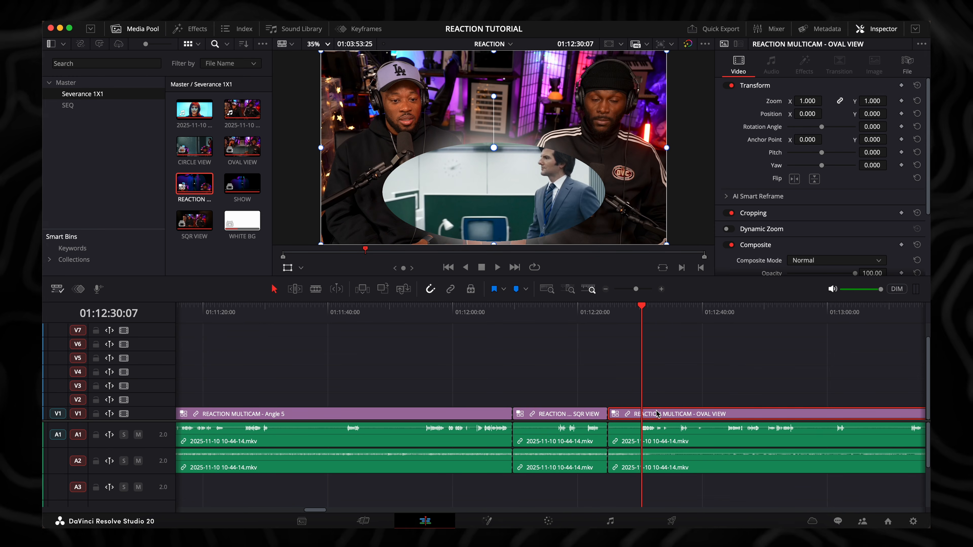
{"action": "double_click", "coordinate": [656, 413]}
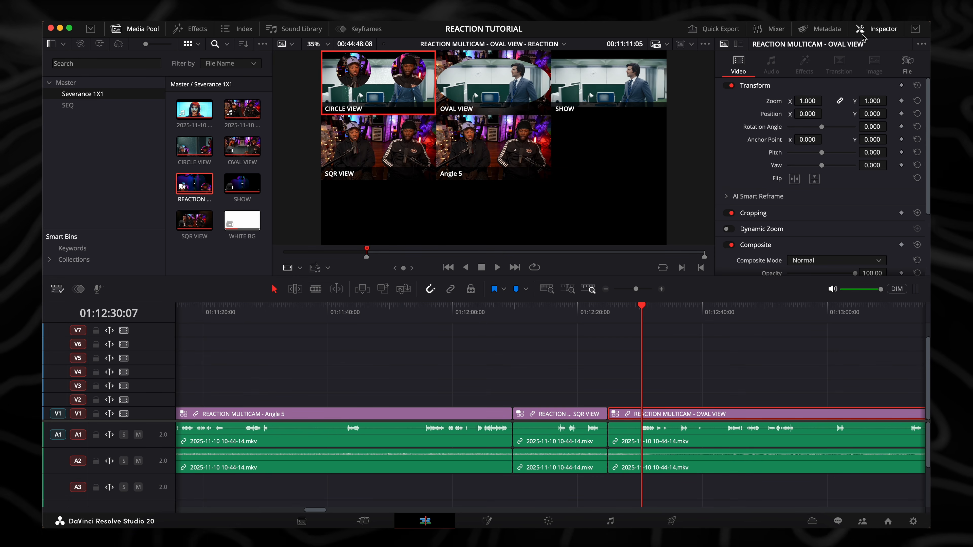
{"action": "left_click", "coordinate": [880, 33]}
{"action": "left_click", "coordinate": [678, 365]}
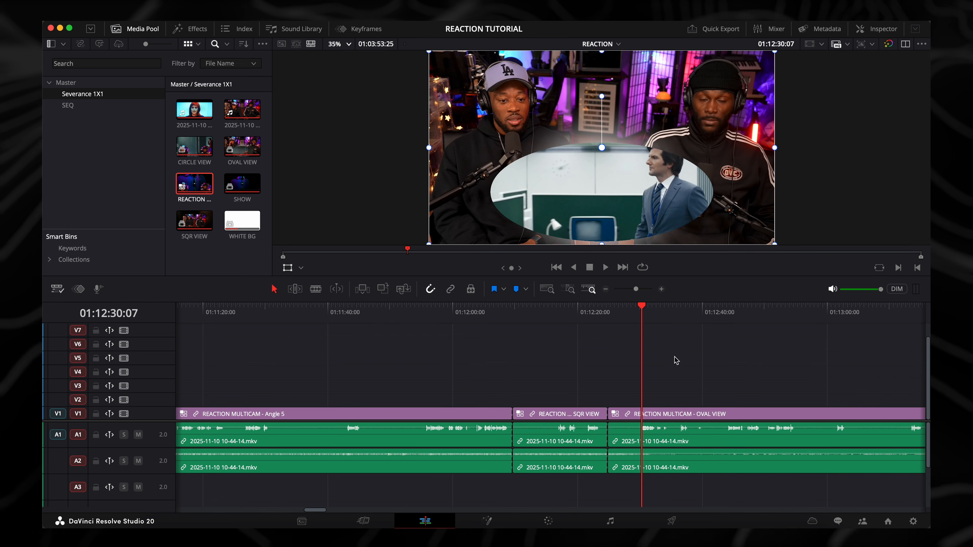
{"action": "left_click", "coordinate": [905, 45]}
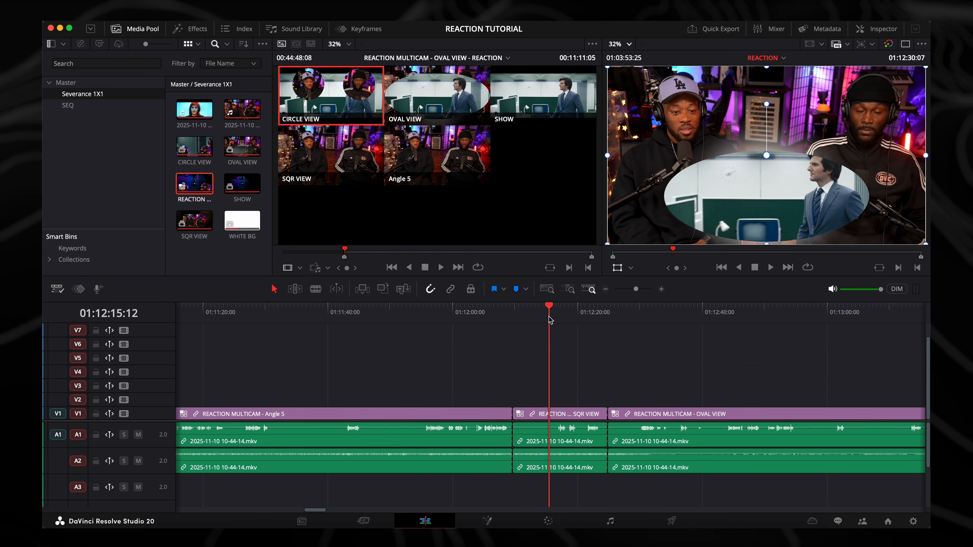
Compare the angle grid with the edit around the SQR VIEW to OVAL VIEW cut, switching between dual and single viewers
{"action": "left_click_drag", "start_coordinate": [549, 317], "coordinate": [589, 325]}
{"action": "key", "text": "super+minus"}
{"action": "key", "text": "super+minus"}
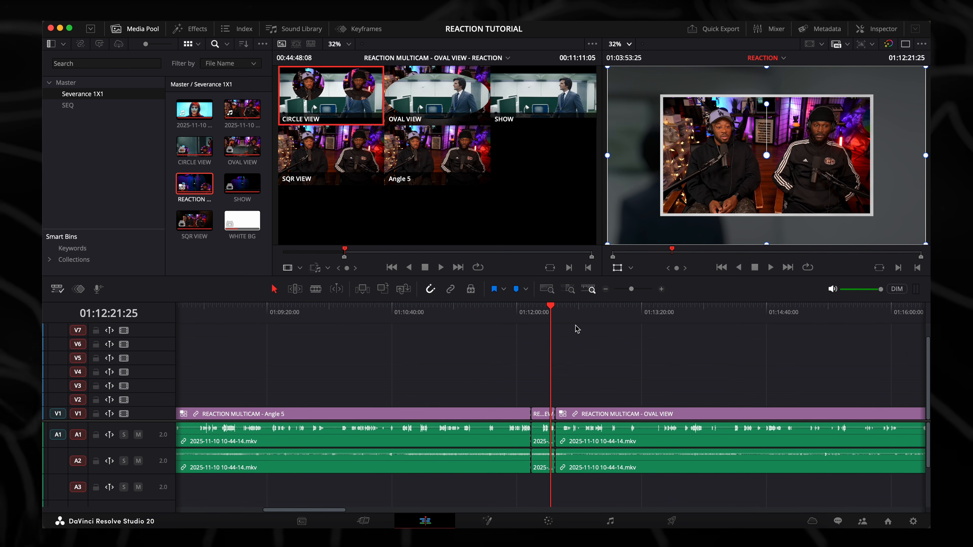
{"action": "left_click_drag", "start_coordinate": [555, 314], "coordinate": [558, 317]}
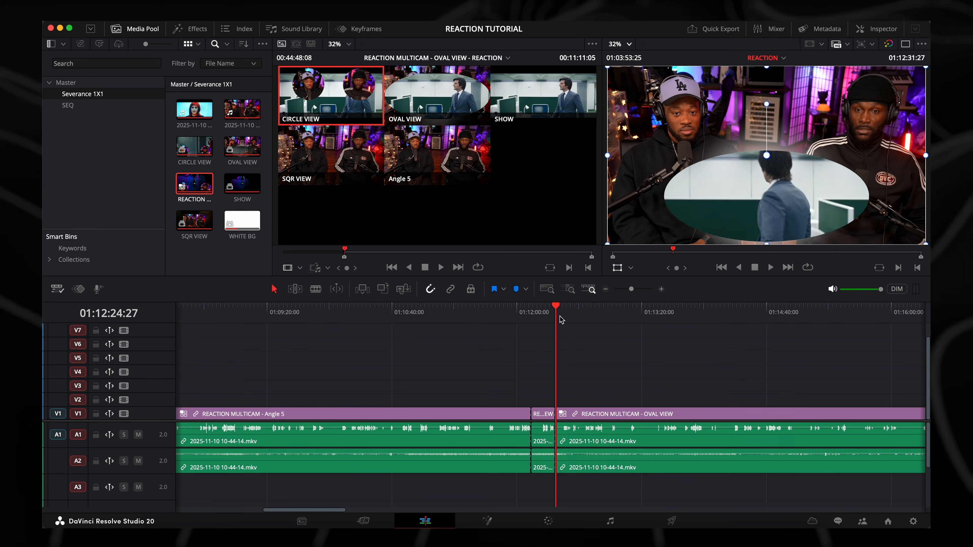
{"action": "left_click", "coordinate": [905, 44]}
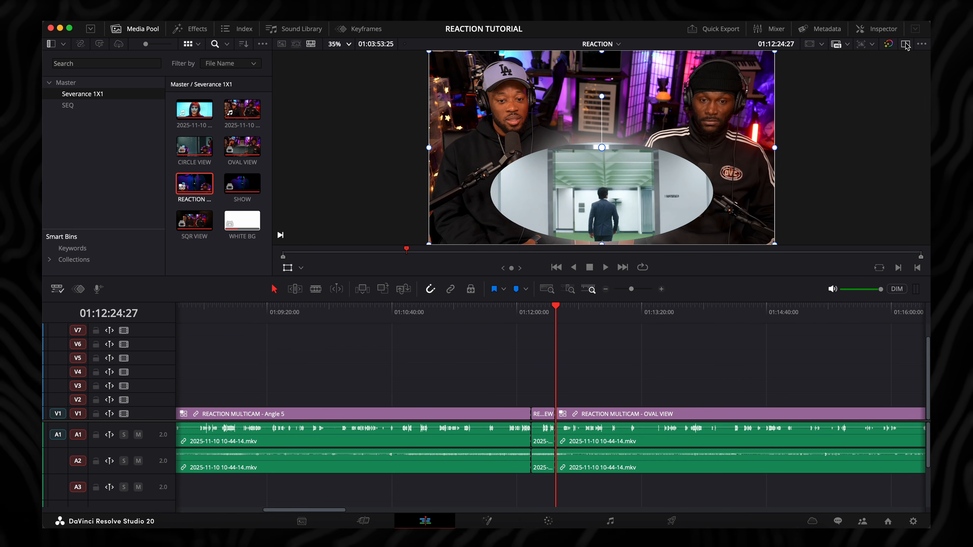
{"action": "left_click", "coordinate": [905, 45]}
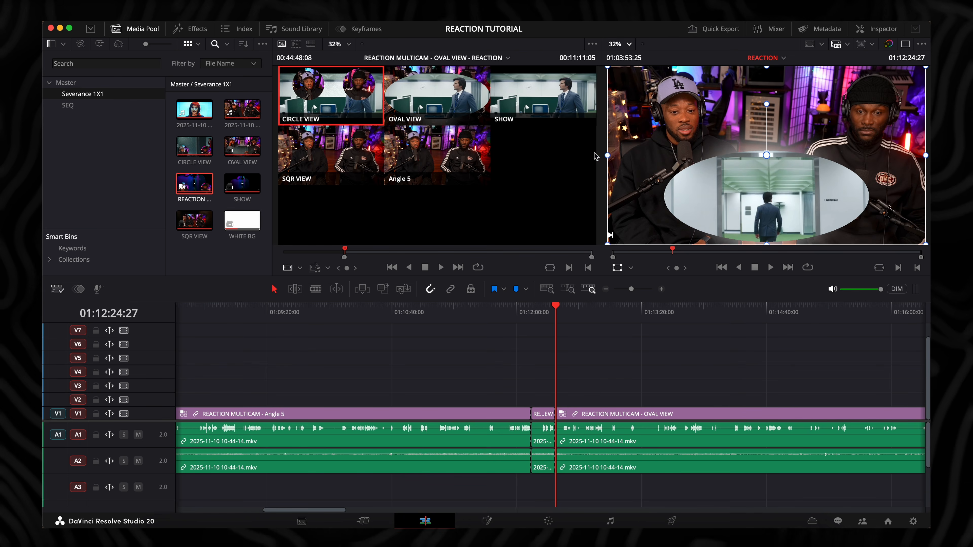
Inspect the OVAL VIEW segment at 01:13:08:05 in the single viewer with the whole REACTION timeline fitted in view
{"action": "left_click", "coordinate": [479, 314]}
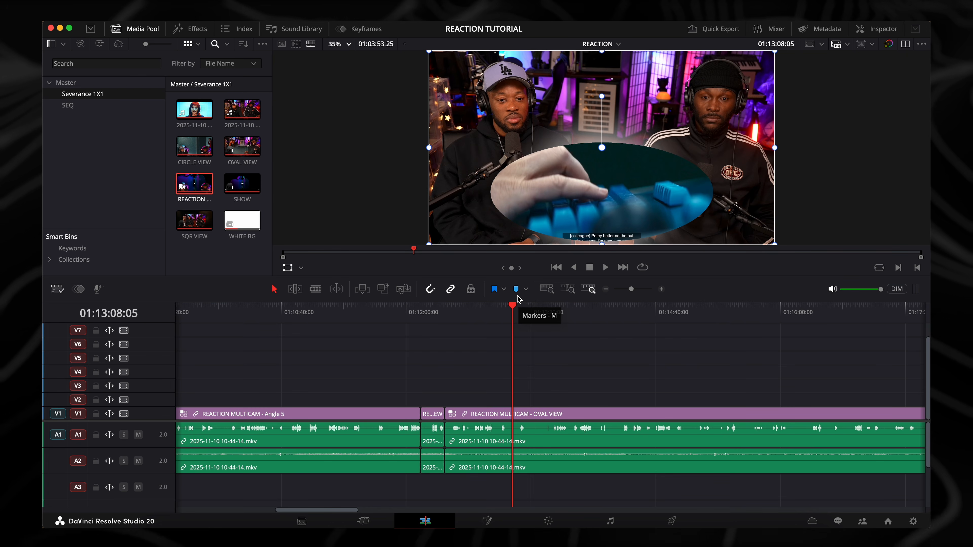
{"action": "key", "text": "shift+z"}
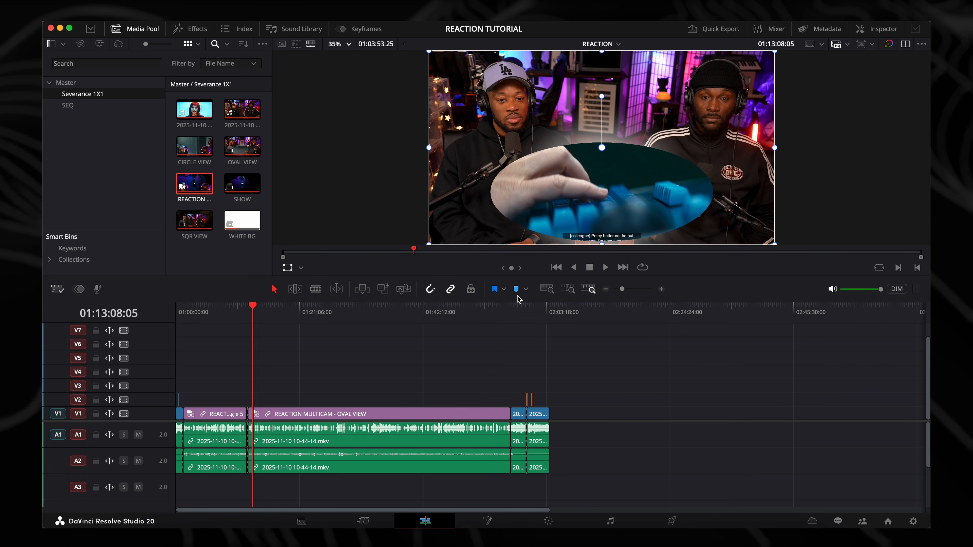
{"action": "key", "text": "shift+z"}
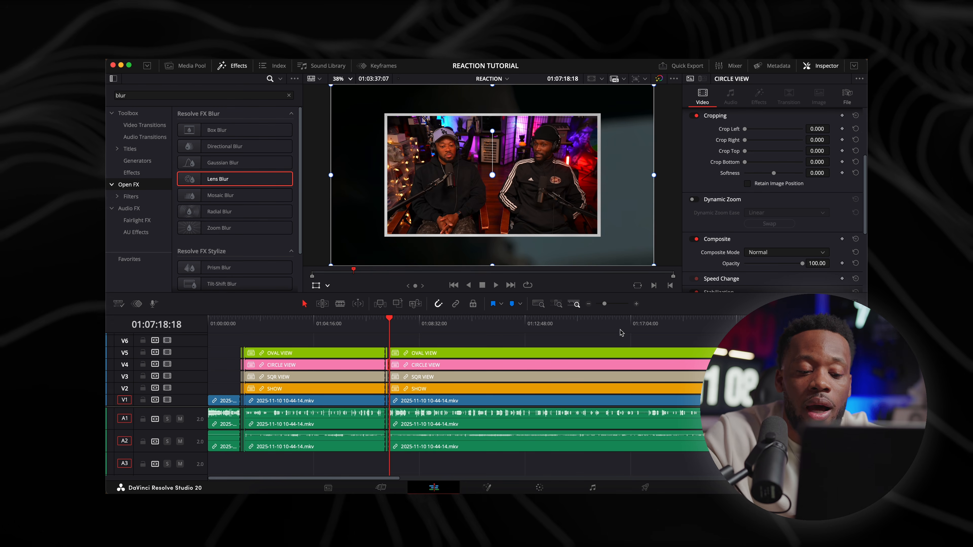
Split the stacked view clips on V2 to V5 together with the main video and audio at 01:11:38:29
{"action": "left_click", "coordinate": [496, 320]}
{"action": "key", "text": "super+equal"}
{"action": "key", "text": "super+equal"}
{"action": "key", "text": "super+equal"}
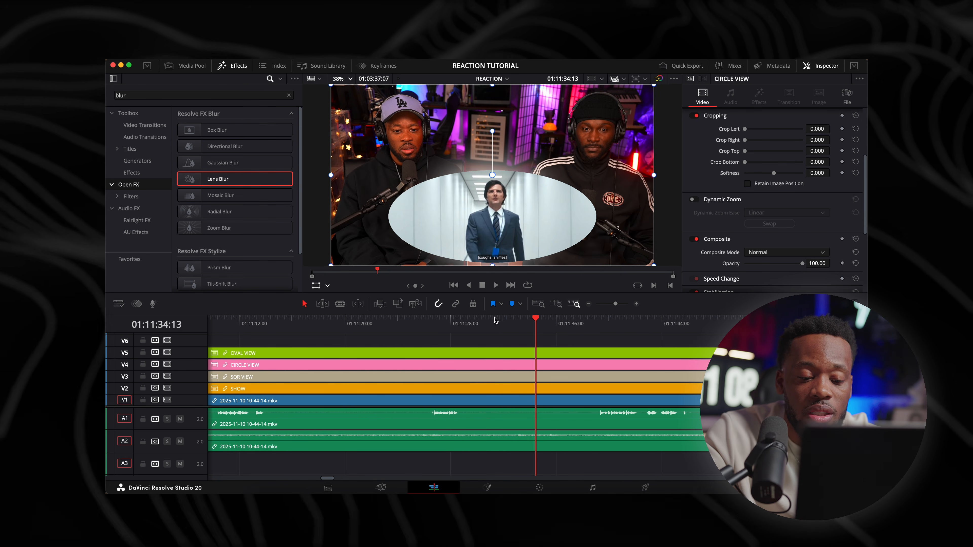
{"action": "left_click", "coordinate": [596, 324]}
{"action": "key", "text": "super+b"}
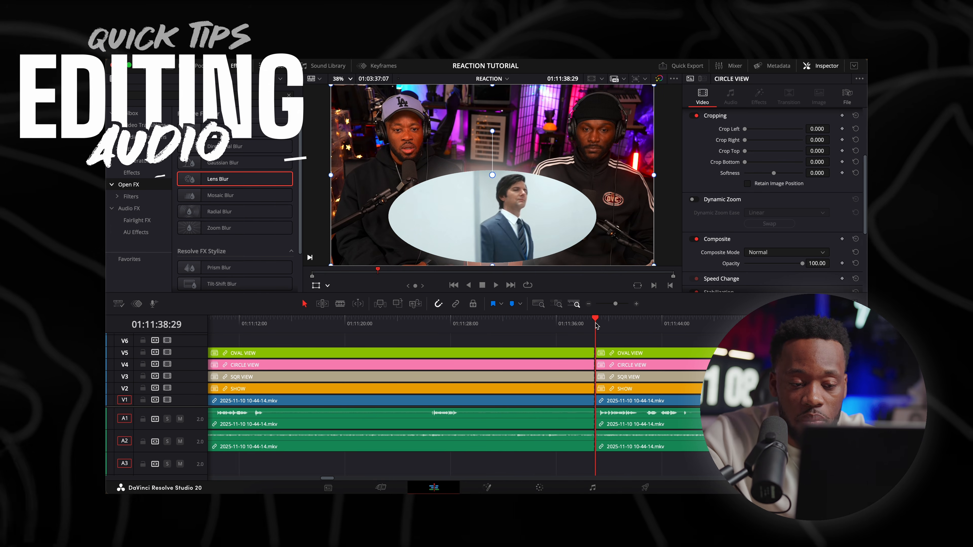
Disable video tracks V4, V3 and V2, and play the OVAL VIEW section from 01:11:38:29
{"action": "left_click", "coordinate": [166, 364]}
{"action": "left_click", "coordinate": [167, 376]}
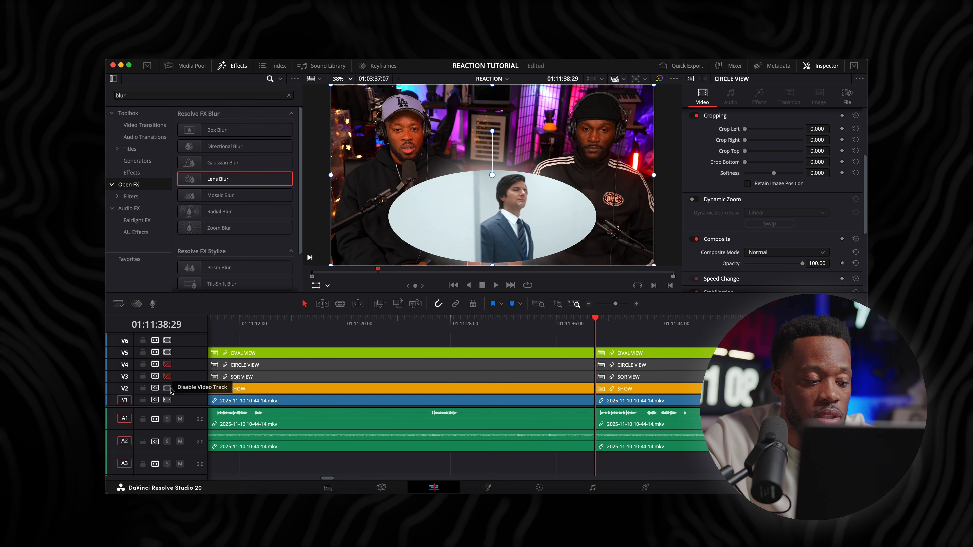
{"action": "left_click", "coordinate": [167, 387]}
{"action": "scroll", "coordinate": [459, 407], "scroll_direction": "right", "scroll_amount": 2}
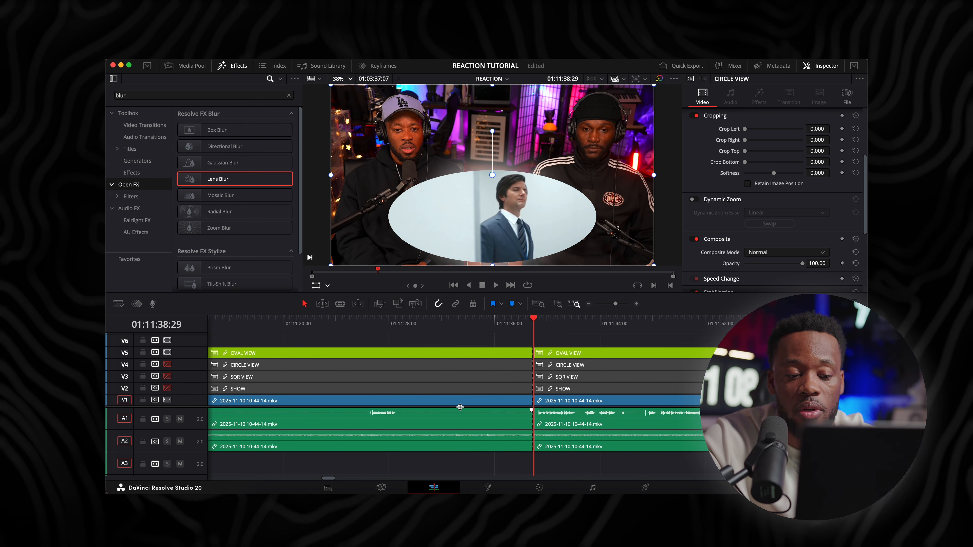
{"action": "key", "text": "space"}
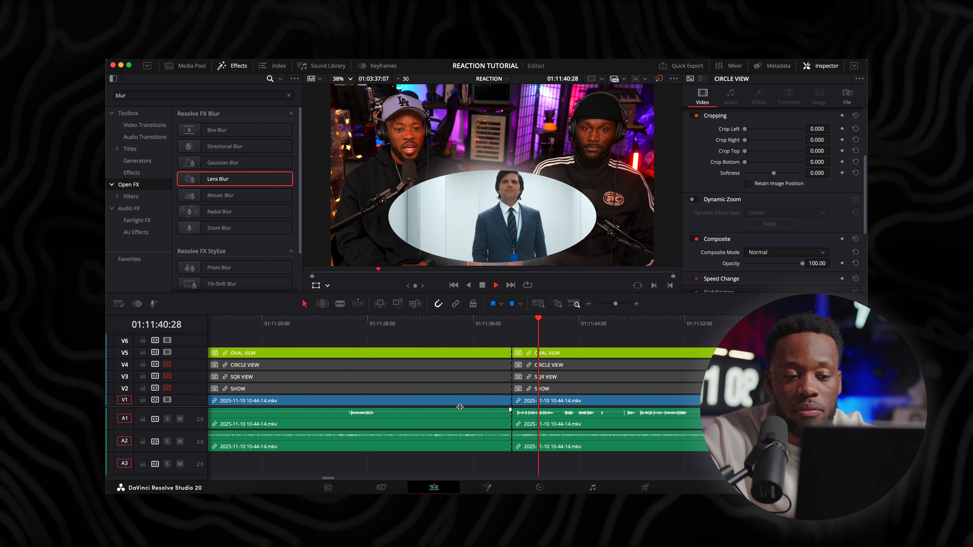
Stop playback and split the stacked view clips, main video and both audio tracks at 01:11:42:12
{"action": "key", "text": "space"}
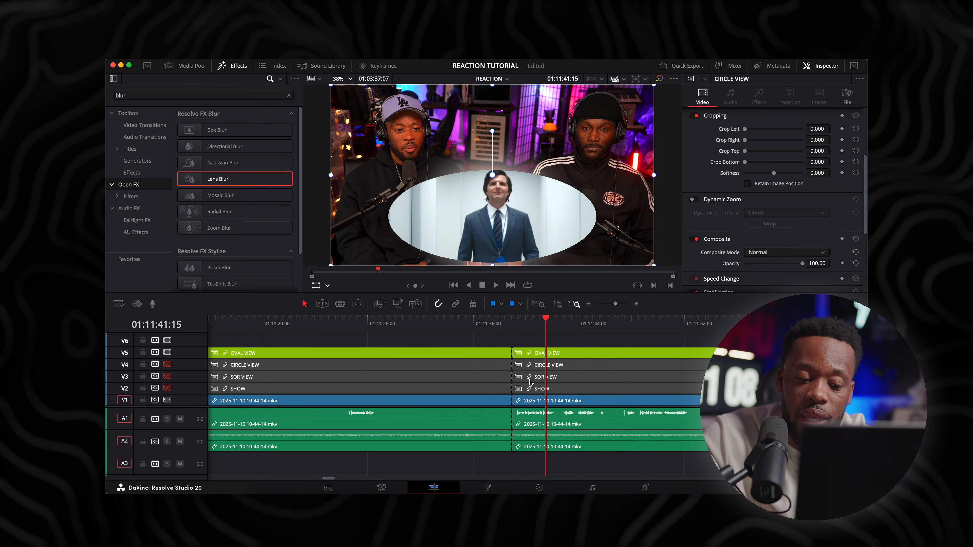
{"action": "left_click", "coordinate": [556, 326]}
{"action": "left_click_drag", "start_coordinate": [557, 327], "coordinate": [559, 327]}
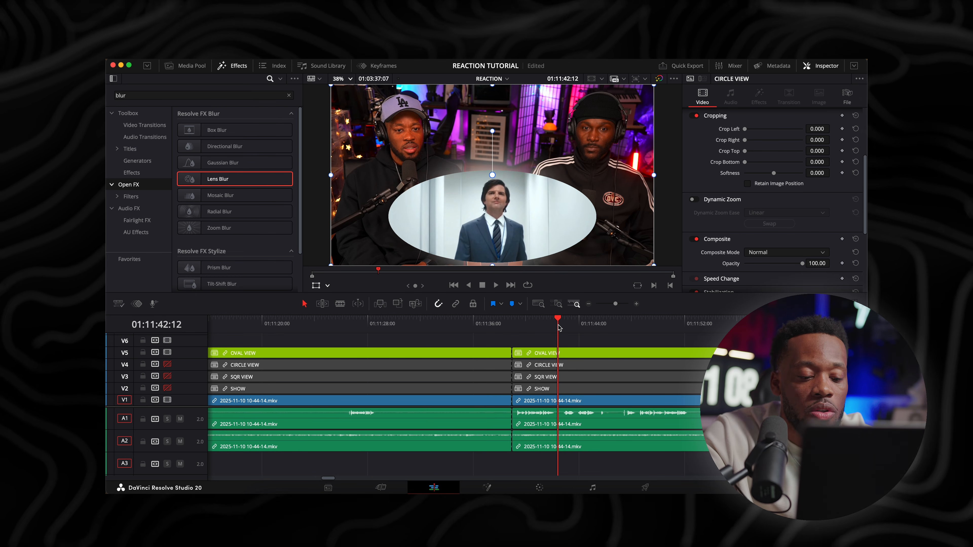
{"action": "key", "text": "super+b"}
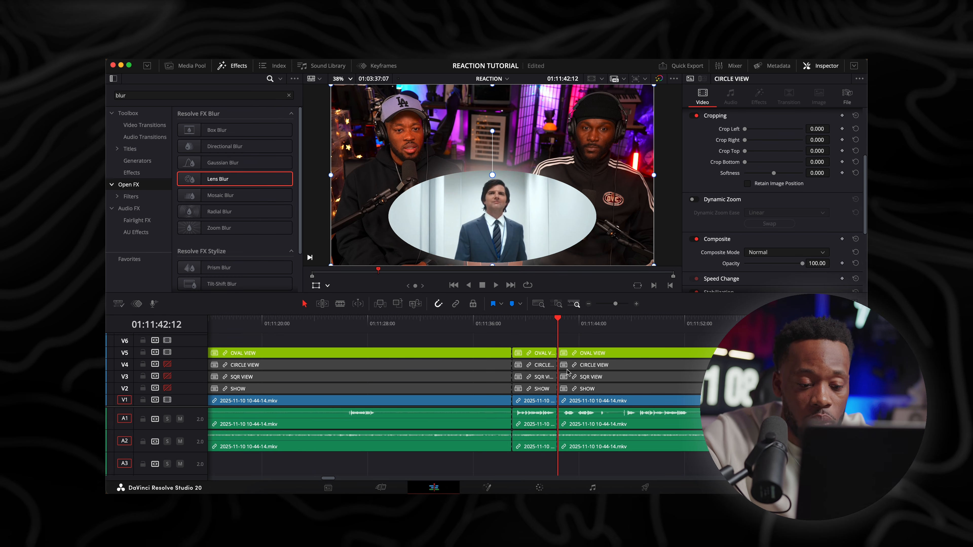
Temporarily disable the short A2 audio segment between the cuts, play through it from 01:11:38:06, and re-enable it
{"action": "left_click", "coordinate": [542, 438]}
{"action": "key", "text": "d"}
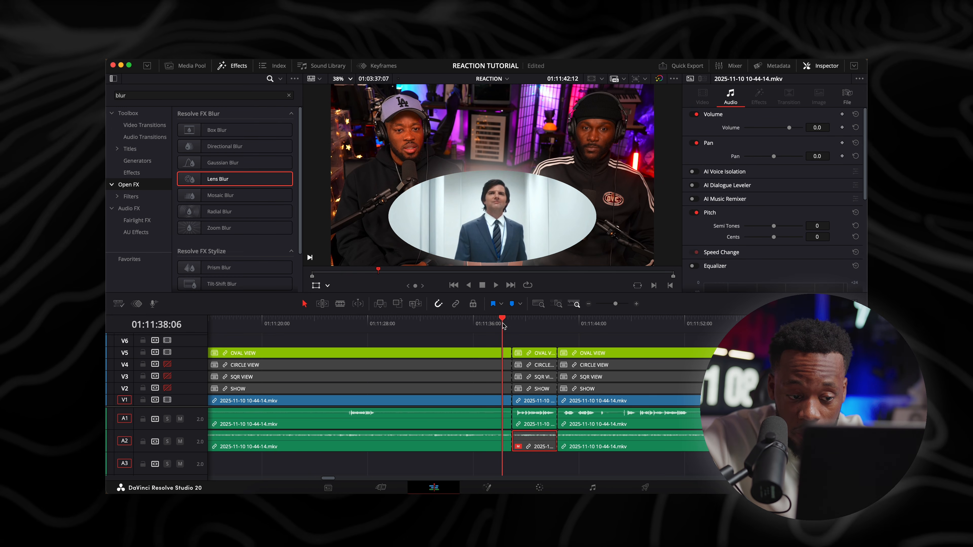
{"action": "left_click", "coordinate": [503, 324]}
{"action": "key", "text": "space"}
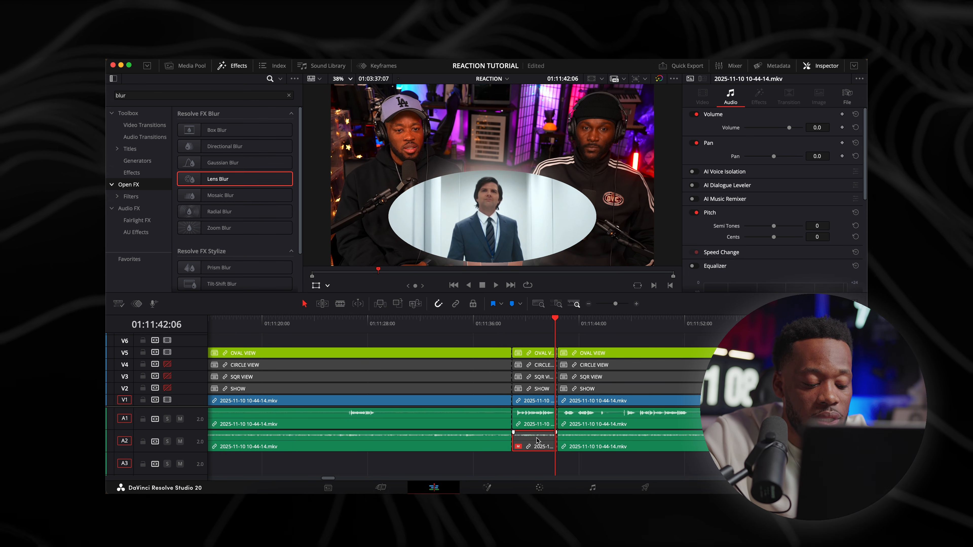
{"action": "key", "text": "d"}
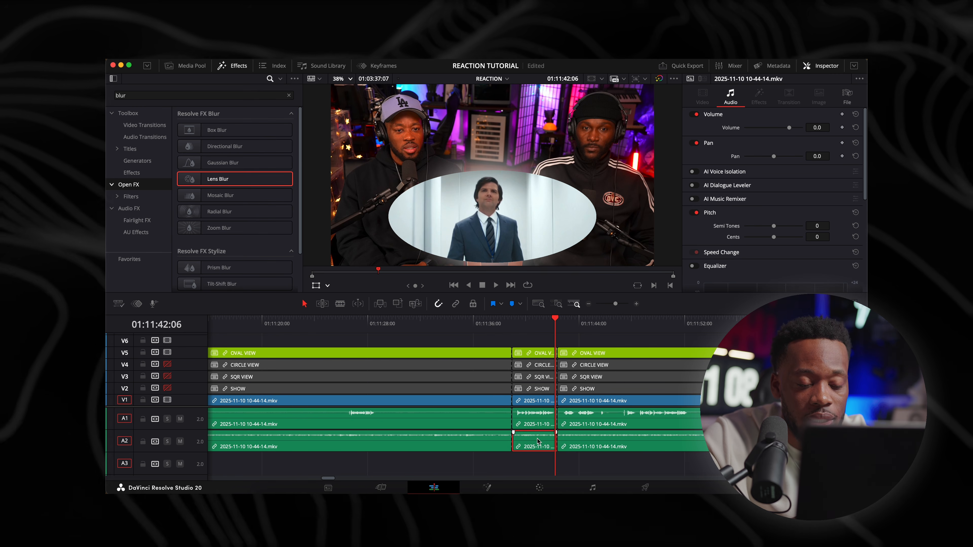
Enable the Ducker on the Audio 2 track and set its Duck Level to 9.6
{"action": "left_click", "coordinate": [512, 323]}
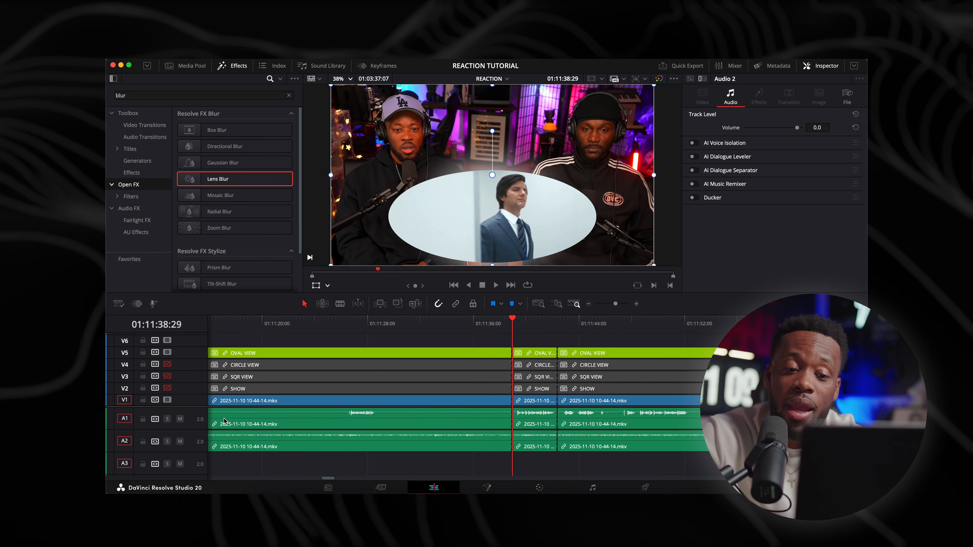
{"action": "left_click", "coordinate": [695, 198]}
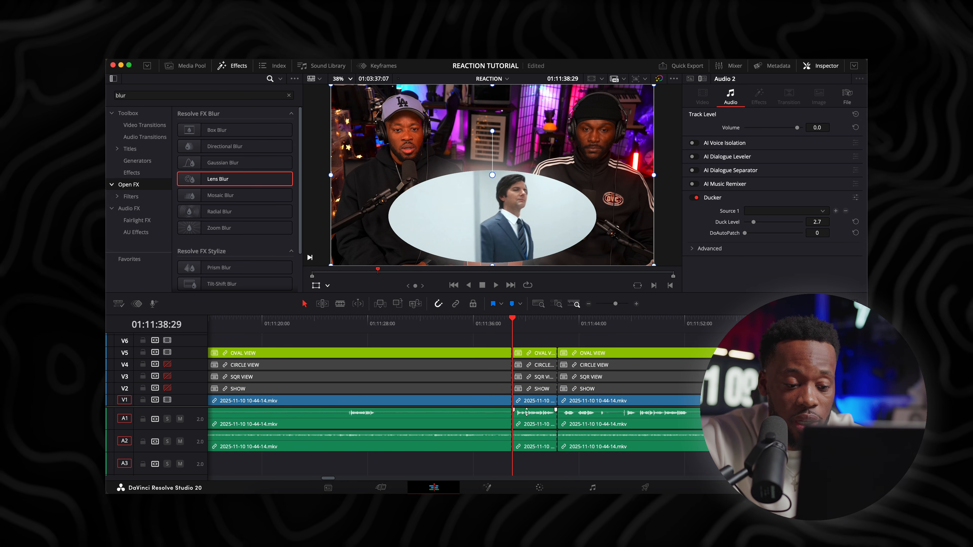
{"action": "left_click", "coordinate": [531, 438]}
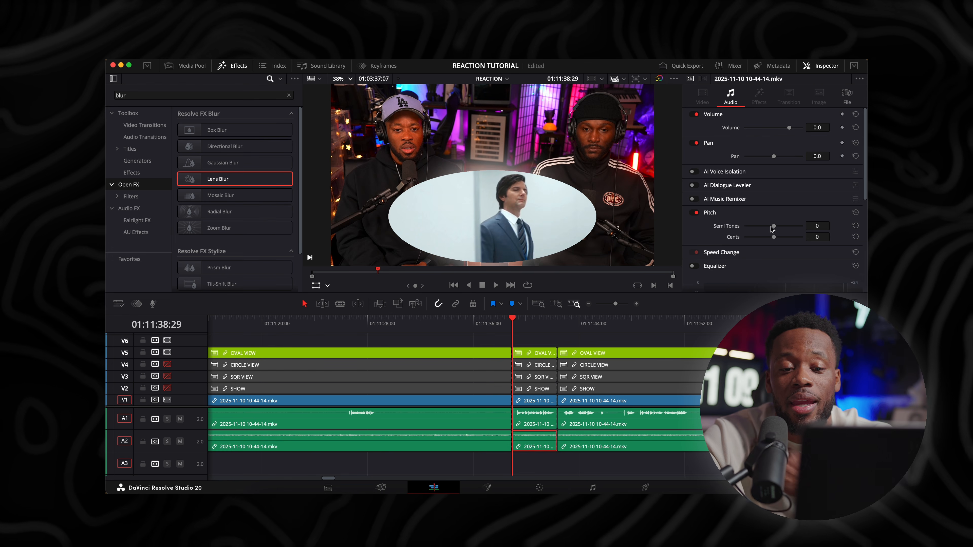
{"action": "left_click", "coordinate": [187, 436]}
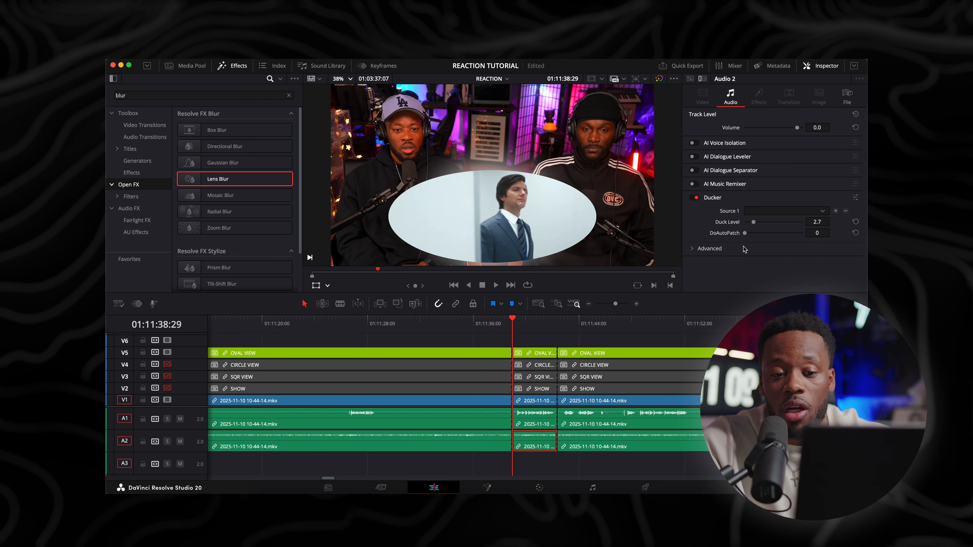
{"action": "left_click_drag", "start_coordinate": [752, 222], "coordinate": [775, 223]}
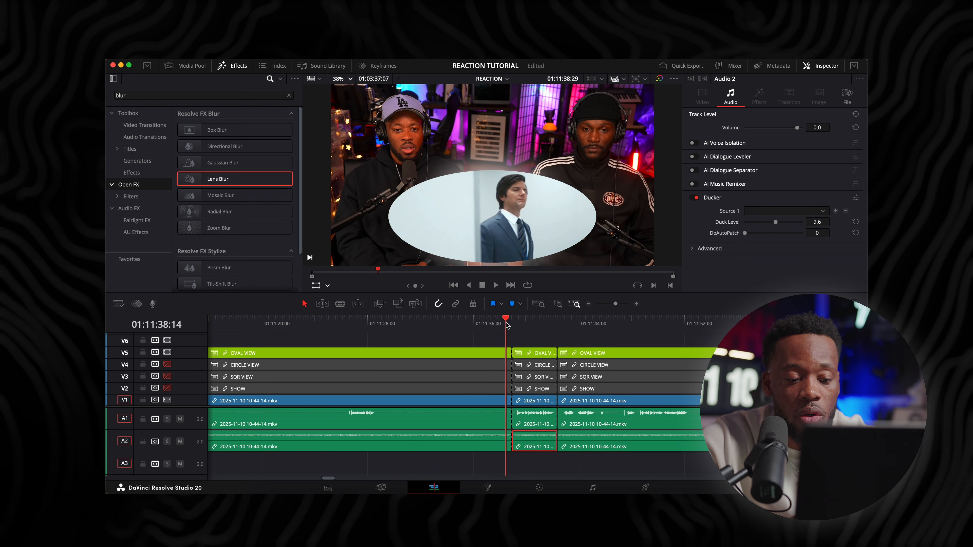
Play the ducked audio from just before the 01:11:38:29 cut to 01:11:42:12, and save the project
{"action": "left_click", "coordinate": [497, 323]}
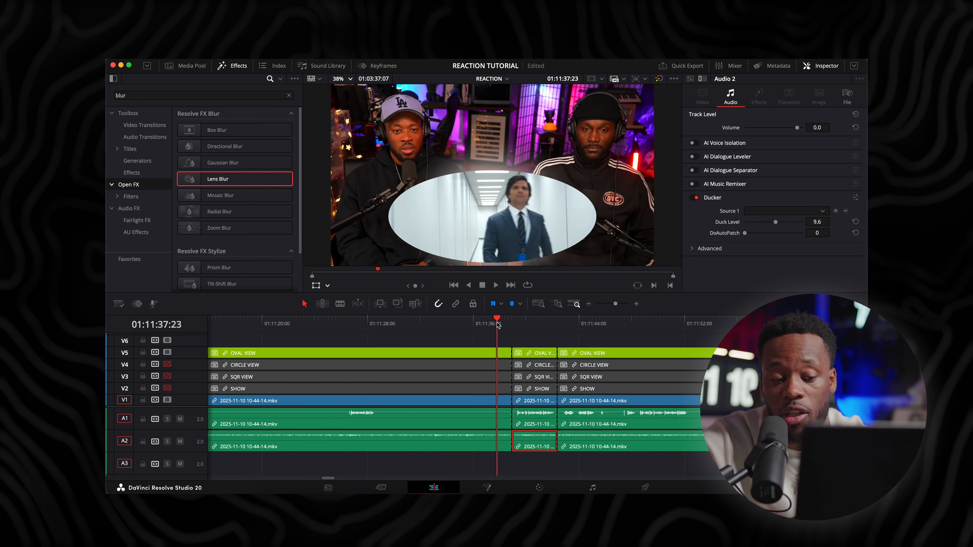
{"action": "left_click_drag", "start_coordinate": [497, 322], "coordinate": [492, 321]}
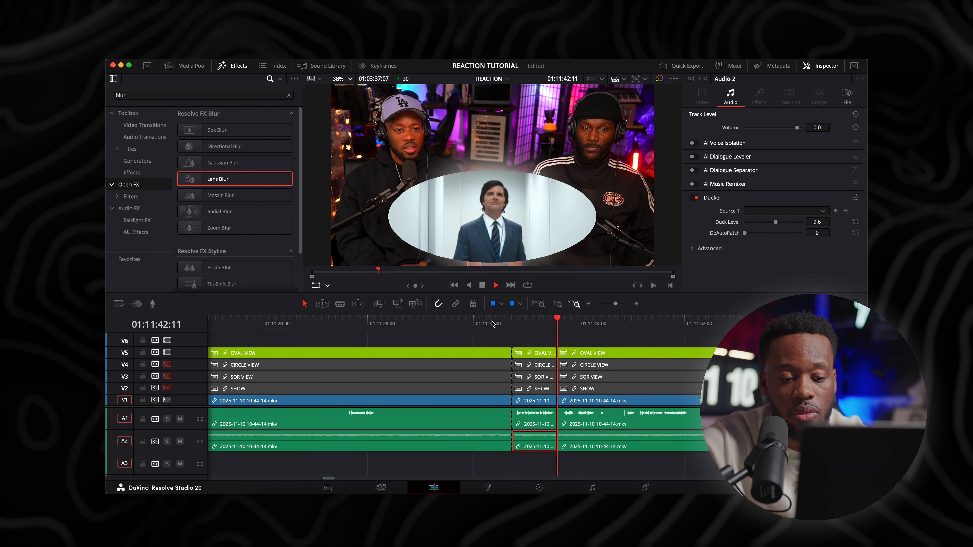
{"action": "key", "text": "space"}
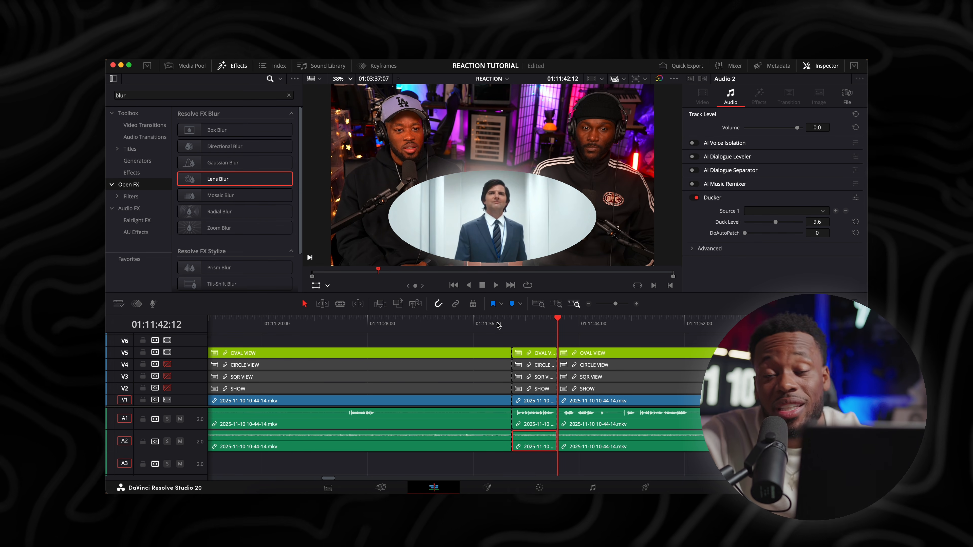
{"action": "key", "text": "super+s"}
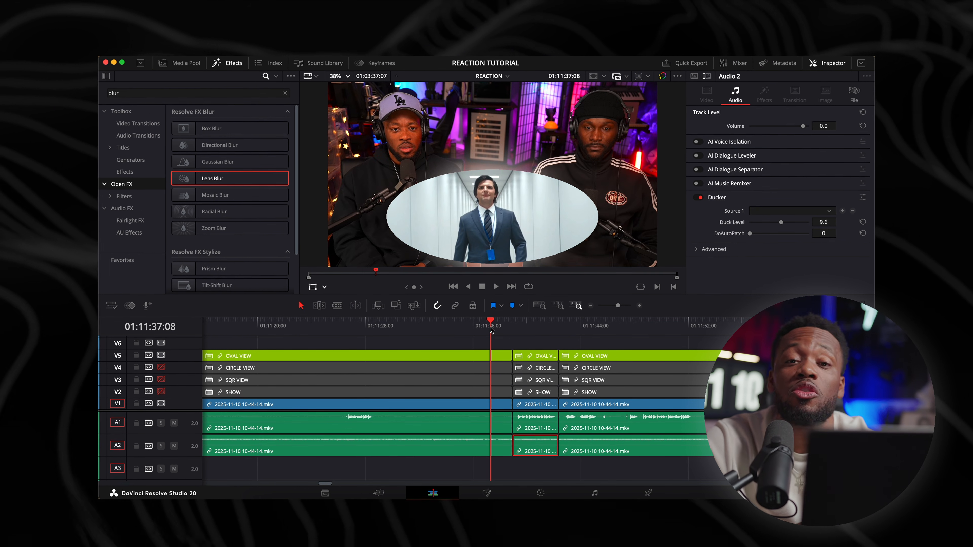
Enable AI Music Remixer on the Audio 2 track, set Other to -100, and play from 01:11:36:13
{"action": "key", "text": "super+minus"}
{"action": "key", "text": "super+minus"}
{"action": "key", "text": "super+minus"}
{"action": "key", "text": "super+minus"}
{"action": "key", "text": "super+minus"}
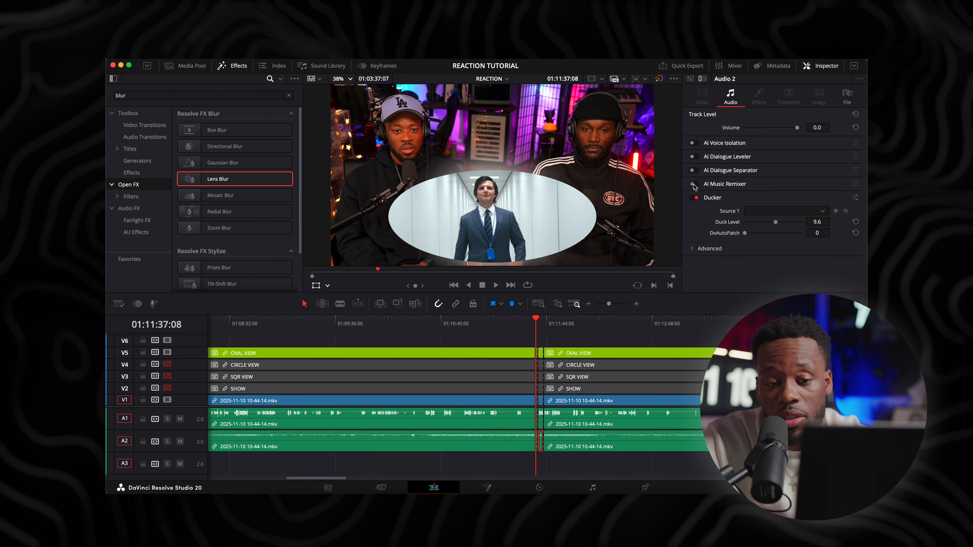
{"action": "left_click", "coordinate": [693, 185]}
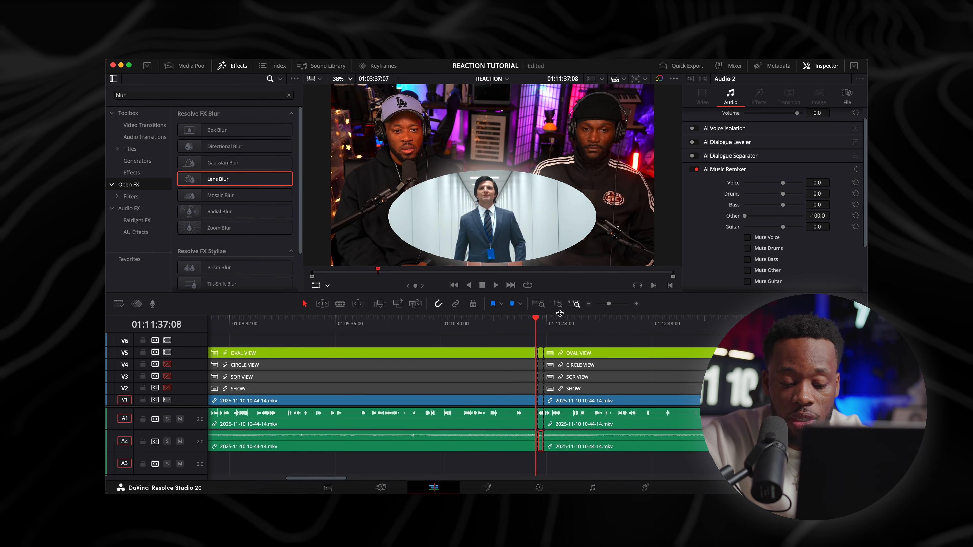
{"action": "scroll", "coordinate": [560, 313], "scroll_direction": "up", "scroll_amount": 2}
{"action": "left_click", "coordinate": [525, 326]}
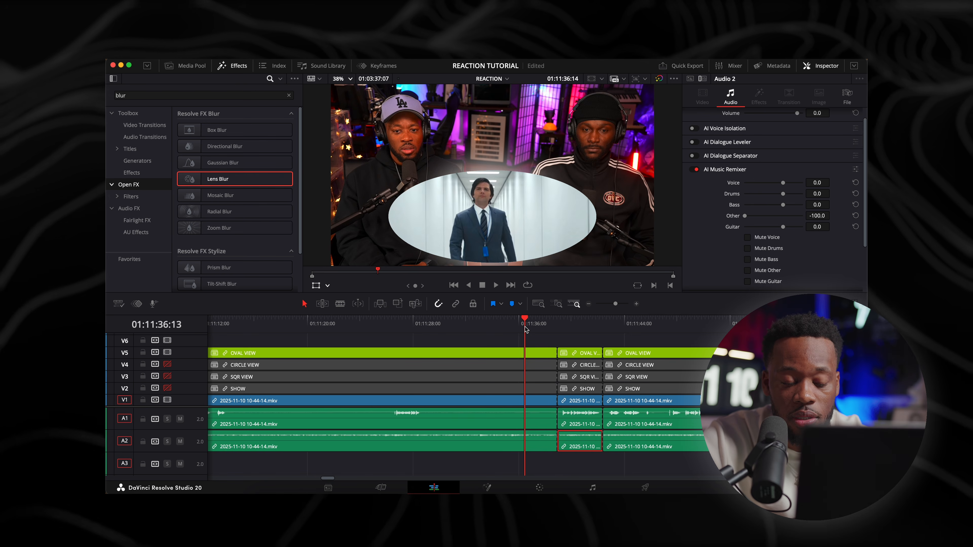
{"action": "key", "text": "space"}
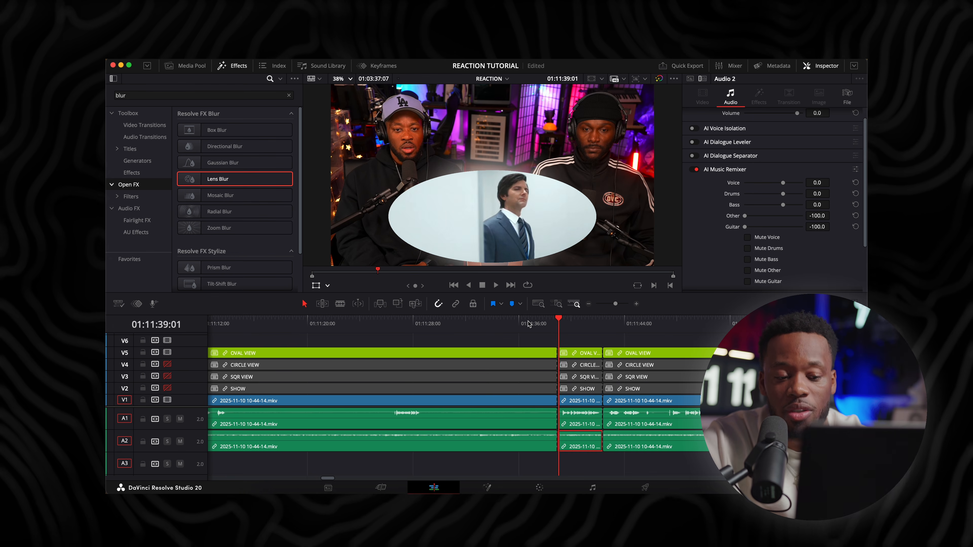
Set the remixer's Drums and Guitar levels to -100 and play the lead-in to the short segment
{"action": "left_click", "coordinate": [528, 327]}
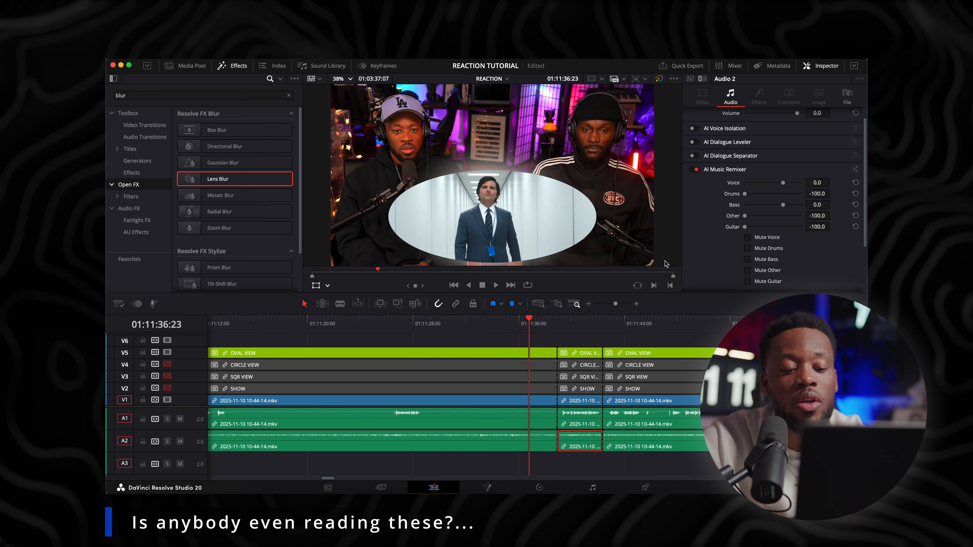
{"action": "left_click_drag", "start_coordinate": [525, 326], "coordinate": [512, 327]}
{"action": "key", "text": "space"}
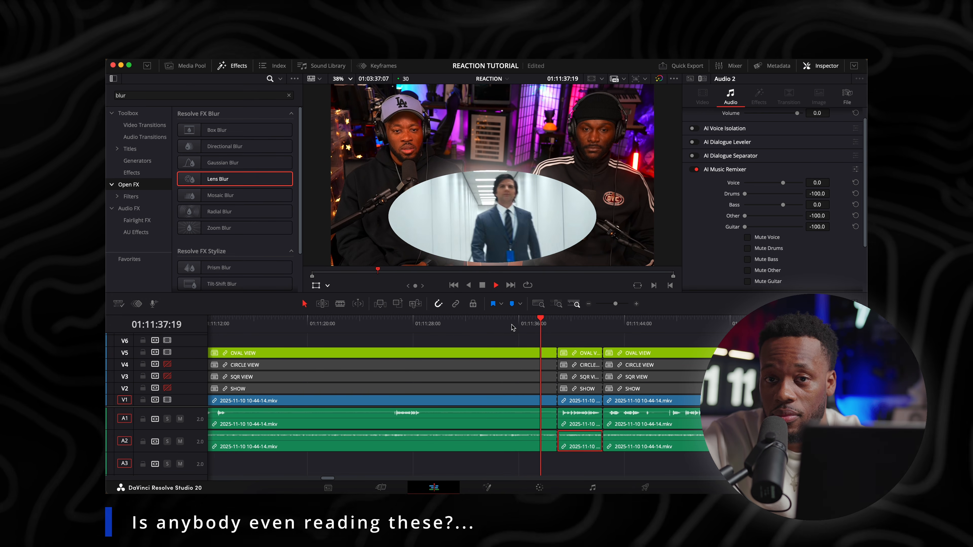
{"action": "key", "text": "space"}
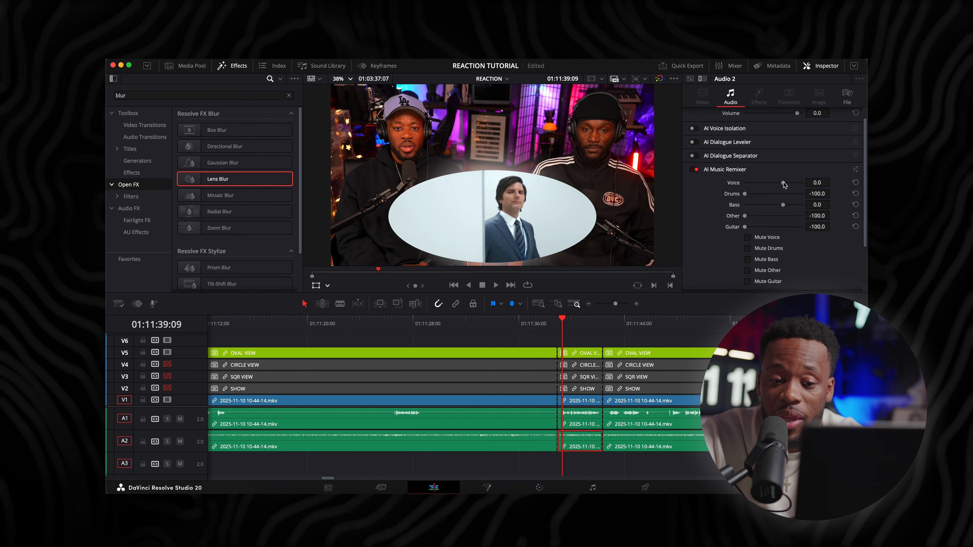
Set the remixer's Bass level to -100 and play the result full screen from 01:11:35:11
{"action": "left_click_drag", "start_coordinate": [533, 322], "coordinate": [511, 326]}
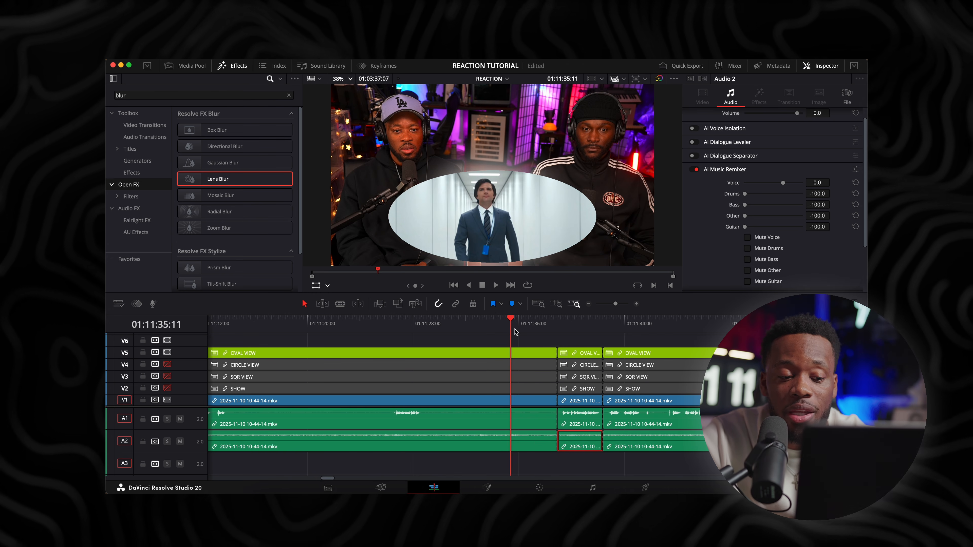
{"action": "key", "text": "p"}
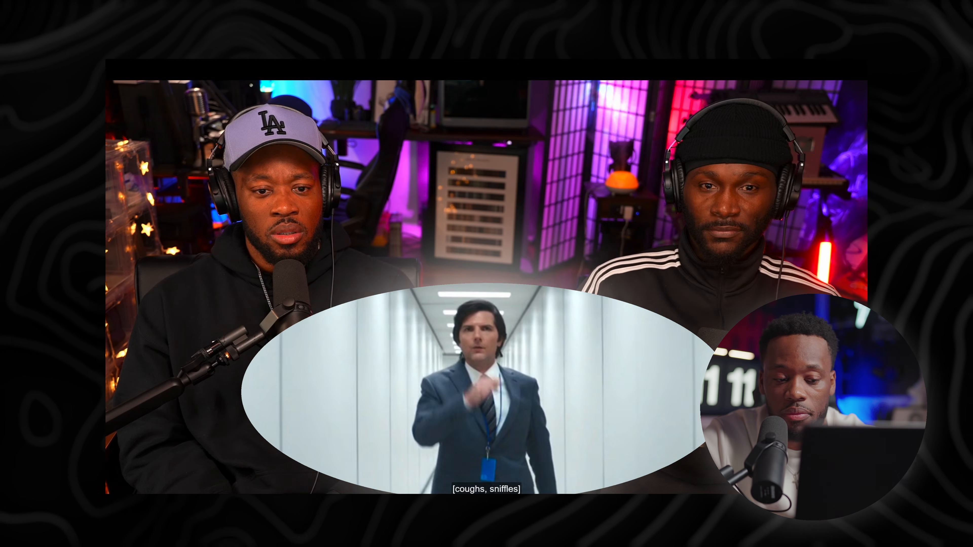
{"action": "key", "text": "space"}
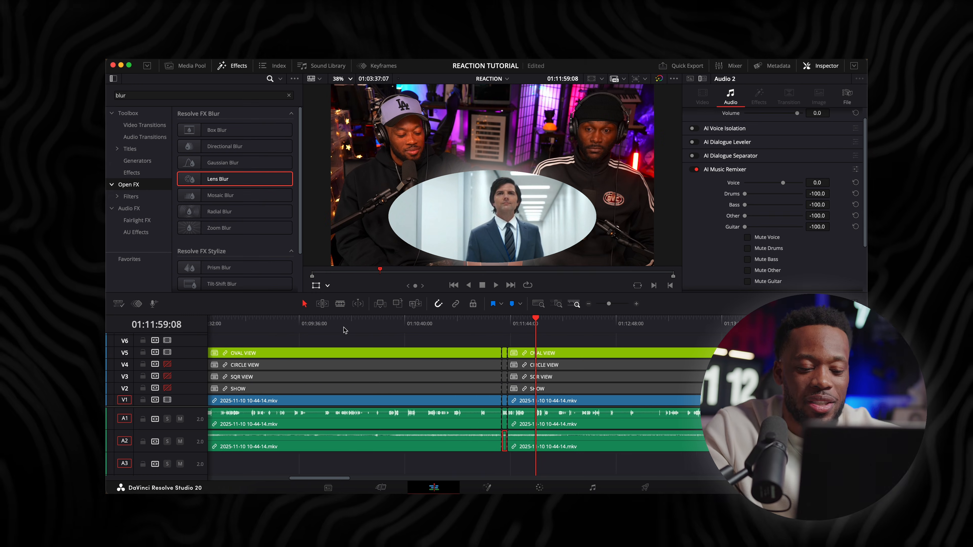
Save the project with the Audio 2 music remixer settings
{"action": "key", "text": "super+minus"}
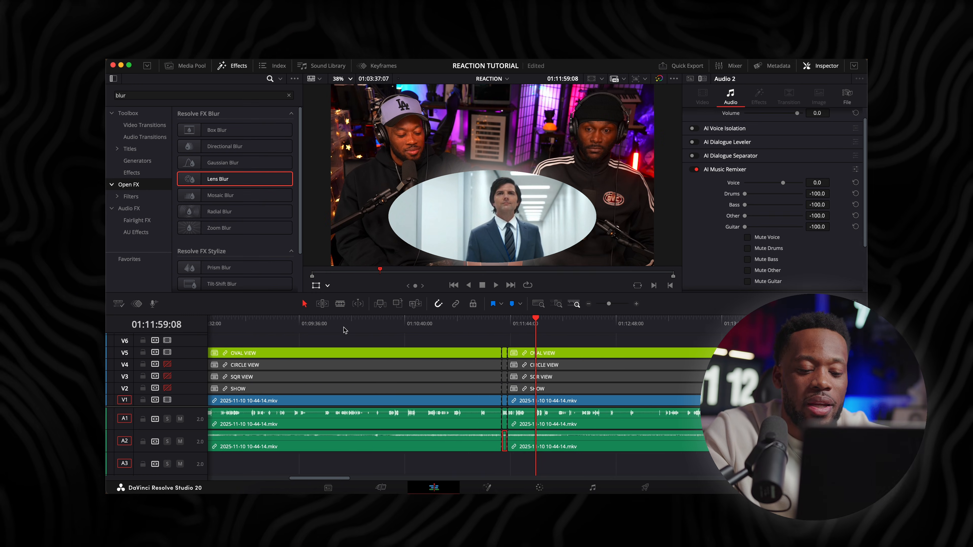
{"action": "key", "text": "super+equal"}
{"action": "key", "text": "super+equal"}
{"action": "scroll", "coordinate": [408, 406], "scroll_direction": "left", "scroll_amount": 3}
{"action": "scroll", "coordinate": [407, 406], "scroll_direction": "left", "scroll_amount": 2}
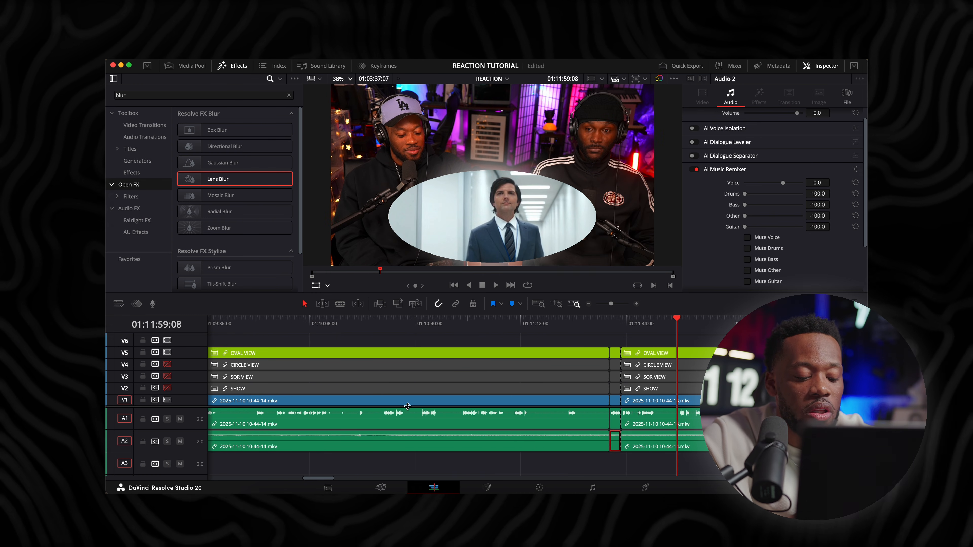
{"action": "key", "text": "super+s"}
Look over the earlier cuts and the audio waveforms across a wider stretch of the REACTION timeline
{"action": "key", "text": "super+minus"}
{"action": "key", "text": "super+minus"}
{"action": "scroll", "coordinate": [281, 460], "scroll_direction": "left", "scroll_amount": 2}
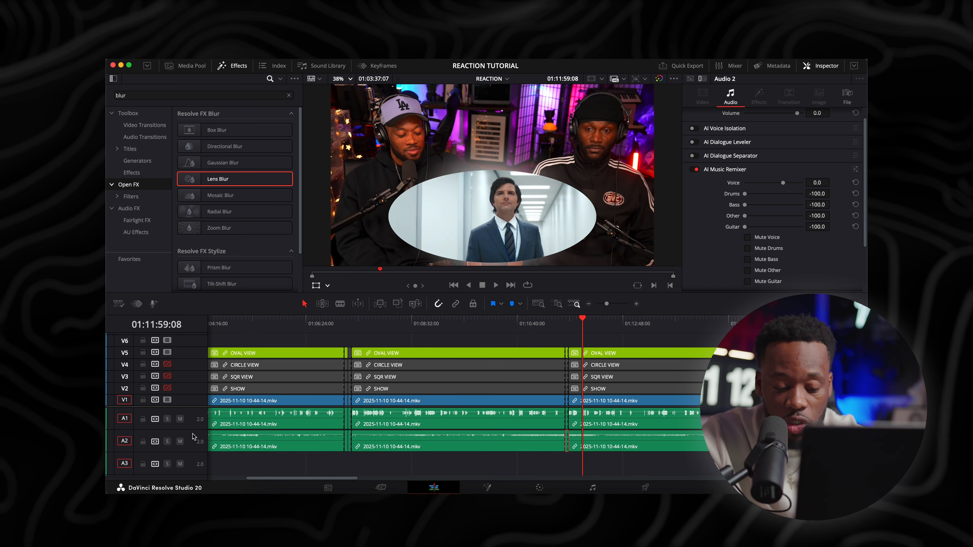
{"action": "key", "text": "super+minus"}
{"action": "key", "text": "super+equal"}
{"action": "key", "text": "super+minus"}
{"action": "key", "text": "super+minus"}
{"action": "key", "text": "super+equal"}
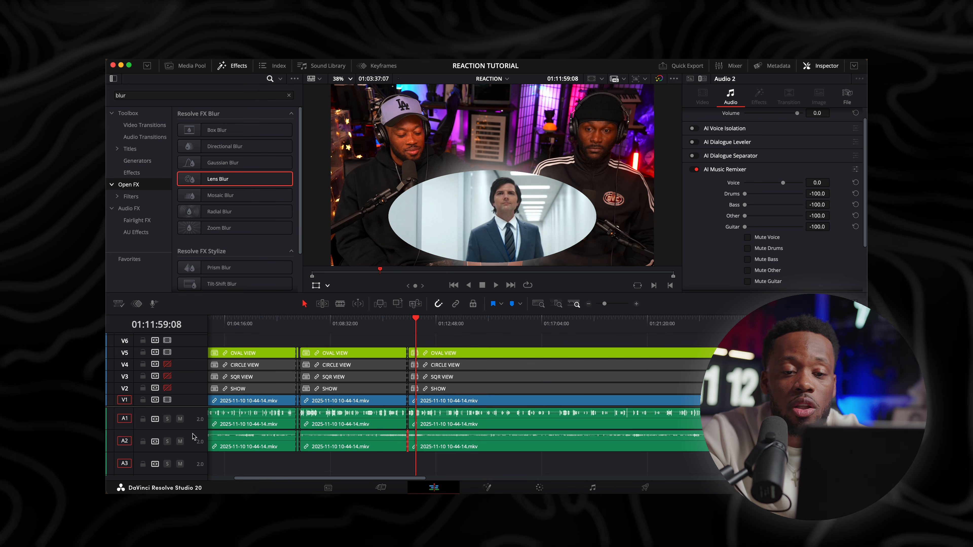
Try lowering the Audio 2 track volume to -52 and -21, and reset it to its default
{"action": "scroll", "coordinate": [709, 209], "scroll_direction": "up", "scroll_amount": 1}
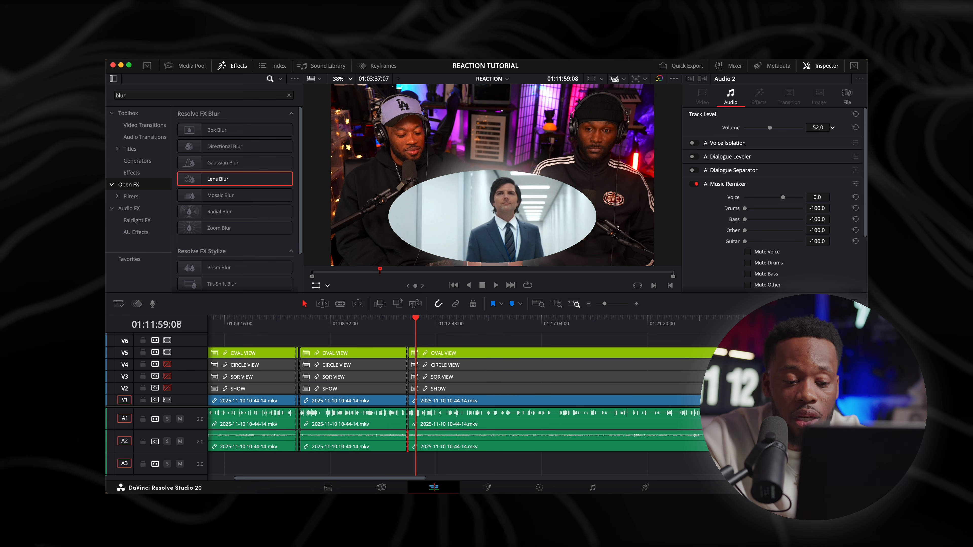
{"action": "left_click_drag", "start_coordinate": [832, 127], "coordinate": [800, 127]}
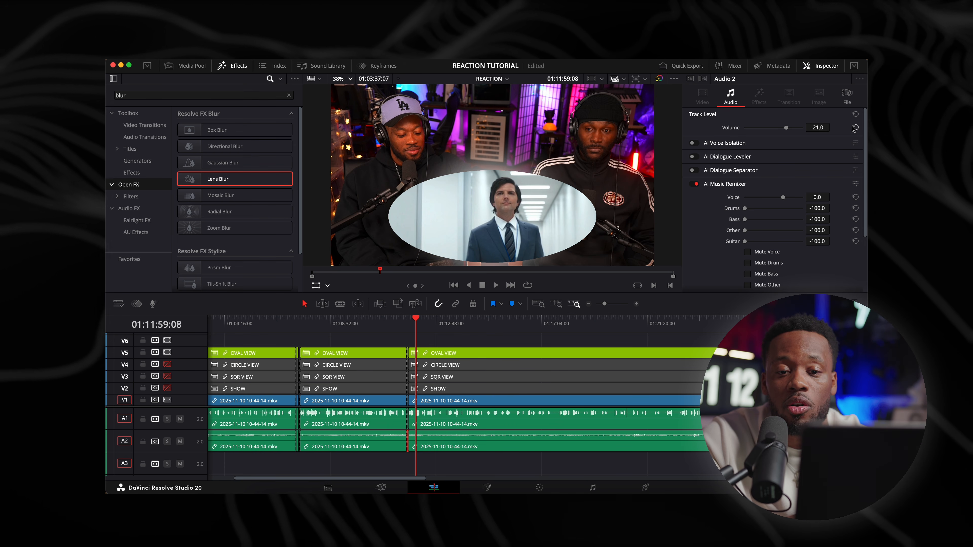
{"action": "left_click", "coordinate": [855, 128]}
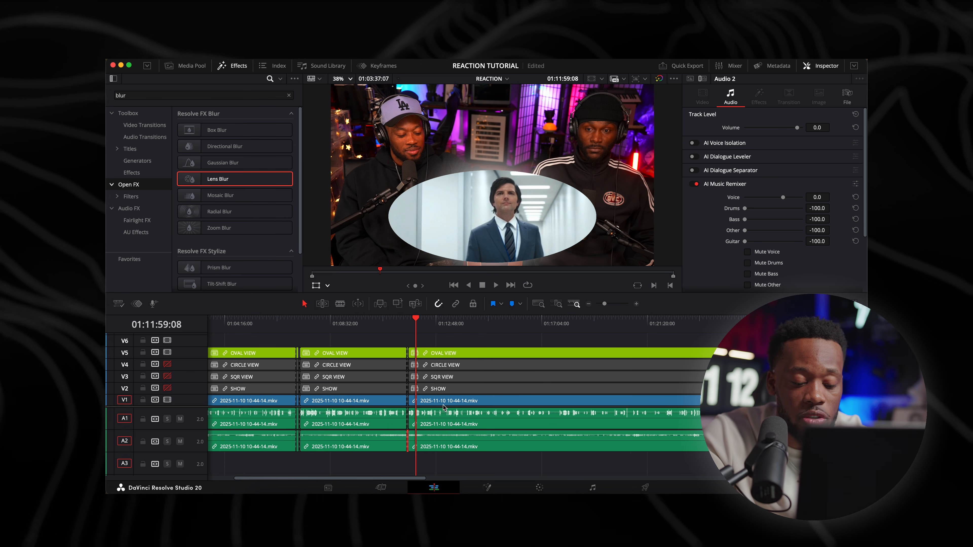
Re-enable video tracks V2, V3 and V4, and return to the short segment at 01:11:39:25
{"action": "scroll", "coordinate": [444, 407], "scroll_direction": "down", "scroll_amount": 5}
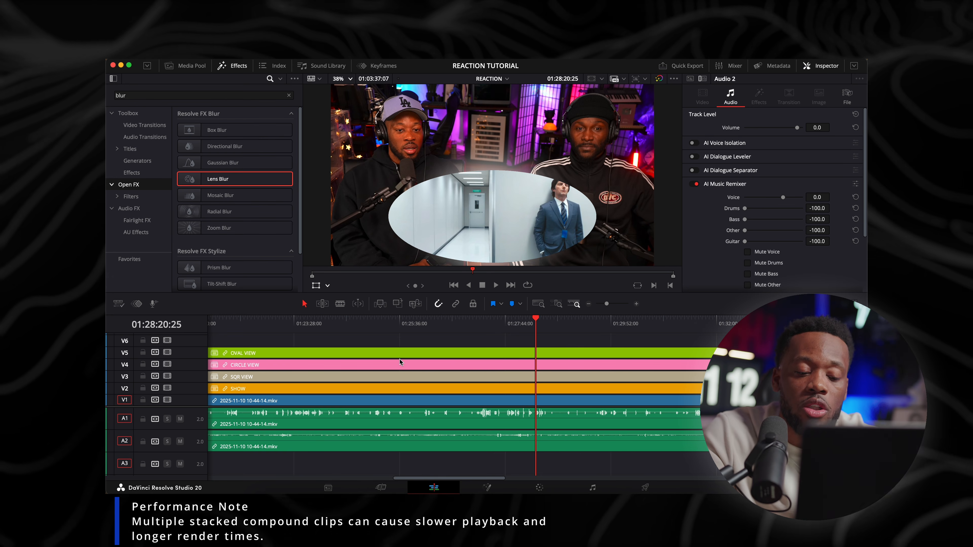
{"action": "key", "text": "super+minus"}
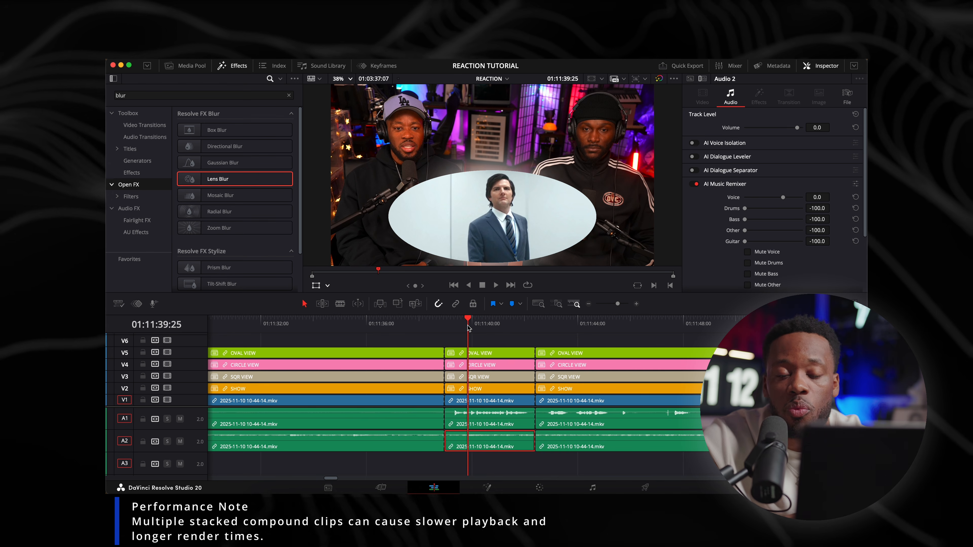
{"action": "scroll", "coordinate": [470, 327], "scroll_direction": "left", "scroll_amount": 3}
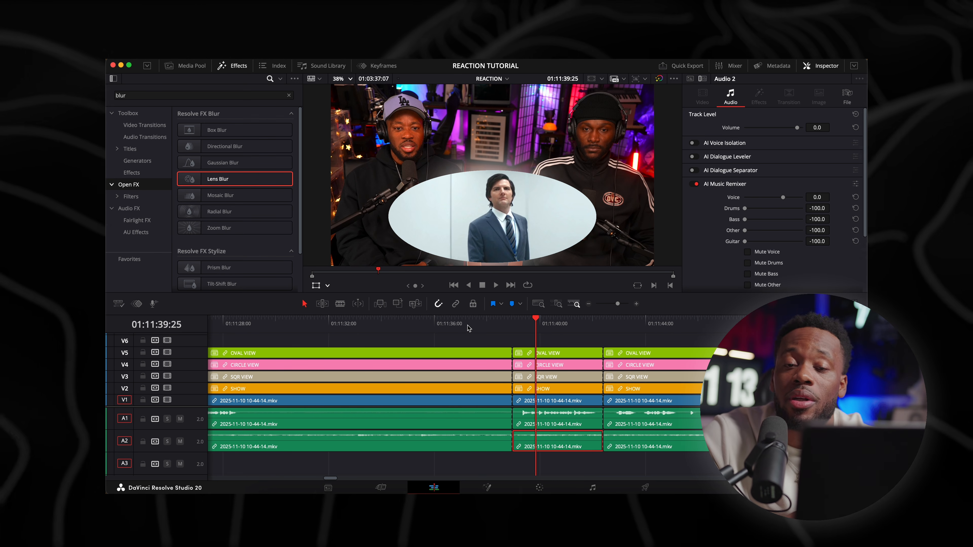
Disable the CIRCLE VIEW, SQR VIEW, SHOW and V1 reaction clips in the short segment at 01:11:39:25, leaving OVAL VIEW enabled
{"action": "left_click", "coordinate": [561, 364]}
{"action": "key", "text": "d"}
{"action": "left_click", "coordinate": [562, 376]}
{"action": "key", "text": "d"}
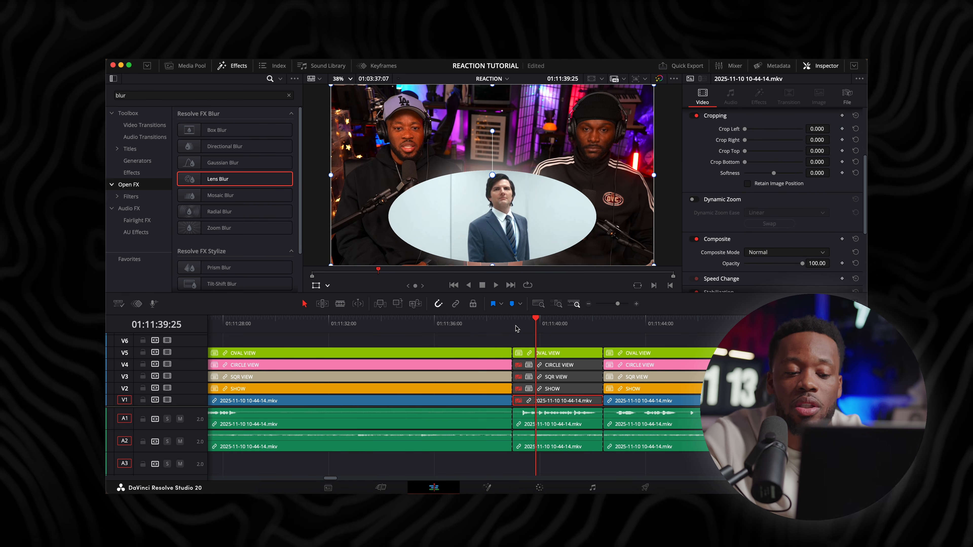
{"action": "left_click", "coordinate": [537, 327]}
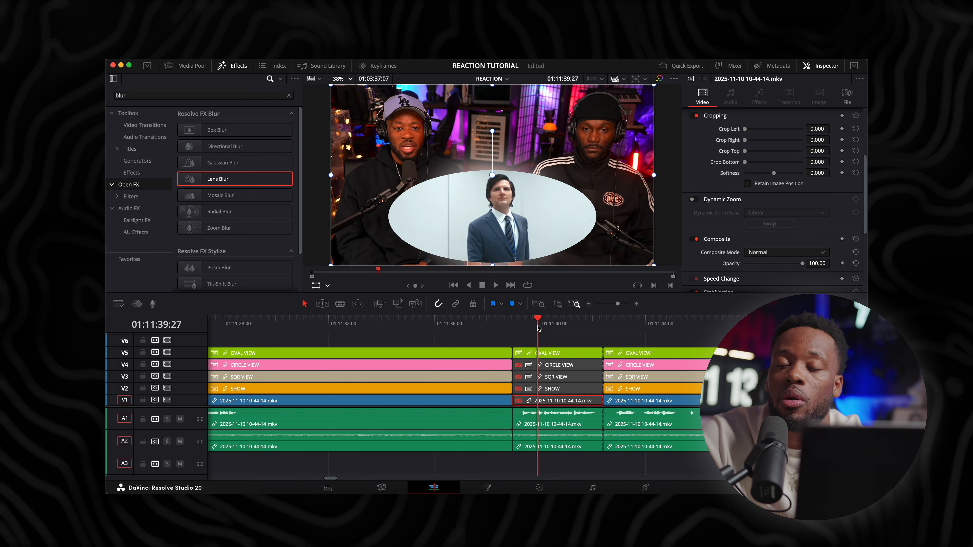
Examine the cuts and audio waveforms around the short segment across a wider stretch of the REACTION timeline
{"action": "key", "text": "super+minus"}
{"action": "key", "text": "super+minus"}
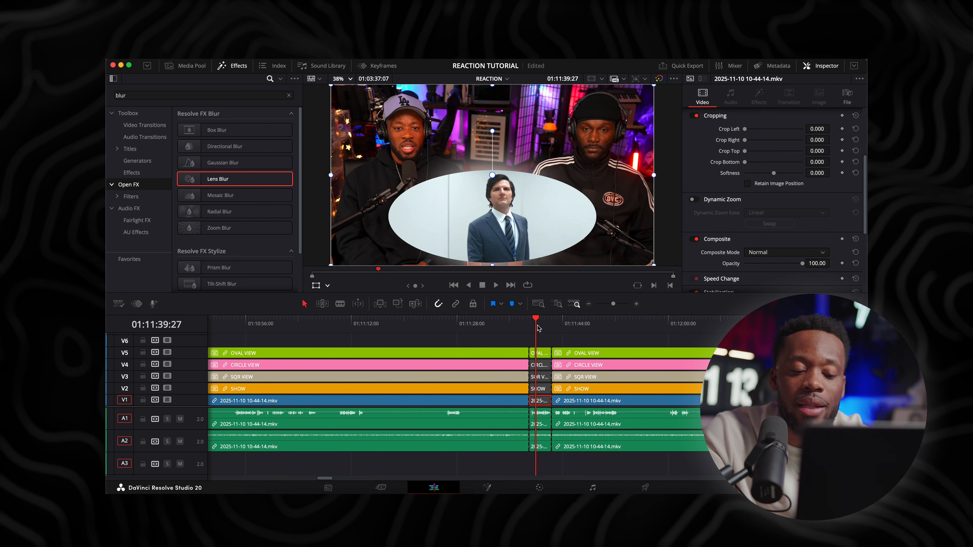
{"action": "key", "text": "super+minus"}
{"action": "key", "text": "super+minus"}
{"action": "key", "text": "super+equal"}
{"action": "key", "text": "super+equal"}
{"action": "key", "text": "super+equal"}
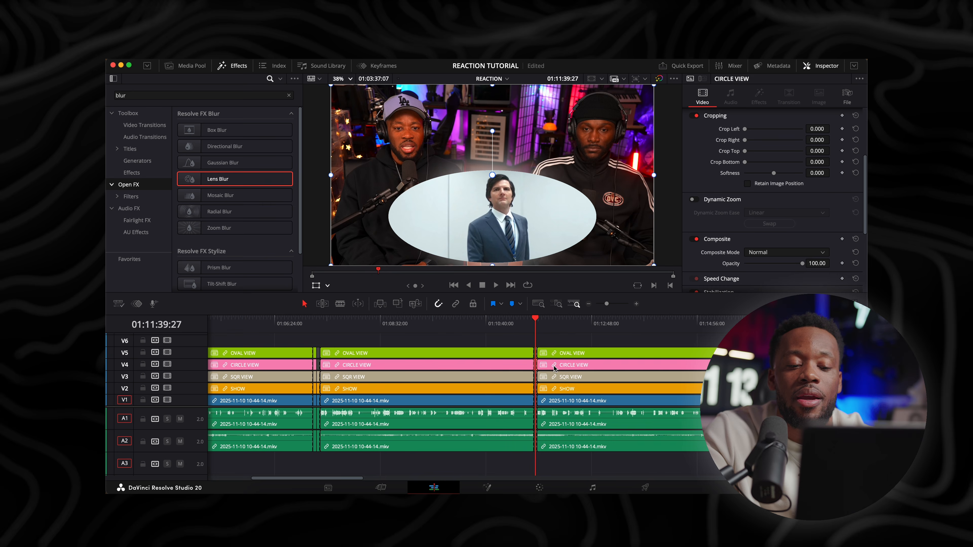
{"action": "key", "text": "super+minus"}
{"action": "key", "text": "super+minus"}
{"action": "key", "text": "super+minus"}
{"action": "scroll", "coordinate": [526, 434], "scroll_direction": "right", "scroll_amount": 3}
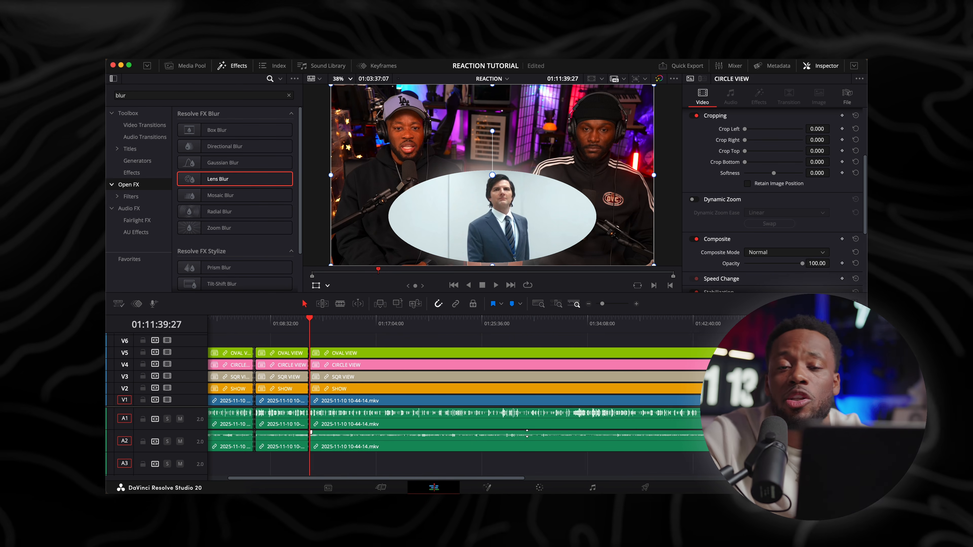
{"action": "scroll", "coordinate": [526, 433], "scroll_direction": "left", "scroll_amount": 1}
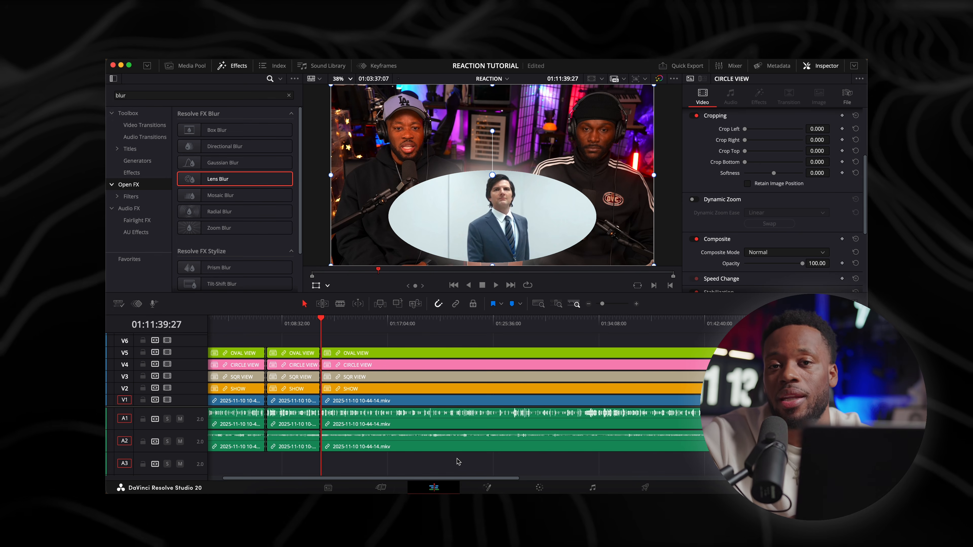
View the full length of the REACTION timeline and open the Deliver page to review the render settings
{"action": "scroll", "coordinate": [459, 461], "scroll_direction": "down", "scroll_amount": 3}
{"action": "scroll", "coordinate": [459, 462], "scroll_direction": "up", "scroll_amount": 2}
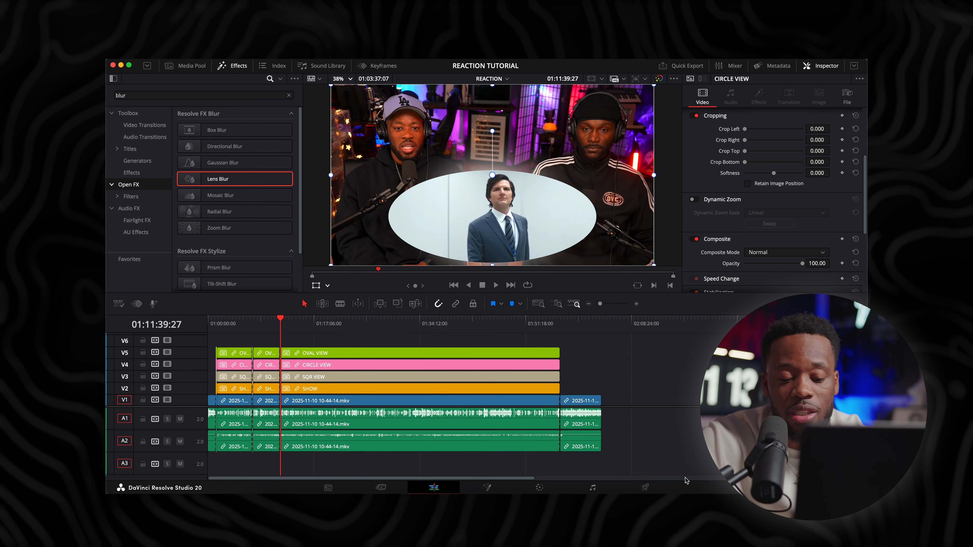
{"action": "left_click", "coordinate": [645, 488]}
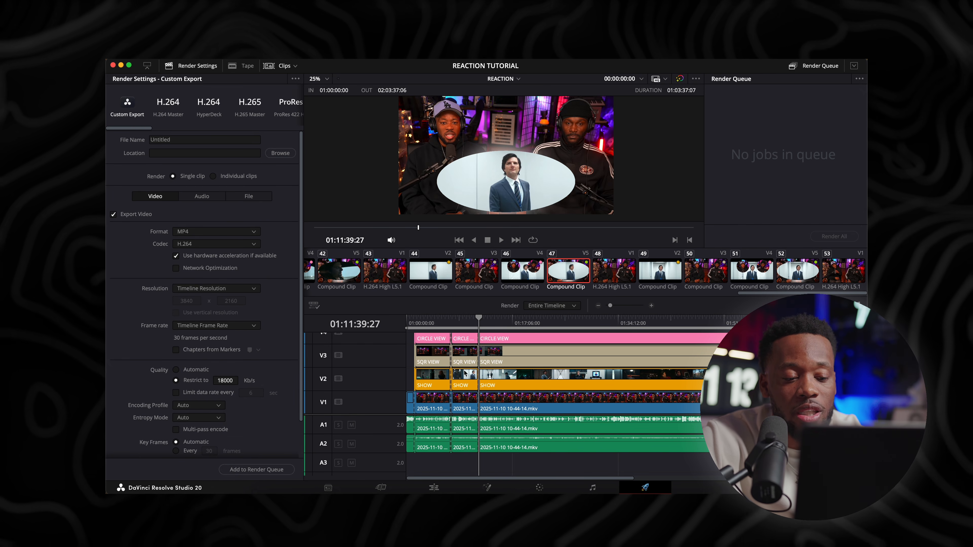
{"action": "scroll", "coordinate": [646, 368], "scroll_direction": "right", "scroll_amount": 2}
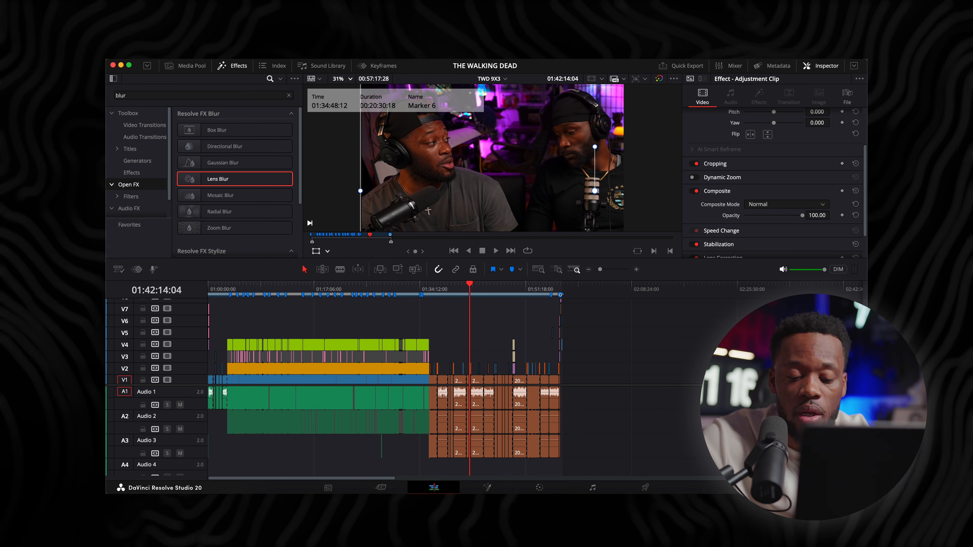
Open the REACTION TUTORIAL project from the TEMPLATES folder on the cloud project library and load its REACTION timeline
{"action": "key", "text": "shift+1"}
{"action": "left_click", "coordinate": [379, 156]}
{"action": "scroll", "coordinate": [605, 321], "scroll_direction": "down", "scroll_amount": 3}
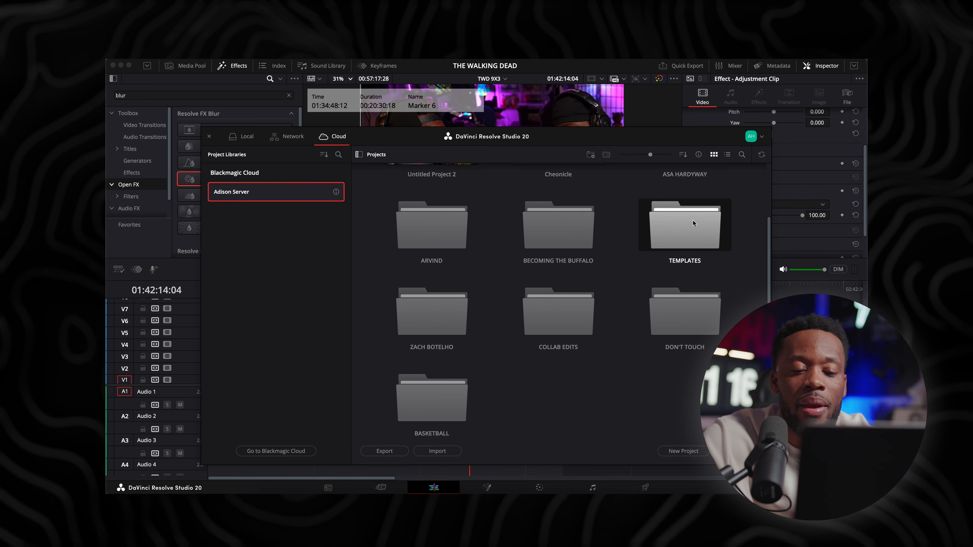
{"action": "double_click", "coordinate": [659, 243]}
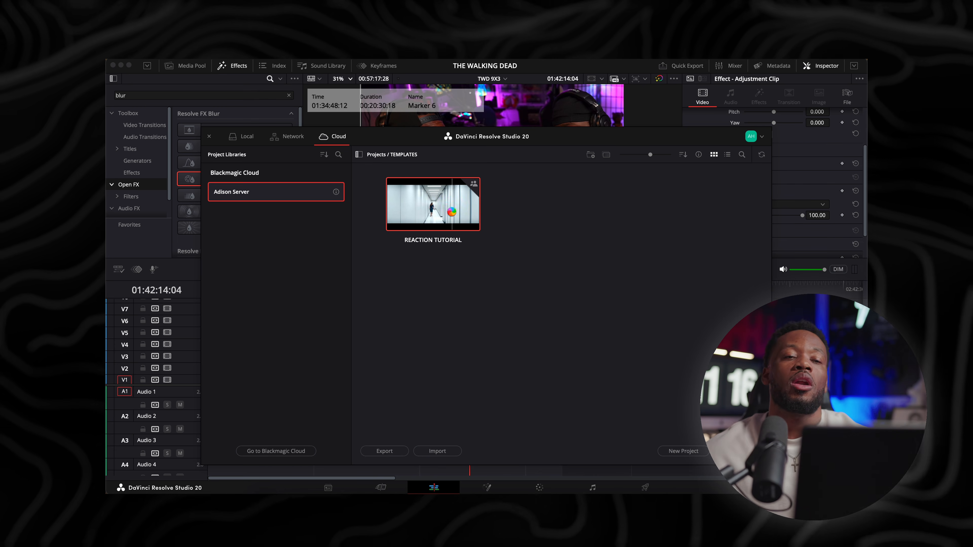
{"action": "double_click", "coordinate": [453, 214]}
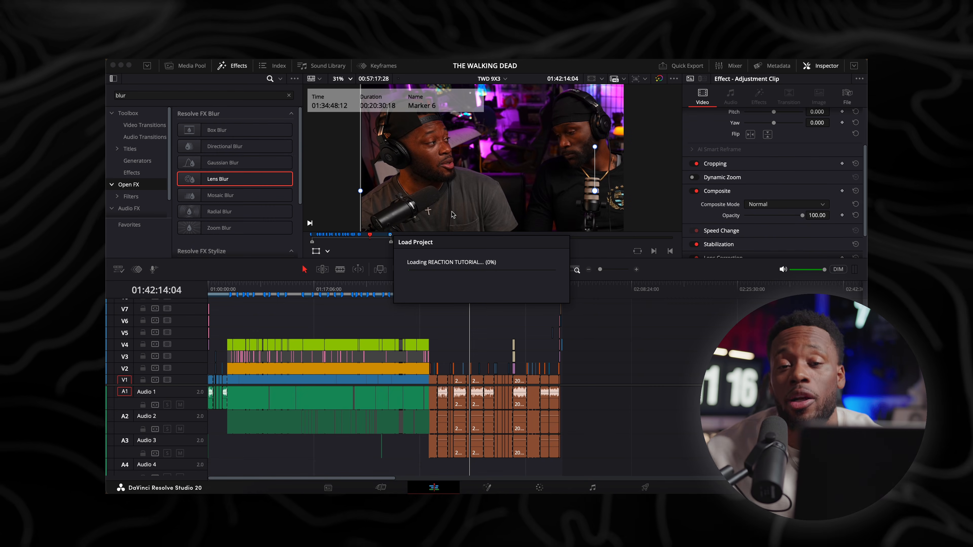
{"action": "left_click", "coordinate": [504, 78]}
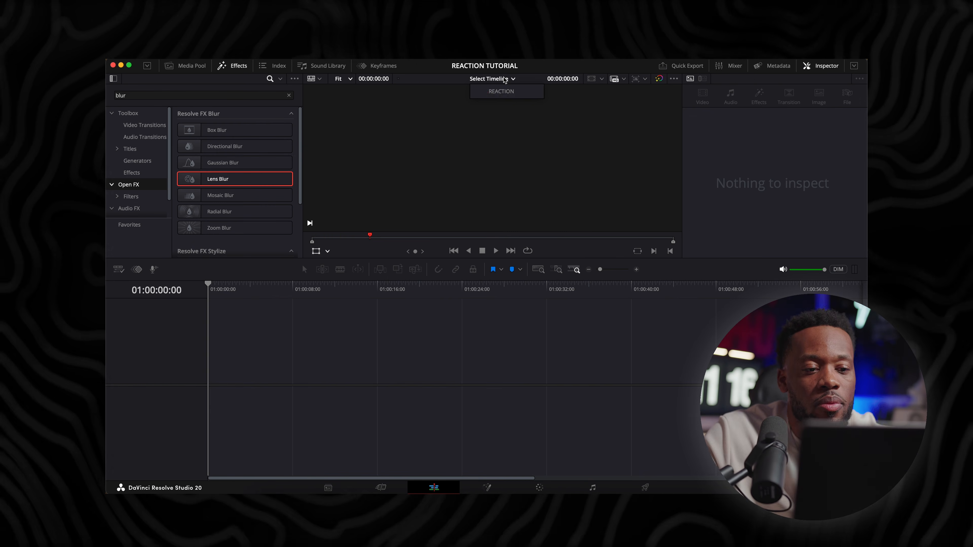
{"action": "left_click", "coordinate": [502, 91]}
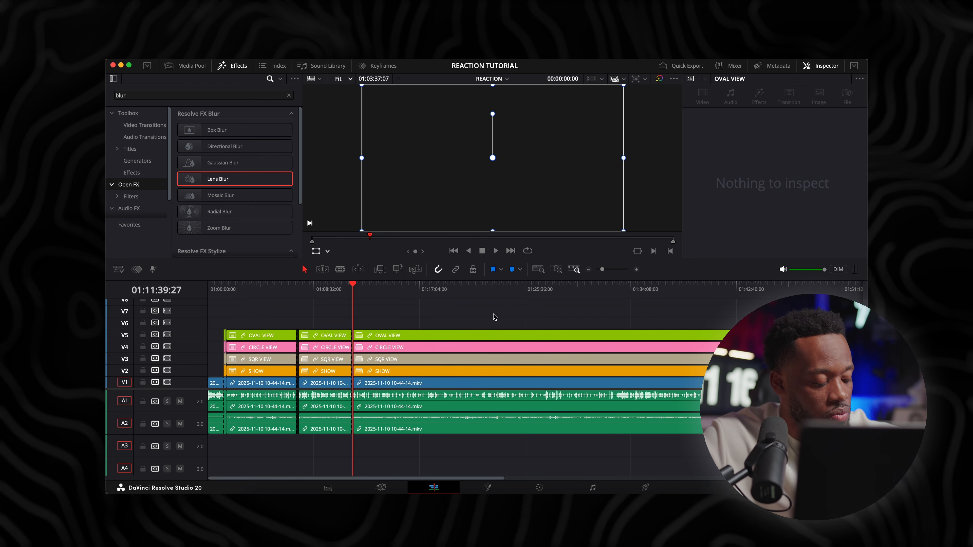
Place an Adjustment Clip on V2 at 02:00:33:12 in the closing discussion and trim it to about 3 seconds
{"action": "scroll", "coordinate": [513, 320], "scroll_direction": "right", "scroll_amount": 10}
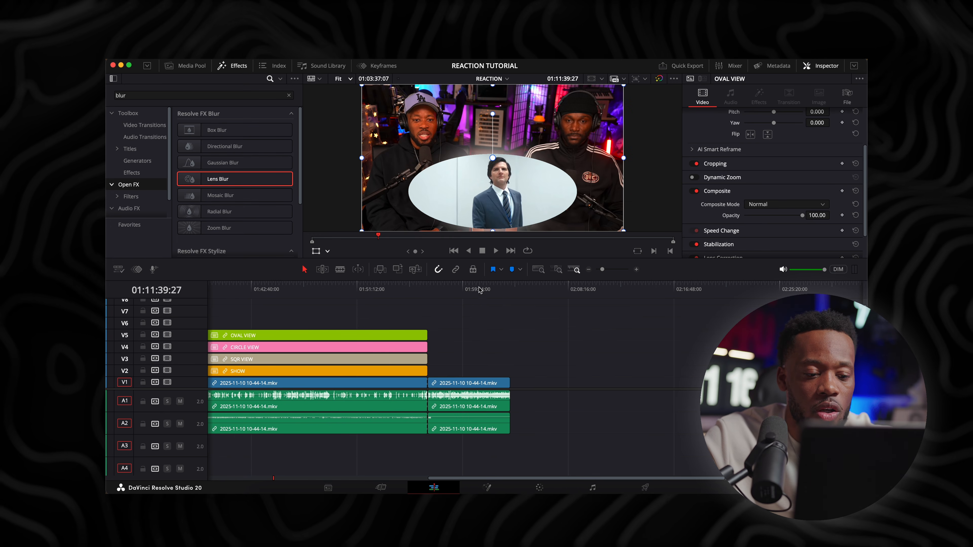
{"action": "key", "text": "super+equal"}
{"action": "key", "text": "super+equal"}
{"action": "key", "text": "super+equal"}
{"action": "key", "text": "super+equal"}
{"action": "key", "text": "super+equal"}
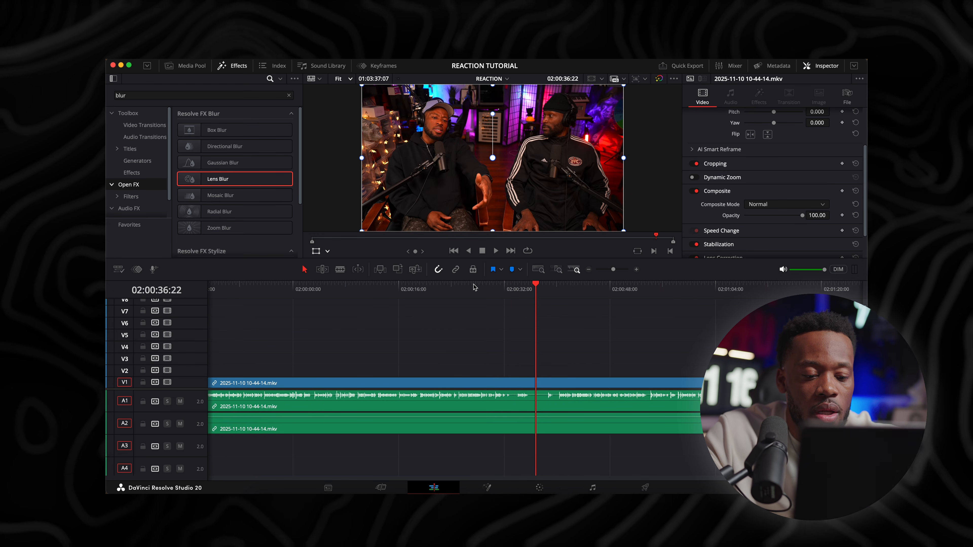
{"action": "left_click", "coordinate": [514, 287]}
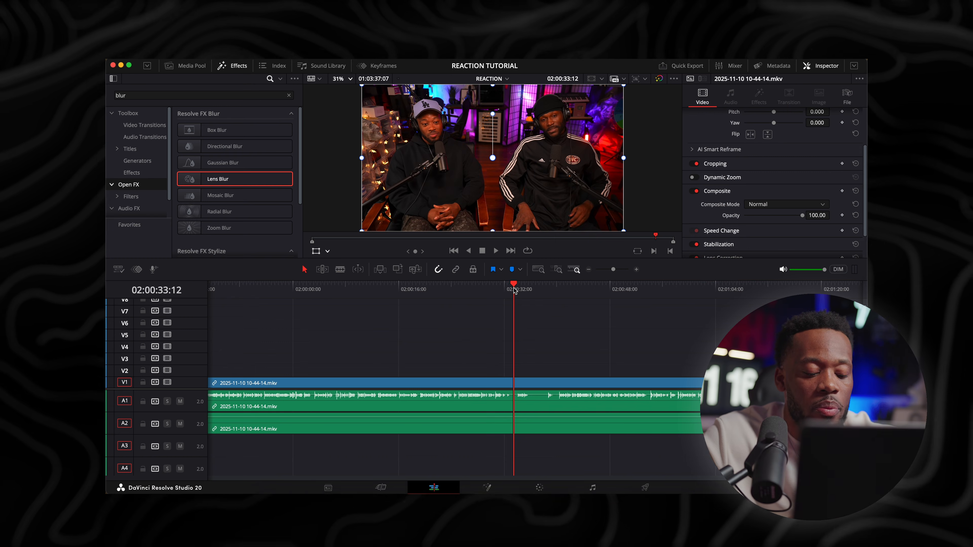
{"action": "left_click", "coordinate": [141, 173]}
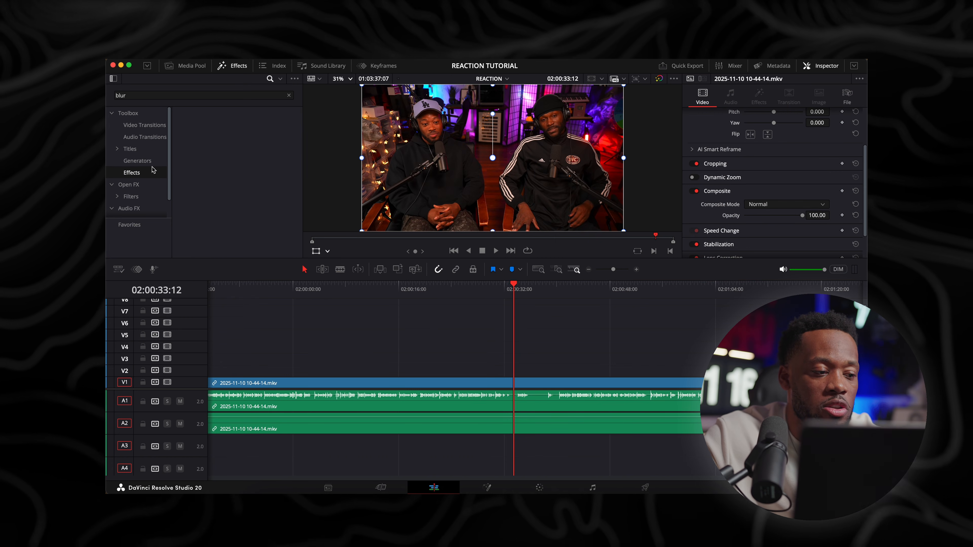
{"action": "left_click", "coordinate": [289, 93]}
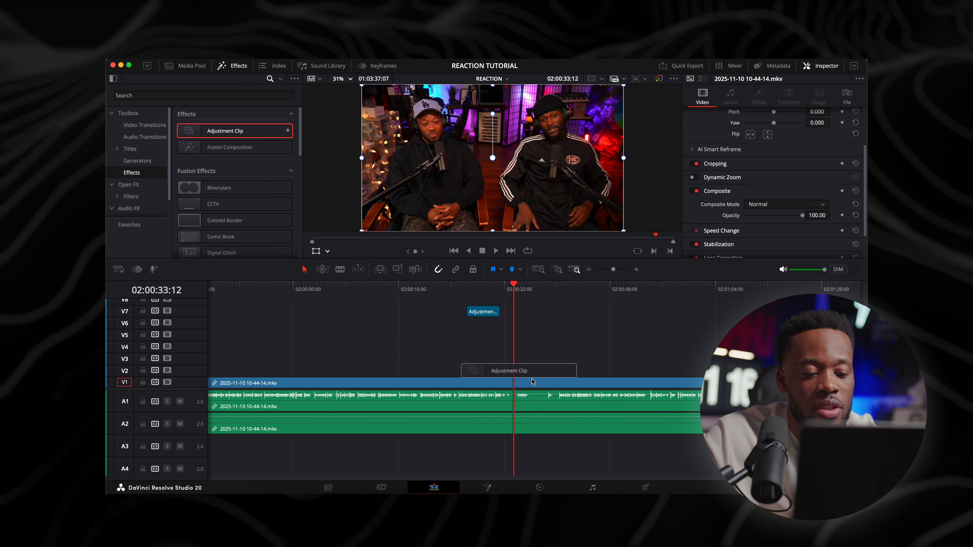
{"action": "left_click_drag", "start_coordinate": [516, 371], "coordinate": [517, 370]}
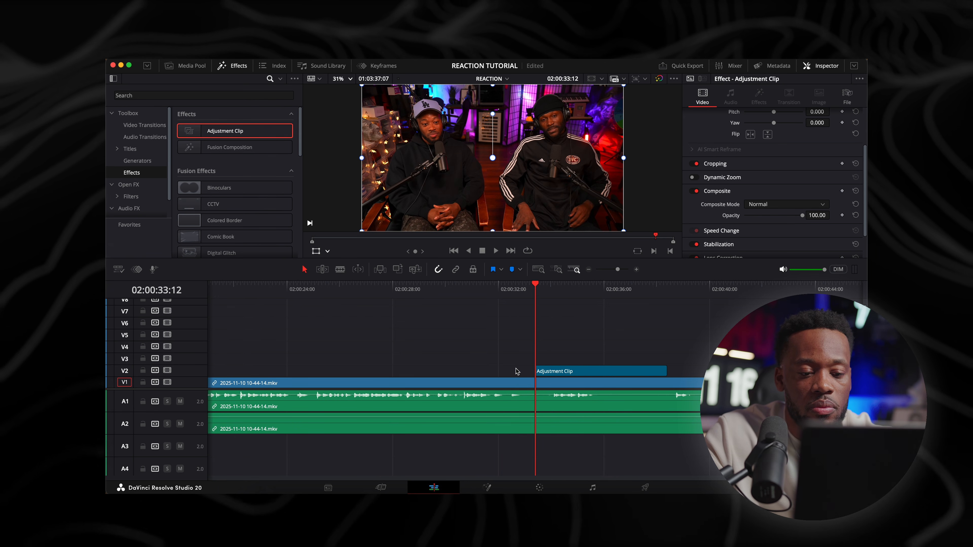
{"action": "key", "text": "super+minus"}
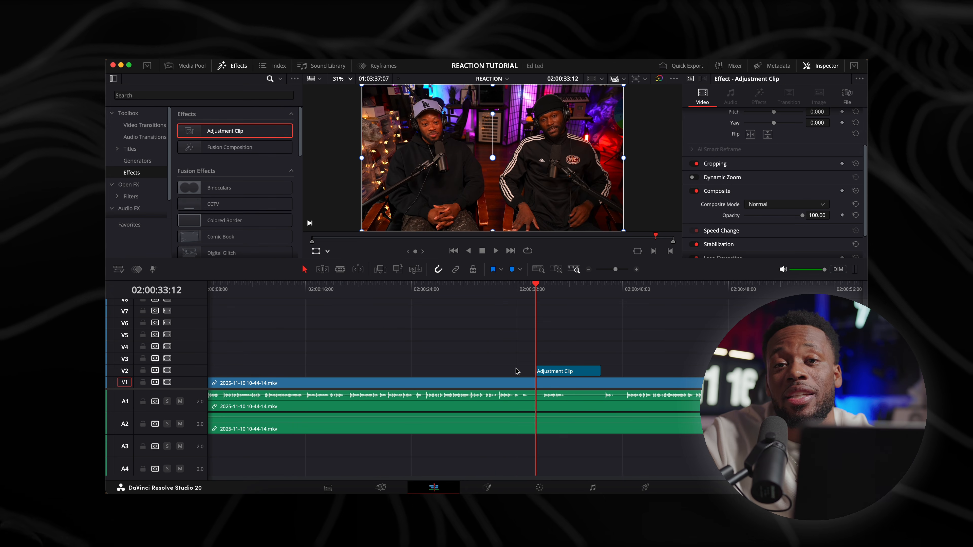
{"action": "key", "text": "super+equal"}
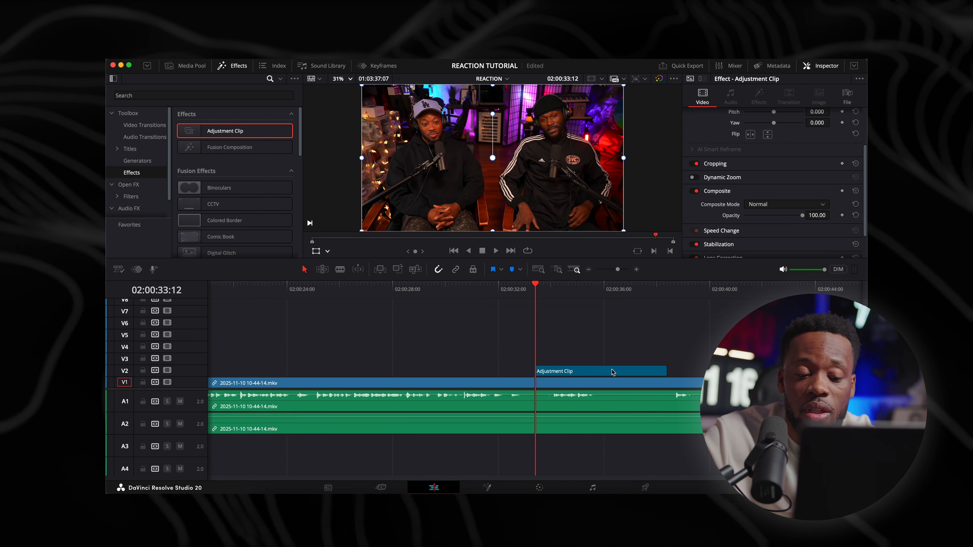
{"action": "left_click_drag", "start_coordinate": [662, 368], "coordinate": [613, 370]}
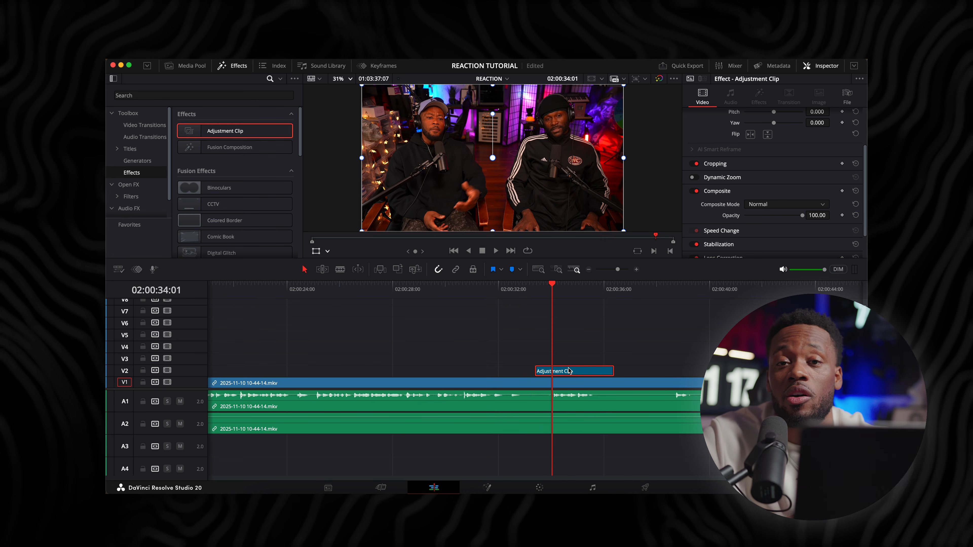
Set the adjustment clip's zoom to 2.000 and reposition it to about X 1727, Y -731, framing the man in the cap
{"action": "scroll", "coordinate": [719, 164], "scroll_direction": "up", "scroll_amount": 3}
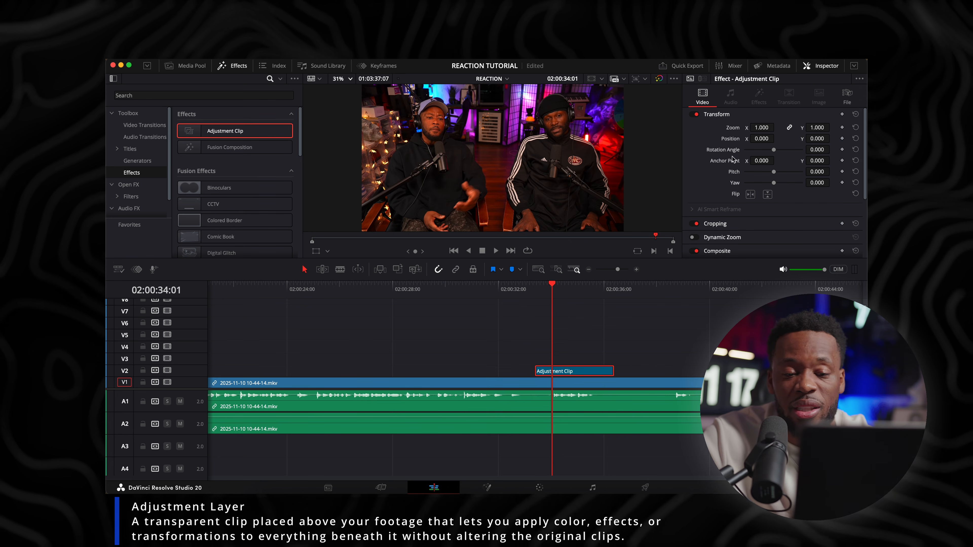
{"action": "type", "text": "2"}
{"action": "key", "text": "Return"}
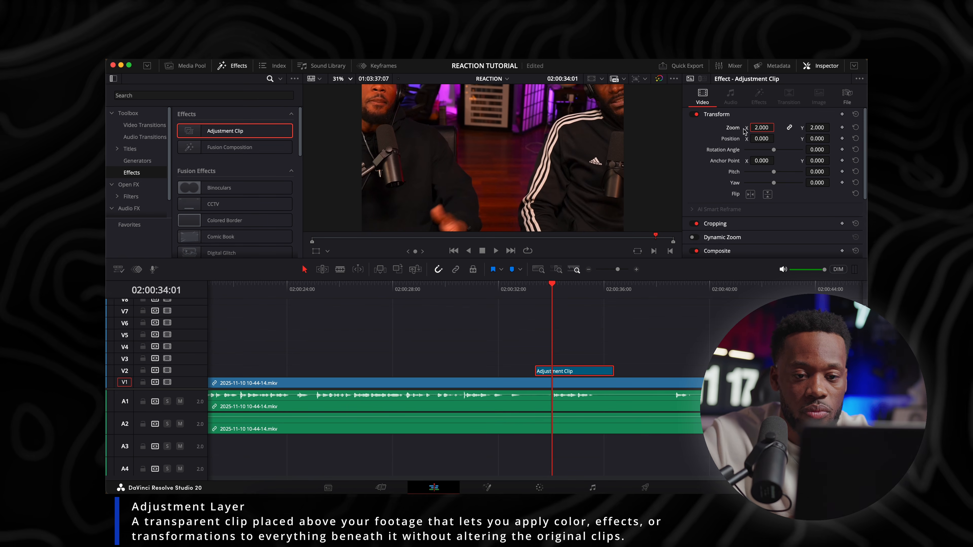
{"action": "left_click_drag", "start_coordinate": [413, 139], "coordinate": [531, 189]}
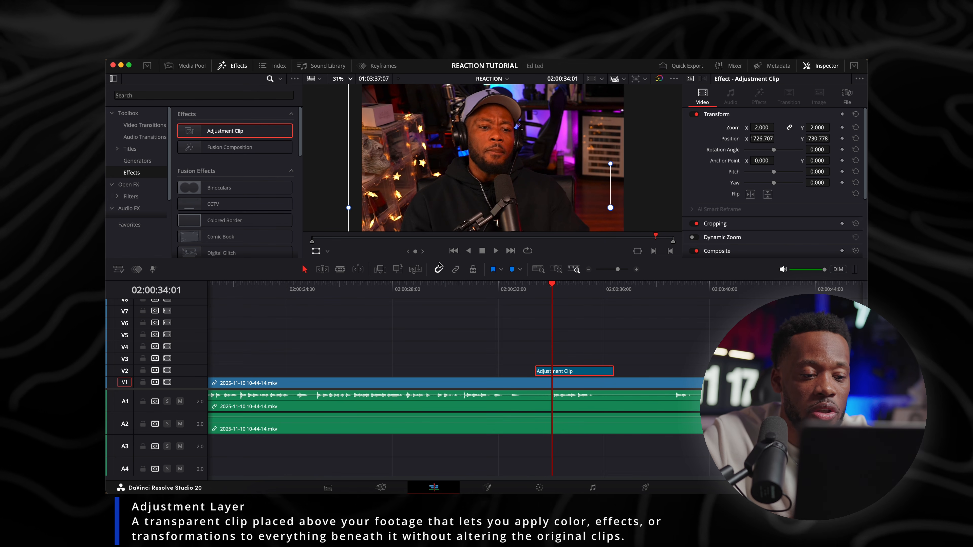
{"action": "left_click_drag", "start_coordinate": [437, 259], "coordinate": [435, 283]}
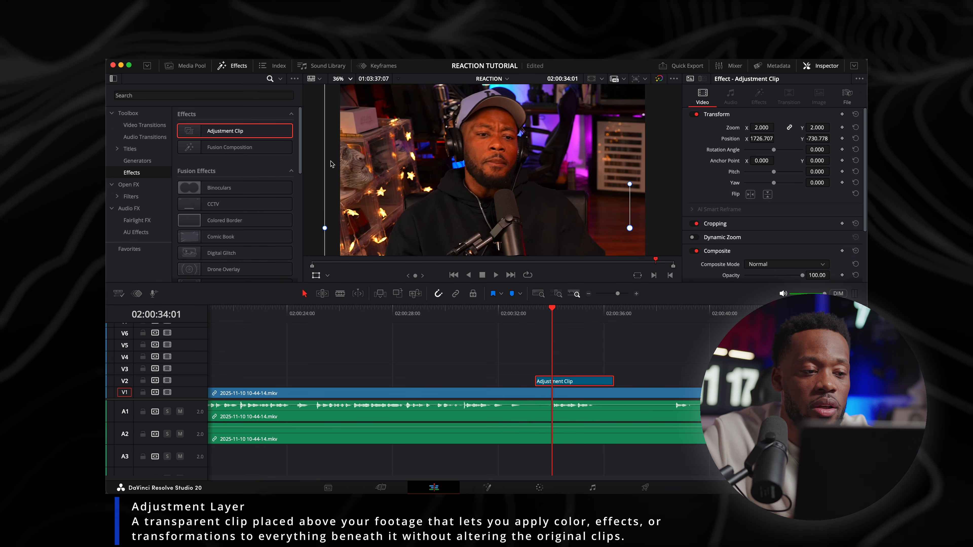
Compare the framing with track V2 disabled and enabled, checking the V1 clip's own transform settings
{"action": "left_click", "coordinate": [167, 380]}
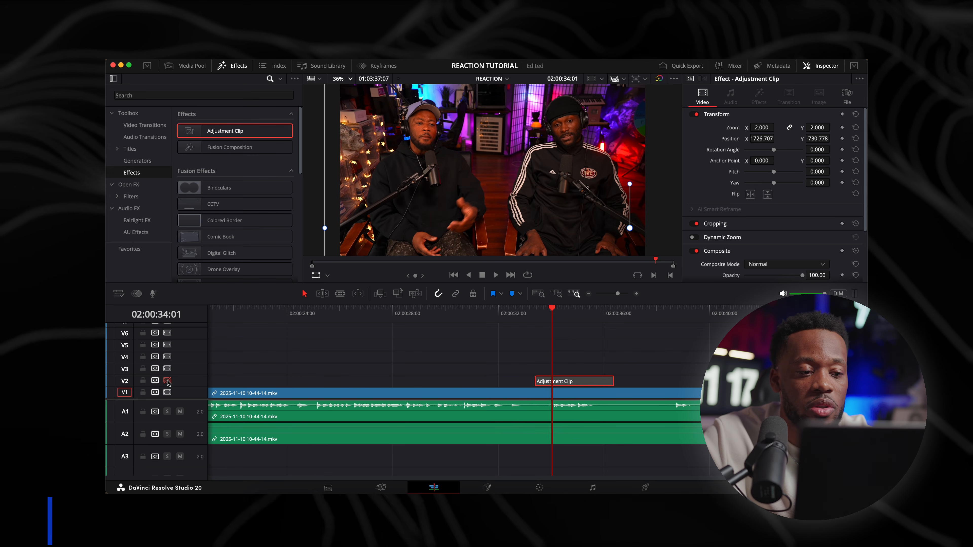
{"action": "left_click", "coordinate": [554, 391]}
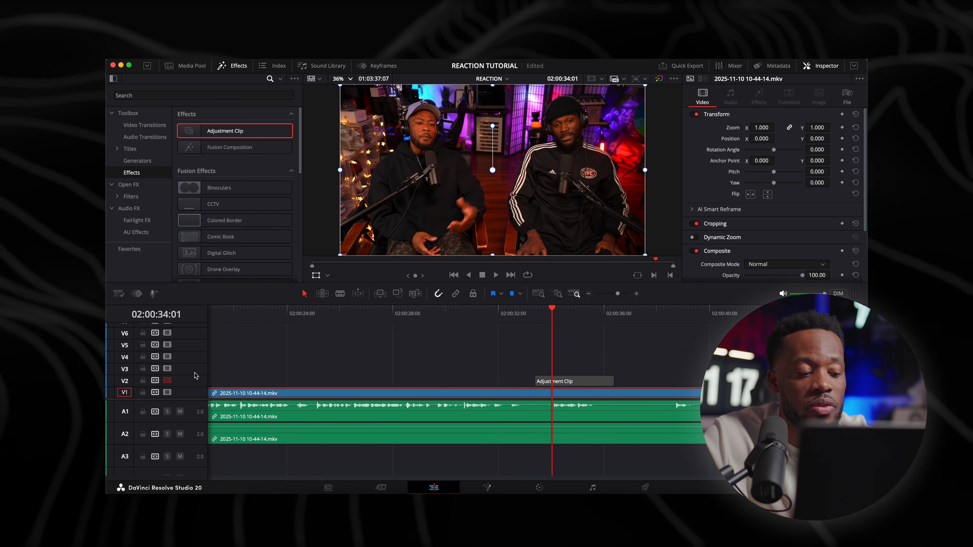
{"action": "left_click", "coordinate": [167, 380]}
Set the clip color of the adjustment clip on V2 to Orange
{"action": "left_click", "coordinate": [574, 381]}
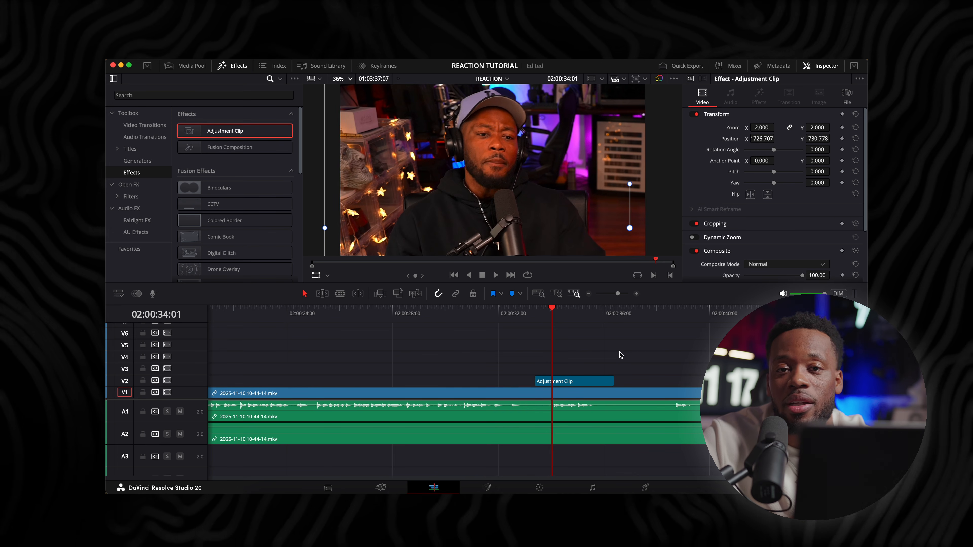
{"action": "right_click", "coordinate": [578, 383]}
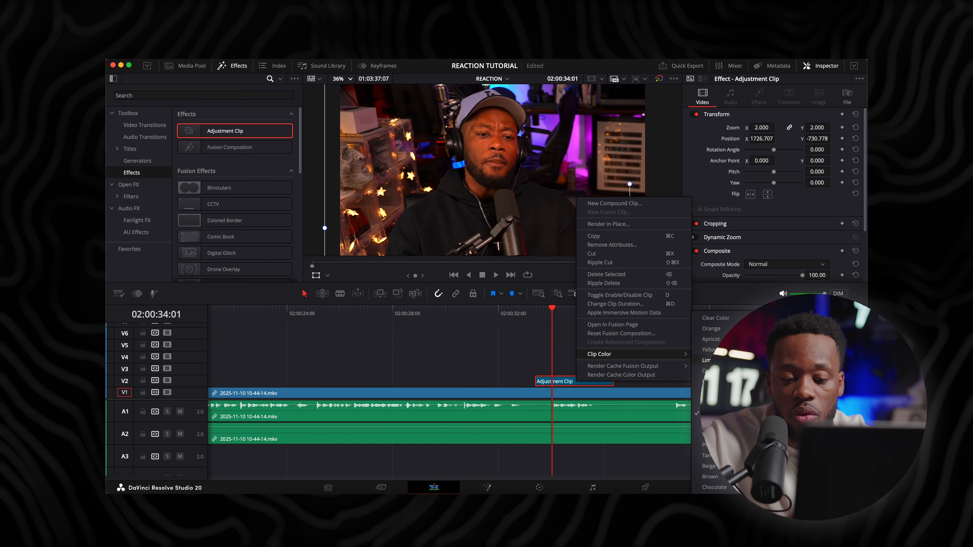
{"action": "left_click", "coordinate": [720, 328]}
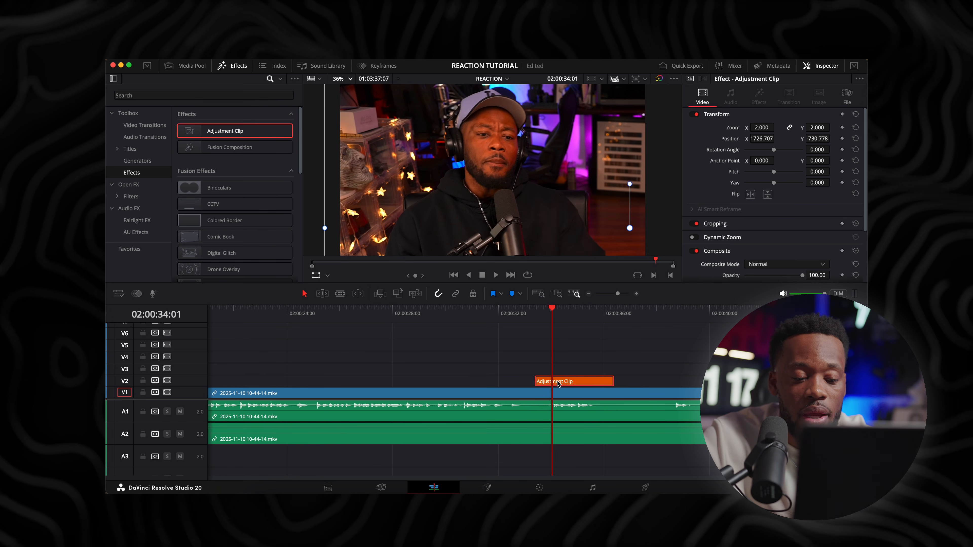
Duplicate the orange adjustment clip farther along V2 so the copy starts at about 02:00:37
{"action": "left_click", "coordinate": [676, 316]}
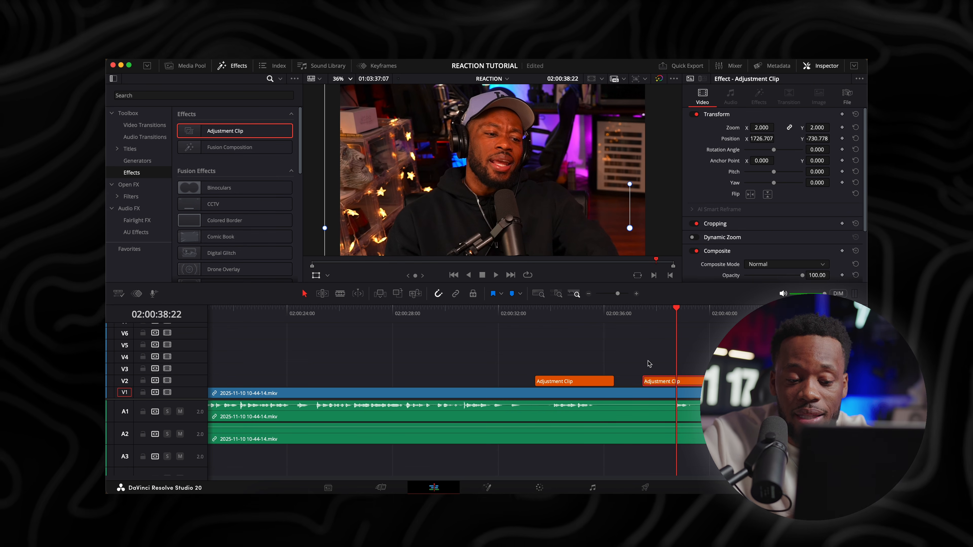
{"action": "key", "text": "BackSpace"}
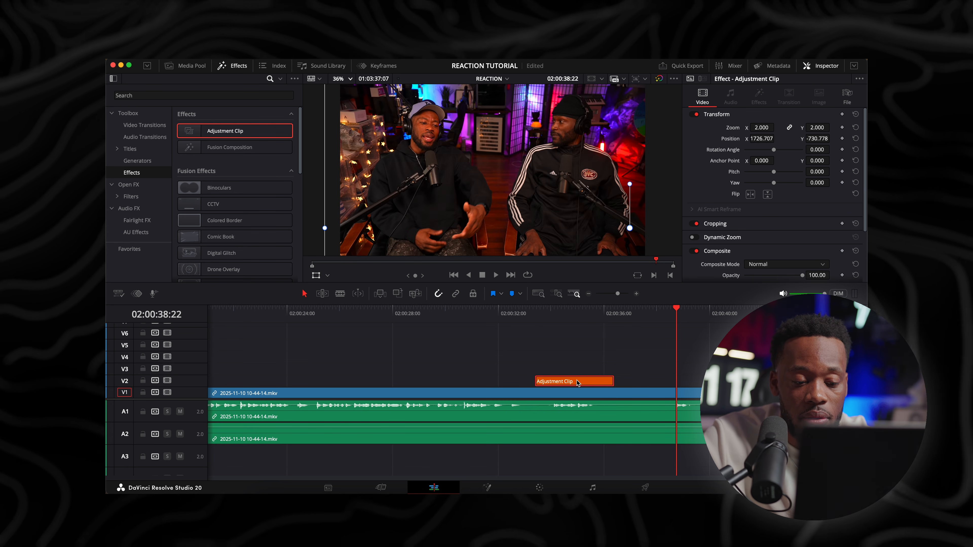
{"action": "left_click_drag", "start_coordinate": [581, 382], "coordinate": [672, 383]}
Give the duplicated adjustment clip a blue clip color and reposition it to about X -1805, Y -831, framing the man in the black beanie
{"action": "right_click", "coordinate": [675, 383]}
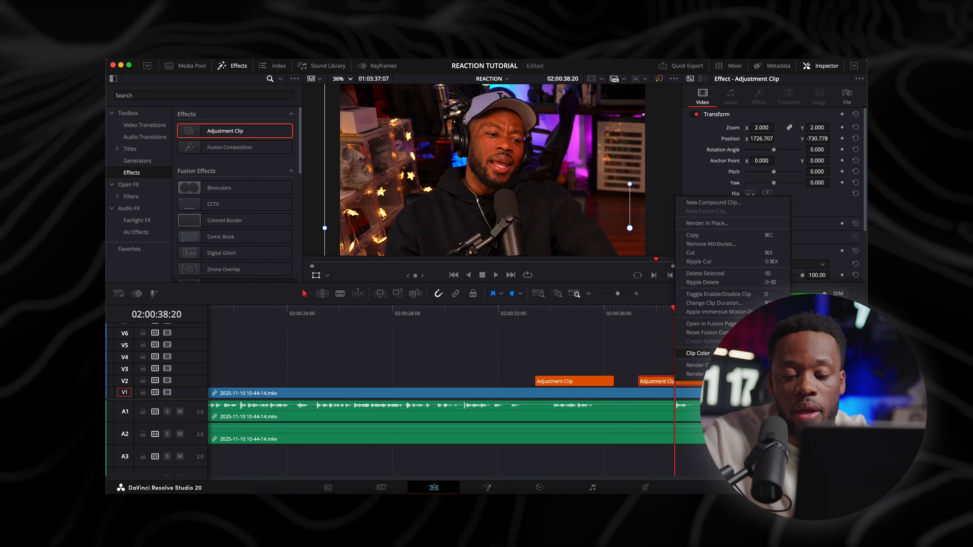
{"action": "left_click_drag", "start_coordinate": [575, 155], "coordinate": [295, 161]}
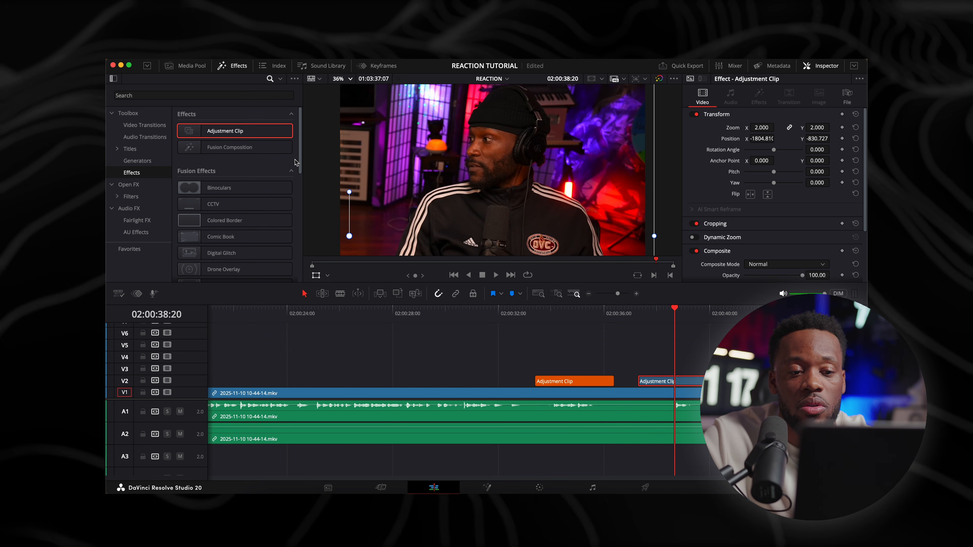
Extend the start of the blue adjustment clip back to meet the end of the orange one, and play through the pair
{"action": "key", "text": "space"}
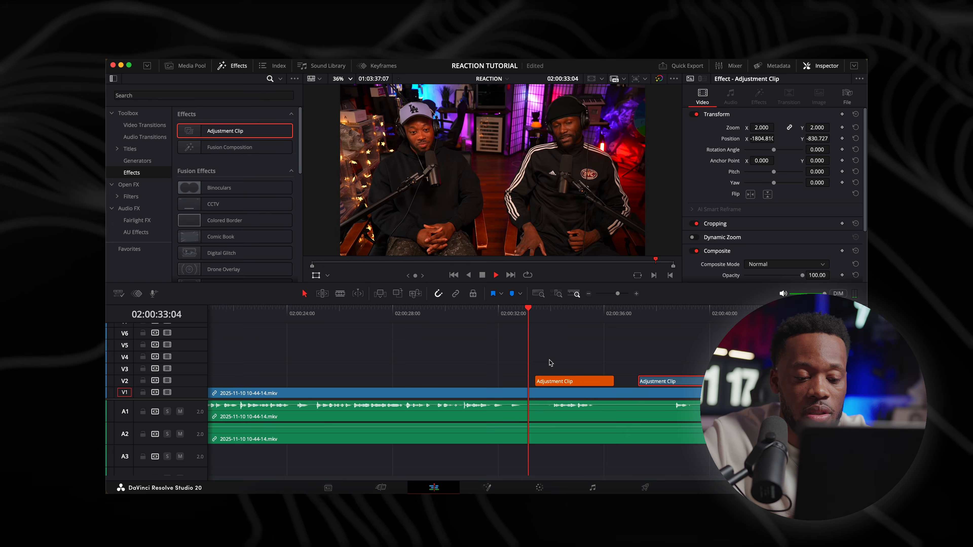
{"action": "left_click_drag", "start_coordinate": [639, 381], "coordinate": [614, 381]}
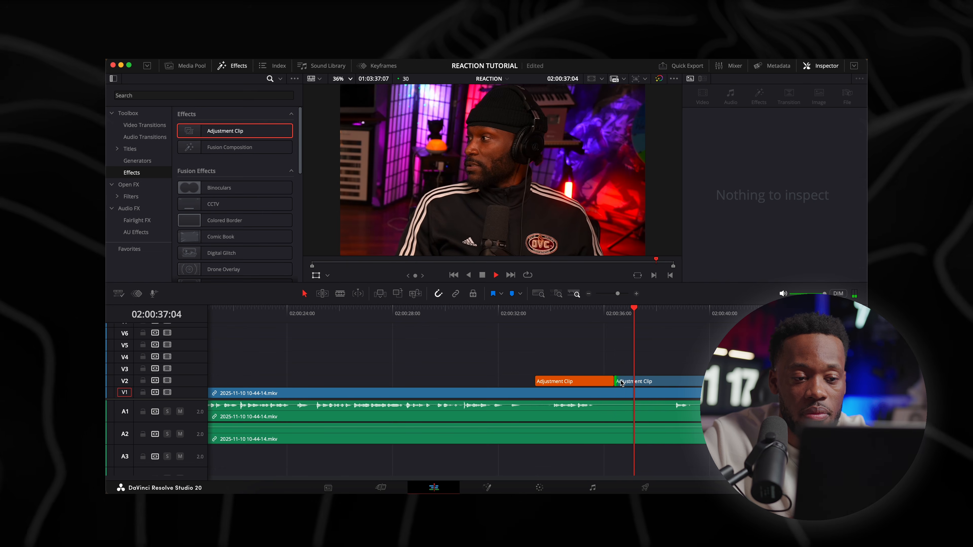
{"action": "key", "text": "space"}
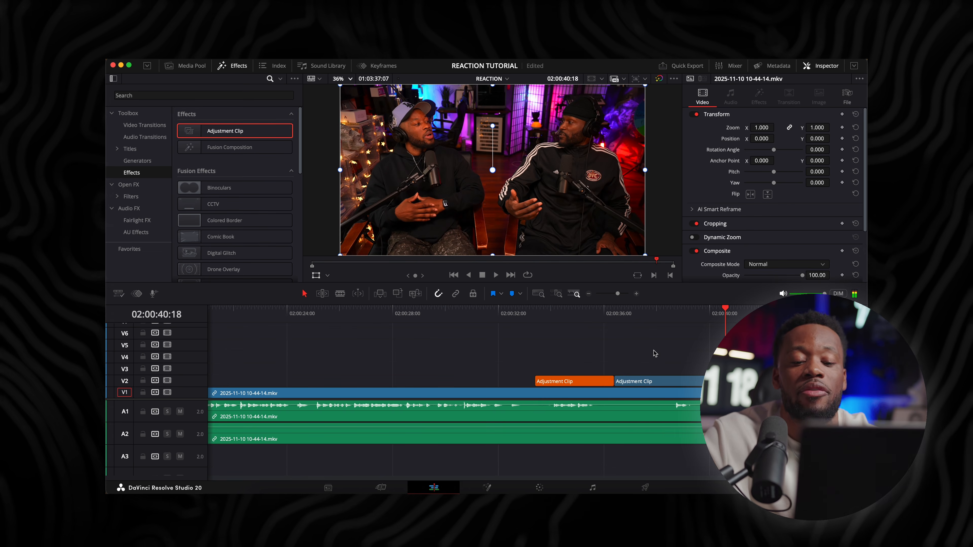
Split the earlier discussion footage and its audio at 01:59:39:05 and 01:59:42:27
{"action": "scroll", "coordinate": [653, 352], "scroll_direction": "down", "scroll_amount": 4}
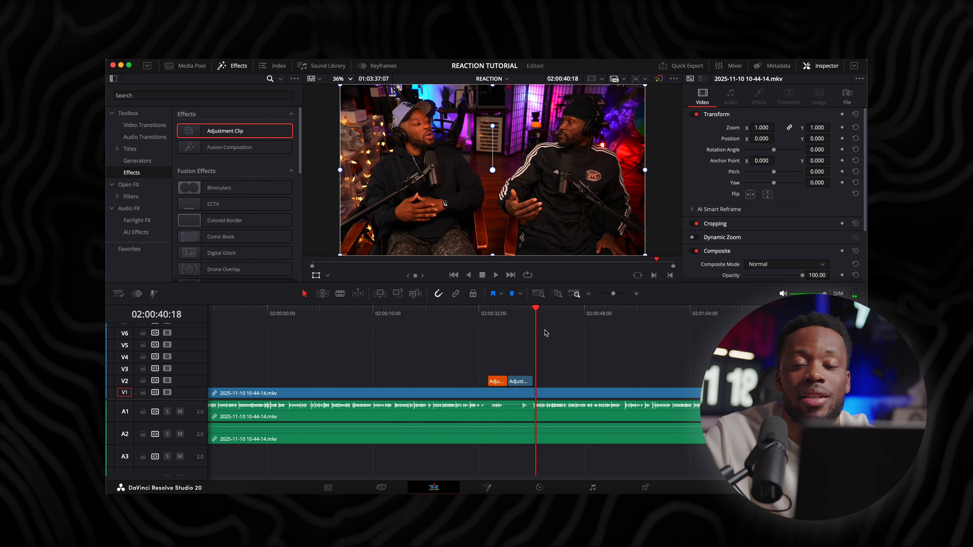
{"action": "key", "text": "super+minus"}
{"action": "key", "text": "super+minus"}
{"action": "scroll", "coordinate": [372, 348], "scroll_direction": "left", "scroll_amount": 10}
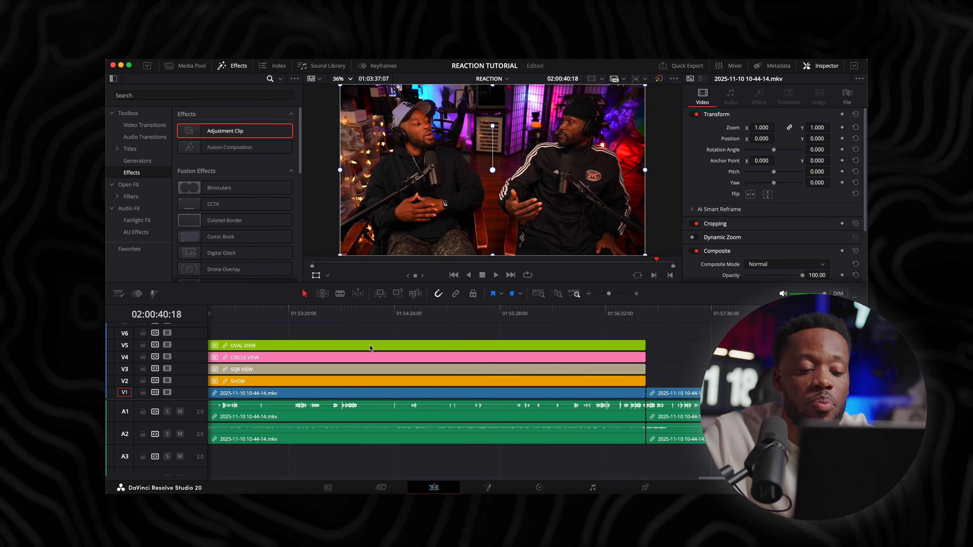
{"action": "scroll", "coordinate": [373, 348], "scroll_direction": "right", "scroll_amount": 6}
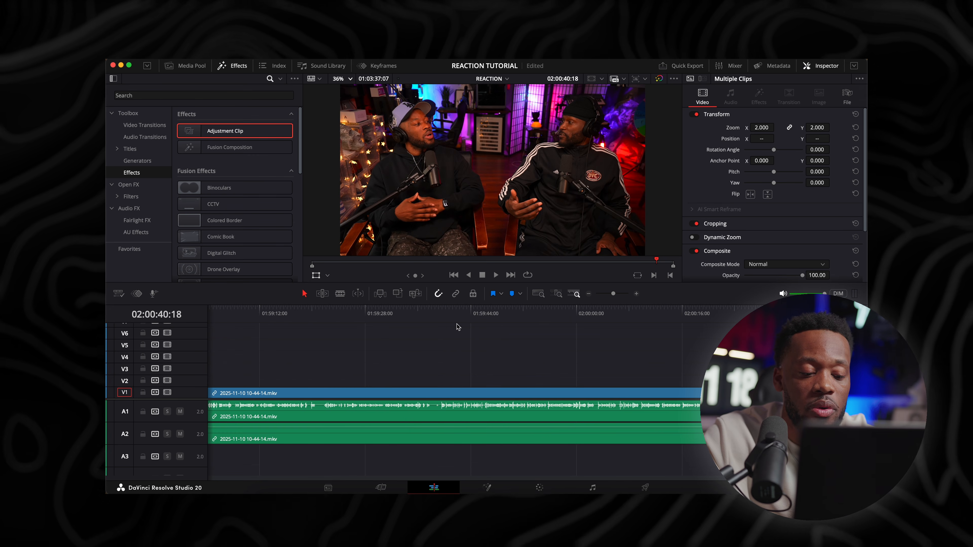
{"action": "left_click", "coordinate": [439, 312]}
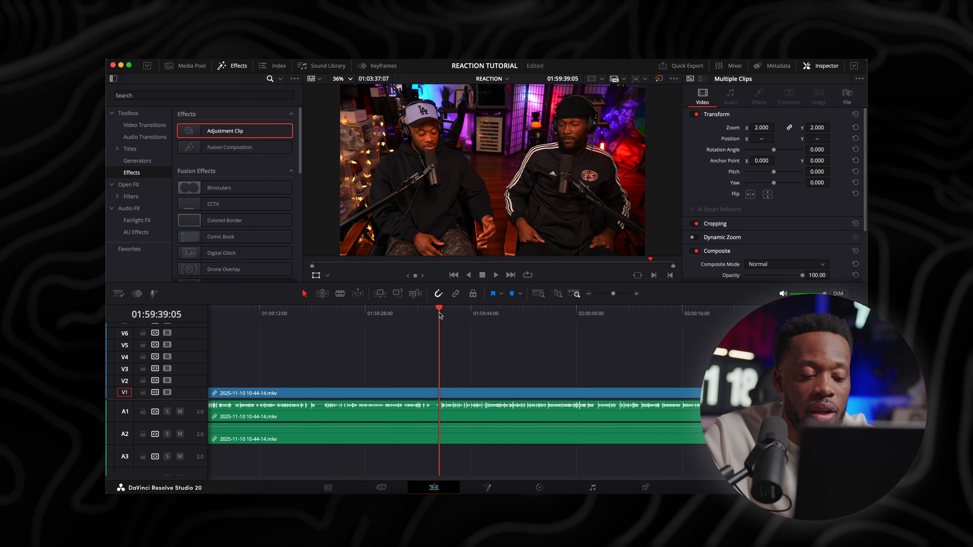
{"action": "key", "text": "super+equal"}
{"action": "key", "text": "super+equal"}
{"action": "key", "text": "super+equal"}
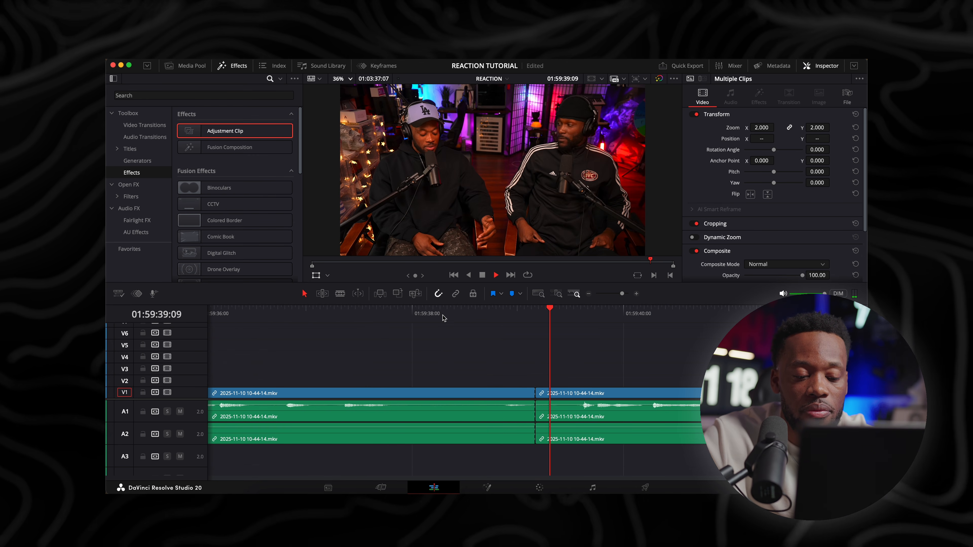
{"action": "key", "text": "space"}
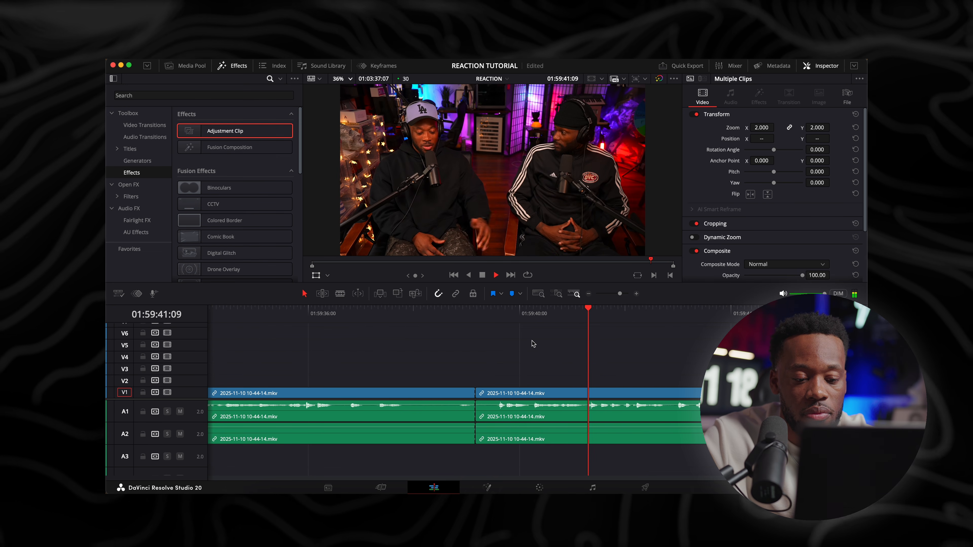
{"action": "key", "text": "space"}
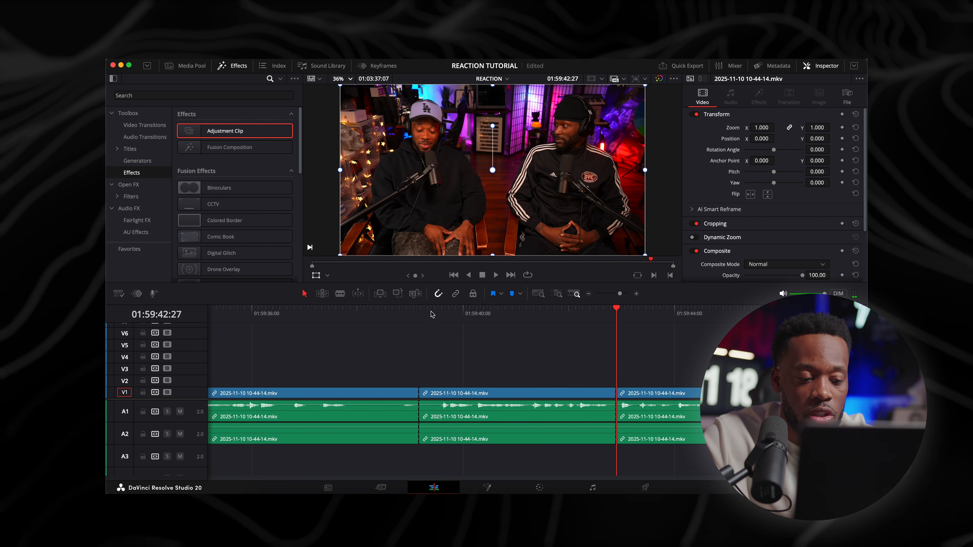
Paste the adjustment clips on V2 at the 01:59:39:05 cut, keeping only the orange one trimmed to about 2 seconds
{"action": "key", "text": "super+v"}
{"action": "left_click", "coordinate": [483, 351]}
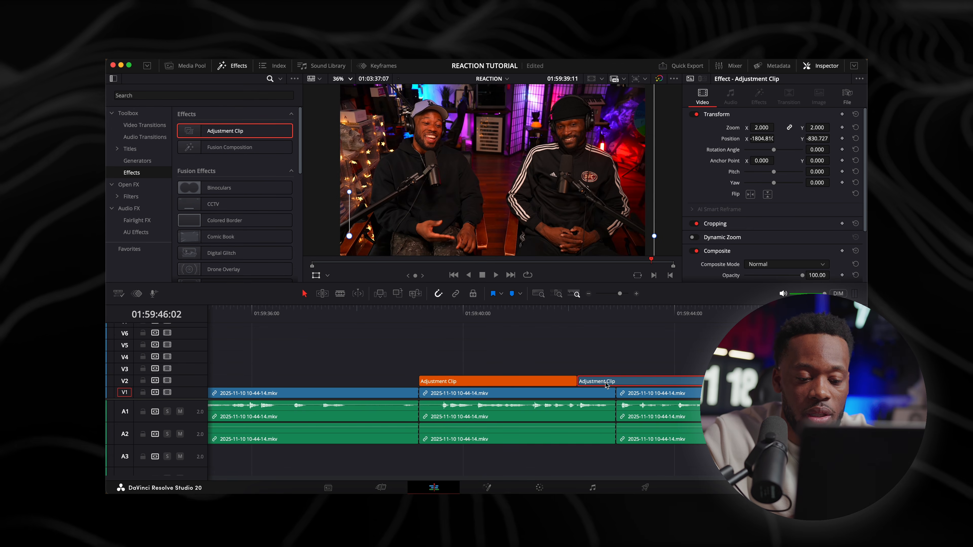
{"action": "left_click", "coordinate": [605, 383]}
{"action": "key", "text": "BackSpace"}
{"action": "left_click_drag", "start_coordinate": [428, 328], "coordinate": [419, 331]}
{"action": "key", "text": "space"}
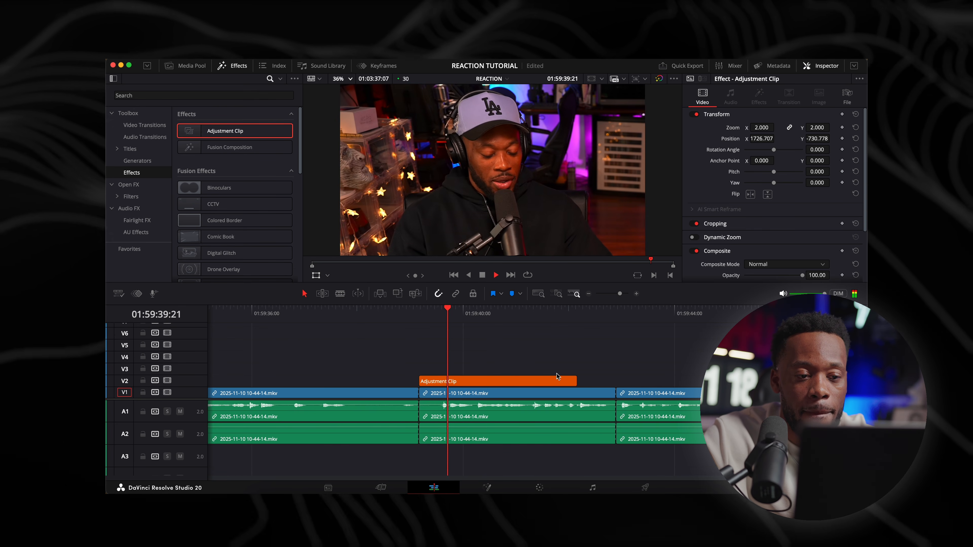
{"action": "left_click_drag", "start_coordinate": [575, 381], "coordinate": [531, 381]}
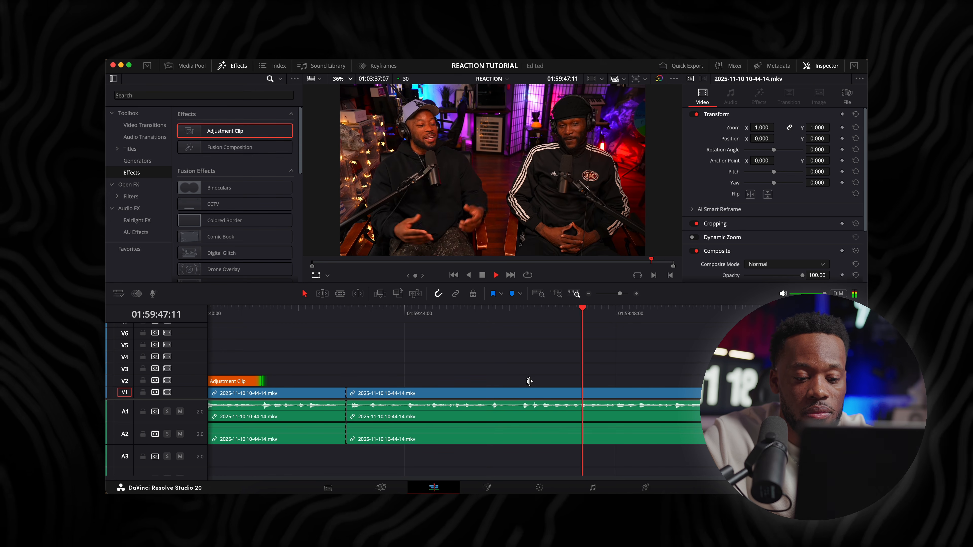
Split the footage at about 01:59:48 and add the blue adjustment clip there on V2, trimmed to about 2 seconds
{"action": "key", "text": "space"}
{"action": "key", "text": "super+b"}
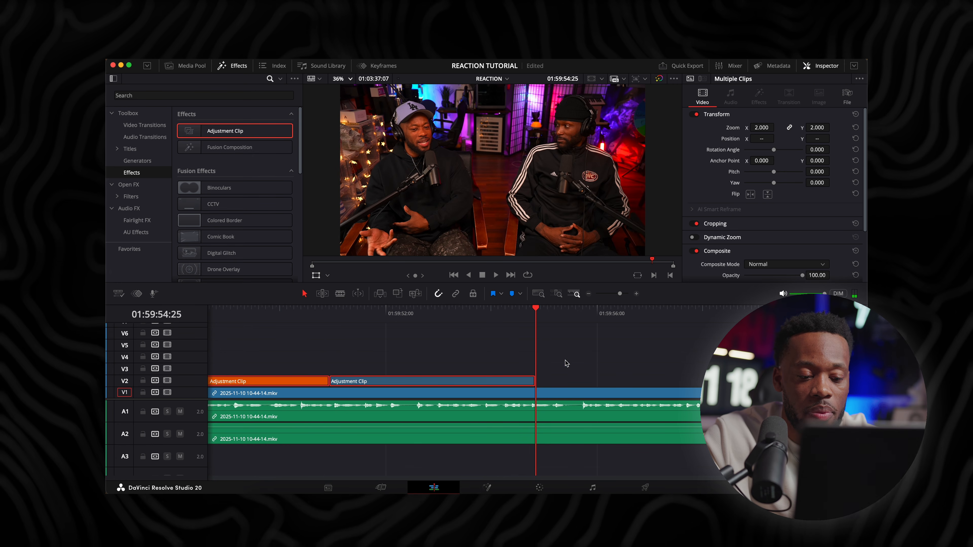
{"action": "scroll", "coordinate": [495, 367], "scroll_direction": "left", "scroll_amount": 4}
{"action": "left_click_drag", "start_coordinate": [535, 386], "coordinate": [386, 382]}
{"action": "left_click_drag", "start_coordinate": [528, 379], "coordinate": [416, 380]}
{"action": "left_click", "coordinate": [322, 313]}
{"action": "key", "text": "space"}
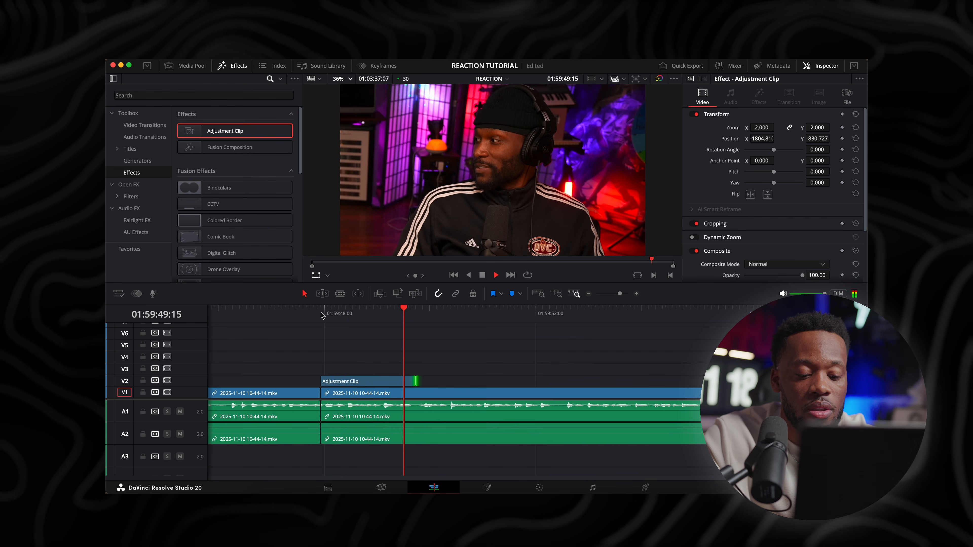
{"action": "key", "text": "space"}
Place a copy of the blue adjustment clip on V2 at 01:00:34:06 in the opening discussion
{"action": "key", "text": "ctrl+minus"}
{"action": "key", "text": "ctrl+minus"}
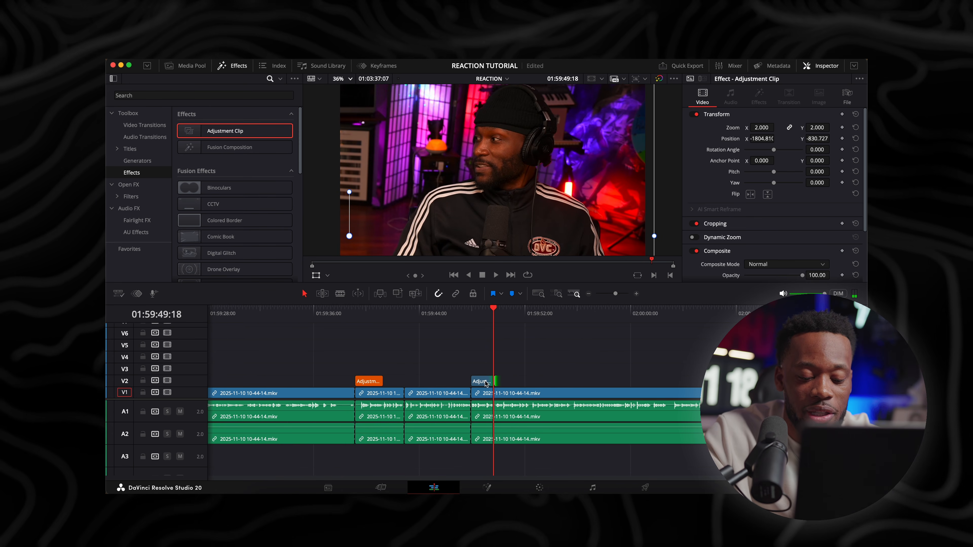
{"action": "key", "text": "ctrl+minus"}
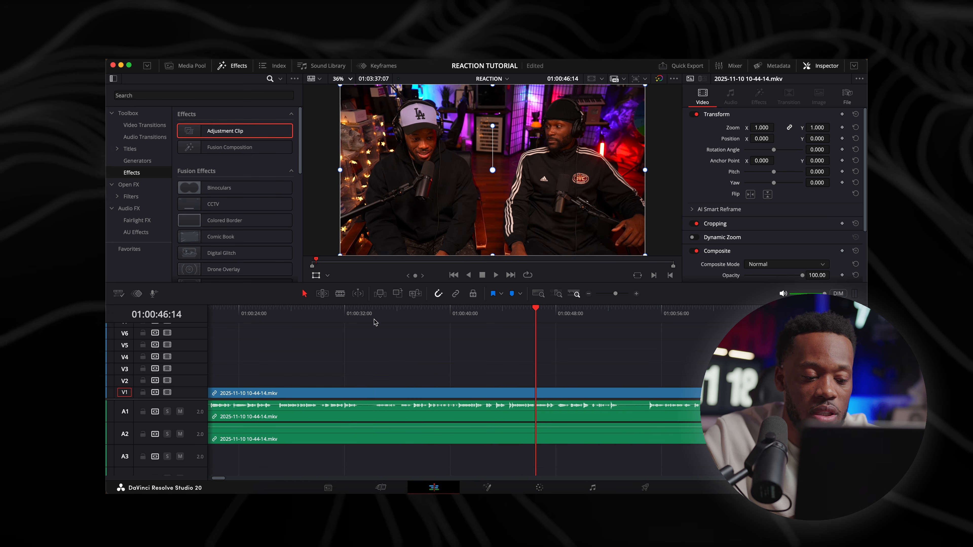
{"action": "left_click", "coordinate": [373, 318]}
{"action": "key", "text": "space"}
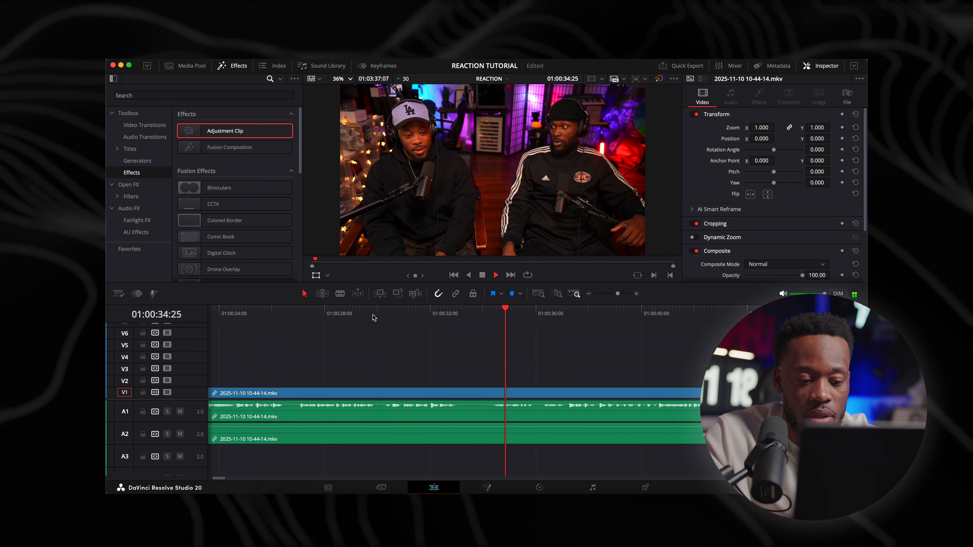
{"action": "left_click_drag", "start_coordinate": [497, 318], "coordinate": [488, 317]}
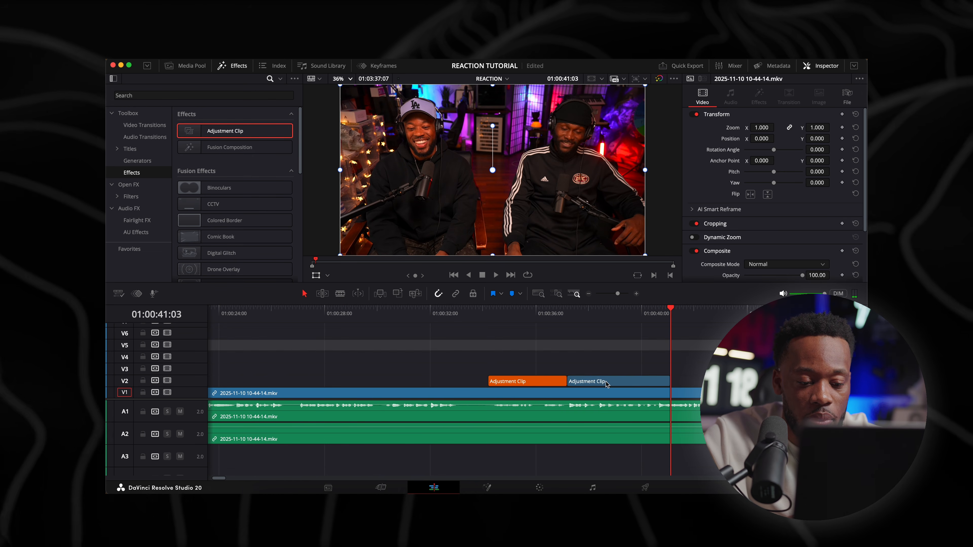
{"action": "left_click_drag", "start_coordinate": [606, 385], "coordinate": [527, 385]}
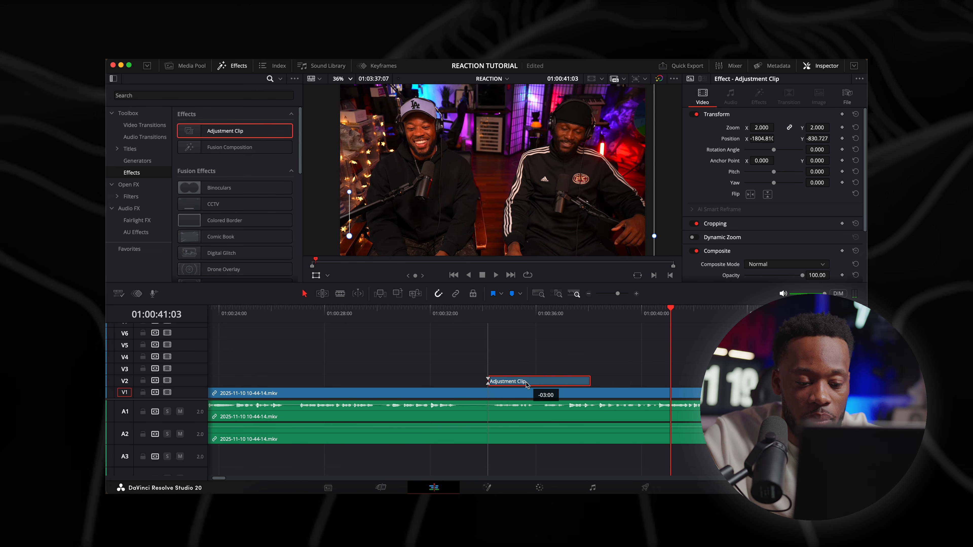
Trim the end of the opening discussion's blue adjustment clip to 01:00:37:02 and play back the punch-in
{"action": "left_click_drag", "start_coordinate": [590, 384], "coordinate": [540, 384]}
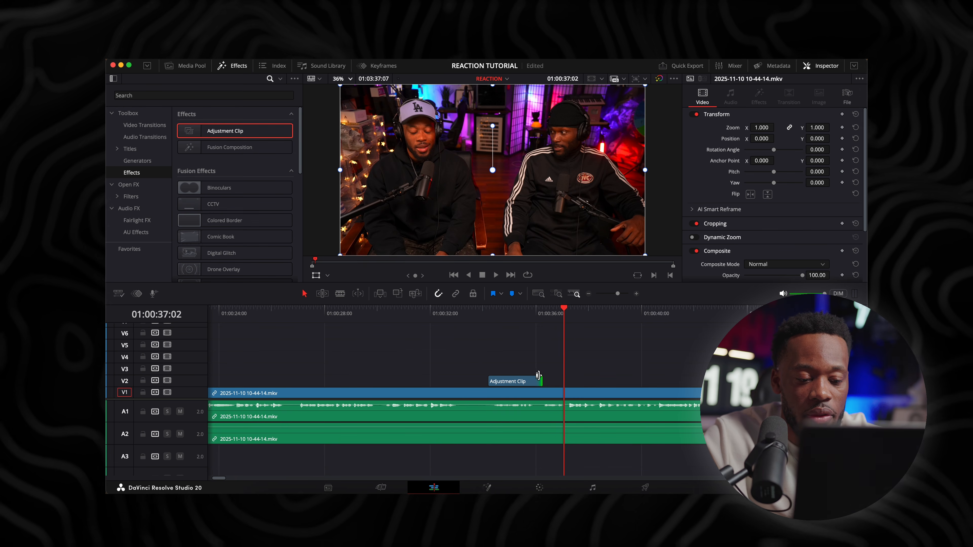
{"action": "left_click_drag", "start_coordinate": [538, 375], "coordinate": [564, 380]}
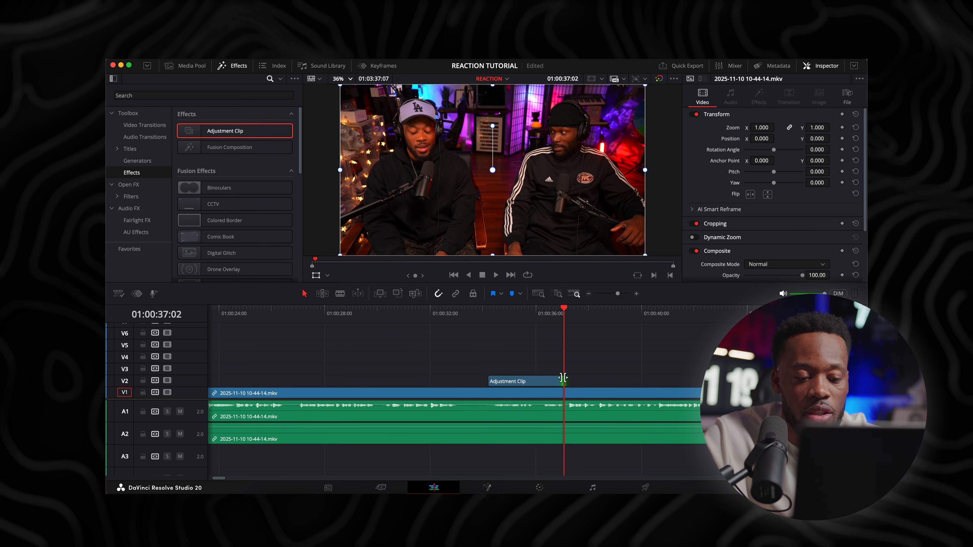
{"action": "left_click", "coordinate": [536, 311]}
{"action": "key", "text": "space"}
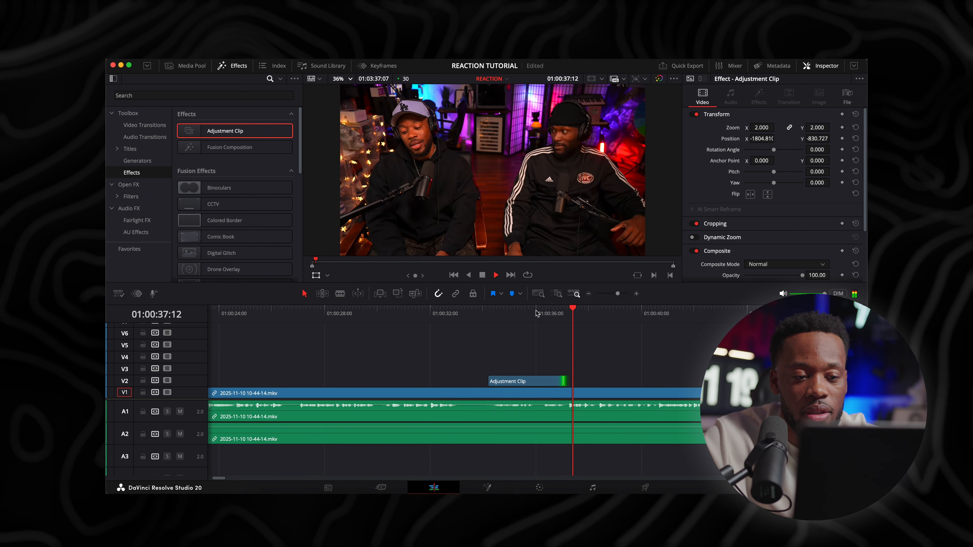